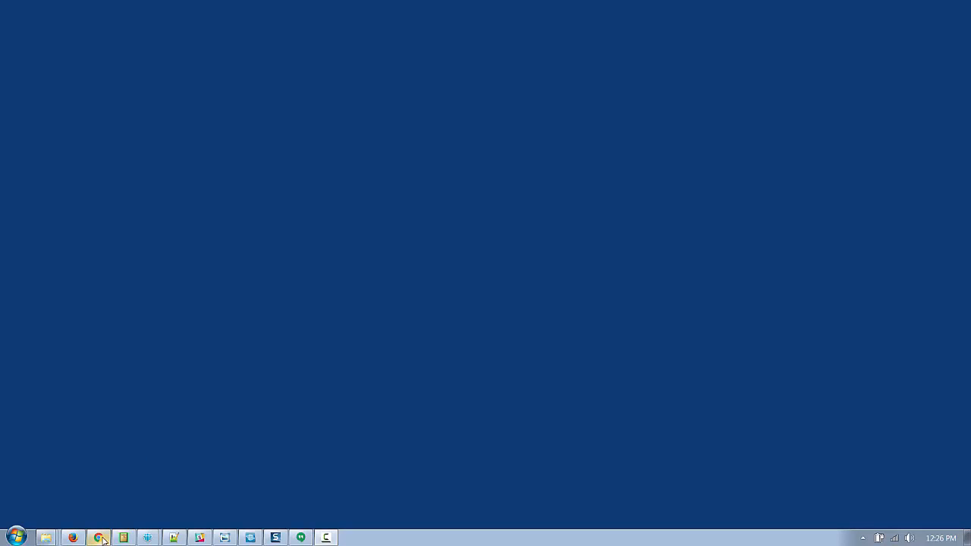
Bring up the browser window with the Bluemix dashboard and maximize it.
{"action": "mouse_move", "coordinate": [103, 539]}
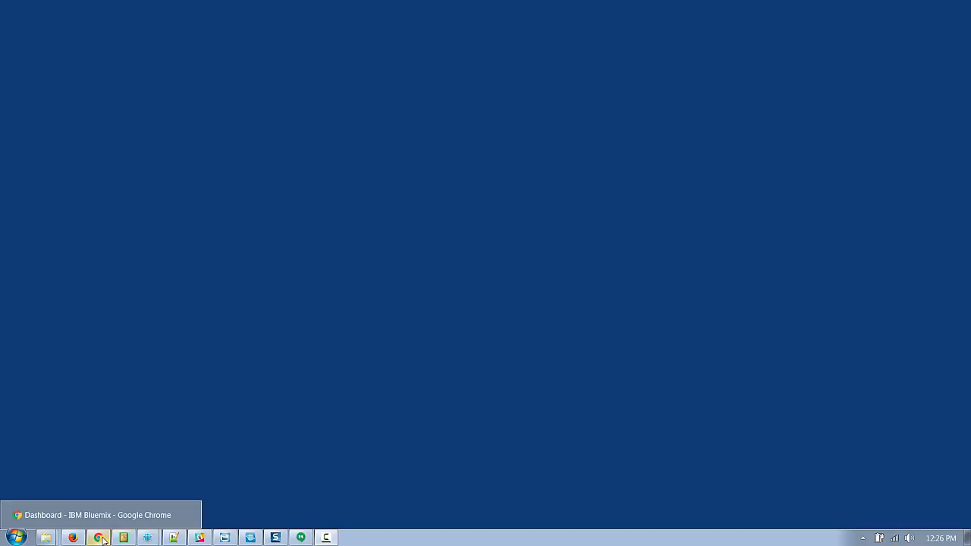
{"action": "left_click", "coordinate": [103, 539]}
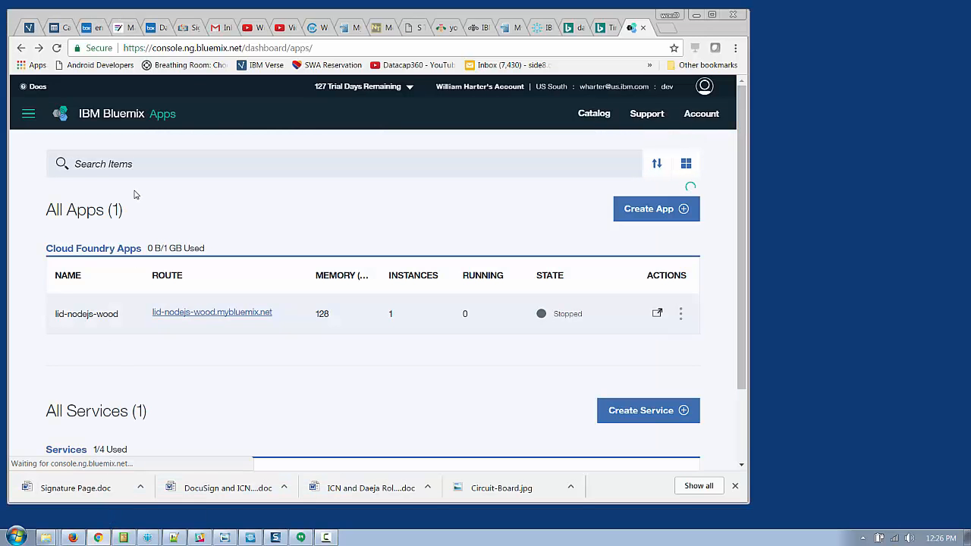
{"action": "left_click", "coordinate": [711, 15]}
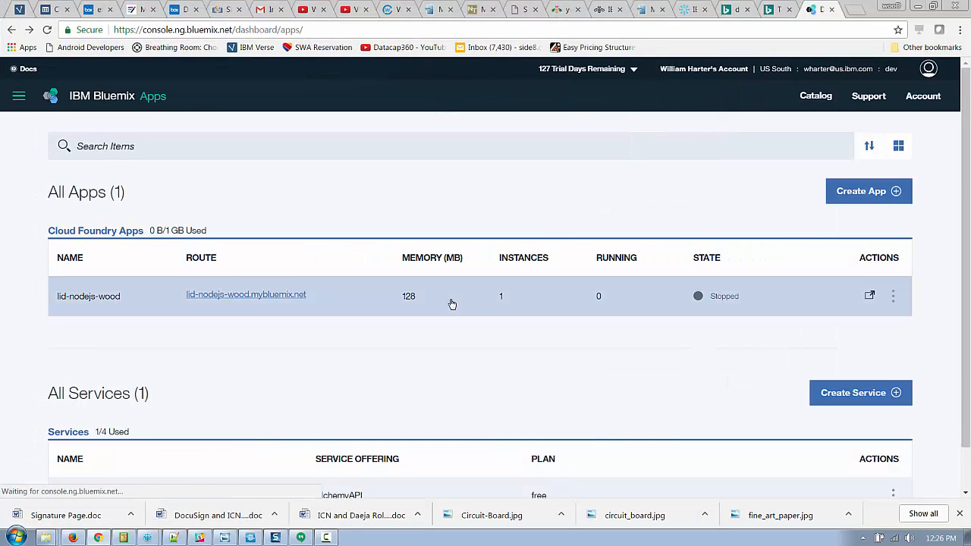
Open the service catalog, search the page for AlchemyAPI, and return to the dashboard.
{"action": "scroll", "coordinate": [193, 341], "scroll_direction": "down", "scroll_amount": 1}
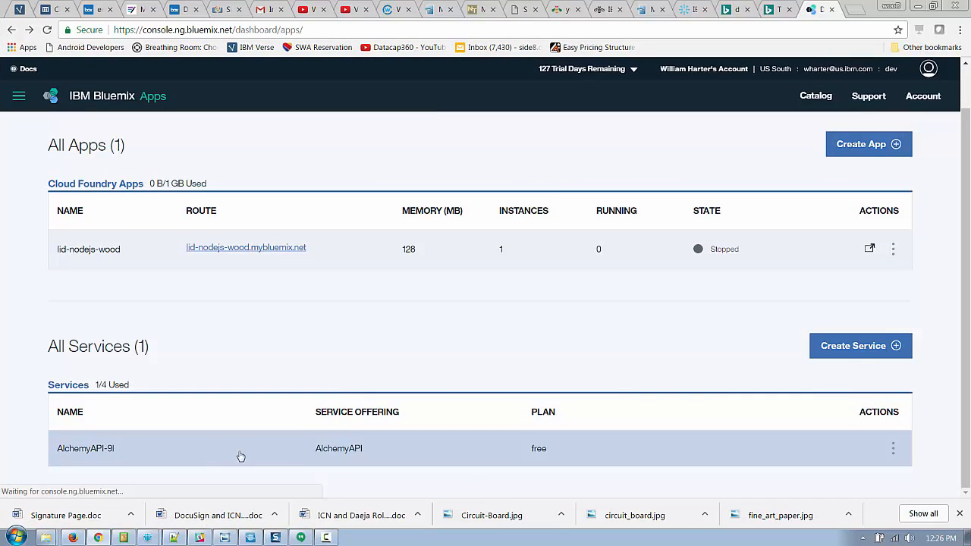
{"action": "left_click", "coordinate": [866, 348]}
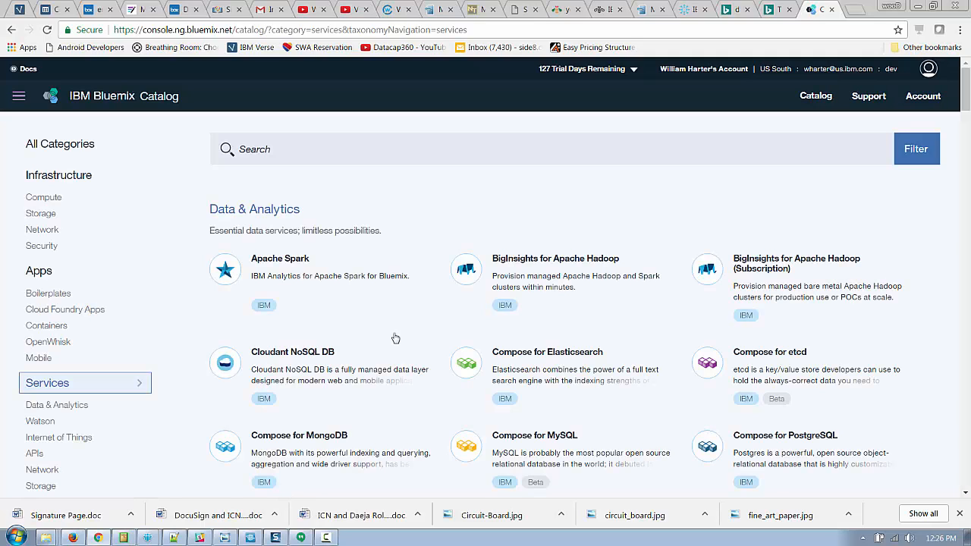
{"action": "key", "text": "ctrl+f"}
{"action": "type", "text": "alch"}
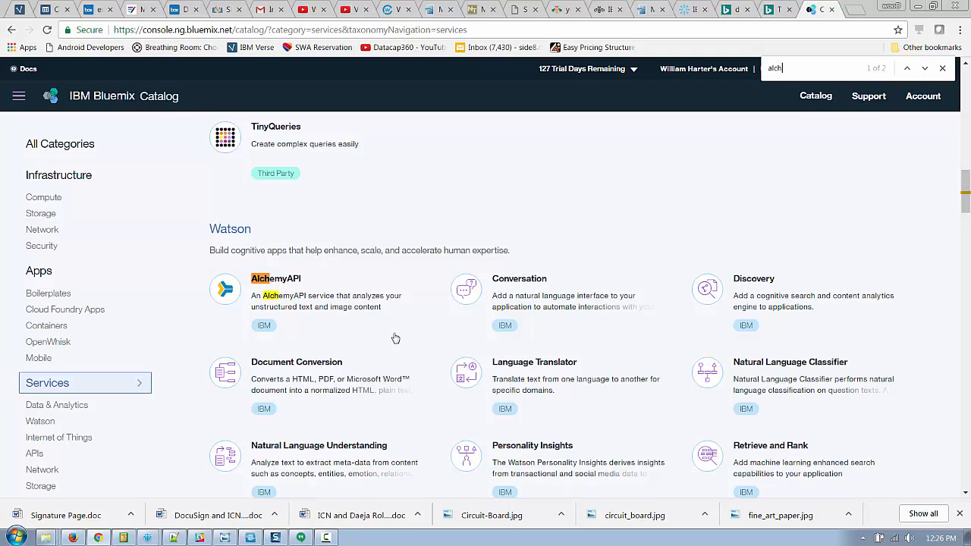
{"action": "type", "text": "emy"}
{"action": "left_click", "coordinate": [12, 30]}
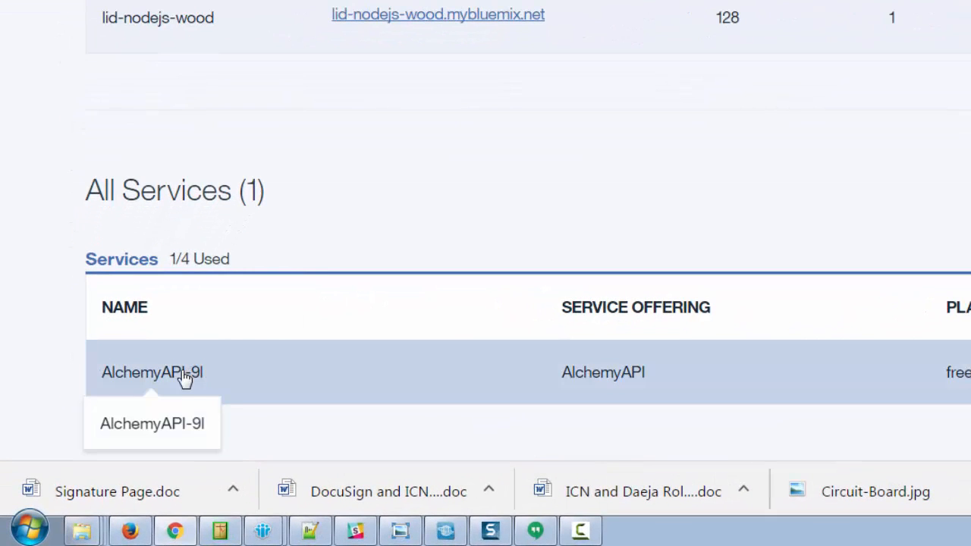
Open the AlchemyAPI-9l service and view its service credentials.
{"action": "left_click", "coordinate": [183, 379]}
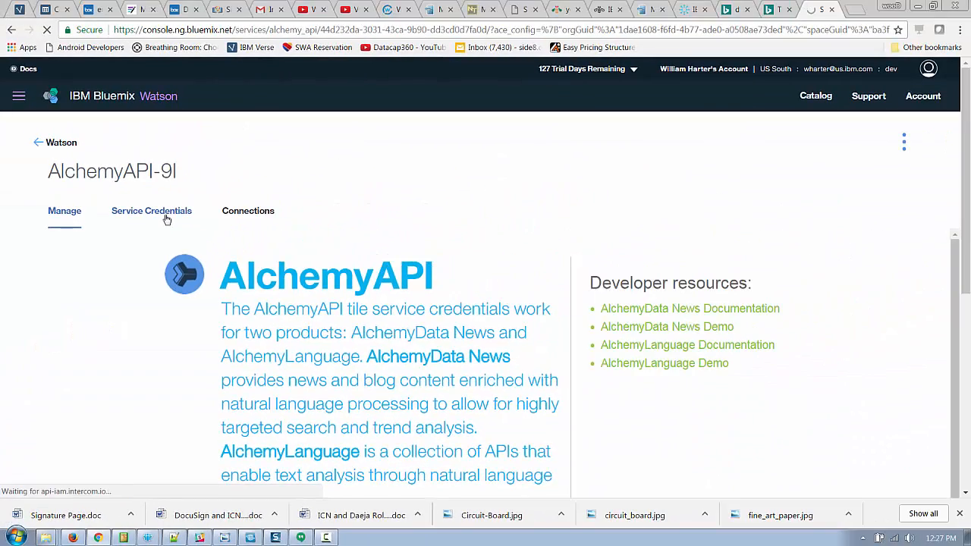
{"action": "left_click", "coordinate": [167, 219]}
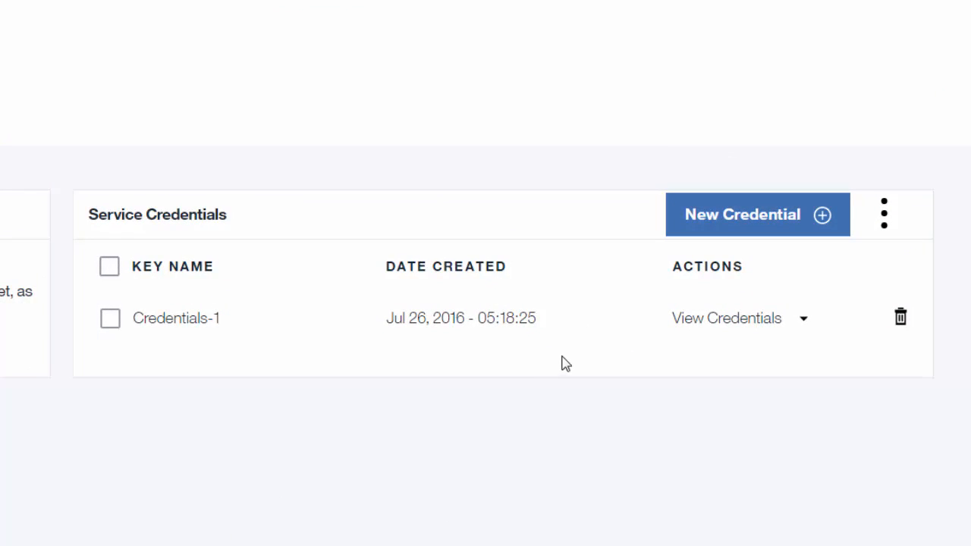
{"action": "left_click", "coordinate": [804, 320]}
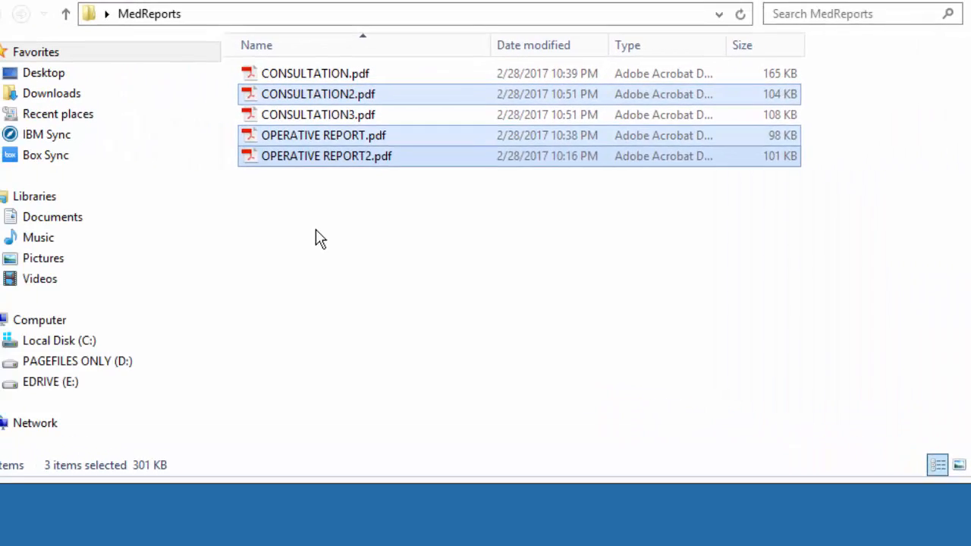
Open CONSULTATION.pdf from the MedReports folder to review it, then close it.
{"action": "left_click", "coordinate": [313, 238]}
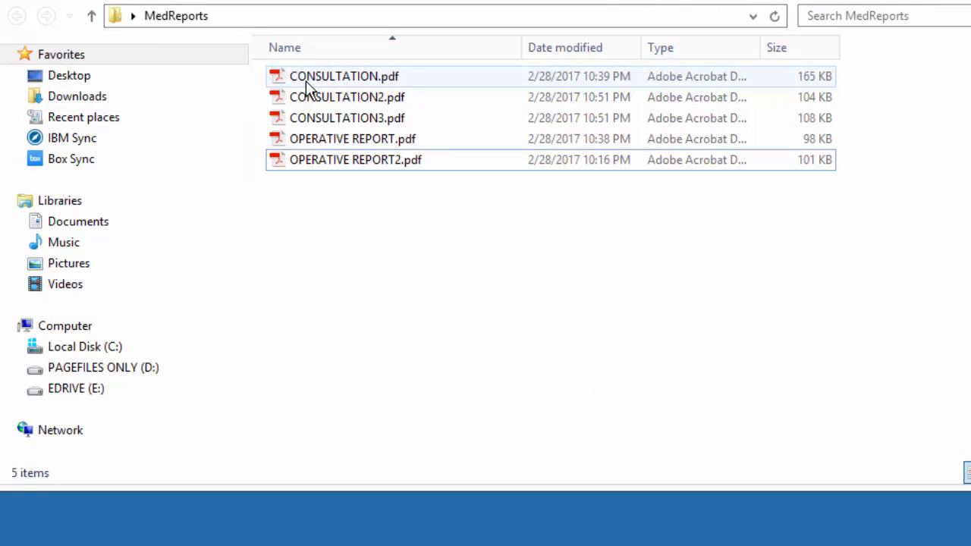
{"action": "double_click", "coordinate": [282, 79]}
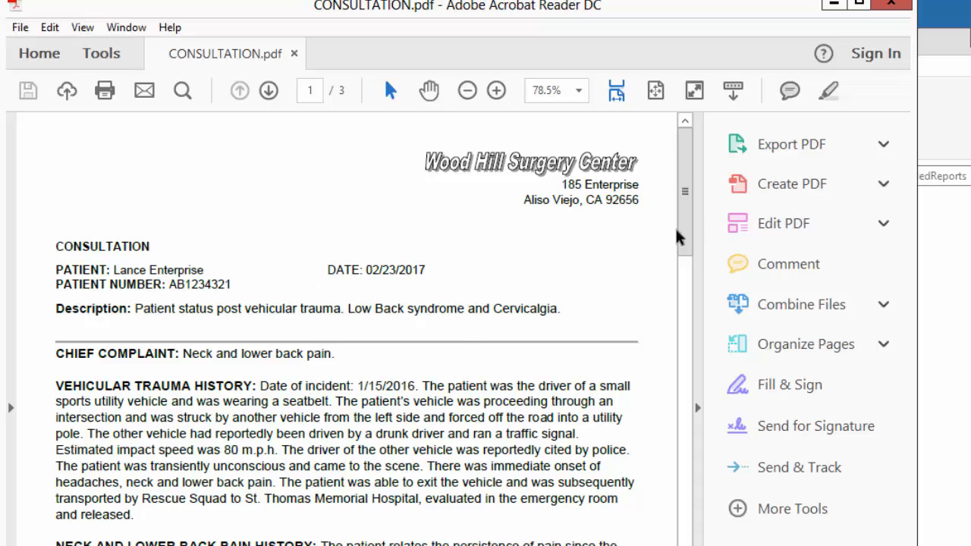
{"action": "mouse_move", "coordinate": [688, 200]}
{"action": "left_mouse_down"}
{"action": "mouse_move", "coordinate": [687, 458]}
{"action": "mouse_move", "coordinate": [689, 195]}
{"action": "left_mouse_up"}
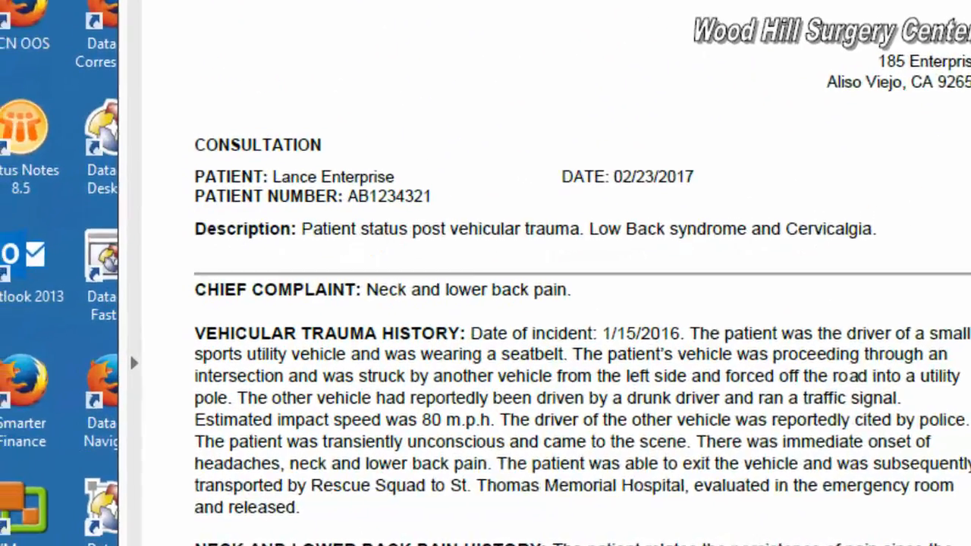
{"action": "left_click", "coordinate": [966, 2]}
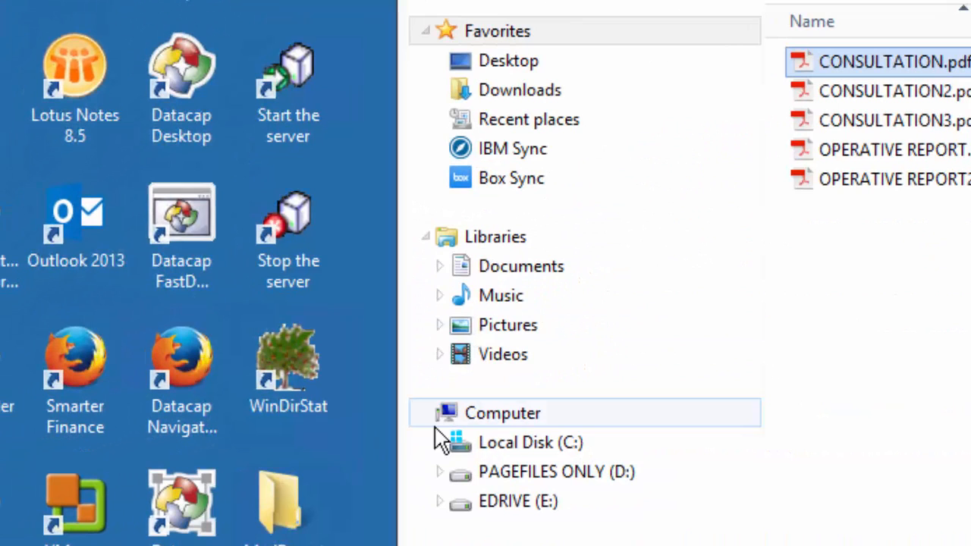
Launch Datacap FastDoc and log in as admin by entering the account password.
{"action": "double_click", "coordinate": [198, 238]}
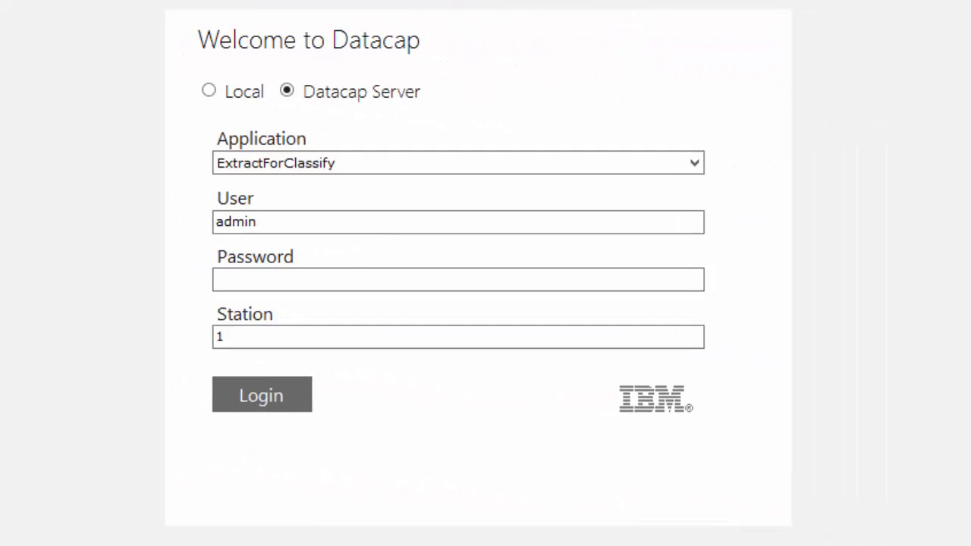
{"action": "left_click", "coordinate": [351, 279]}
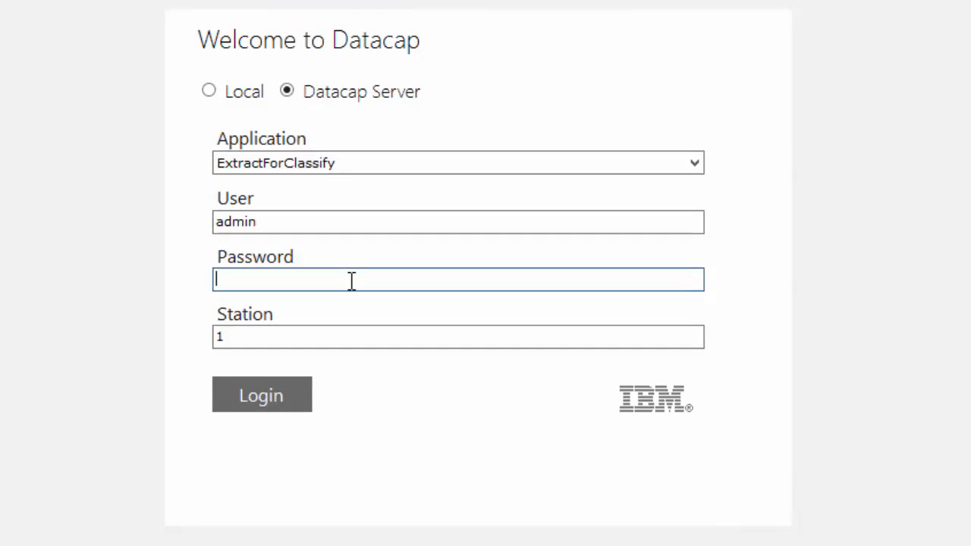
{"action": "type", "text": "admin"}
{"action": "key", "text": "Return"}
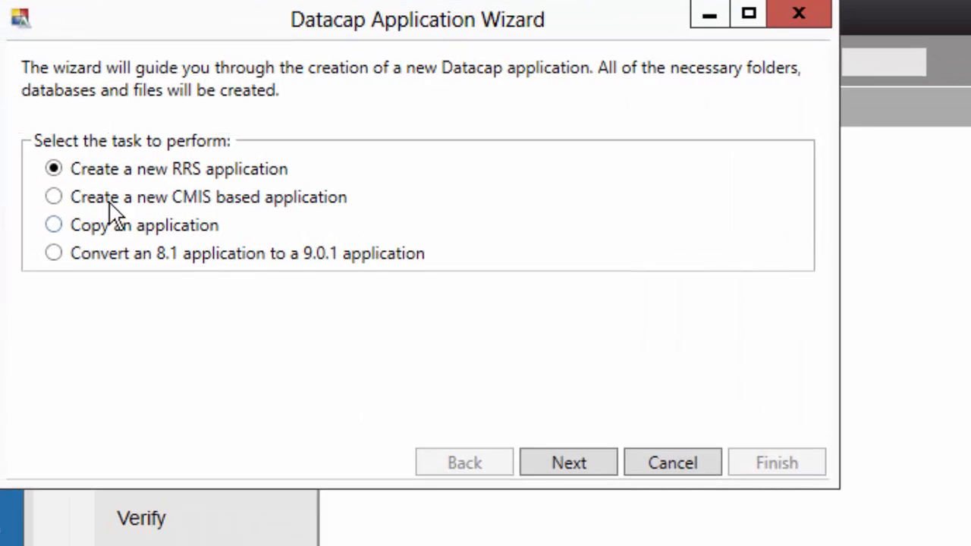
Start a new RRS application named Transcriptions using the Form Template.
{"action": "left_click", "coordinate": [567, 462]}
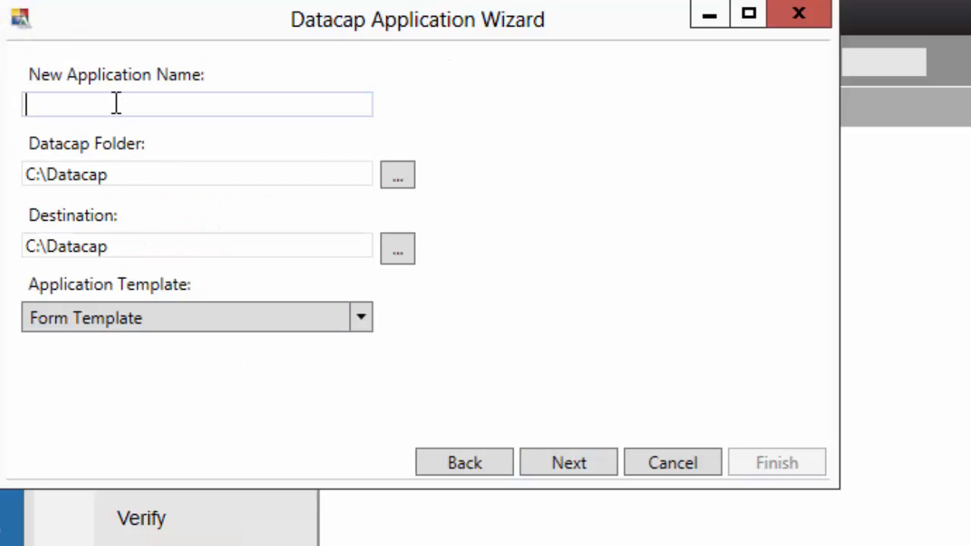
{"action": "type", "text": "Transcriptions"}
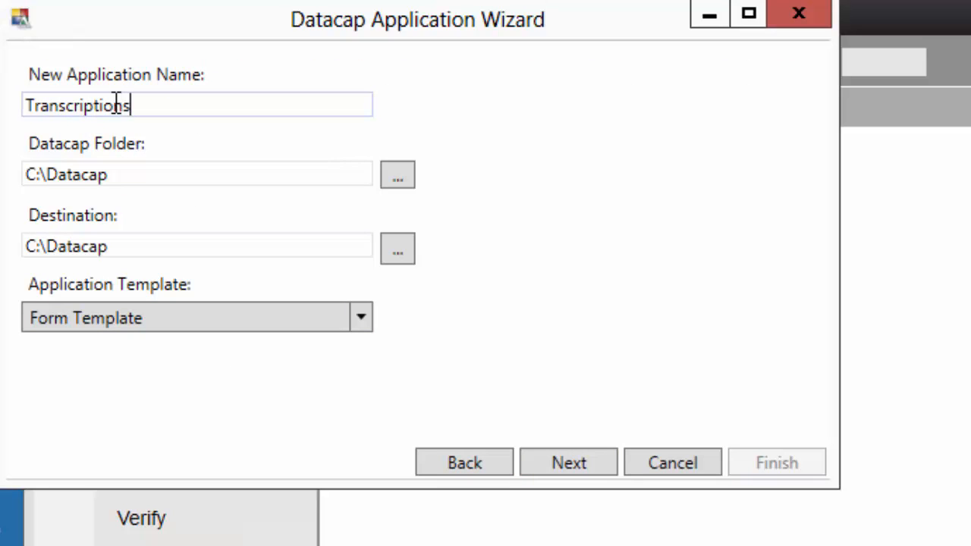
{"action": "left_click", "coordinate": [363, 322]}
{"action": "left_click", "coordinate": [363, 322]}
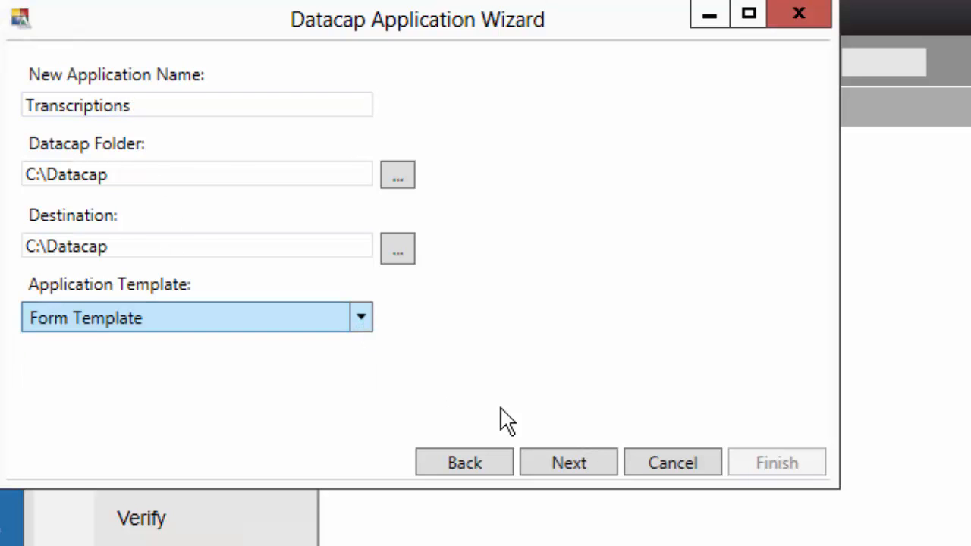
{"action": "left_click", "coordinate": [596, 466]}
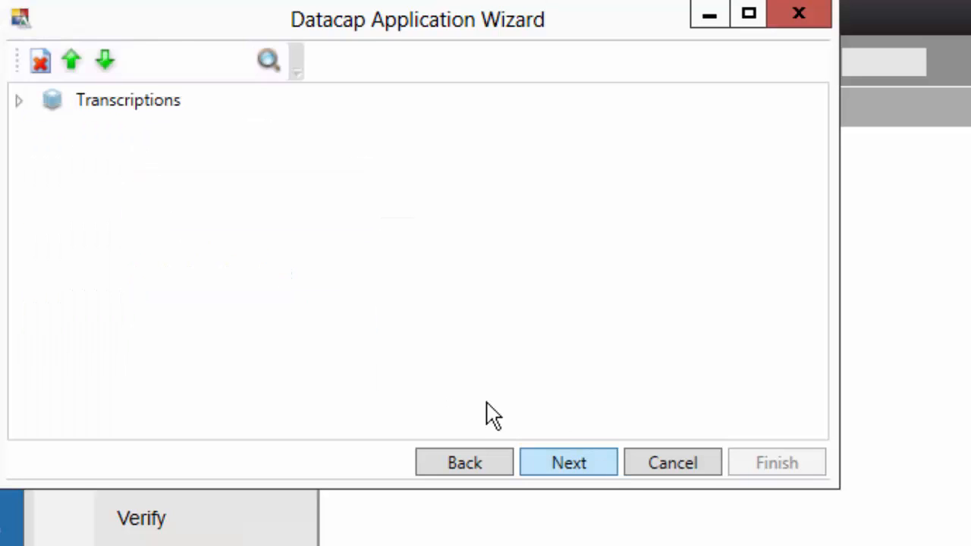
Finish the application wizard to create Transcriptions and close the summary.
{"action": "left_click", "coordinate": [19, 101]}
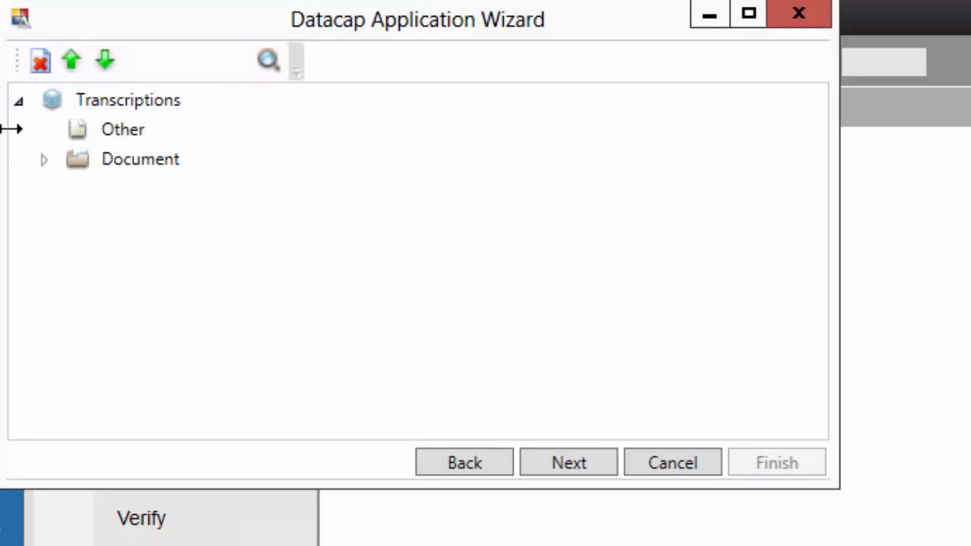
{"action": "left_click", "coordinate": [598, 466]}
{"action": "left_click", "coordinate": [597, 463]}
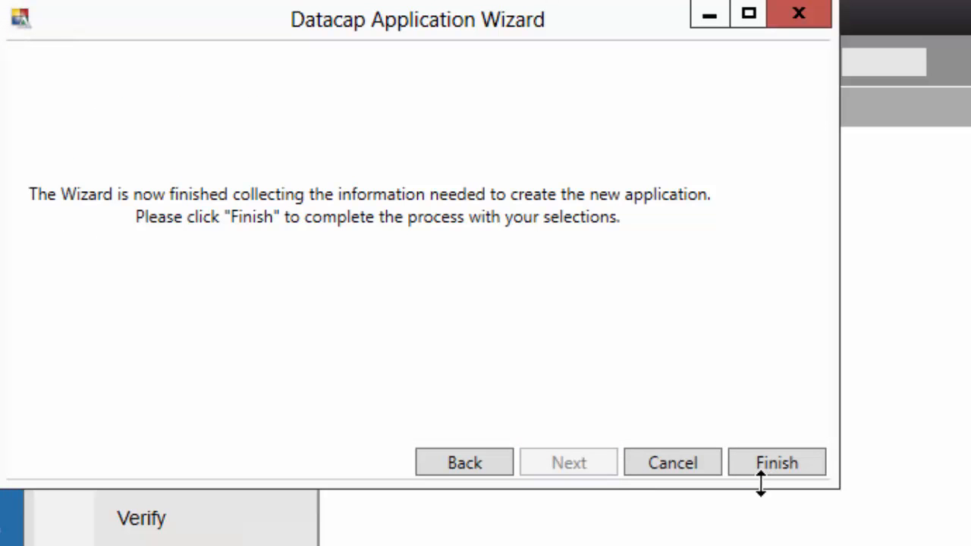
{"action": "left_click", "coordinate": [780, 448]}
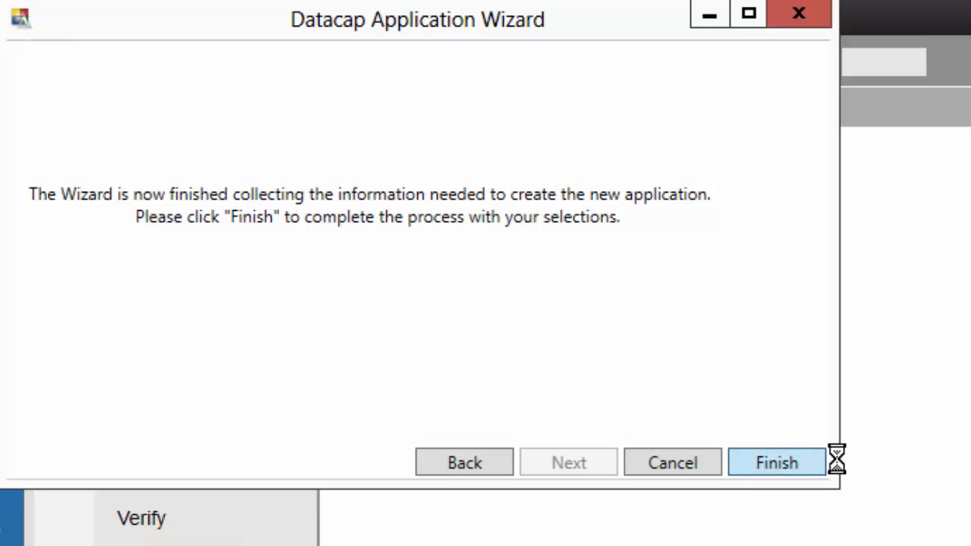
{"action": "left_click", "coordinate": [31, 377]}
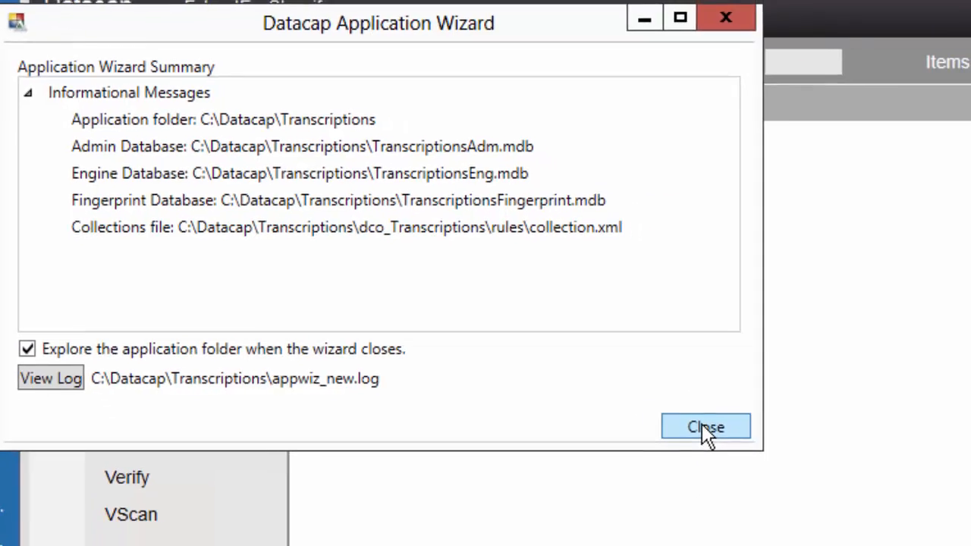
{"action": "left_click", "coordinate": [778, 464]}
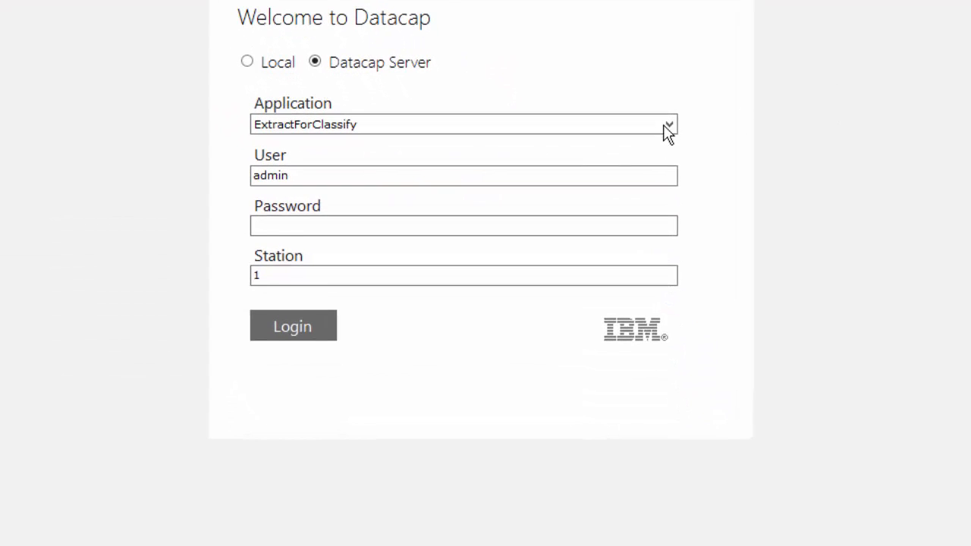
Log in to the Transcriptions application as admin by entering the account password.
{"action": "left_click", "coordinate": [668, 125]}
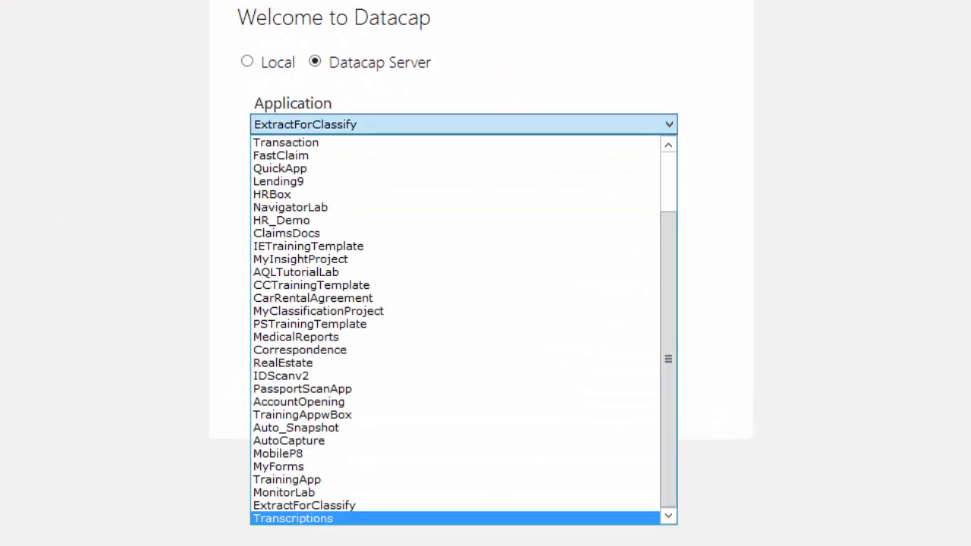
{"action": "left_click", "coordinate": [325, 518]}
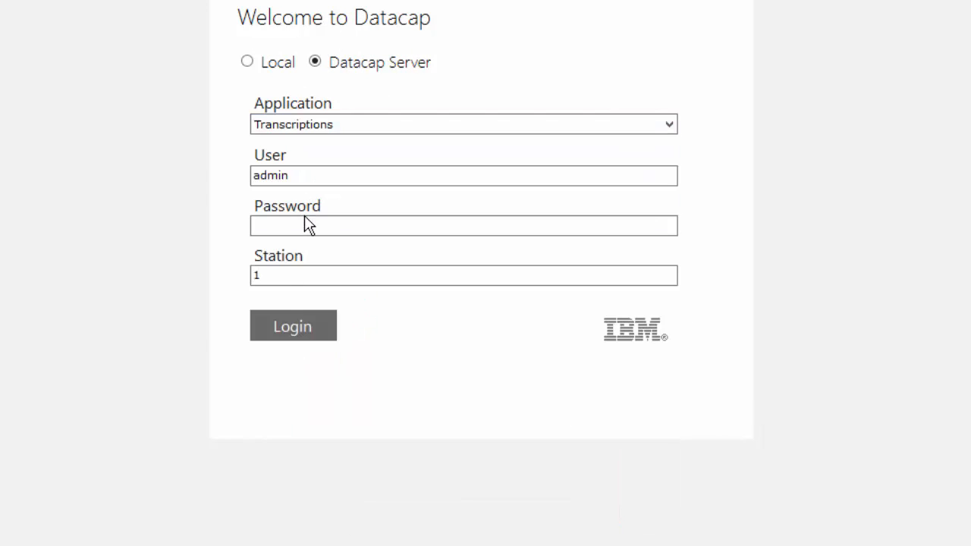
{"action": "left_click", "coordinate": [336, 231]}
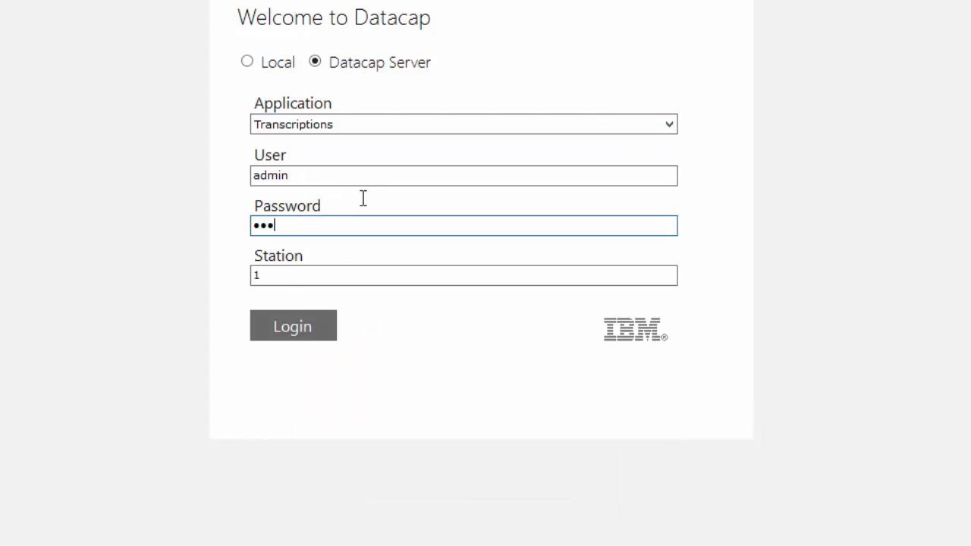
{"action": "key", "text": "Return"}
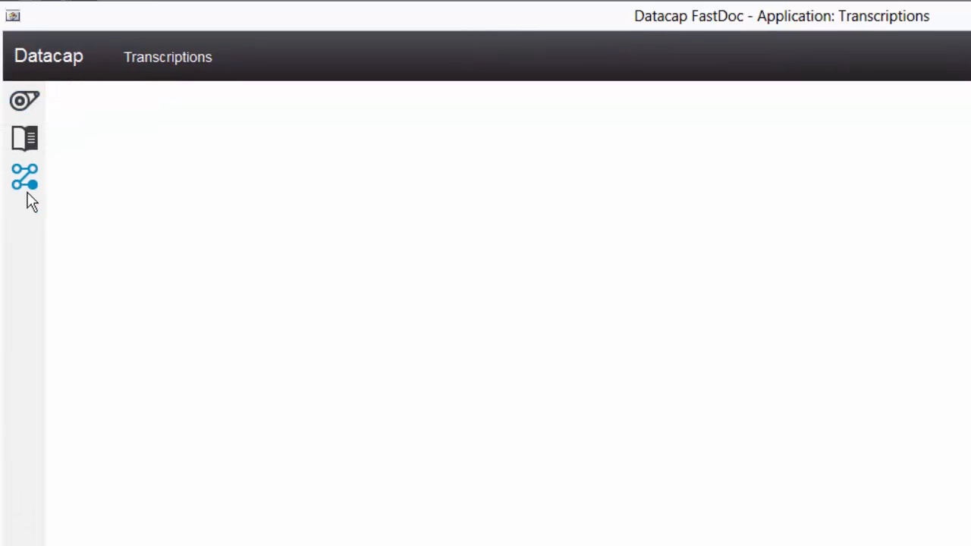
Disable Fingerprinting in the batch's Identify Pages ruleset.
{"action": "left_click", "coordinate": [25, 186]}
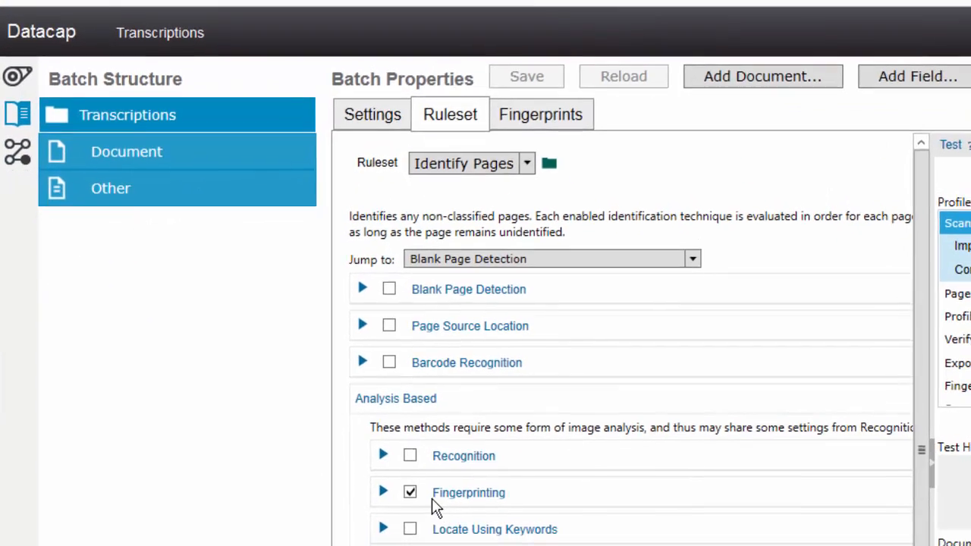
{"action": "left_click", "coordinate": [409, 493]}
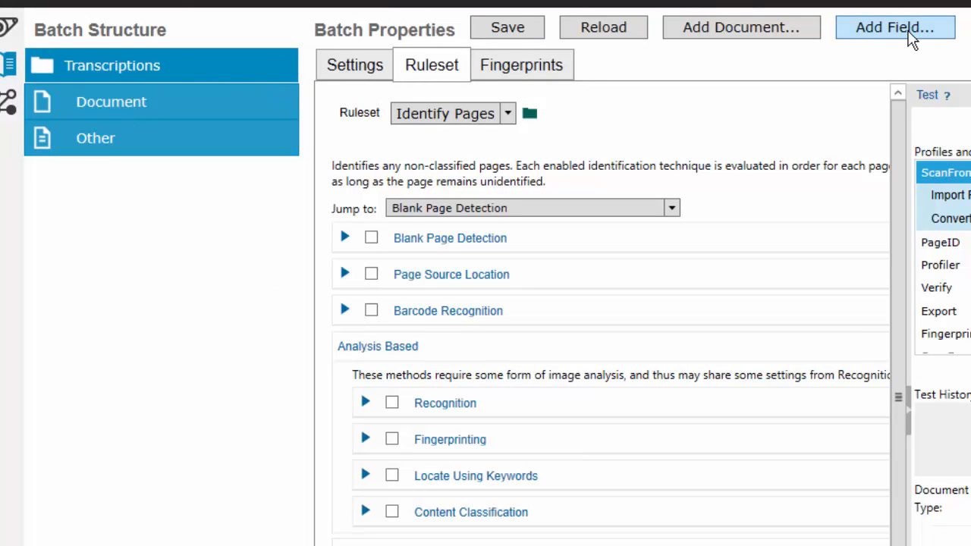
Add a TranscriptDoc document type using rulesets from Document, and select it.
{"action": "left_click", "coordinate": [913, 42]}
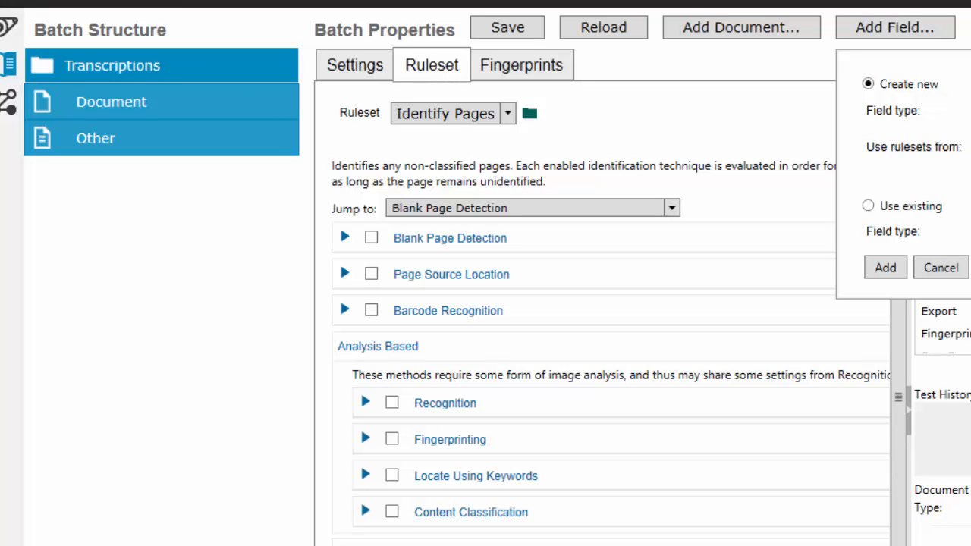
{"action": "left_click", "coordinate": [939, 267]}
{"action": "left_click", "coordinate": [771, 42]}
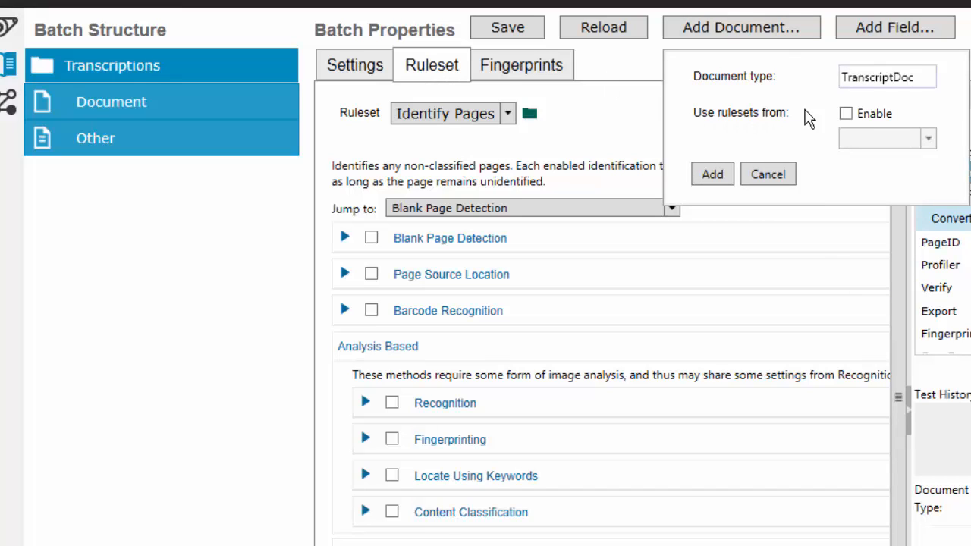
{"action": "left_click", "coordinate": [846, 113]}
{"action": "left_click", "coordinate": [868, 140]}
{"action": "left_click", "coordinate": [872, 160]}
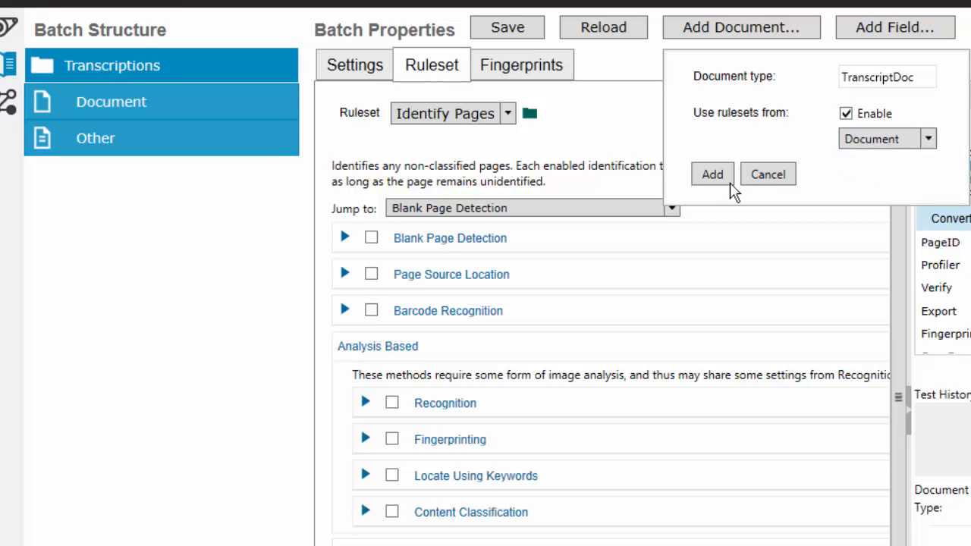
{"action": "left_click", "coordinate": [724, 179]}
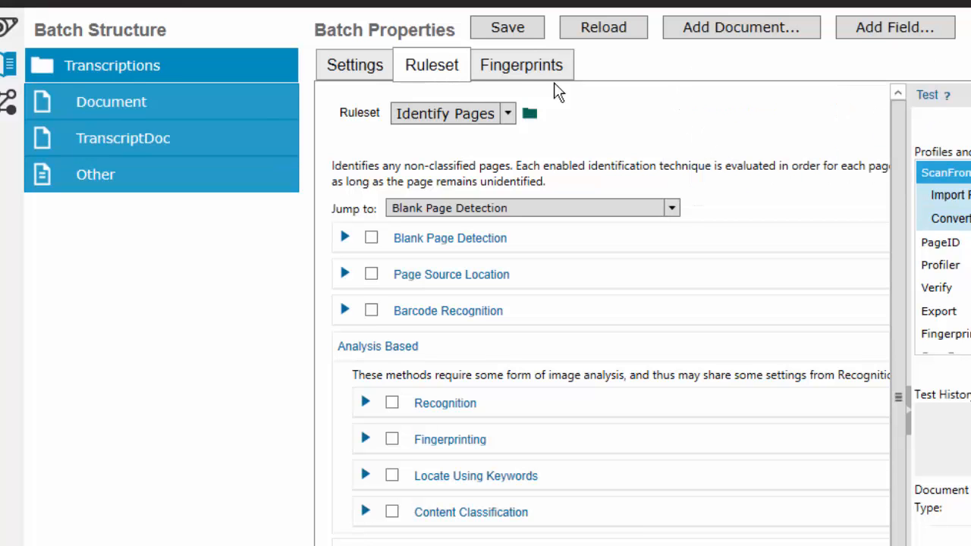
{"action": "left_click", "coordinate": [151, 141]}
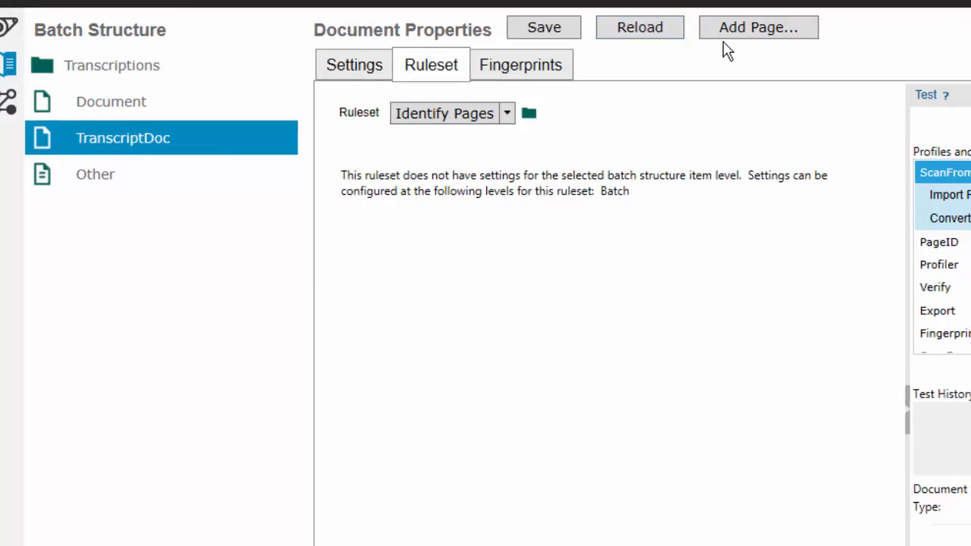
Add TranscriptMain and TranscriptTrailing page types under TranscriptDoc, both using rulesets from Page.
{"action": "left_click", "coordinate": [739, 30]}
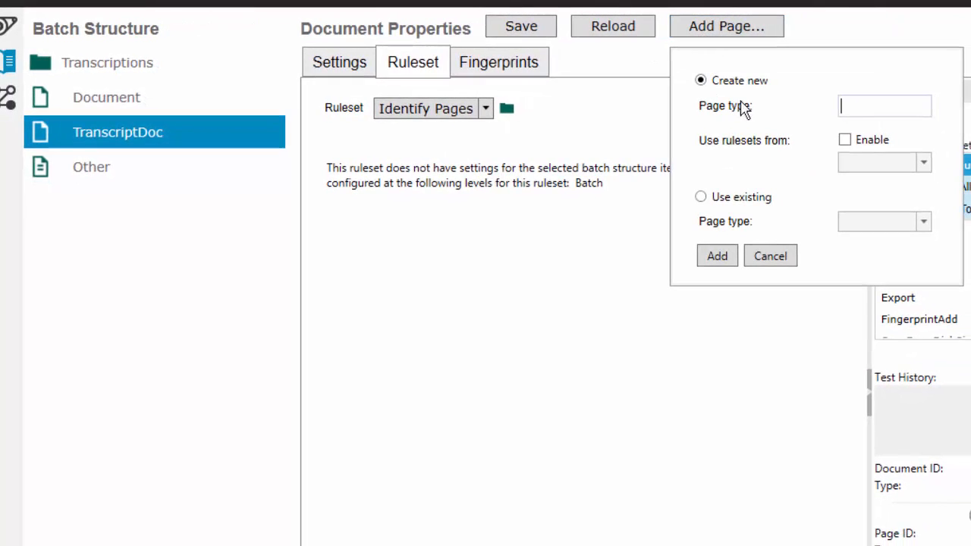
{"action": "left_click", "coordinate": [845, 142]}
{"action": "left_click", "coordinate": [871, 167]}
{"action": "left_click", "coordinate": [878, 202]}
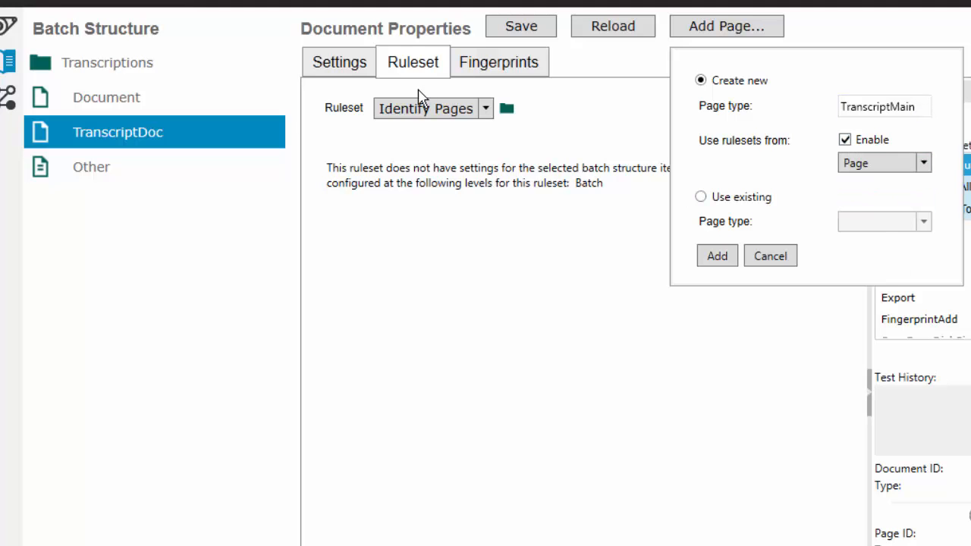
{"action": "left_click", "coordinate": [703, 256]}
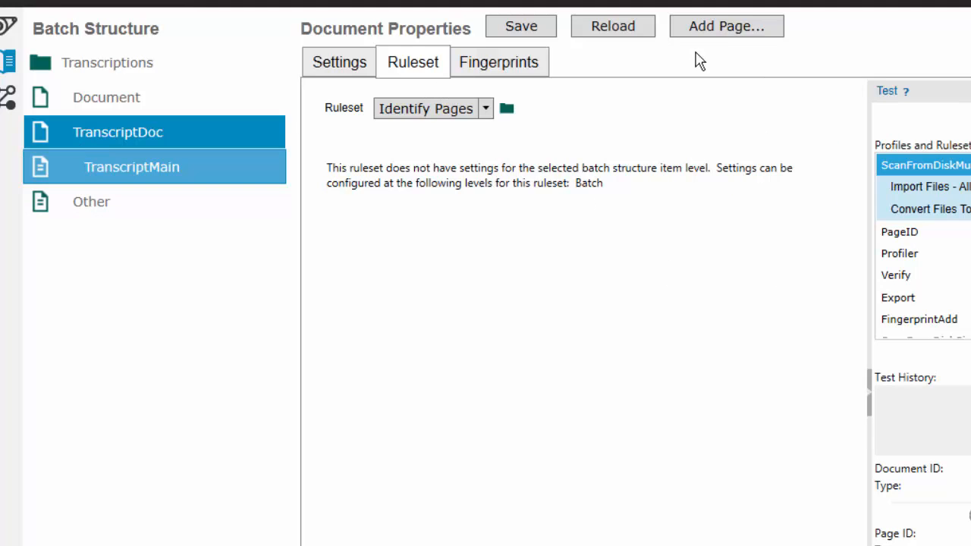
{"action": "left_click", "coordinate": [711, 30]}
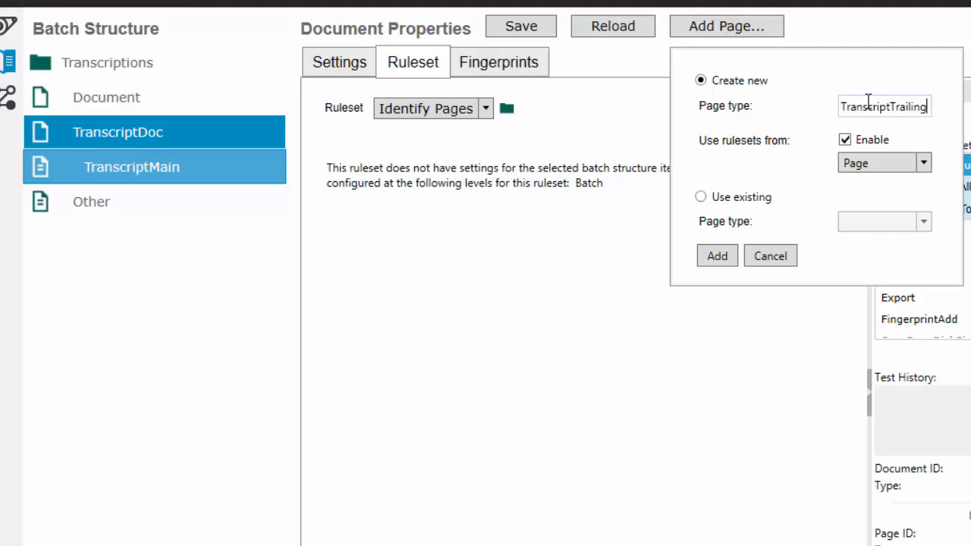
{"action": "left_click", "coordinate": [709, 258]}
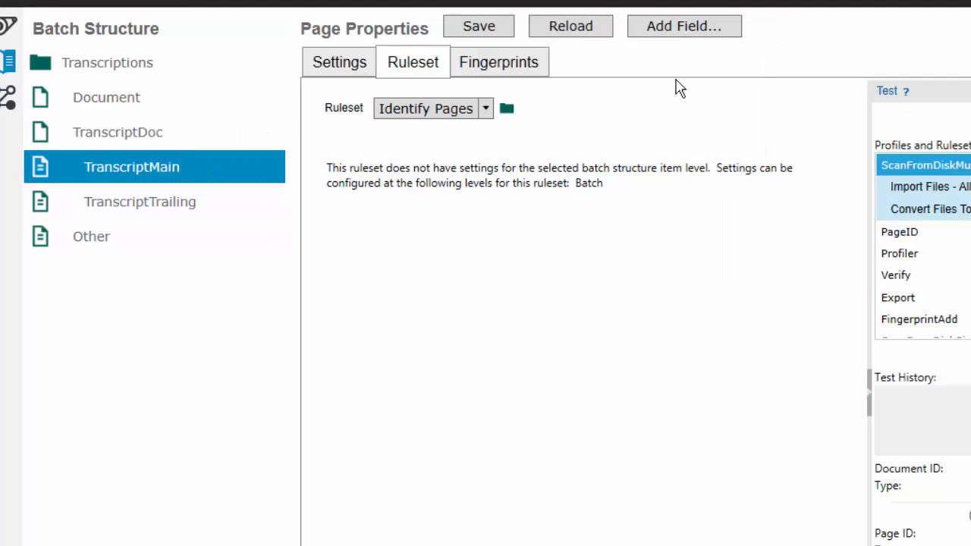
Add PatientName and Date fields to the TranscriptMain page type.
{"action": "left_click", "coordinate": [683, 29]}
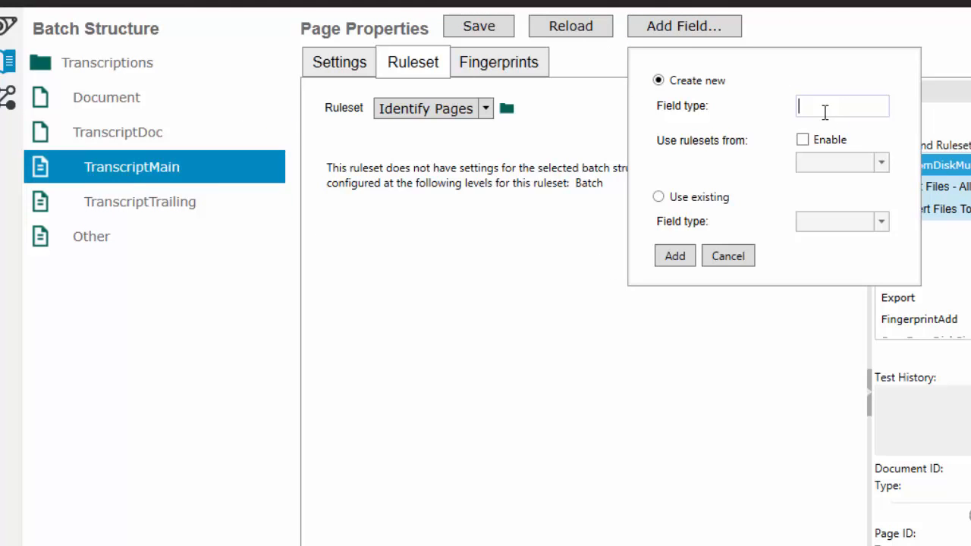
{"action": "type", "text": "PatientName"}
{"action": "left_click", "coordinate": [675, 257]}
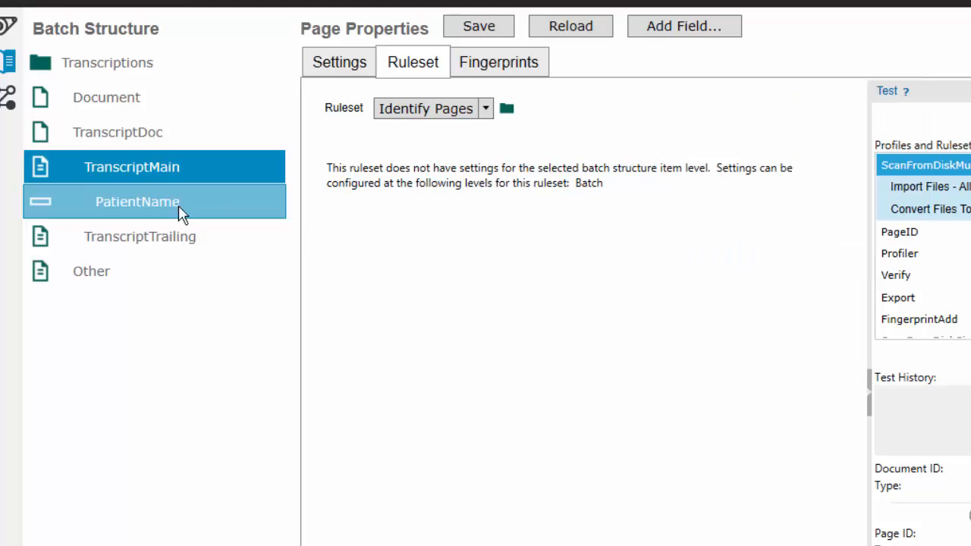
{"action": "left_click", "coordinate": [681, 29]}
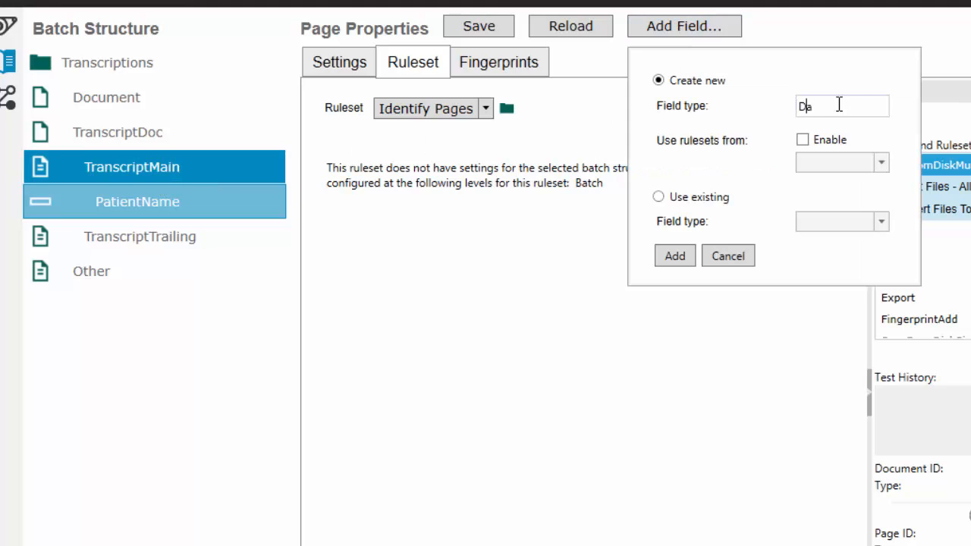
{"action": "left_click", "coordinate": [677, 257]}
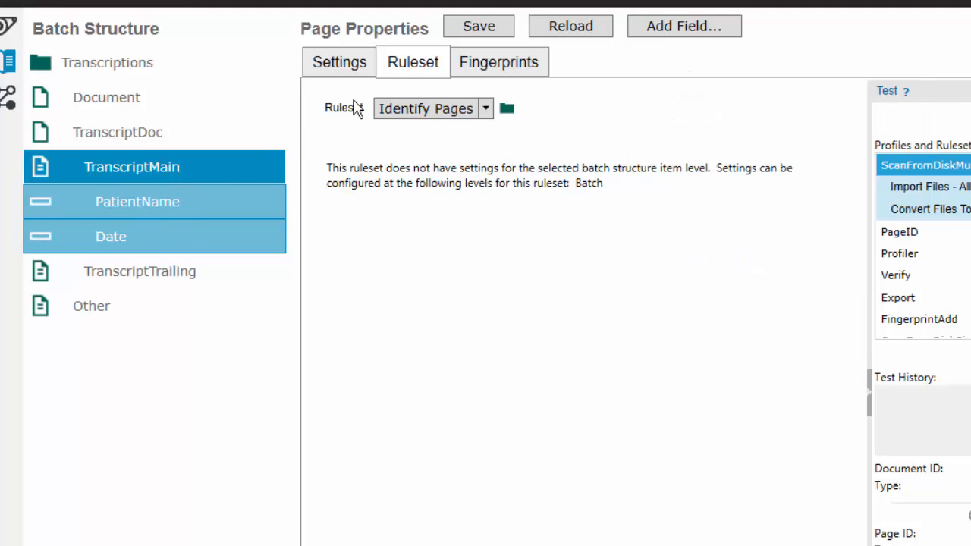
Enable Page Source Location in the batch's Identify Pages ruleset with main page type TranscriptMain and trailing page type TranscriptTrailing.
{"action": "left_click", "coordinate": [424, 109]}
{"action": "left_click", "coordinate": [427, 167]}
{"action": "left_click", "coordinate": [99, 65]}
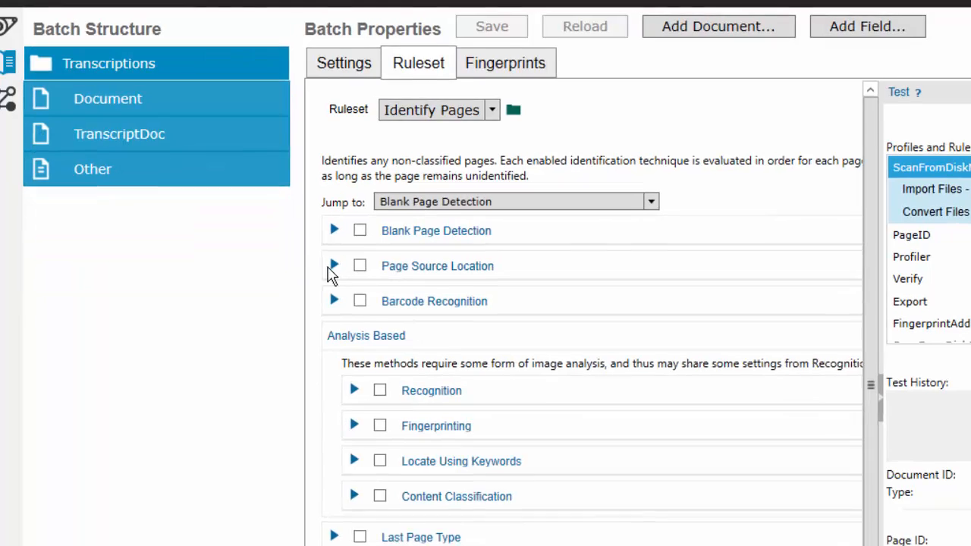
{"action": "left_click", "coordinate": [333, 266]}
{"action": "left_click", "coordinate": [360, 266]}
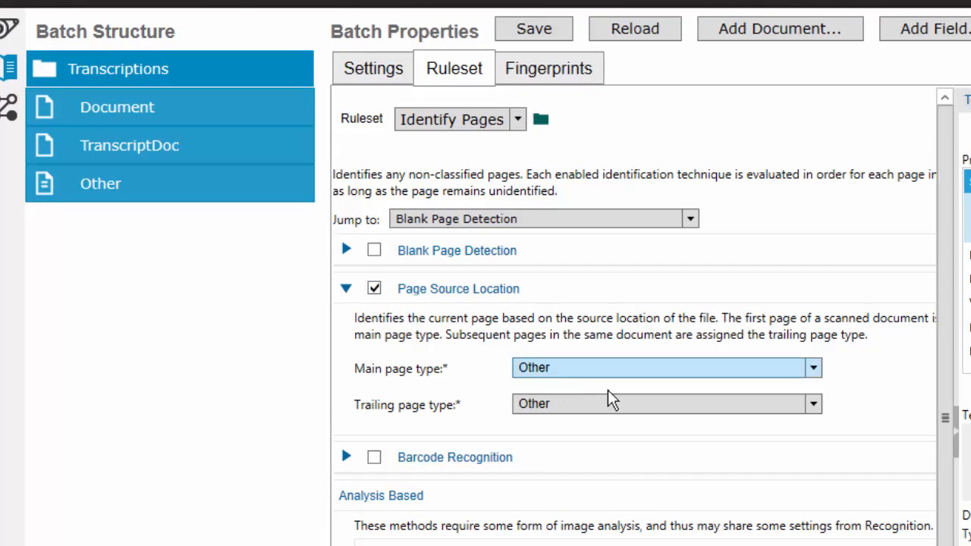
{"action": "left_click", "coordinate": [611, 367]}
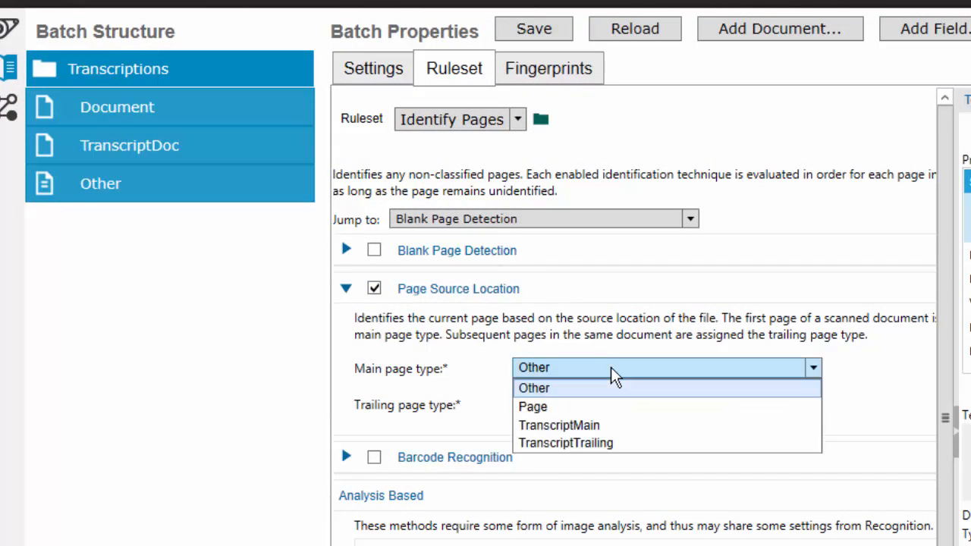
{"action": "left_click", "coordinate": [610, 427]}
{"action": "left_click", "coordinate": [612, 419]}
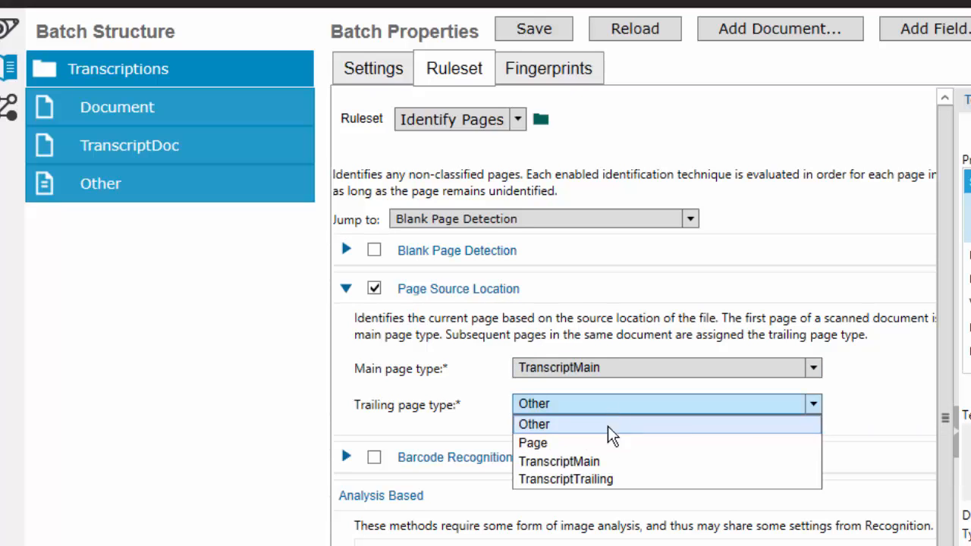
{"action": "left_click", "coordinate": [603, 477]}
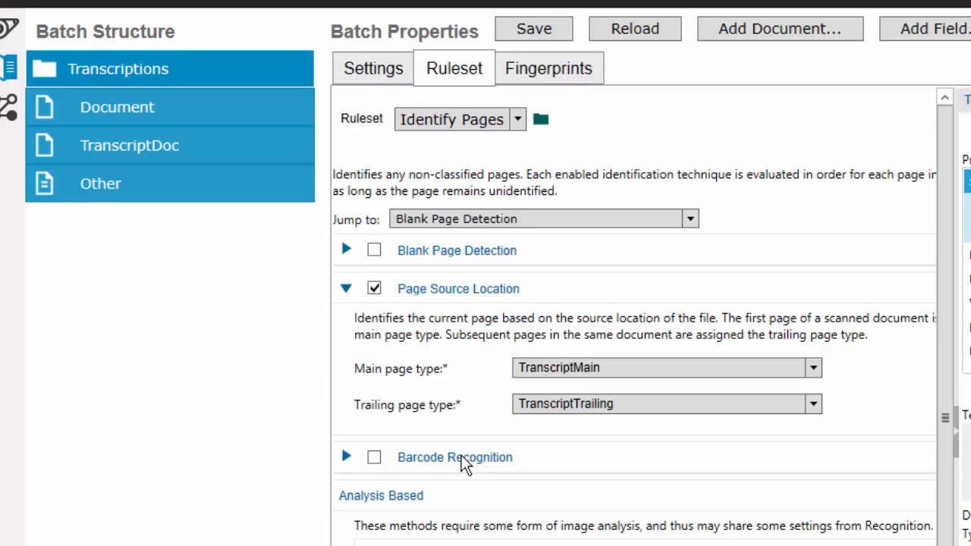
Set the TranscriptMain page type's minimum, maximum and order to 1.
{"action": "left_click", "coordinate": [121, 140]}
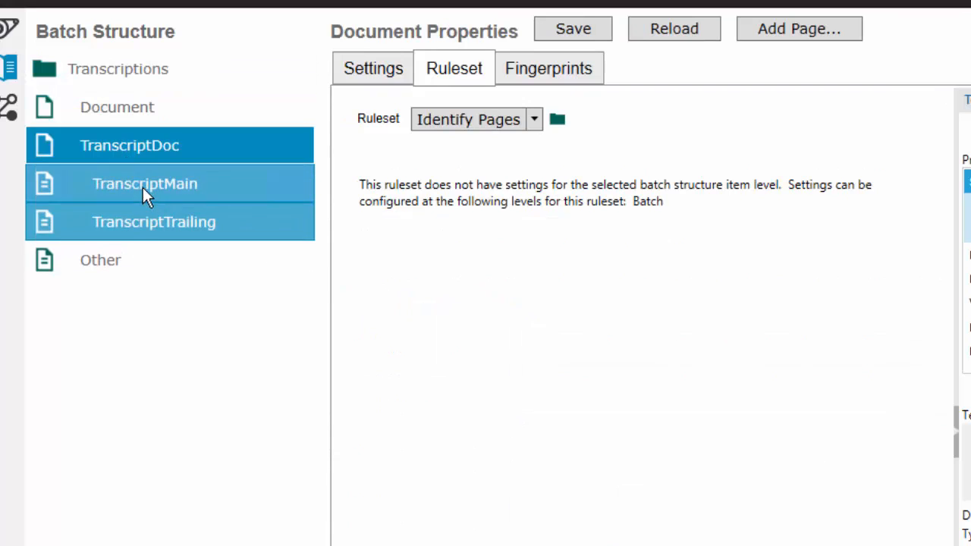
{"action": "left_click", "coordinate": [142, 187]}
{"action": "left_click", "coordinate": [364, 70]}
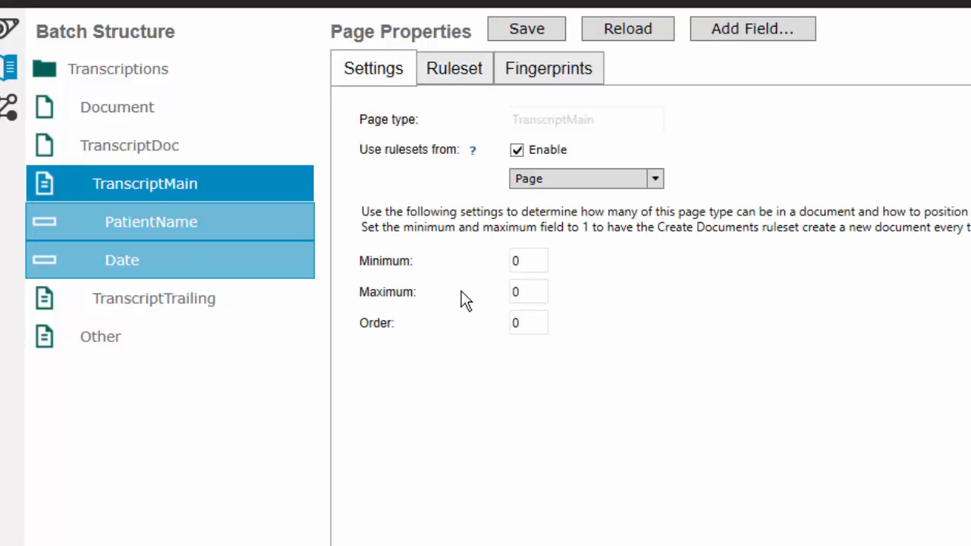
{"action": "left_click", "coordinate": [536, 260]}
{"action": "type", "text": "1"}
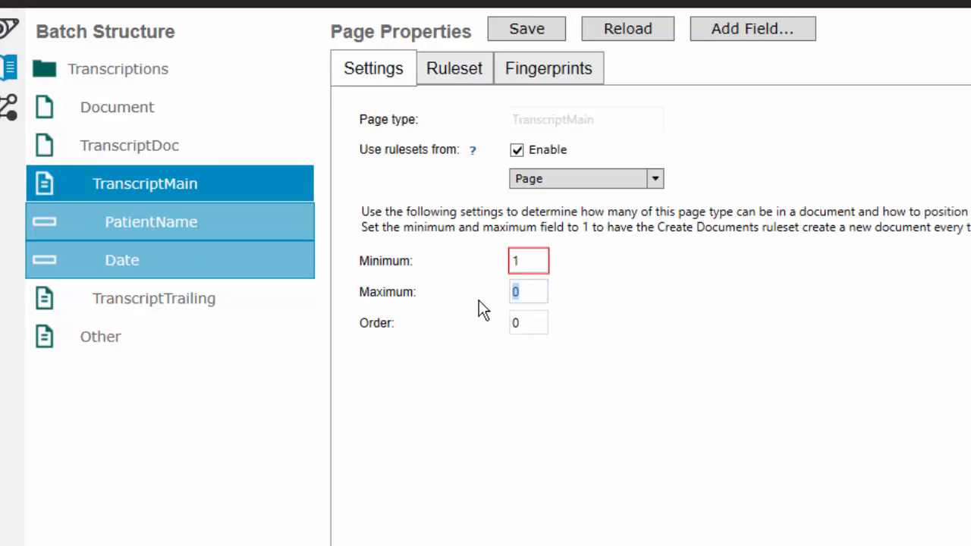
{"action": "type", "text": "1"}
{"action": "left_click", "coordinate": [530, 322]}
{"action": "type", "text": "1"}
Set the TranscriptTrailing page type's order to 2 and save the document hierarchy.
{"action": "left_click", "coordinate": [184, 296]}
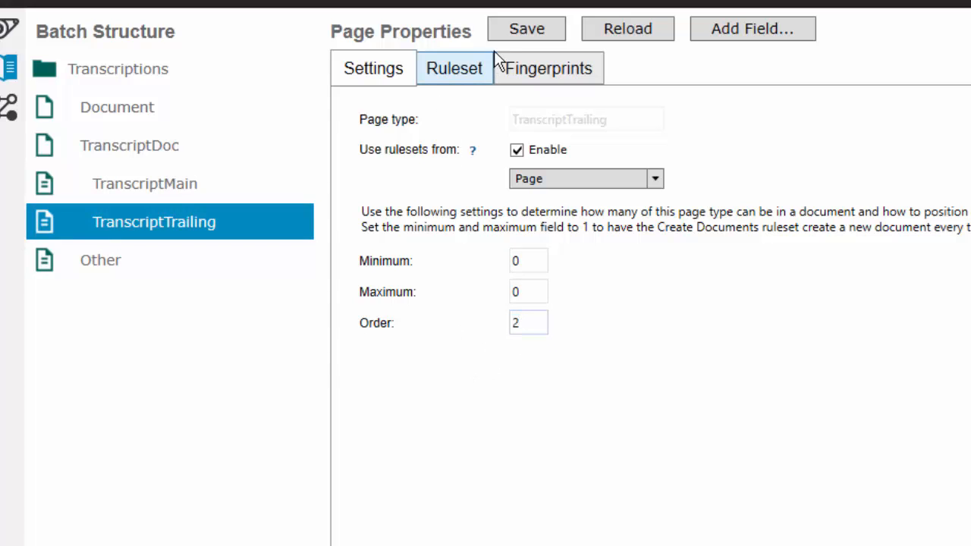
{"action": "type", "text": "2"}
{"action": "left_click", "coordinate": [508, 35]}
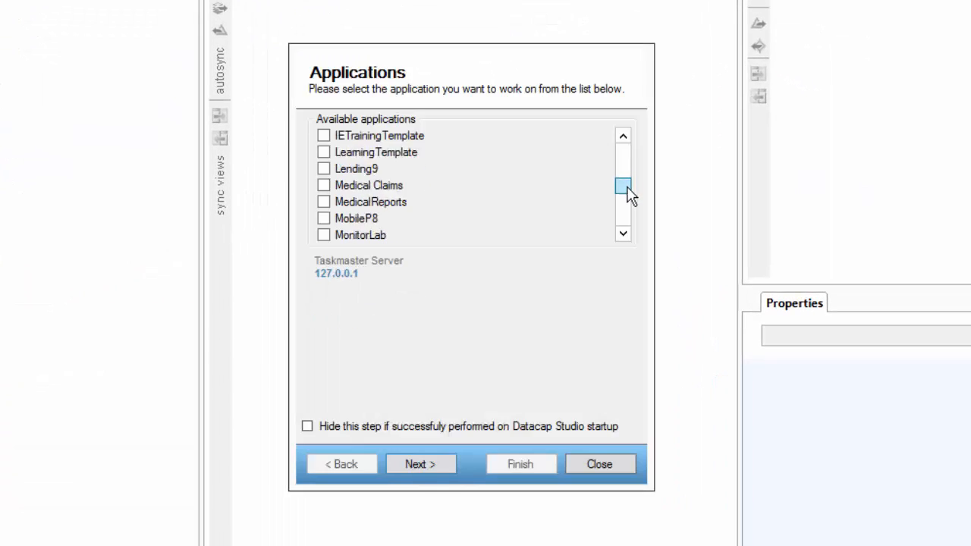
Open the Transcriptions application in Datacap Studio and log in as admin by entering the account password.
{"action": "left_click_drag", "start_coordinate": [629, 191], "coordinate": [633, 216]}
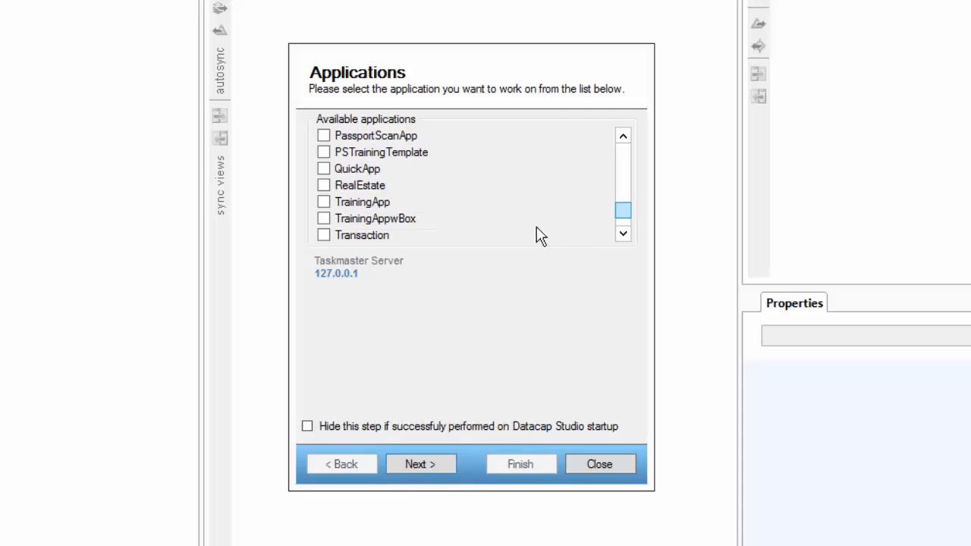
{"action": "left_click", "coordinate": [352, 247]}
{"action": "left_click", "coordinate": [417, 464]}
{"action": "left_click", "coordinate": [418, 464]}
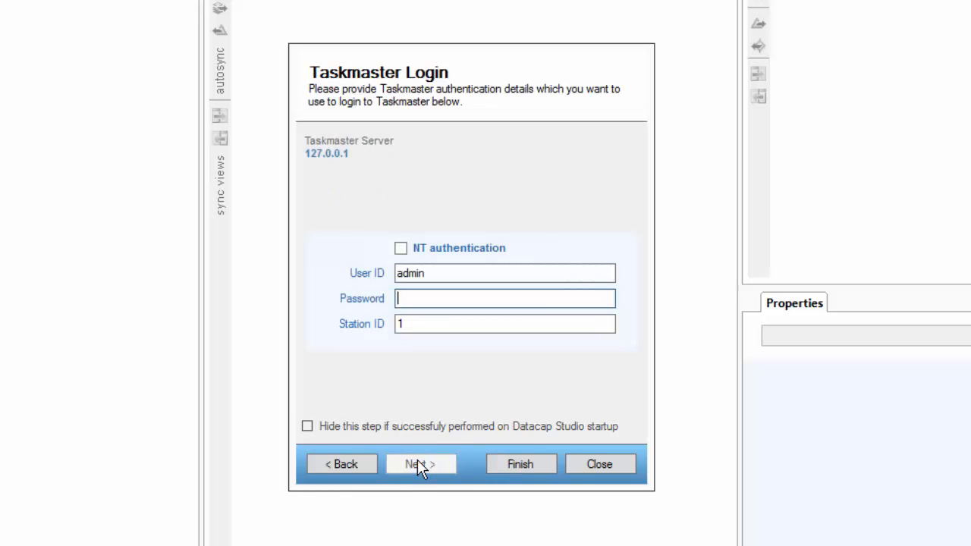
{"action": "type", "text": "admin"}
{"action": "key", "text": "Return"}
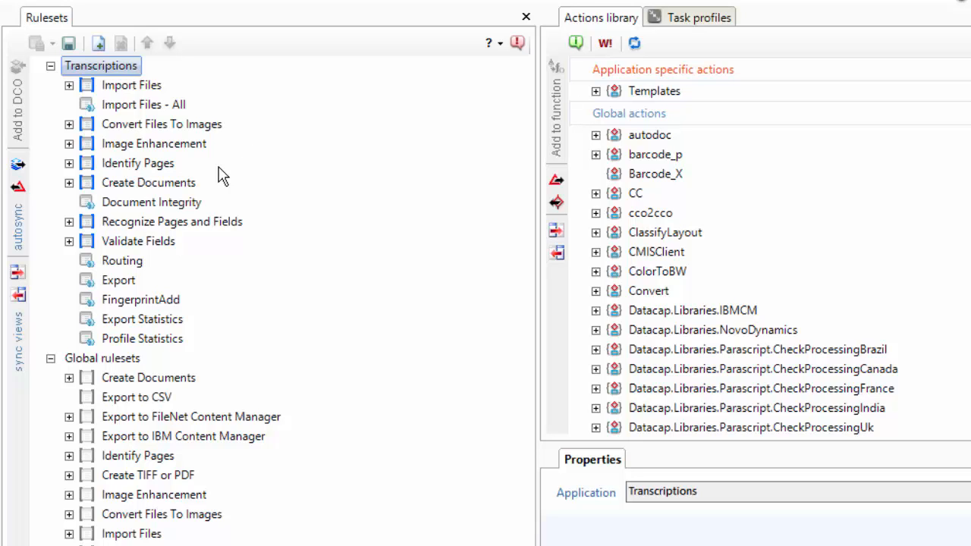
Add a new ruleset to the Transcriptions application and name it CreateLayout.
{"action": "right_click", "coordinate": [94, 67]}
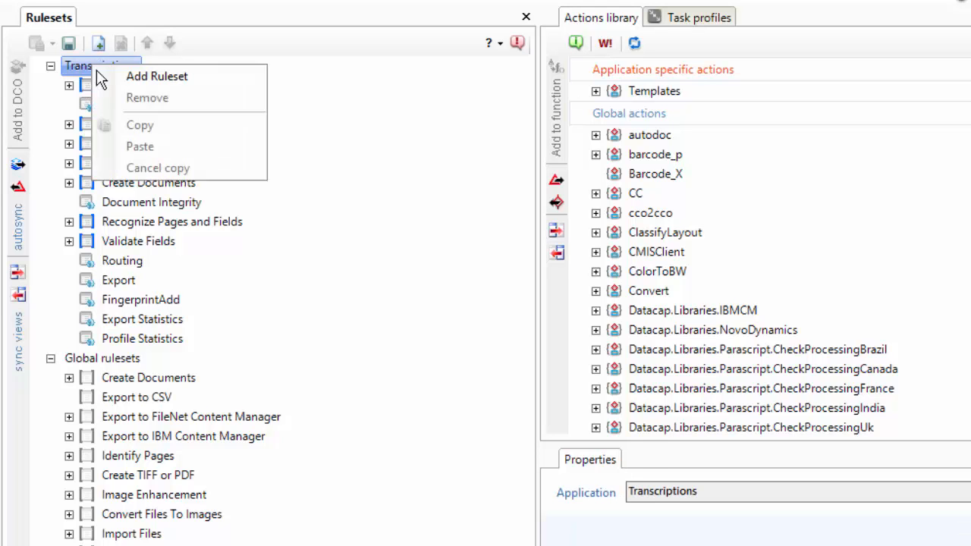
{"action": "left_click", "coordinate": [161, 76]}
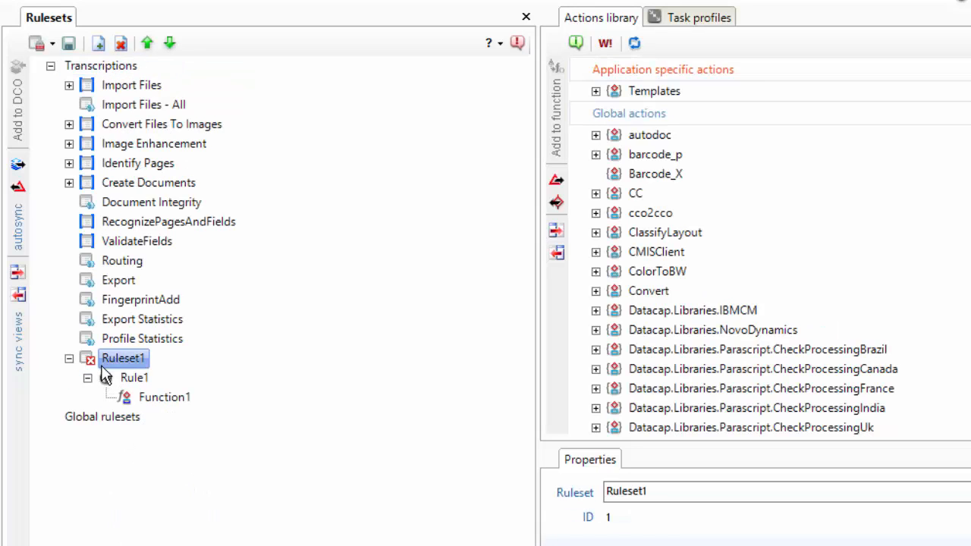
{"action": "left_click", "coordinate": [127, 363]}
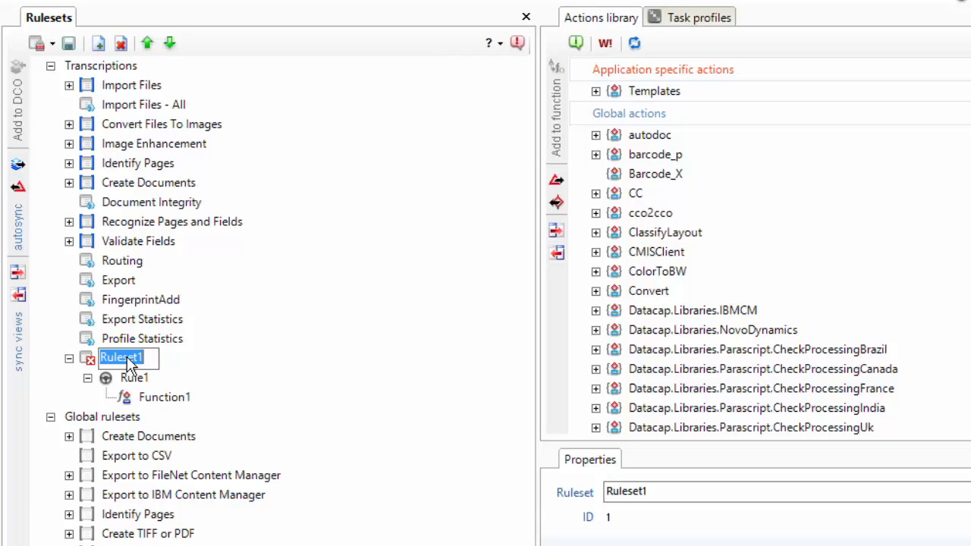
{"action": "type", "text": "CreateLayout"}
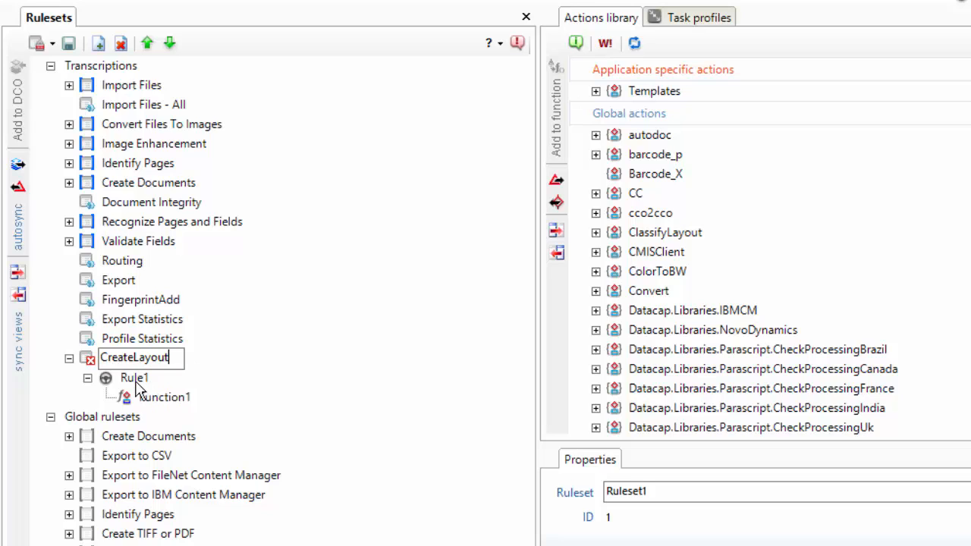
Rename the CreateLayout ruleset's rule to rCreateLayout.
{"action": "left_click", "coordinate": [138, 382]}
{"action": "left_click", "coordinate": [138, 379]}
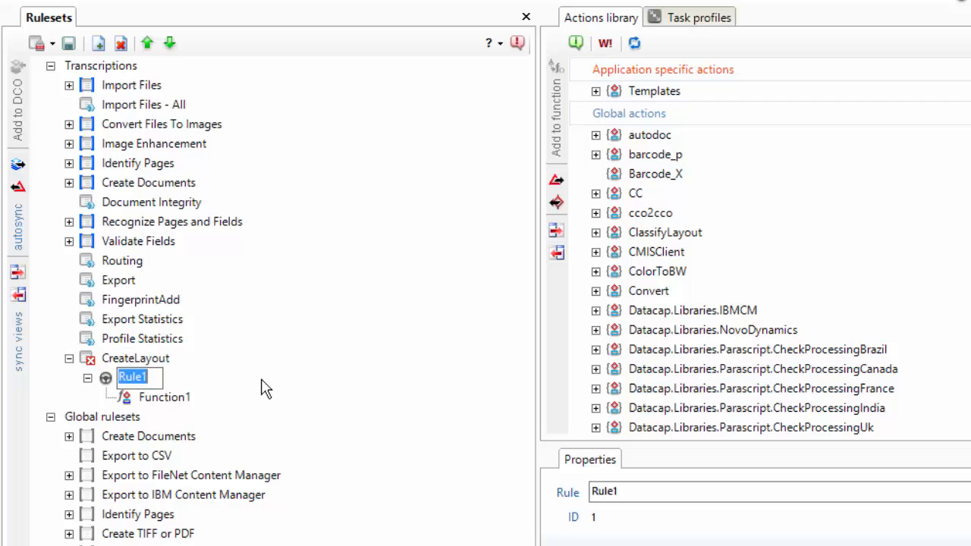
{"action": "type", "text": "r"}
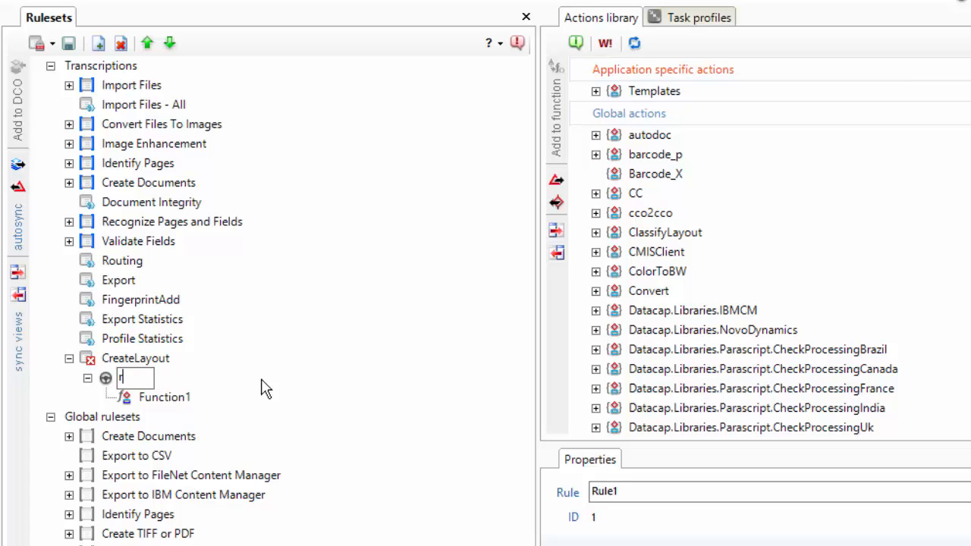
{"action": "type", "text": "CreateLayou"}
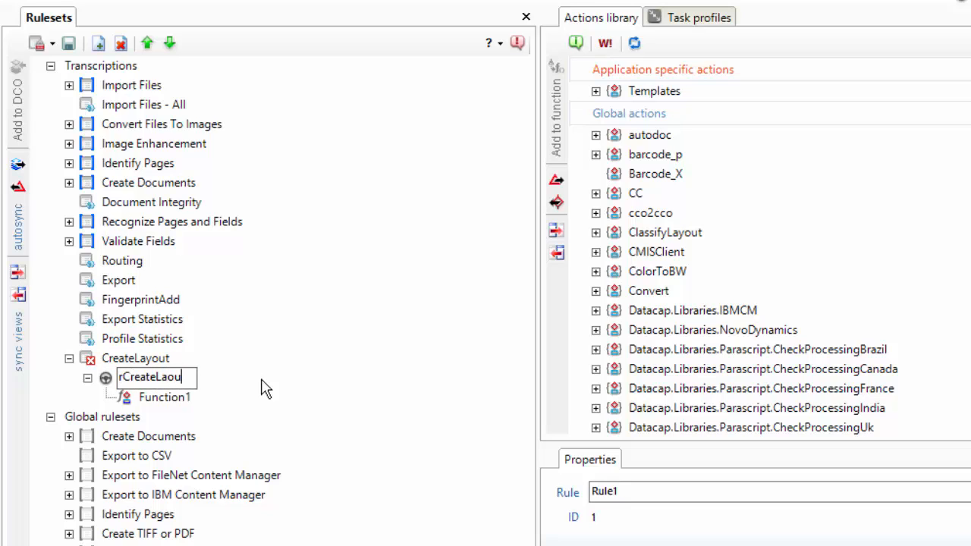
{"action": "key", "text": "BackSpace"}
{"action": "key", "text": "BackSpace"}
{"action": "type", "text": "yout"}
{"action": "key", "text": "Return"}
Rename the rule's function to fCreateLayout.
{"action": "left_click", "coordinate": [167, 402]}
{"action": "left_click", "coordinate": [167, 399]}
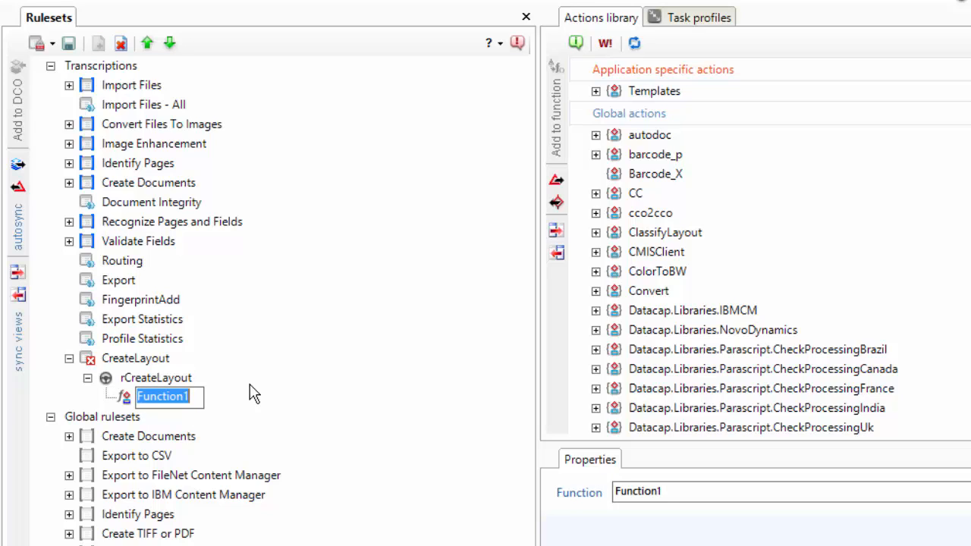
{"action": "type", "text": "fCreatela"}
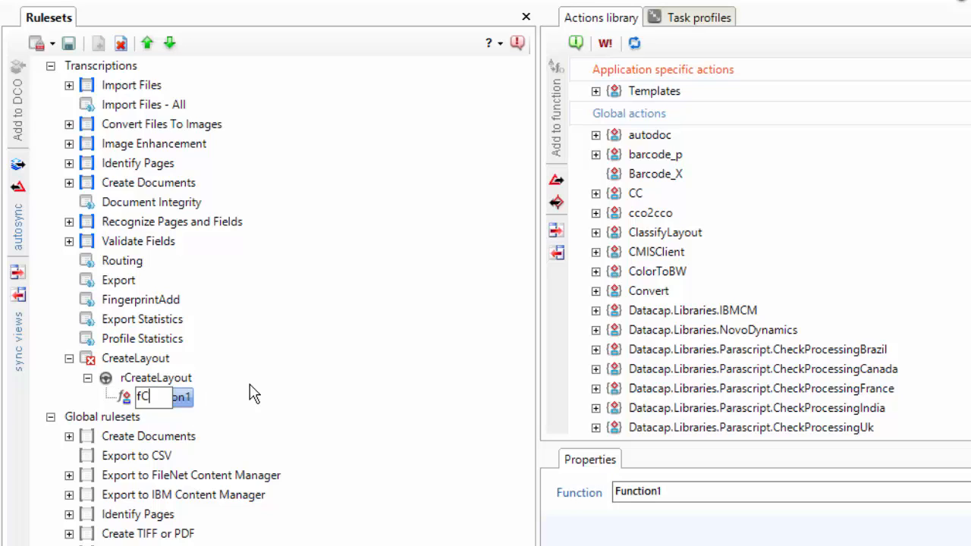
{"action": "key", "text": "BackSpace"}
{"action": "key", "text": "BackSpace"}
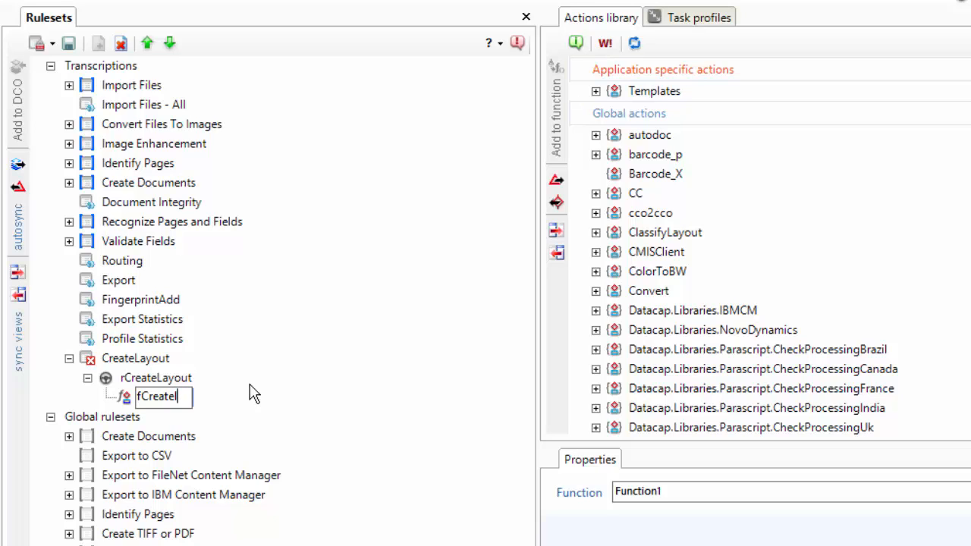
{"action": "type", "text": "Lou"}
{"action": "key", "text": "BackSpace"}
{"action": "type", "text": "ayout"}
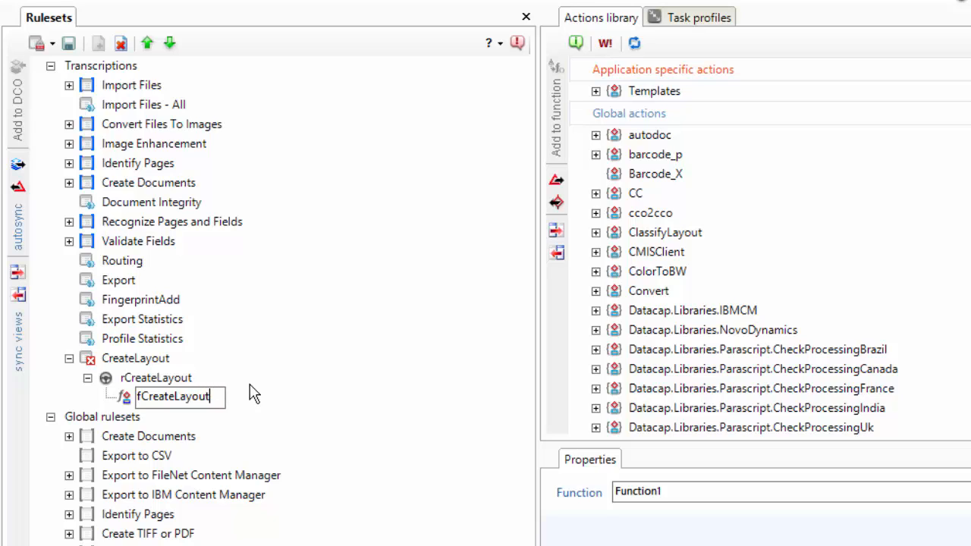
{"action": "key", "text": "Return"}
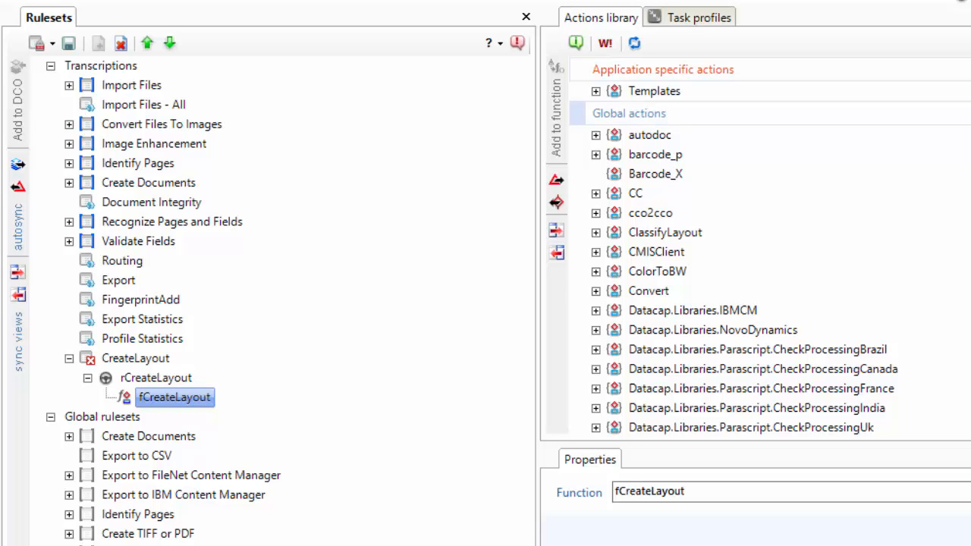
{"action": "scroll", "coordinate": [578, 114], "scroll_direction": "down", "scroll_amount": 2}
{"action": "scroll", "coordinate": [751, 243], "scroll_direction": "down", "scroll_amount": 13}
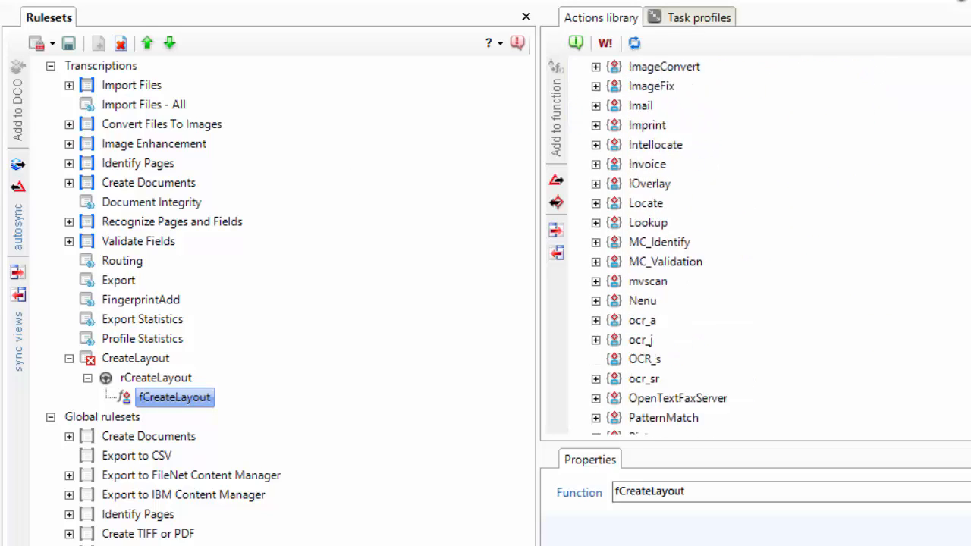
Add the ocr_sr Recognize action to the fCreateLayout function and save the changes.
{"action": "scroll", "coordinate": [629, 262], "scroll_direction": "down", "scroll_amount": 1}
{"action": "left_click", "coordinate": [595, 261]}
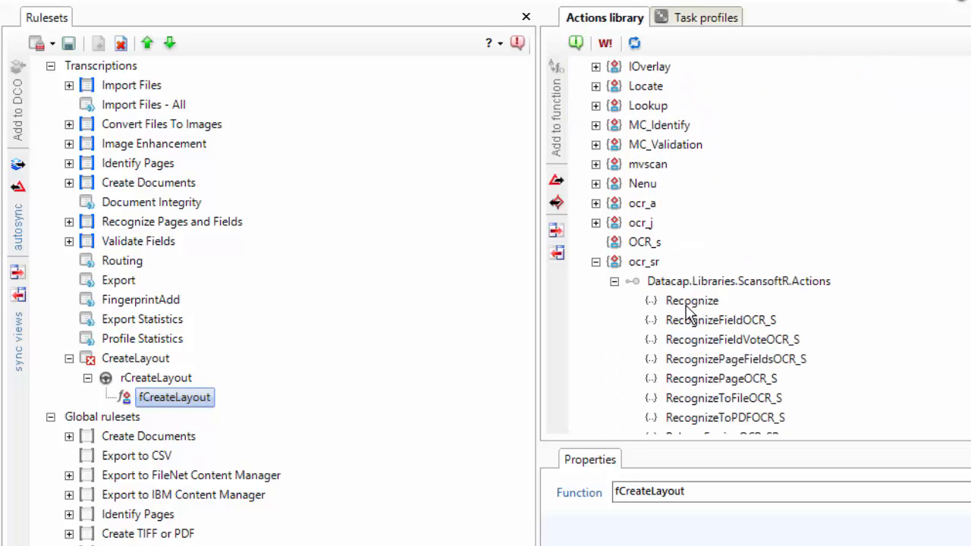
{"action": "left_click", "coordinate": [691, 301]}
{"action": "left_click_drag", "start_coordinate": [690, 303], "coordinate": [194, 421]}
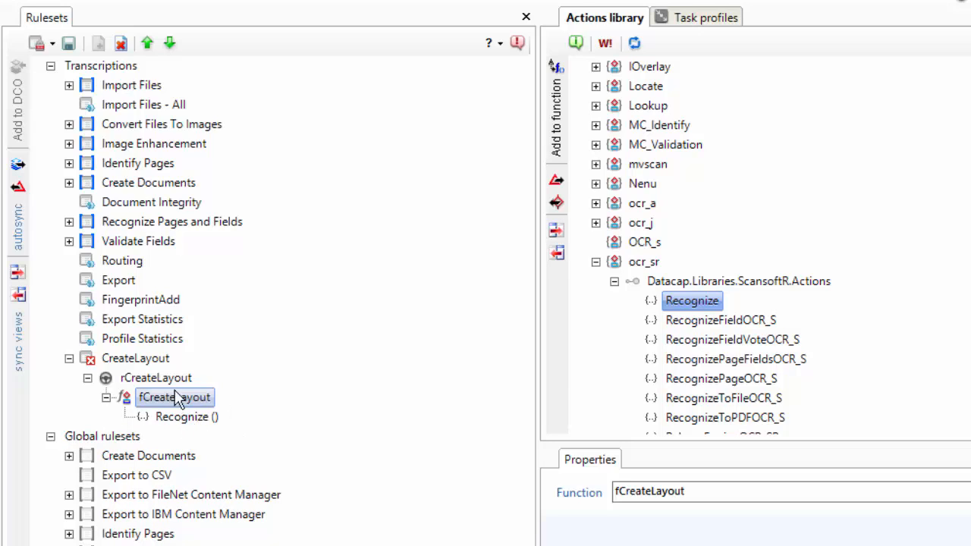
{"action": "left_click", "coordinate": [69, 44]}
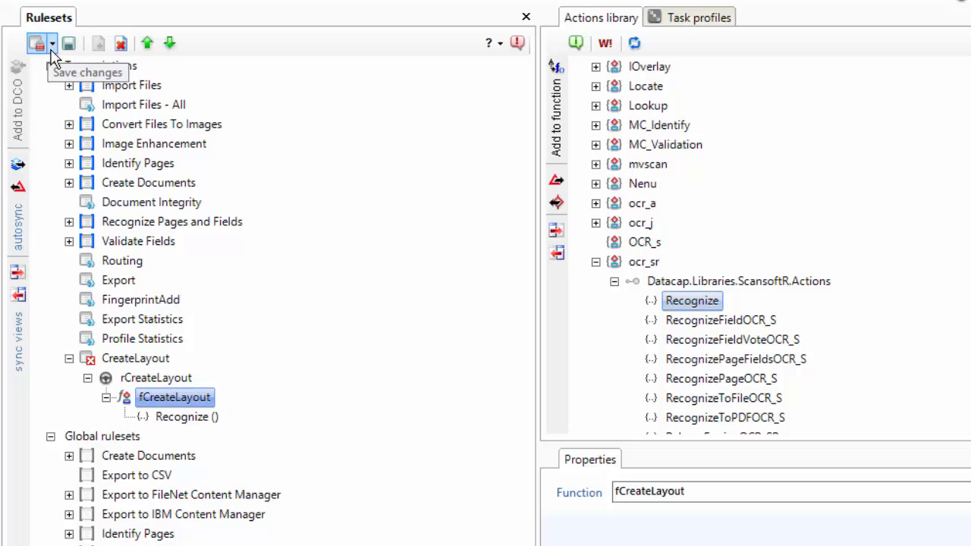
Set rule rCreateLayout to run at the start of Pages of type TranscriptMain, then save and release the ruleset.
{"action": "left_click", "coordinate": [155, 379]}
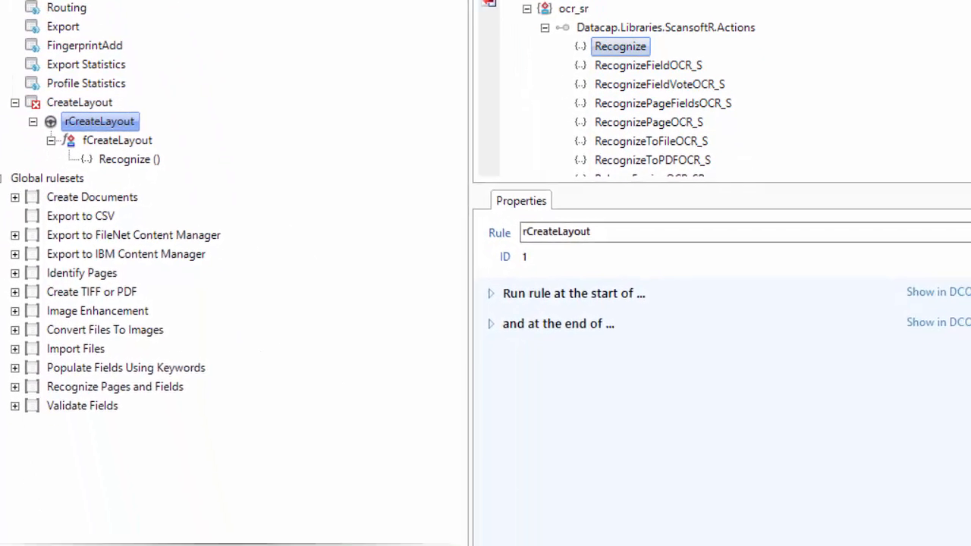
{"action": "left_click", "coordinate": [492, 295]}
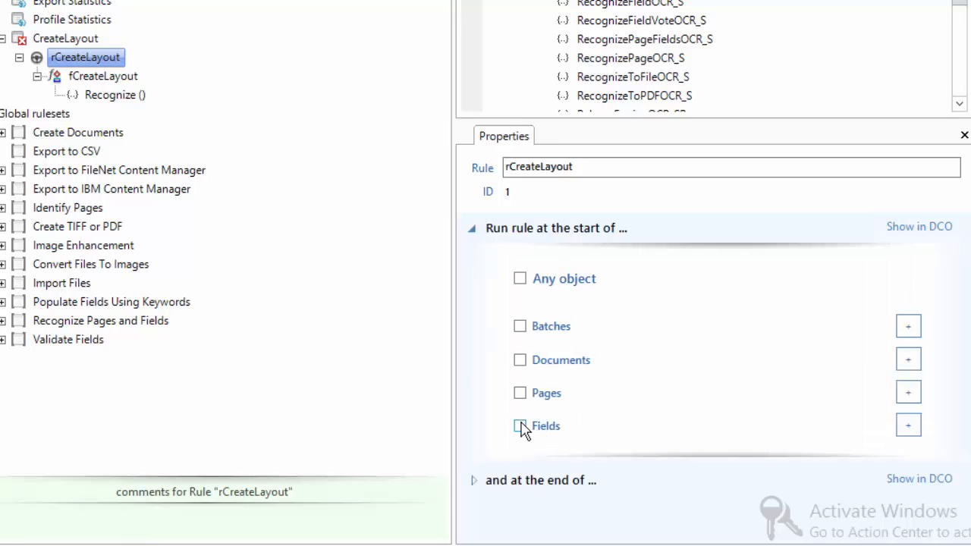
{"action": "left_click", "coordinate": [520, 393]}
{"action": "left_click", "coordinate": [910, 393]}
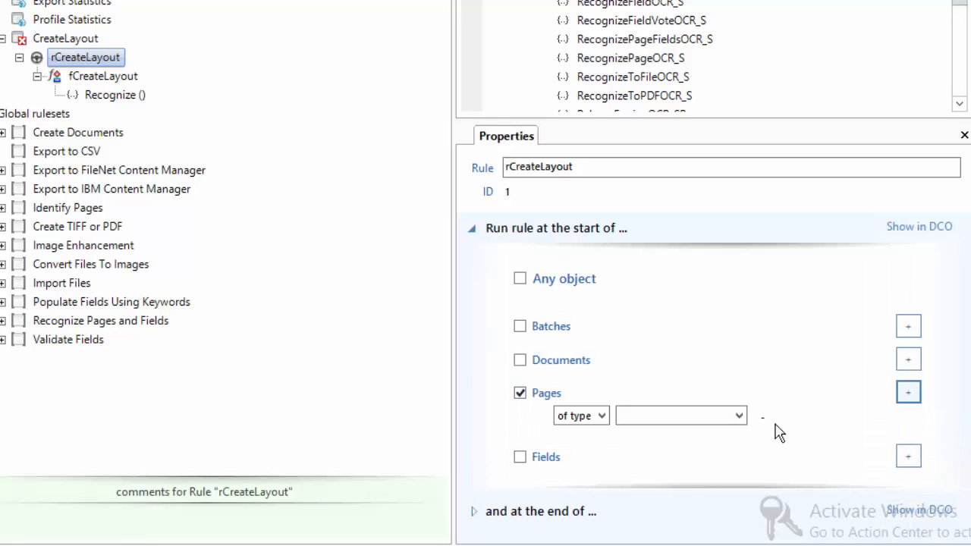
{"action": "left_click", "coordinate": [739, 416]}
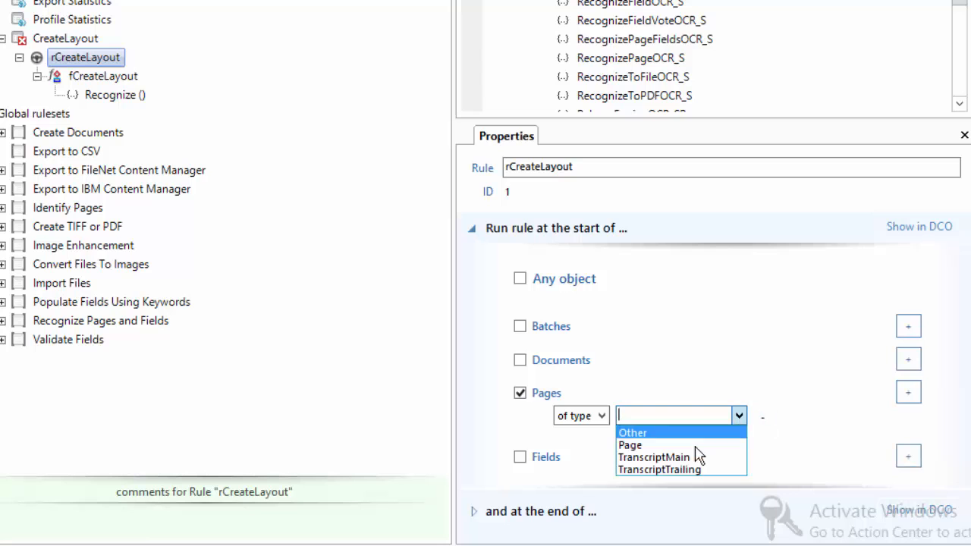
{"action": "left_click", "coordinate": [693, 458]}
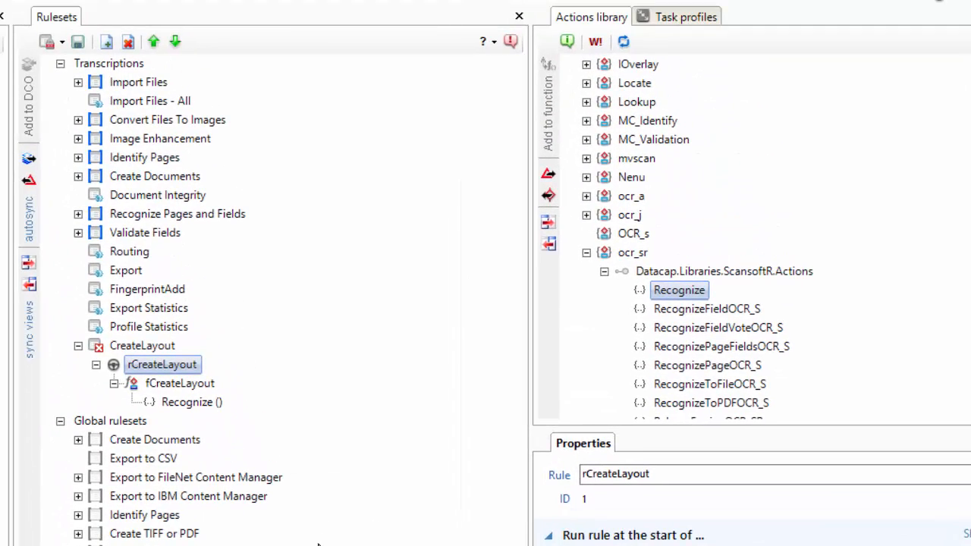
{"action": "left_click", "coordinate": [78, 43]}
{"action": "left_click", "coordinate": [47, 42]}
{"action": "left_click", "coordinate": [76, 90]}
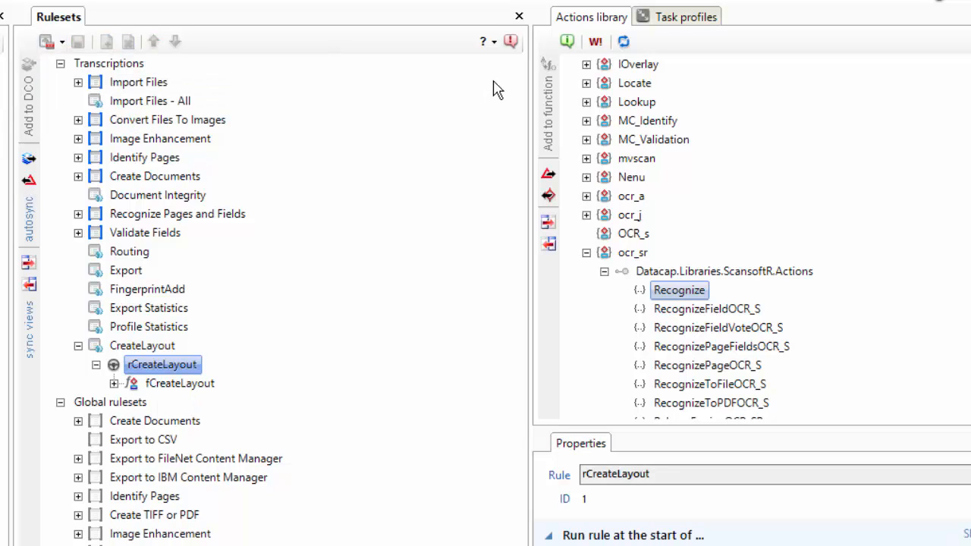
Add the CreateLayout ruleset to the Profiler task profile, move it right after RecognizePagesAndFields, and save.
{"action": "left_click", "coordinate": [680, 17]}
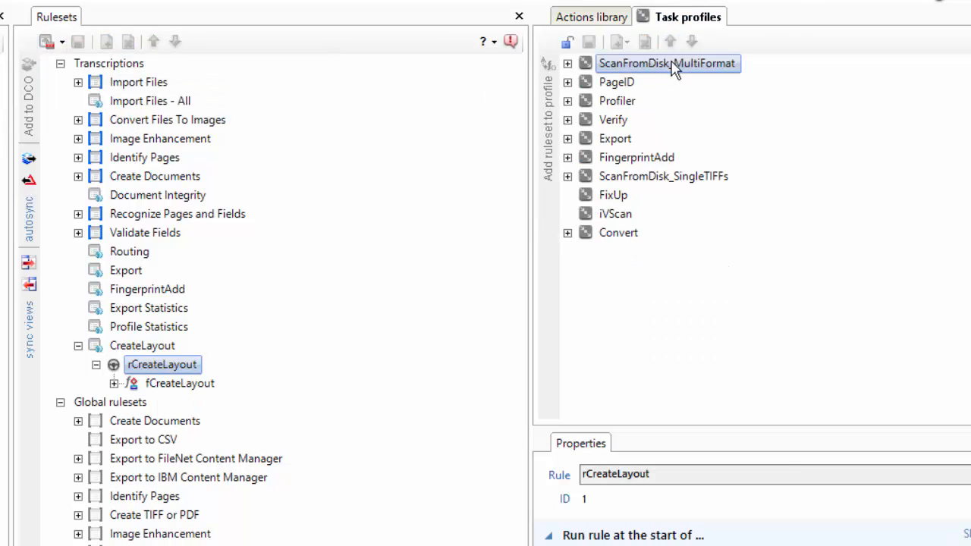
{"action": "left_click", "coordinate": [567, 101]}
{"action": "left_click", "coordinate": [611, 101]}
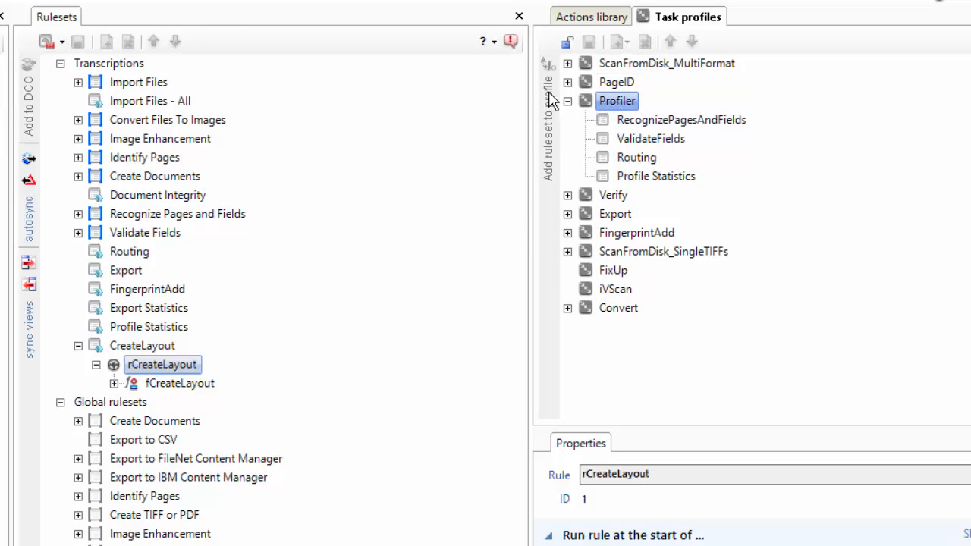
{"action": "left_click", "coordinate": [567, 42]}
{"action": "left_click", "coordinate": [547, 94]}
{"action": "left_click", "coordinate": [649, 195]}
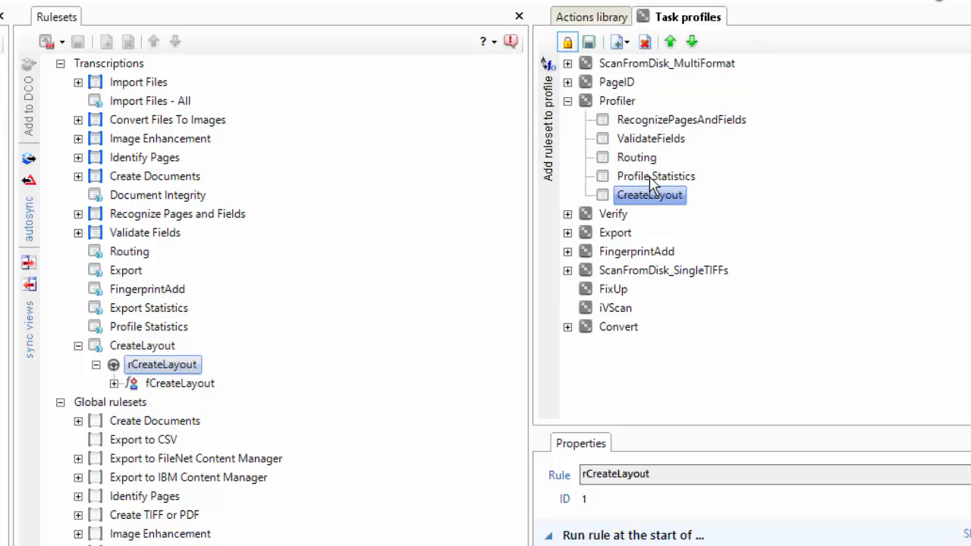
{"action": "left_click", "coordinate": [670, 42]}
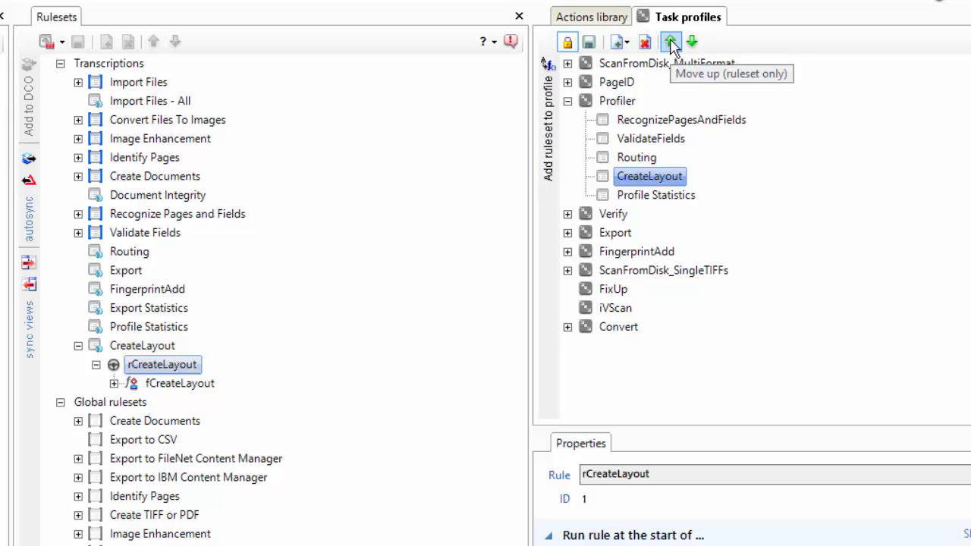
{"action": "left_click", "coordinate": [670, 42]}
{"action": "left_click", "coordinate": [670, 43]}
{"action": "left_click", "coordinate": [592, 44]}
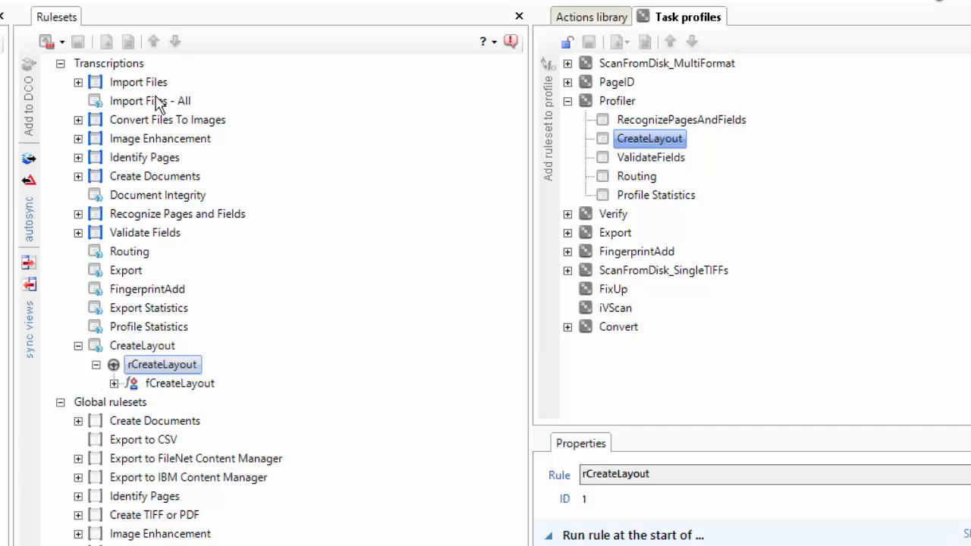
Add a new ruleset to the Transcriptions application and name it AnalyzeLayout.
{"action": "right_click", "coordinate": [98, 67]}
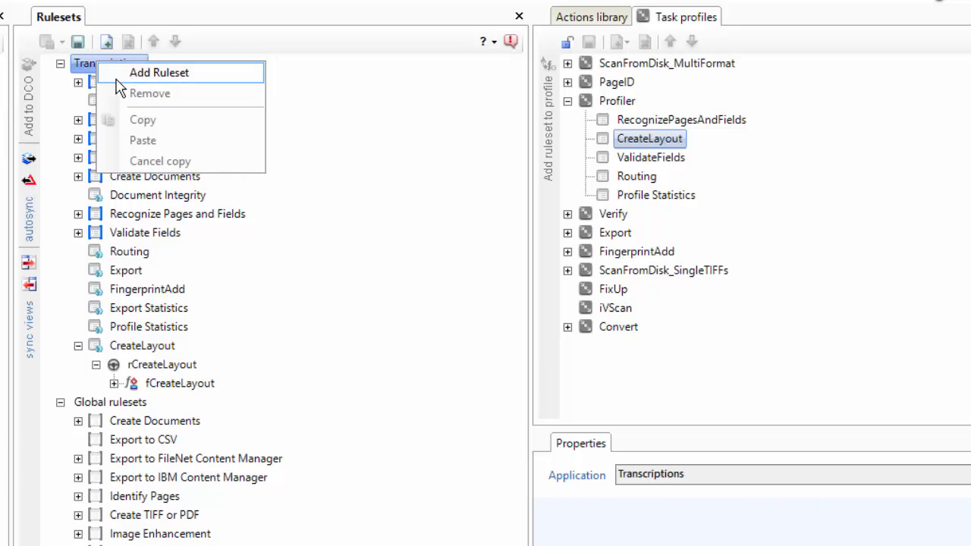
{"action": "left_click", "coordinate": [152, 71]}
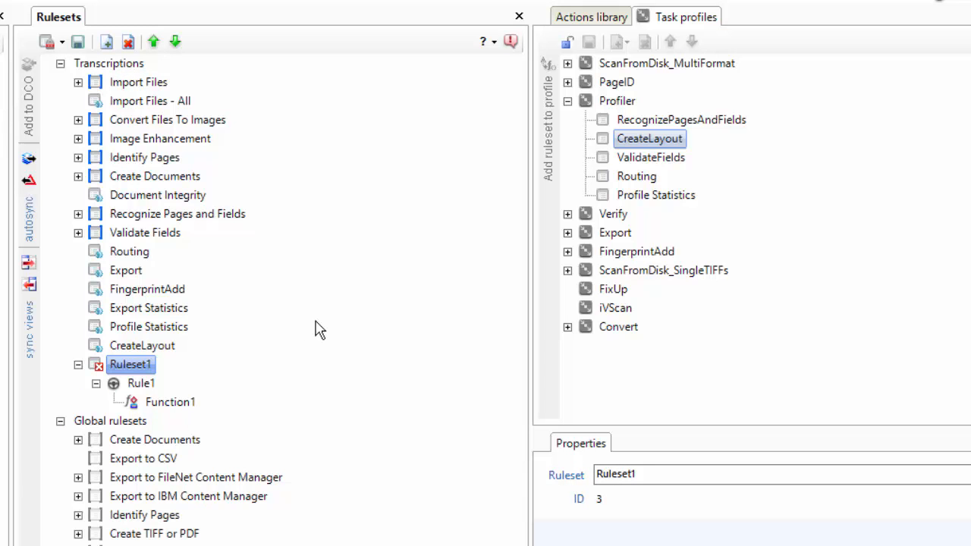
{"action": "left_click", "coordinate": [138, 367]}
{"action": "type", "text": "AnalyzeLaout"}
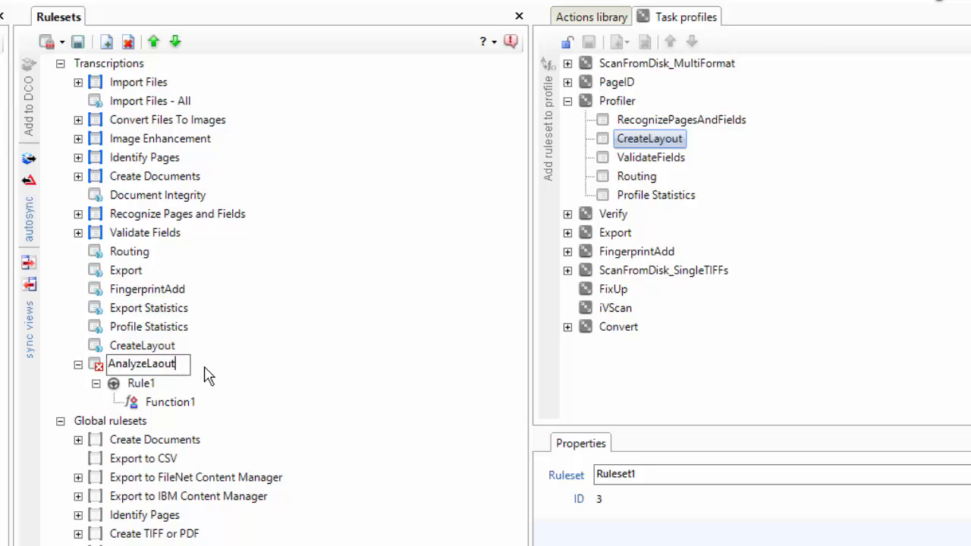
{"action": "left_click", "coordinate": [143, 389]}
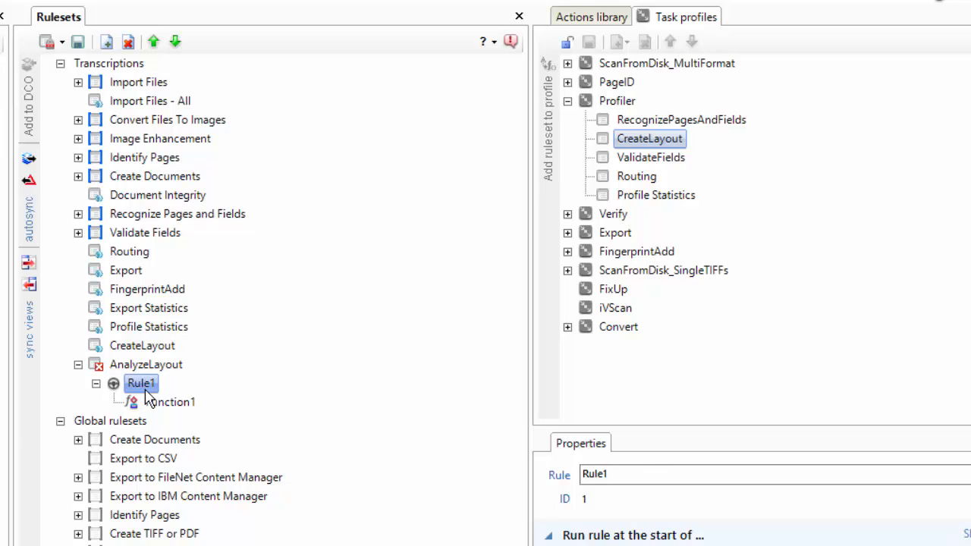
Rename the AnalyzeLayout ruleset's rule to rAnalyze and its function to fAnalyze.
{"action": "left_click", "coordinate": [142, 385]}
{"action": "type", "text": "rAnalyze"}
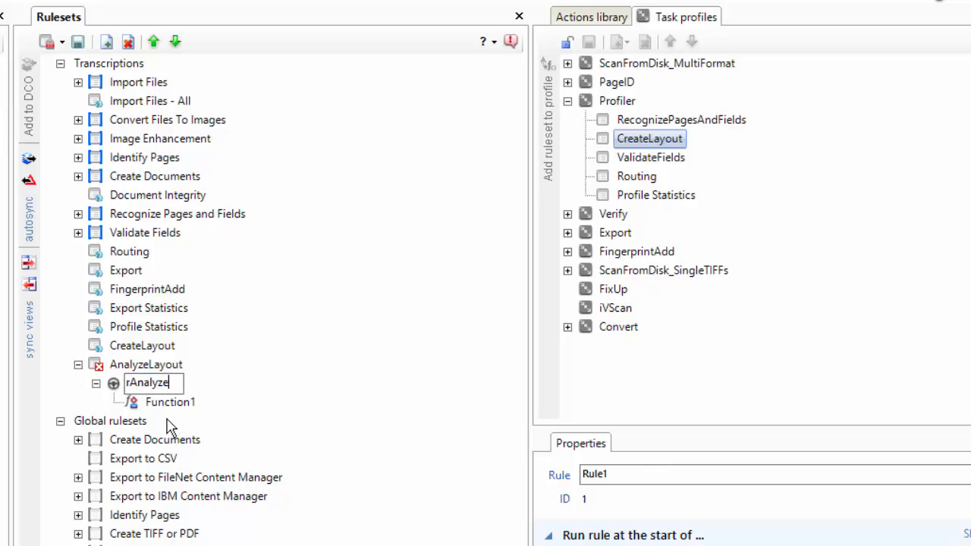
{"action": "left_click", "coordinate": [165, 402]}
{"action": "left_click", "coordinate": [165, 402]}
{"action": "type", "text": "fanalyze"}
{"action": "key", "text": "BackSpace"}
{"action": "key", "text": "BackSpace"}
{"action": "key", "text": "BackSpace"}
{"action": "key", "text": "BackSpace"}
{"action": "key", "text": "BackSpace"}
{"action": "key", "text": "BackSpace"}
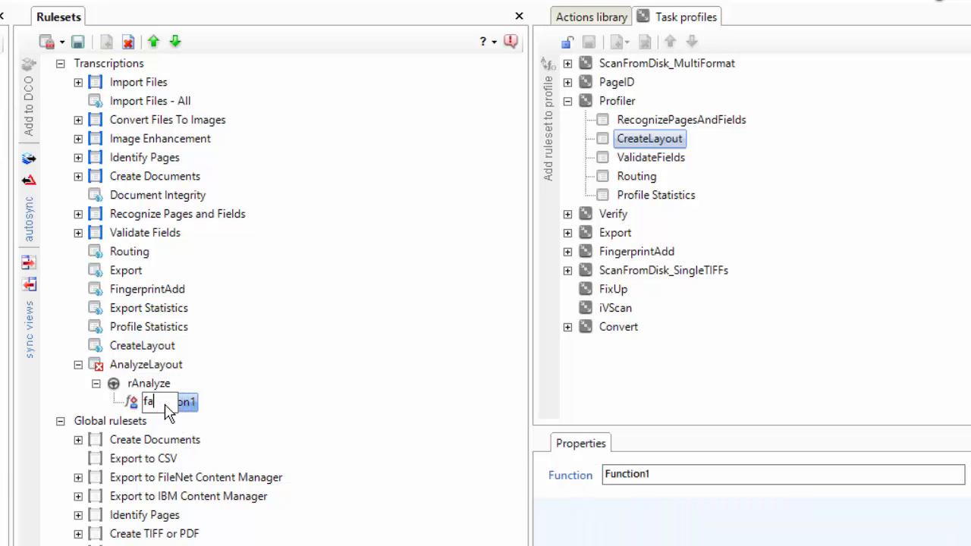
{"action": "type", "text": "nalyze"}
{"action": "key", "text": "Return"}
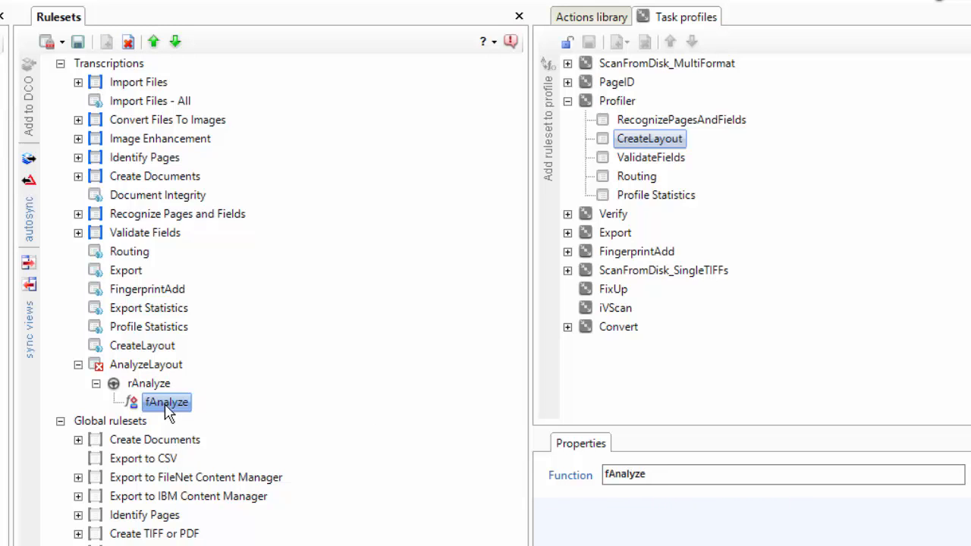
Add the DocumentAnalytics AnalyzeLayout action to the fAnalyze function.
{"action": "left_click", "coordinate": [590, 18]}
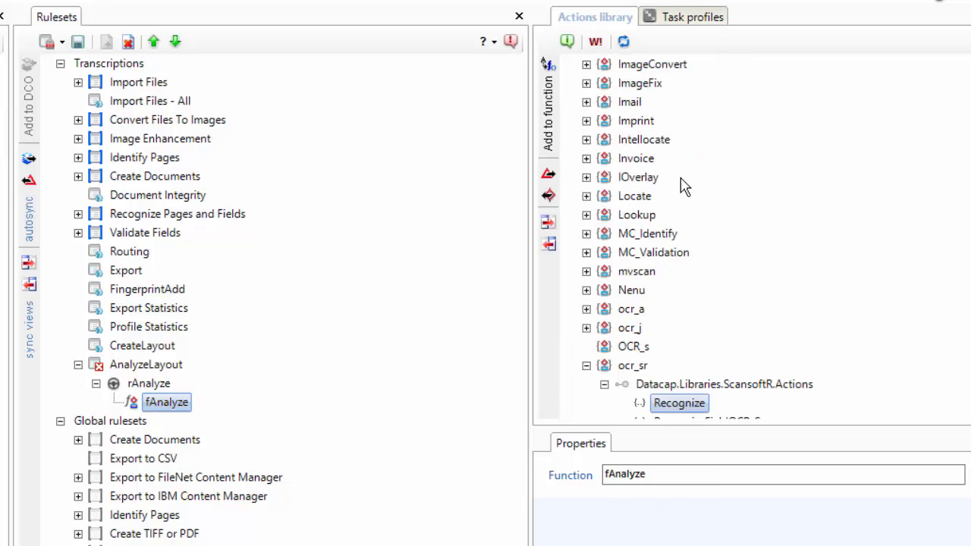
{"action": "left_click", "coordinate": [587, 365]}
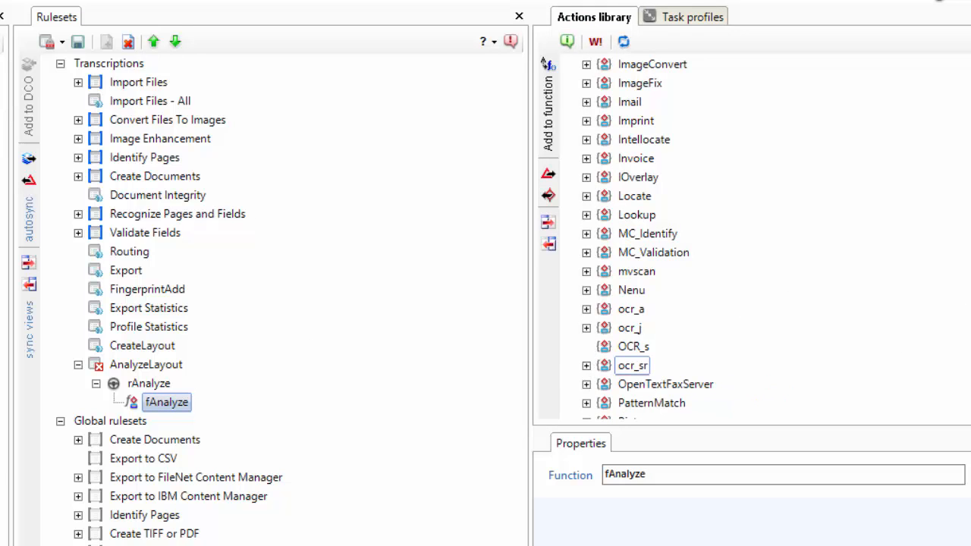
{"action": "scroll", "coordinate": [647, 240], "scroll_direction": "down", "scroll_amount": 3}
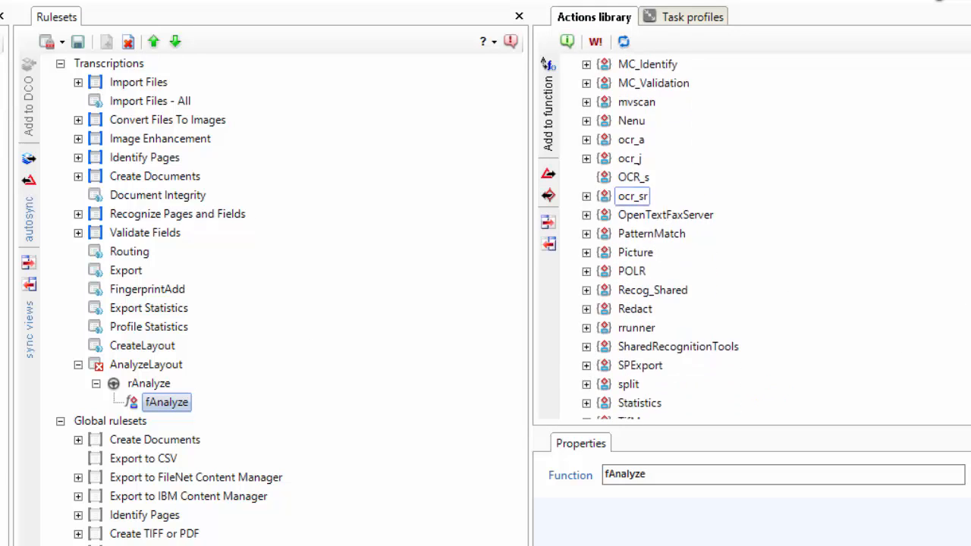
{"action": "scroll", "coordinate": [751, 240], "scroll_direction": "down", "scroll_amount": 2}
{"action": "scroll", "coordinate": [750, 240], "scroll_direction": "up", "scroll_amount": 12}
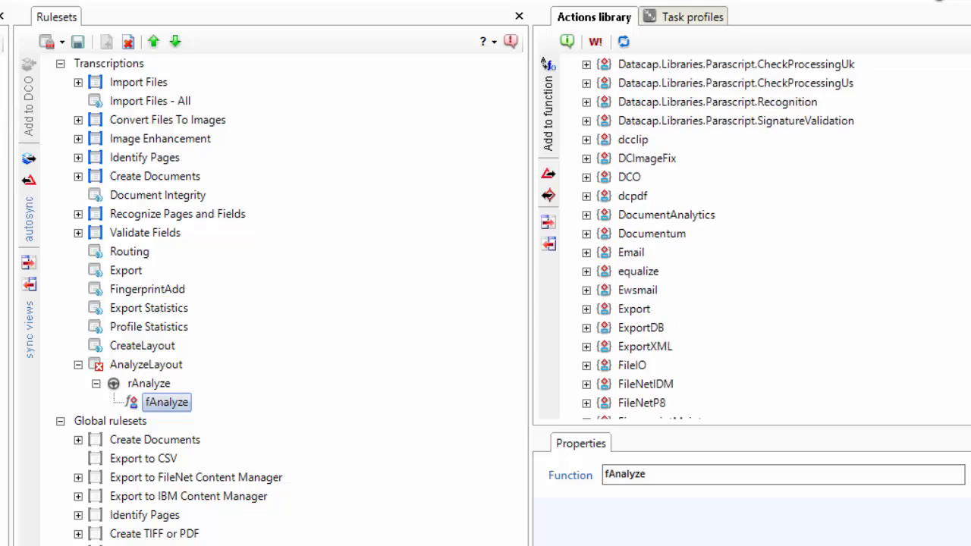
{"action": "scroll", "coordinate": [585, 146], "scroll_direction": "down", "scroll_amount": 2}
{"action": "left_click", "coordinate": [586, 139]}
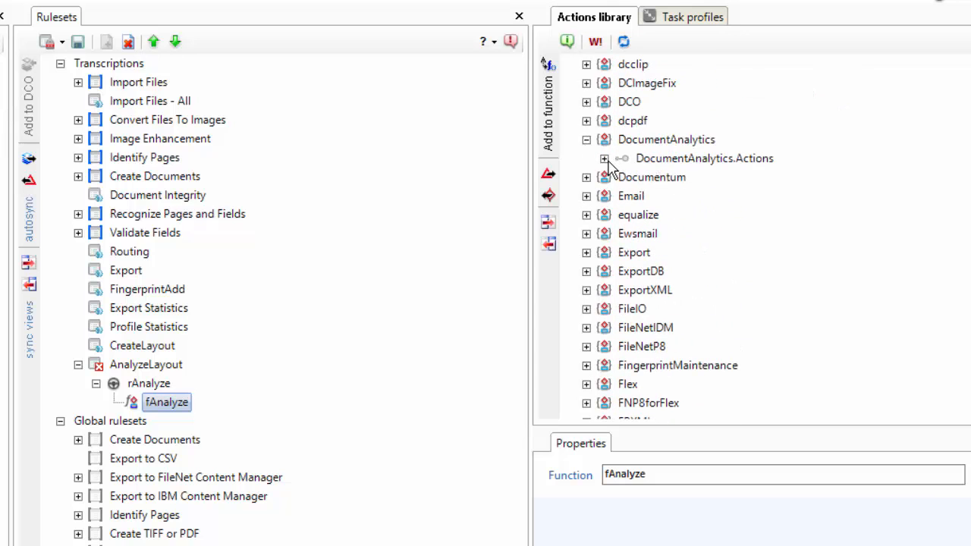
{"action": "left_click", "coordinate": [605, 158]}
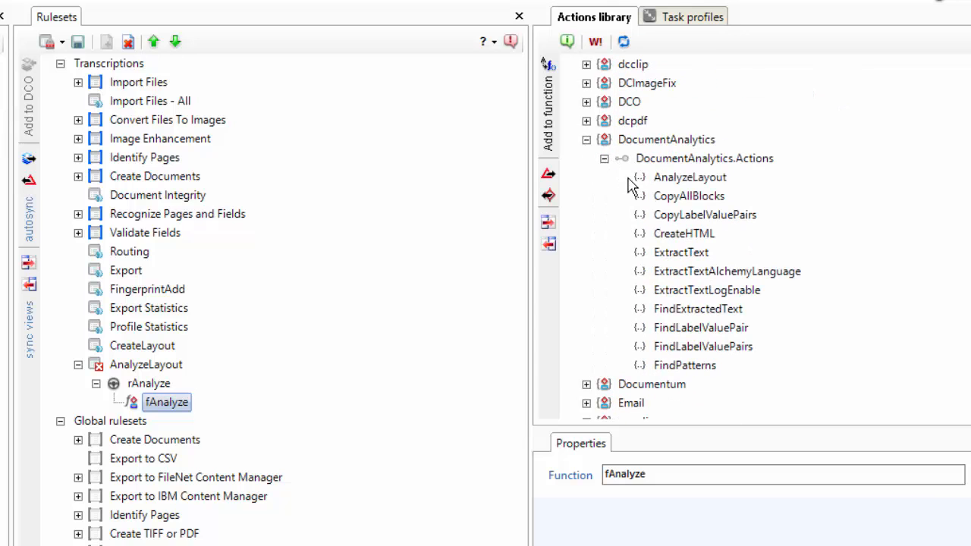
{"action": "left_click", "coordinate": [686, 180]}
{"action": "left_click", "coordinate": [548, 138]}
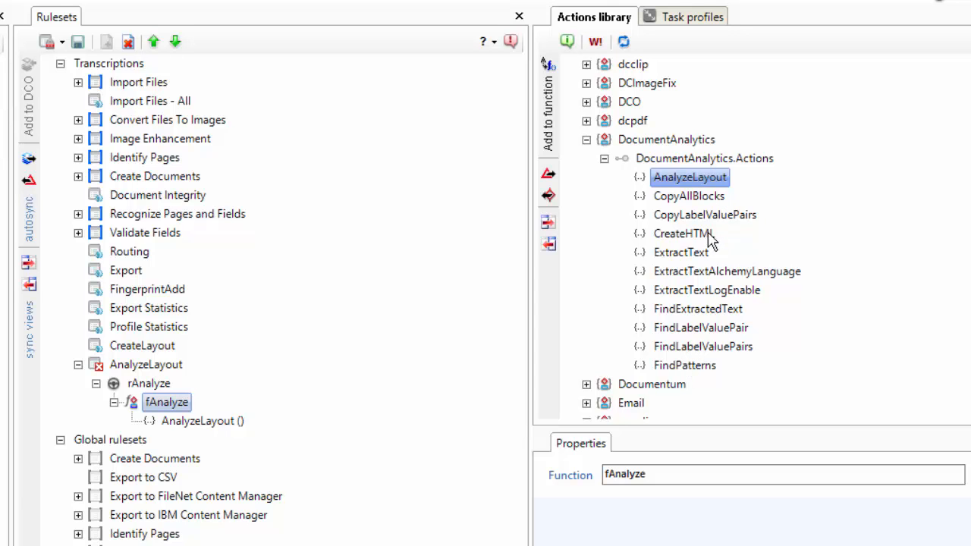
Add the SharedRecognitionTools CreateCcoFromLayout action to fAnalyze and view its reference help.
{"action": "scroll", "coordinate": [750, 235], "scroll_direction": "down", "scroll_amount": 10}
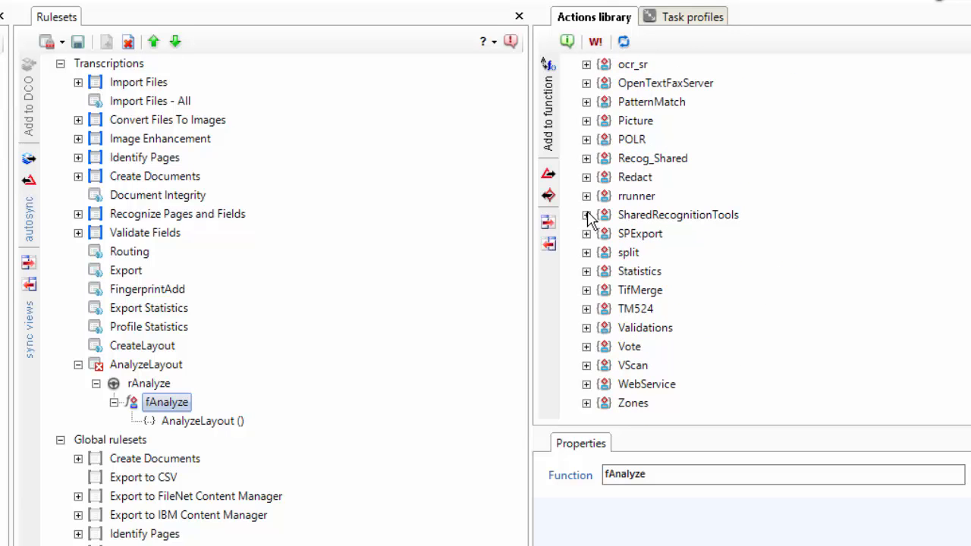
{"action": "left_click", "coordinate": [586, 215]}
{"action": "left_click", "coordinate": [604, 234]}
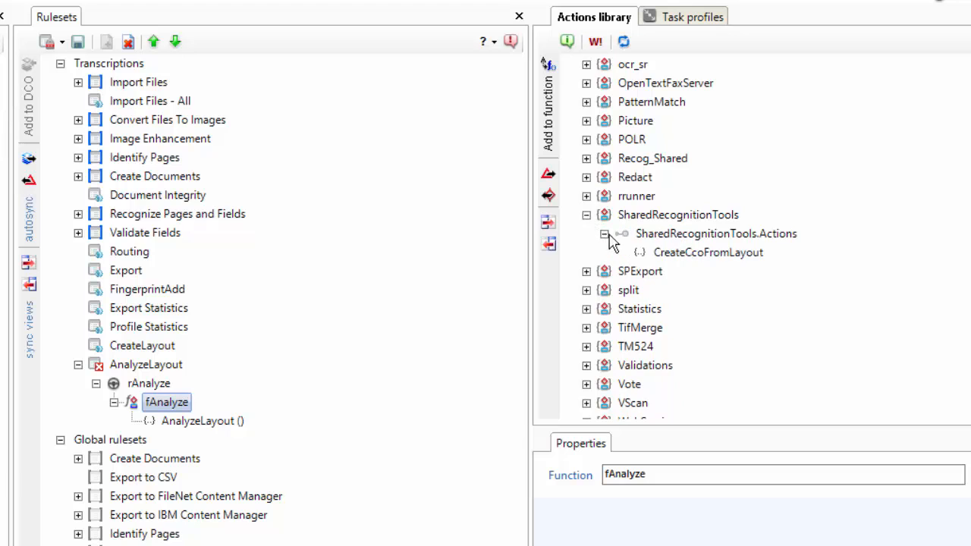
{"action": "left_click", "coordinate": [682, 252]}
{"action": "left_click", "coordinate": [547, 83]}
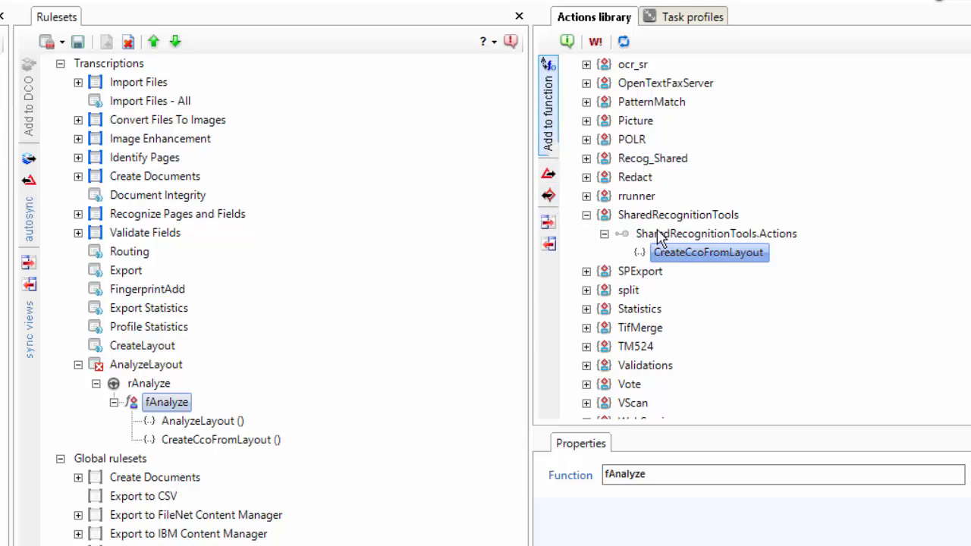
{"action": "right_click", "coordinate": [701, 251]}
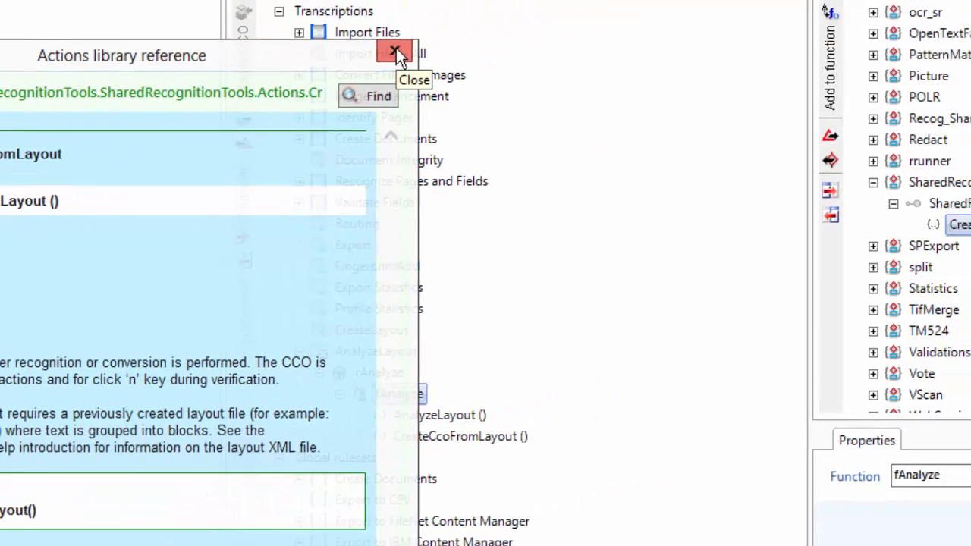
{"action": "left_click", "coordinate": [589, 5]}
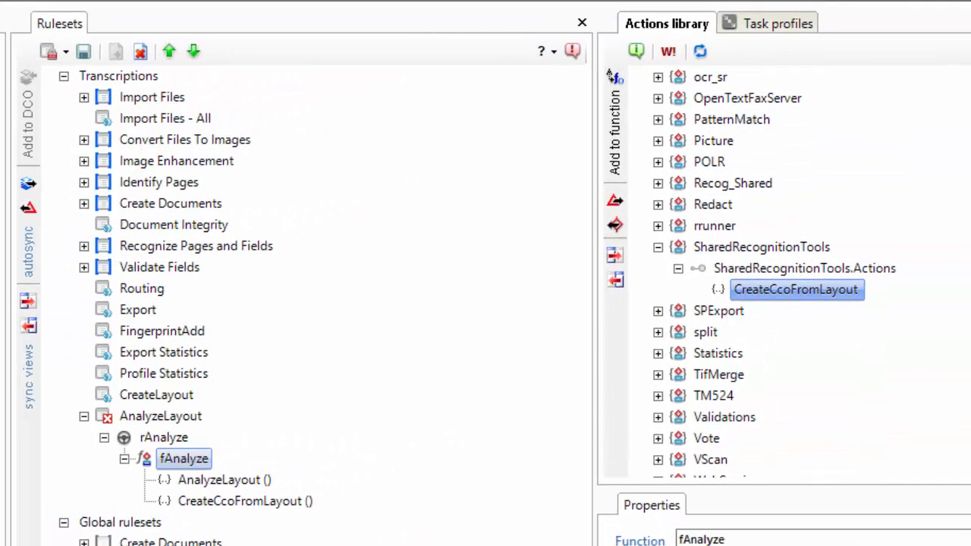
Add the DocumentAnalytics CreateHTML action to the fAnalyze function.
{"action": "scroll", "coordinate": [789, 277], "scroll_direction": "up", "scroll_amount": 10}
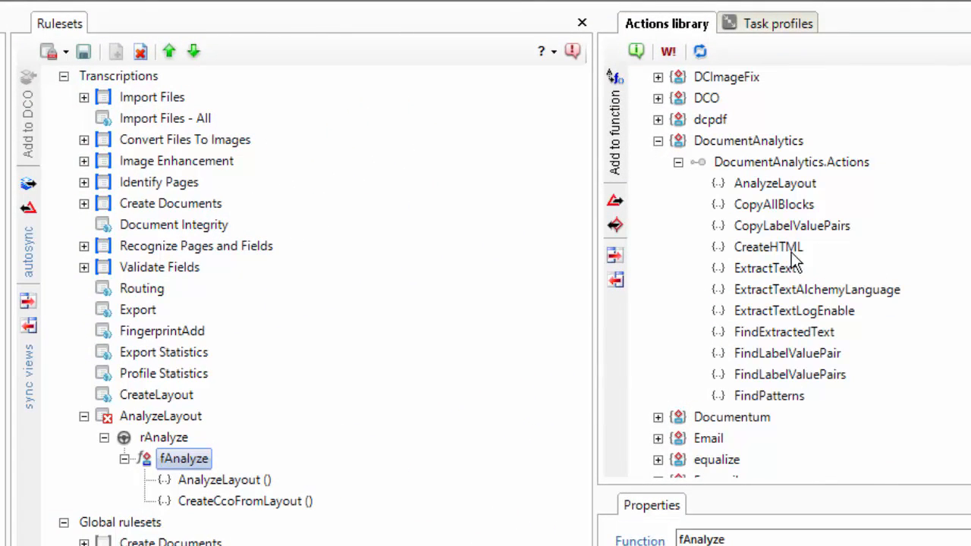
{"action": "left_click", "coordinate": [775, 248]}
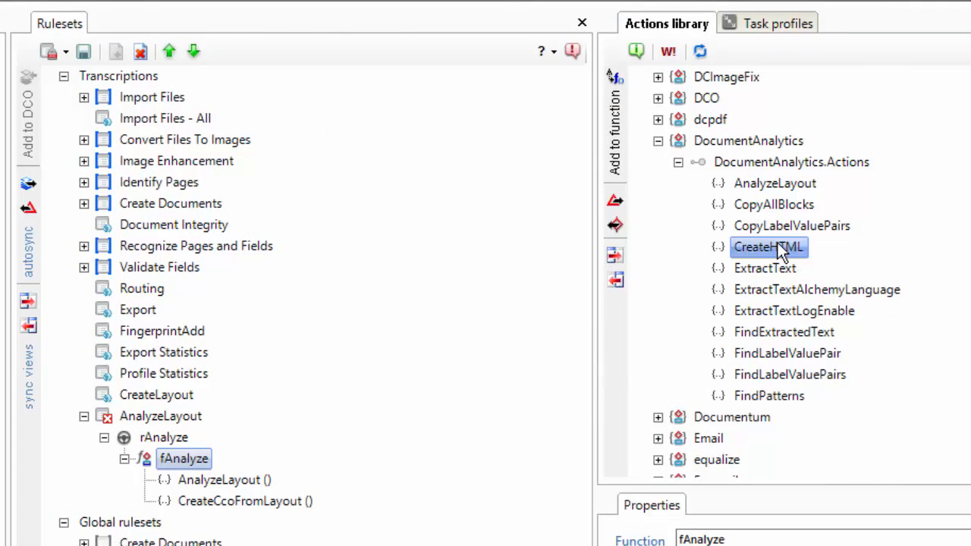
{"action": "left_click", "coordinate": [616, 135]}
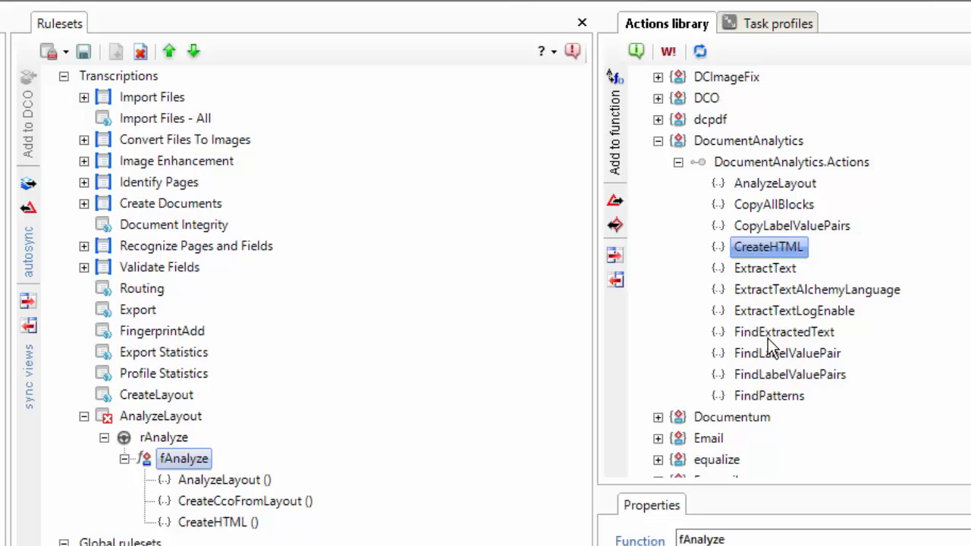
Add the ExtractTextLogEnable action to fAnalyze and set its Target parameter to c:\datacap\extract.log.
{"action": "left_click", "coordinate": [774, 311]}
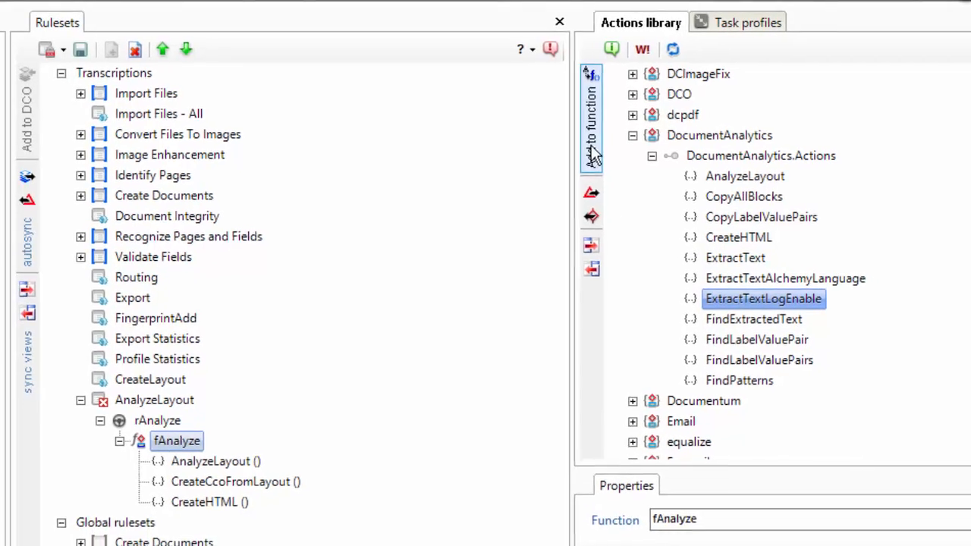
{"action": "left_click", "coordinate": [614, 133]}
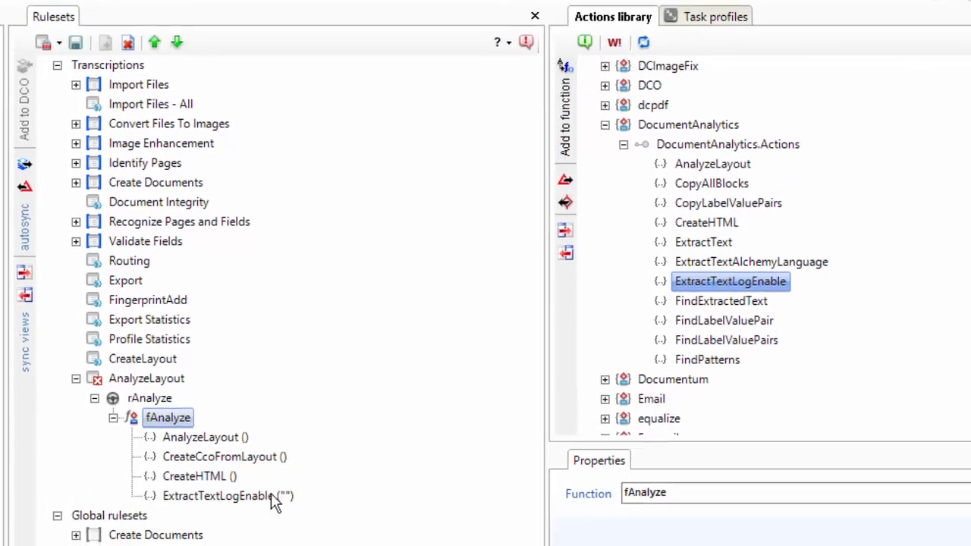
{"action": "left_click", "coordinate": [273, 498]}
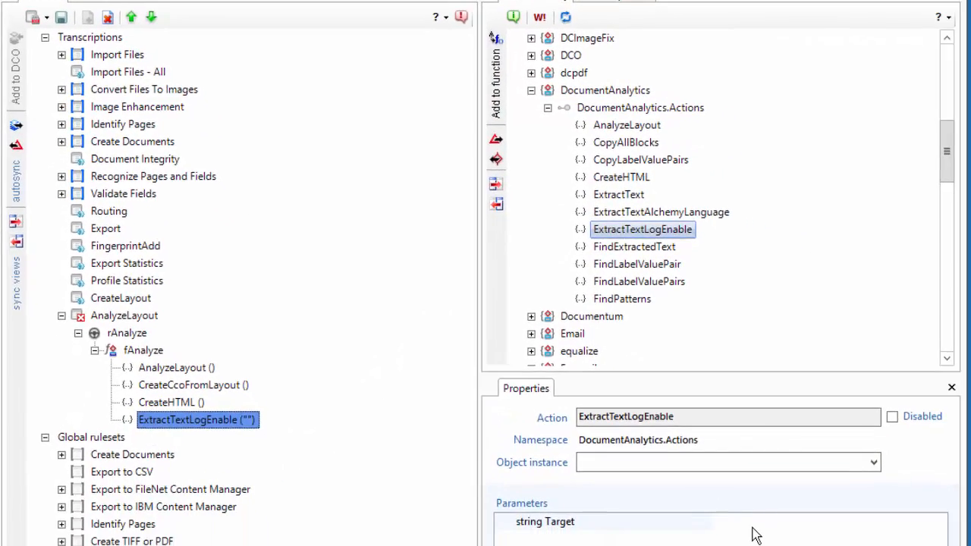
{"action": "left_click", "coordinate": [711, 521]}
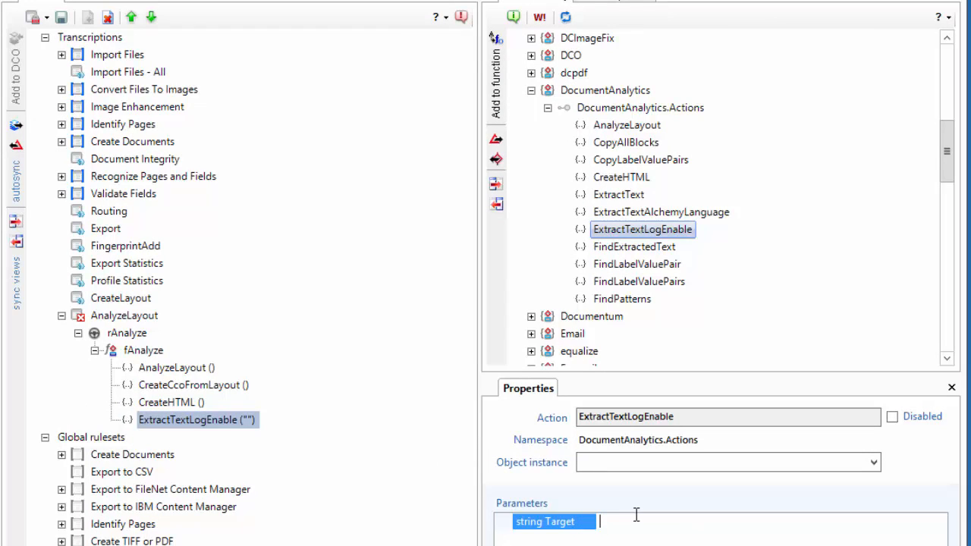
{"action": "type", "text": "c:\\datacap\\extract.log"}
{"action": "key", "text": "Return"}
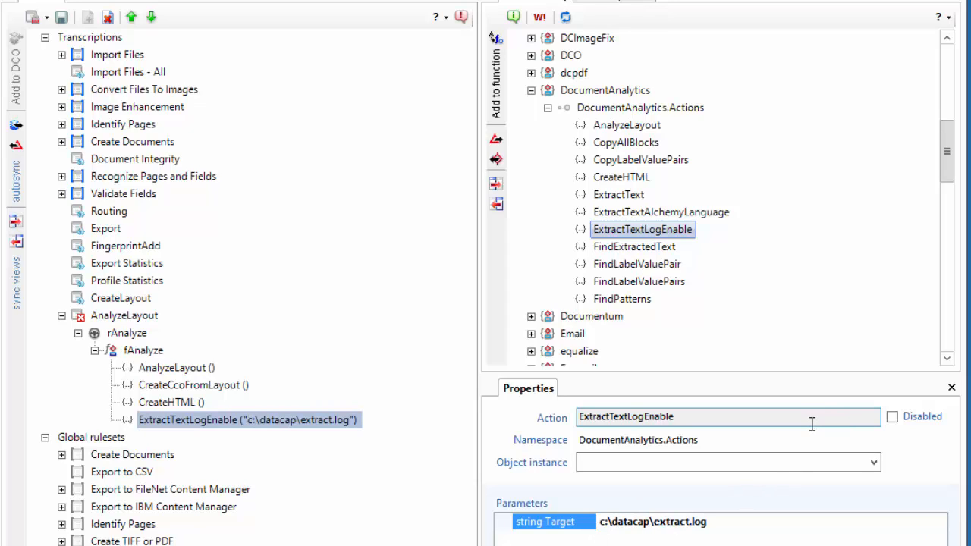
Add the ExtractText and ExtractTextAlchemyLanguage actions to fAnalyze, moving each below ExtractTextLogEnable in that order.
{"action": "left_click", "coordinate": [617, 195]}
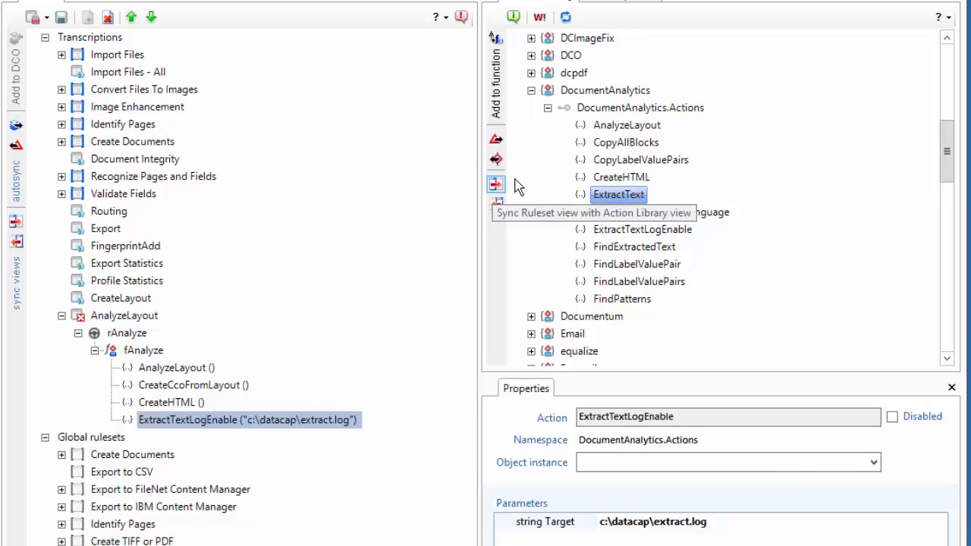
{"action": "left_click", "coordinate": [497, 96]}
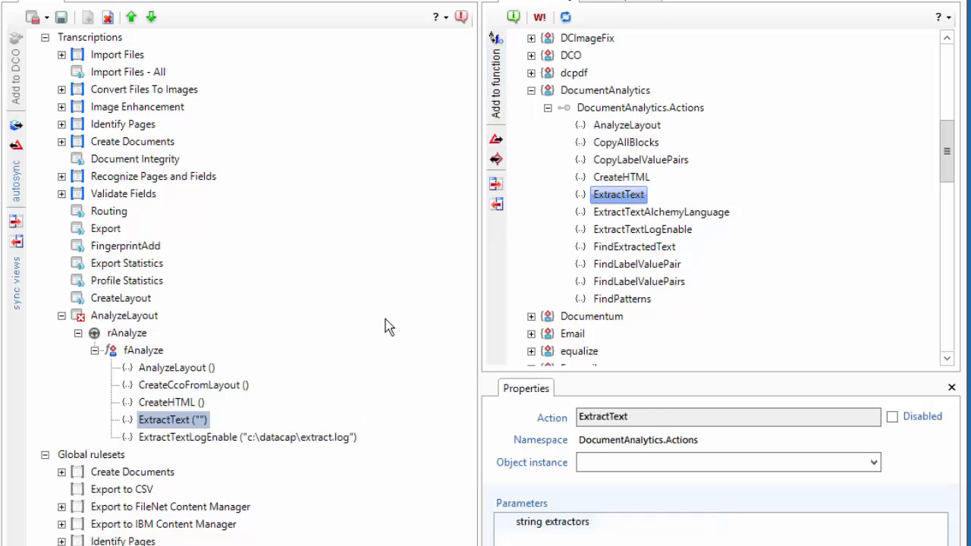
{"action": "left_click", "coordinate": [151, 17]}
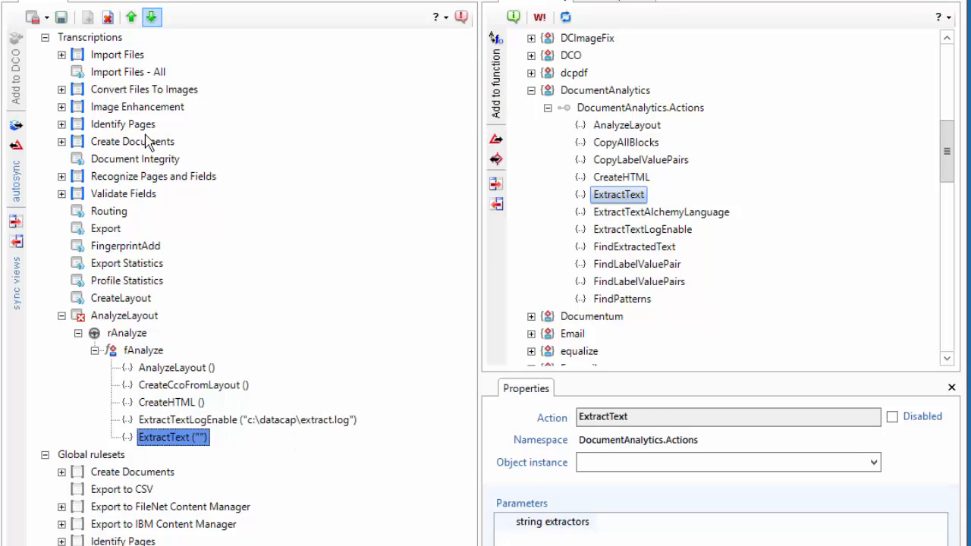
{"action": "left_click", "coordinate": [606, 212]}
{"action": "left_click", "coordinate": [496, 91]}
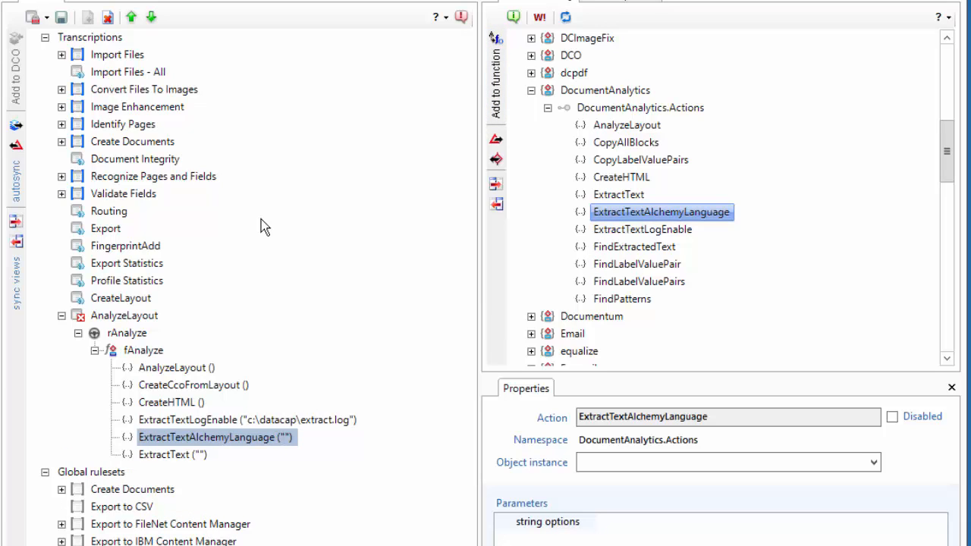
{"action": "left_click", "coordinate": [151, 17]}
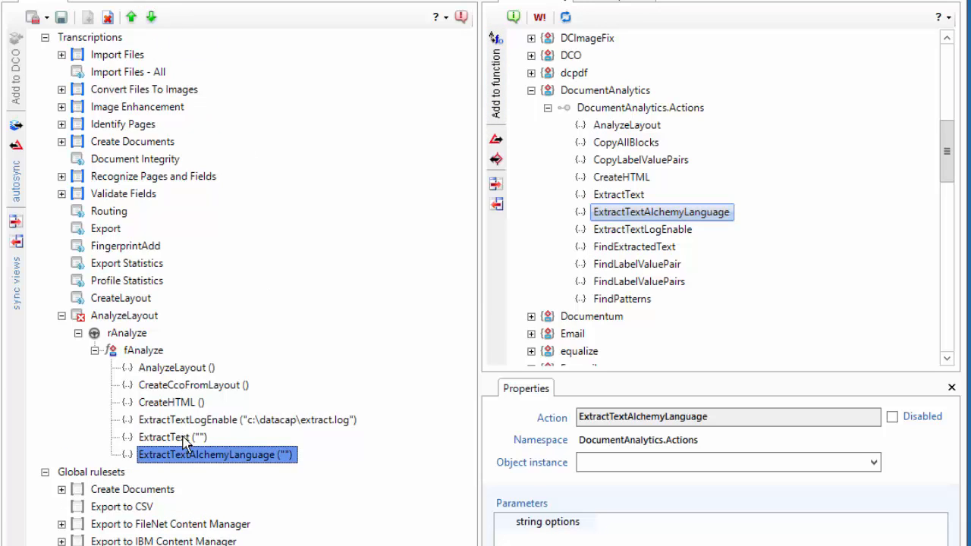
Open the reference information for the ExtractText action.
{"action": "left_click", "coordinate": [184, 439]}
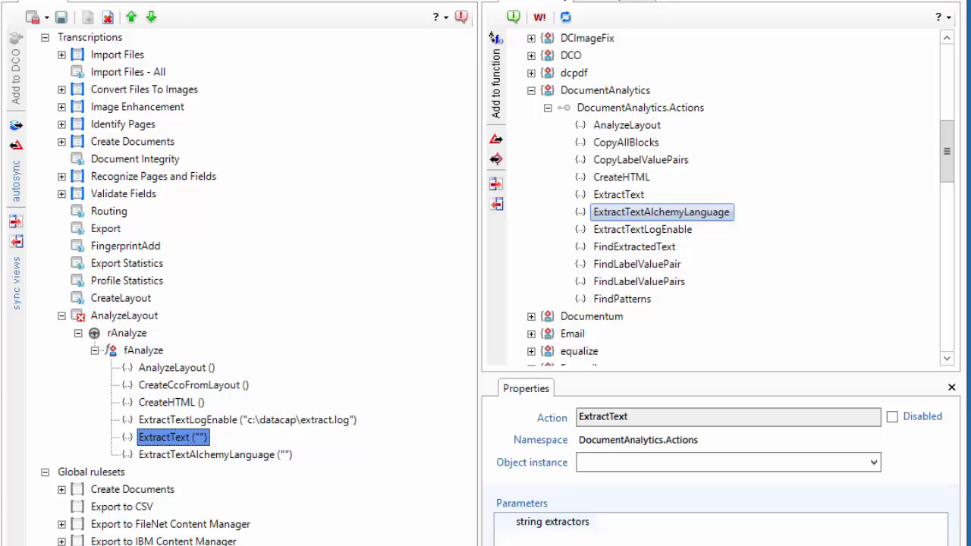
{"action": "right_click", "coordinate": [599, 194]}
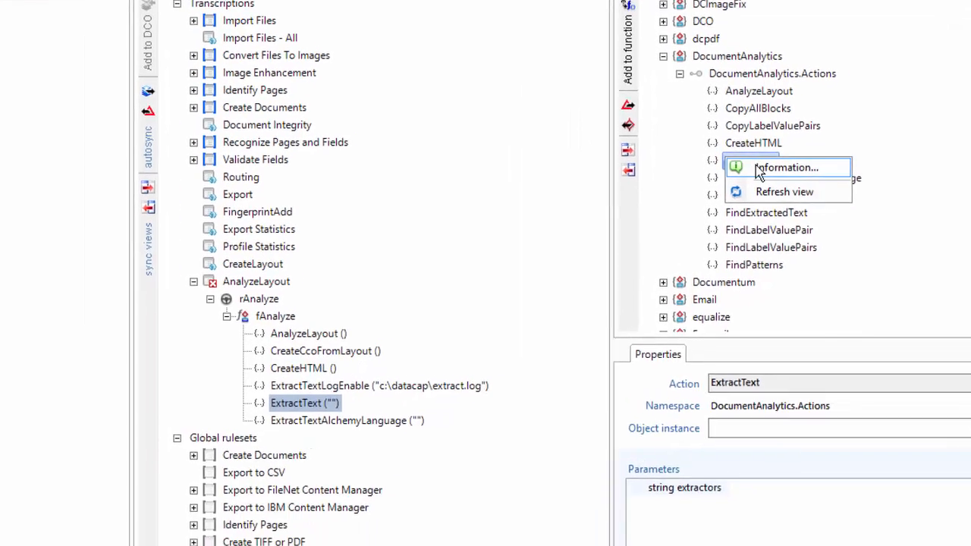
{"action": "left_click", "coordinate": [652, 202]}
{"action": "left_click_drag", "start_coordinate": [467, 191], "coordinate": [462, 445]}
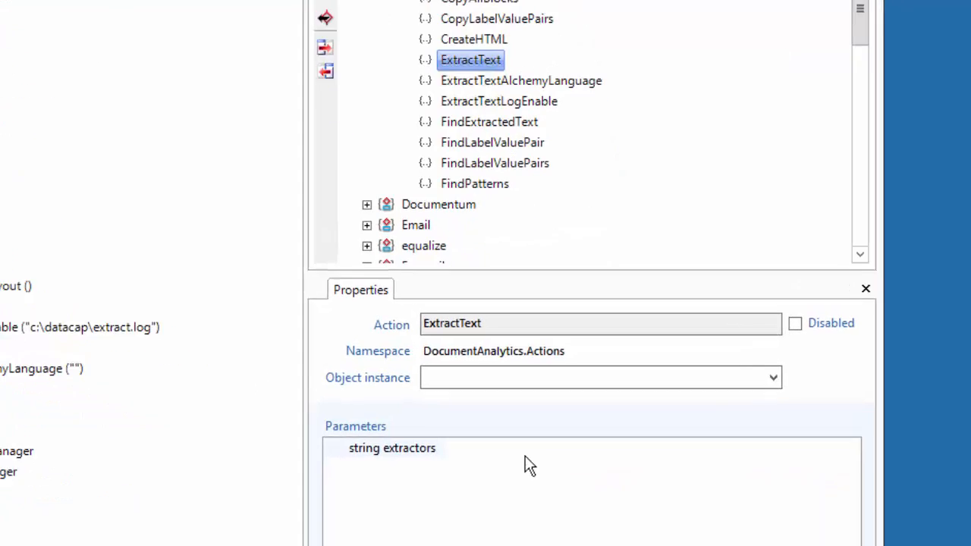
Set the ExtractText extractors parameter to Address.Address,Person.Person,DateTime.DateTime,EmailAddress.EmailAddress,PhoneNumber.PhoneNumber,Organization.Organization.
{"action": "left_click", "coordinate": [557, 491]}
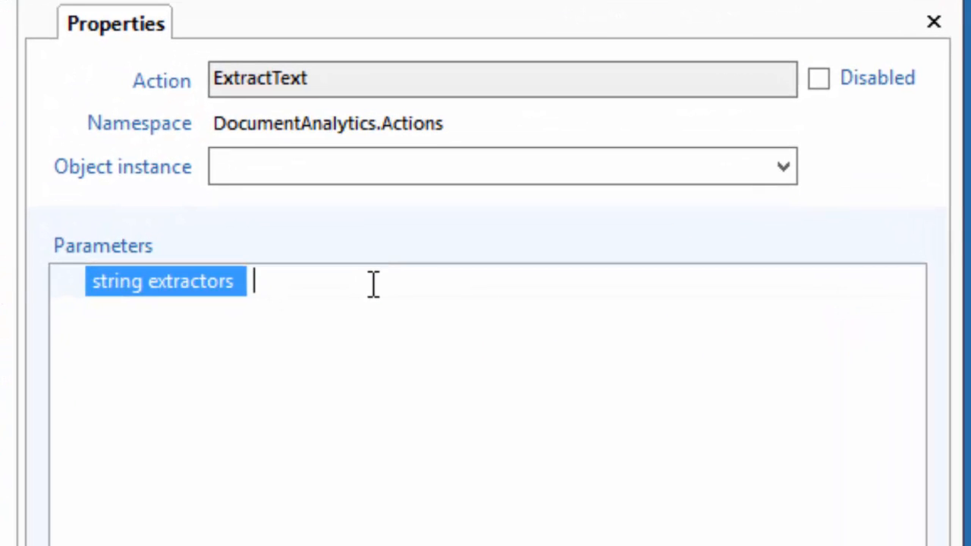
{"action": "type", "text": "Address.A"}
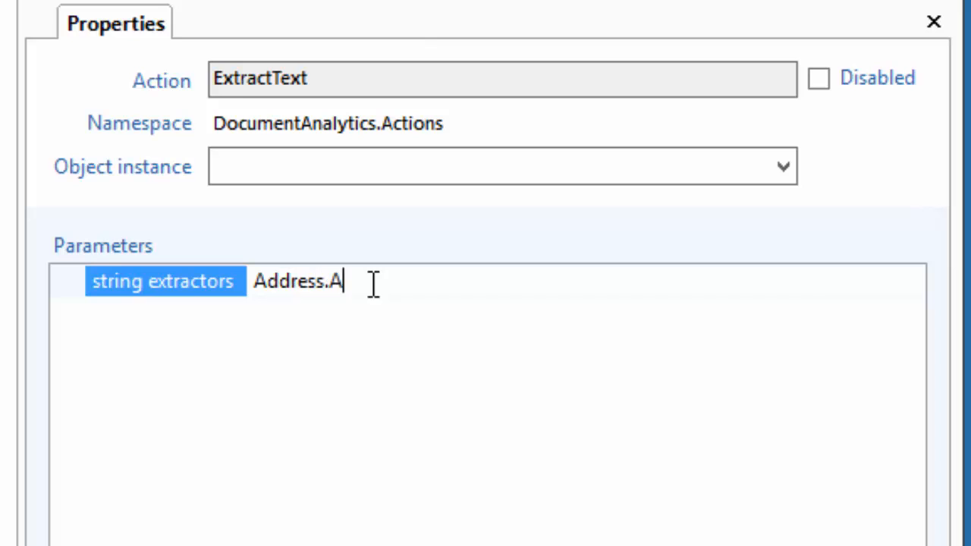
{"action": "type", "text": "ddress,Person.Person"}
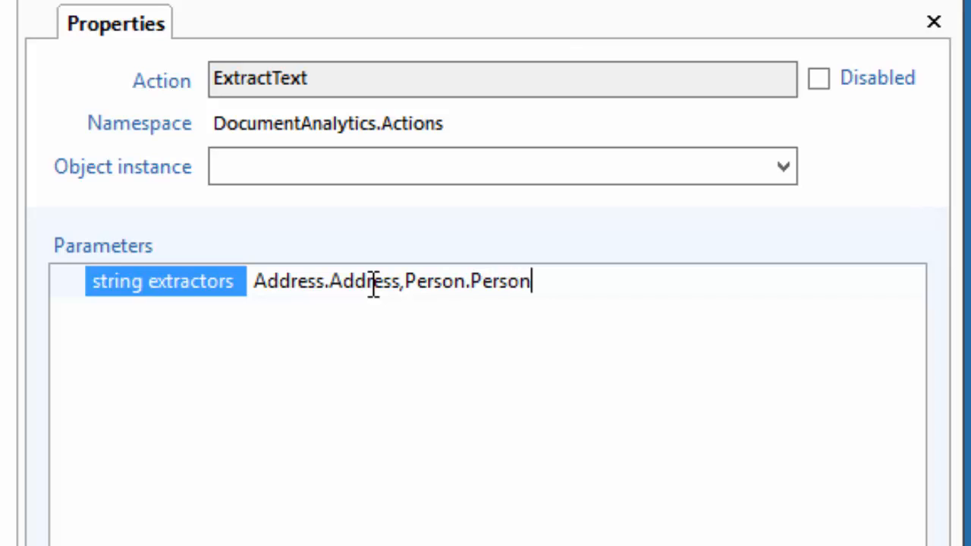
{"action": "type", "text": ","}
{"action": "type", "text": "Date"}
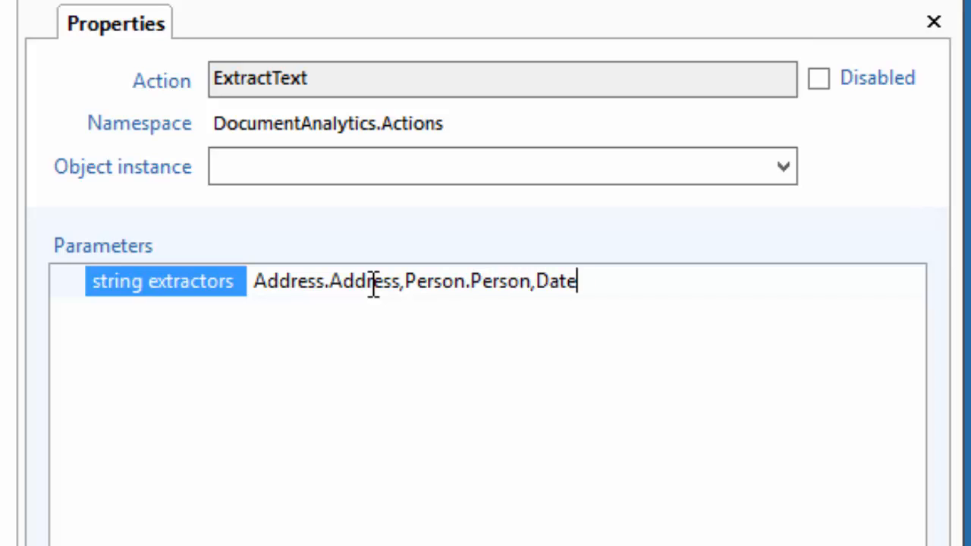
{"action": "type", "text": "Time.Date"}
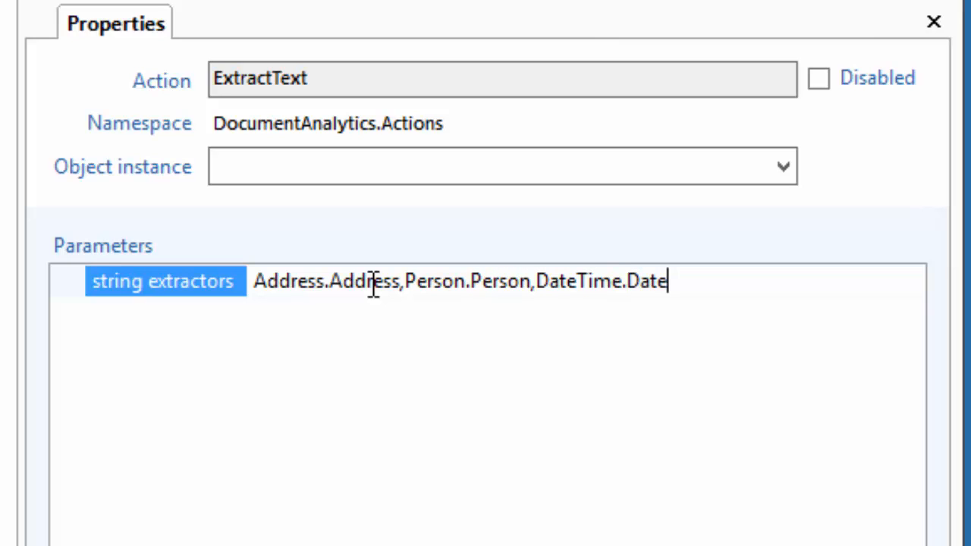
{"action": "type", "text": "Time"}
{"action": "type", "text": ",E"}
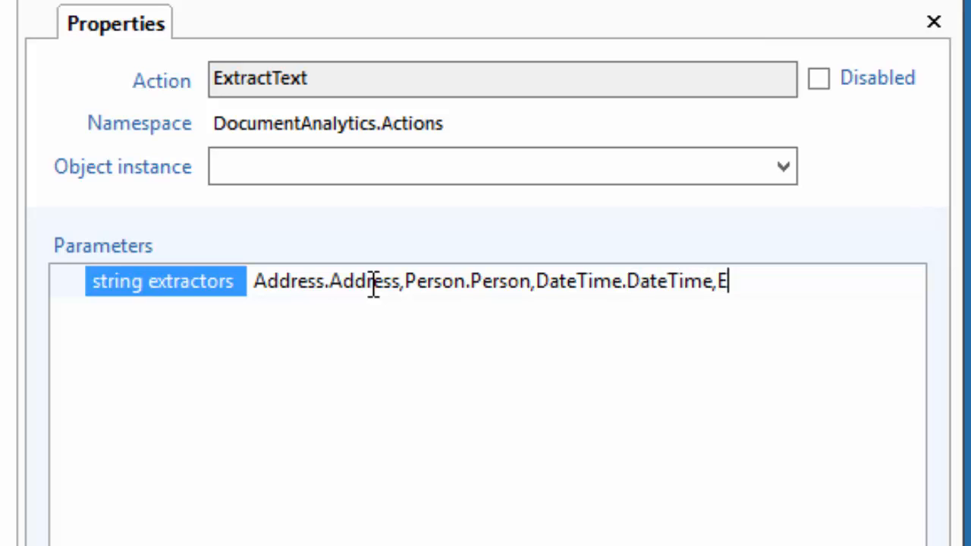
{"action": "type", "text": "mailAddress"}
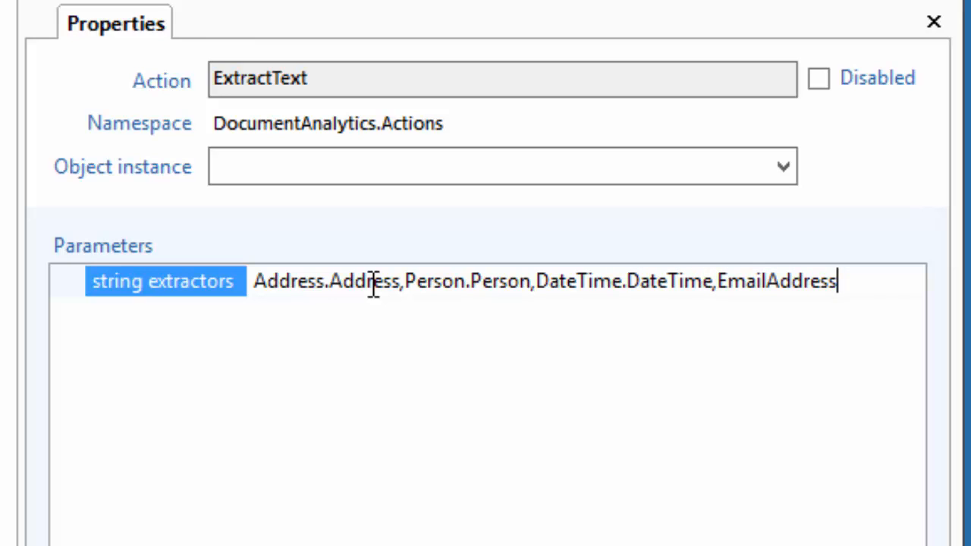
{"action": "type", "text": ".EmailAddre"}
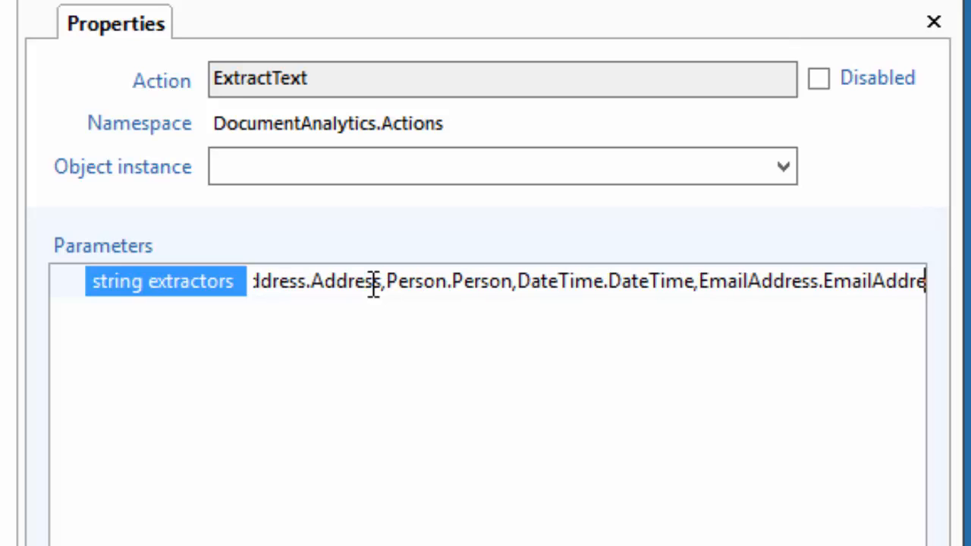
{"action": "type", "text": "ss,"}
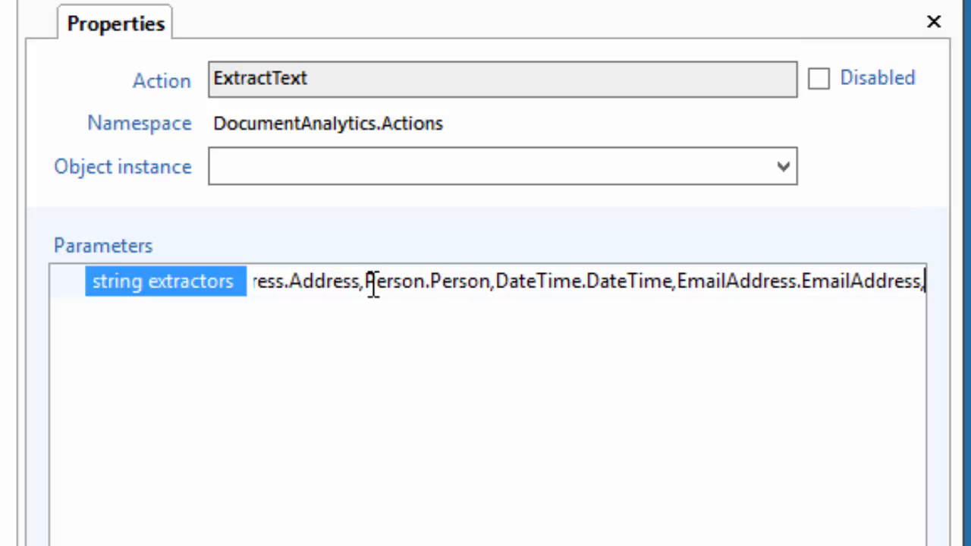
{"action": "type", "text": "PhoneNumbe"}
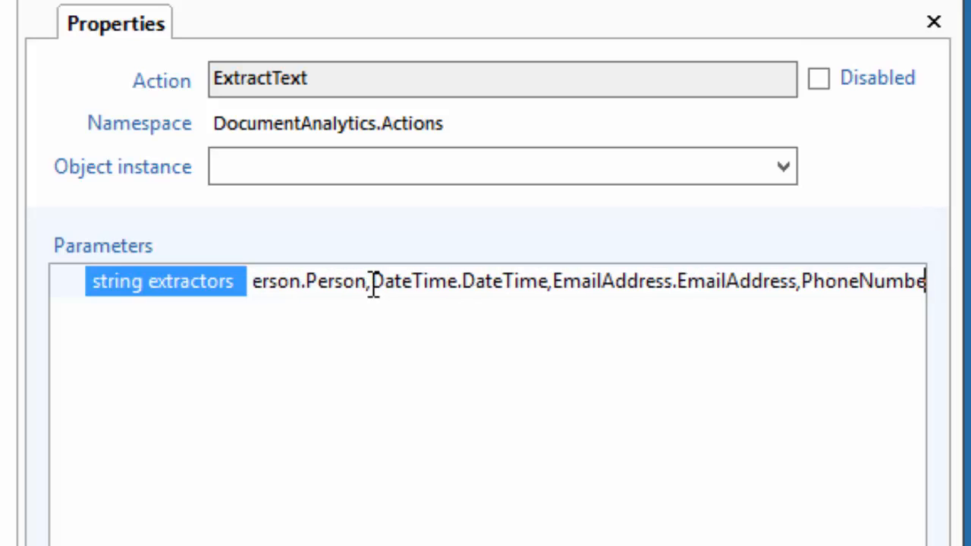
{"action": "type", "text": "r.PhoneNumber,Or"}
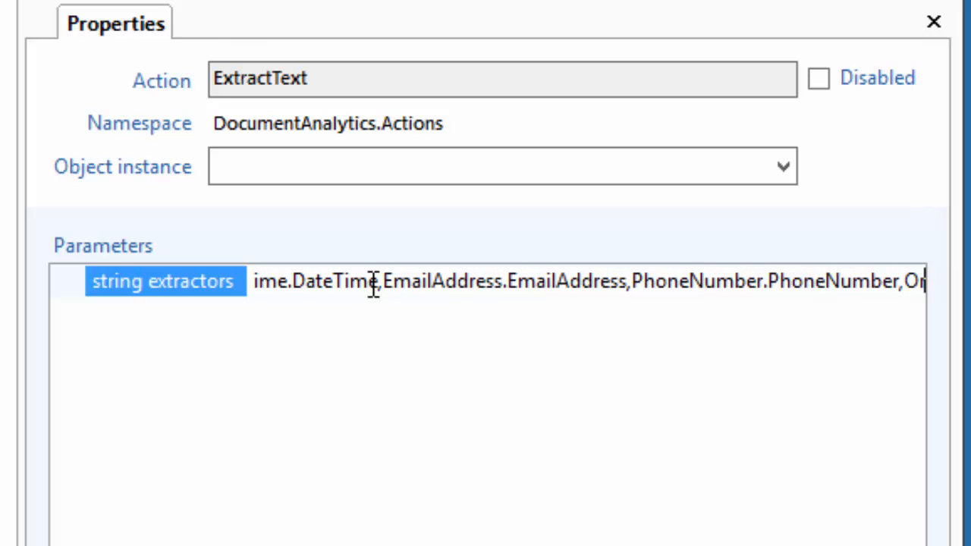
{"action": "type", "text": "ganiz"}
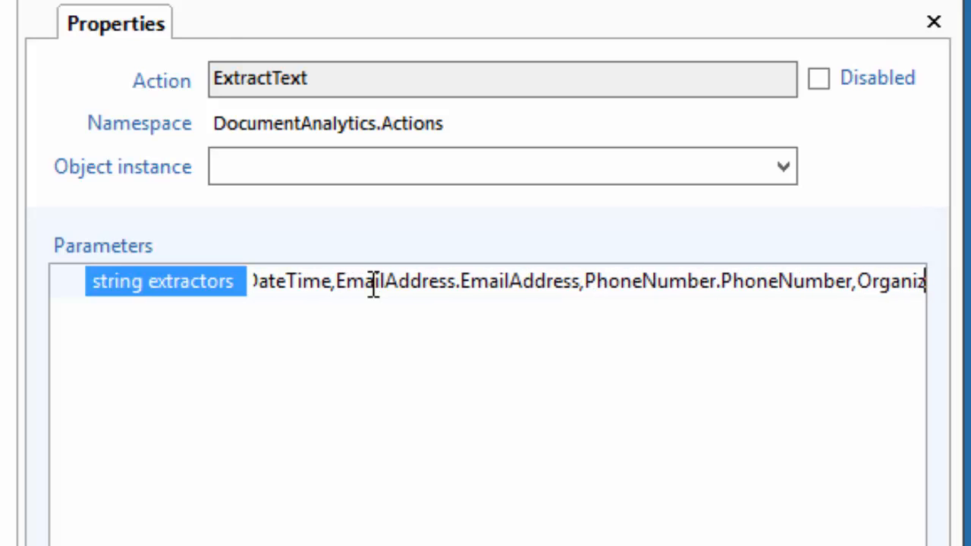
{"action": "type", "text": "ation.Org"}
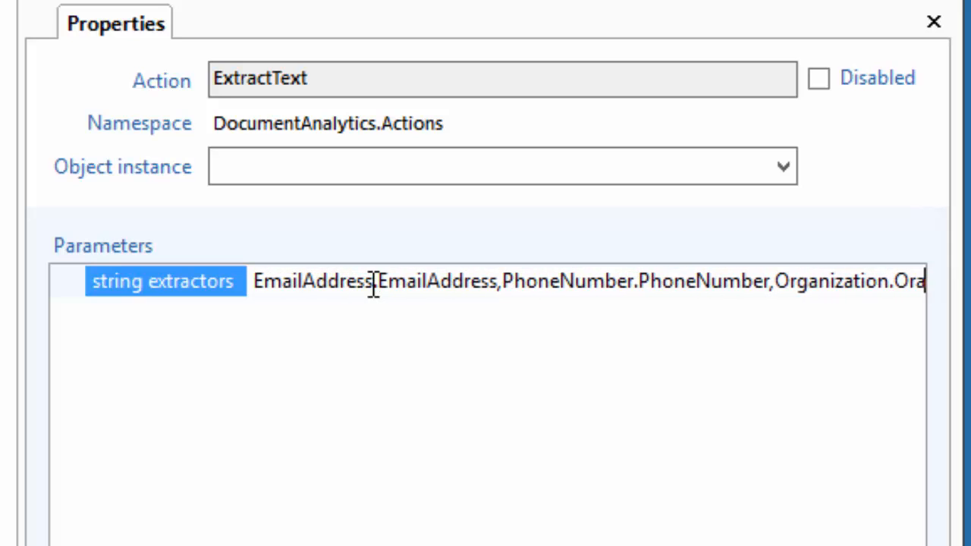
{"action": "type", "text": "aniz"}
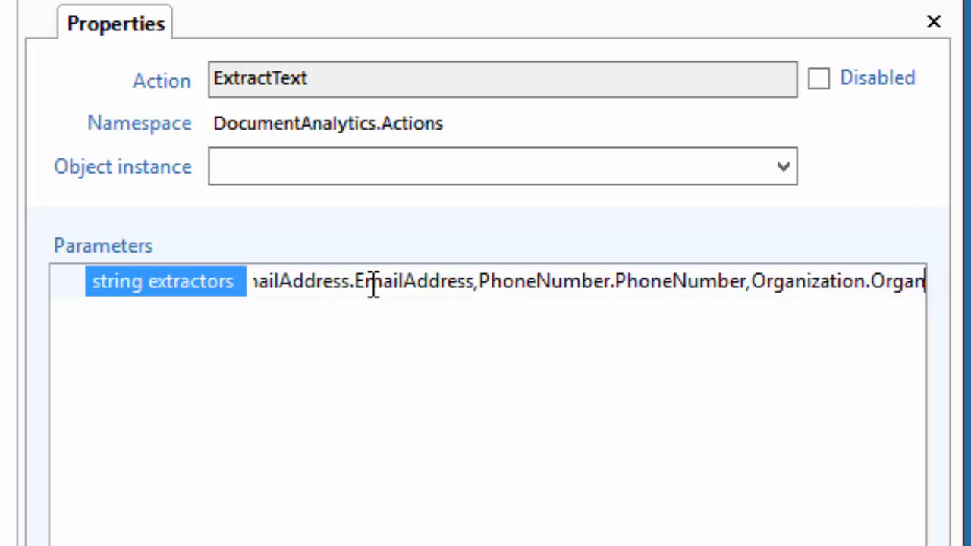
{"action": "type", "text": "ation"}
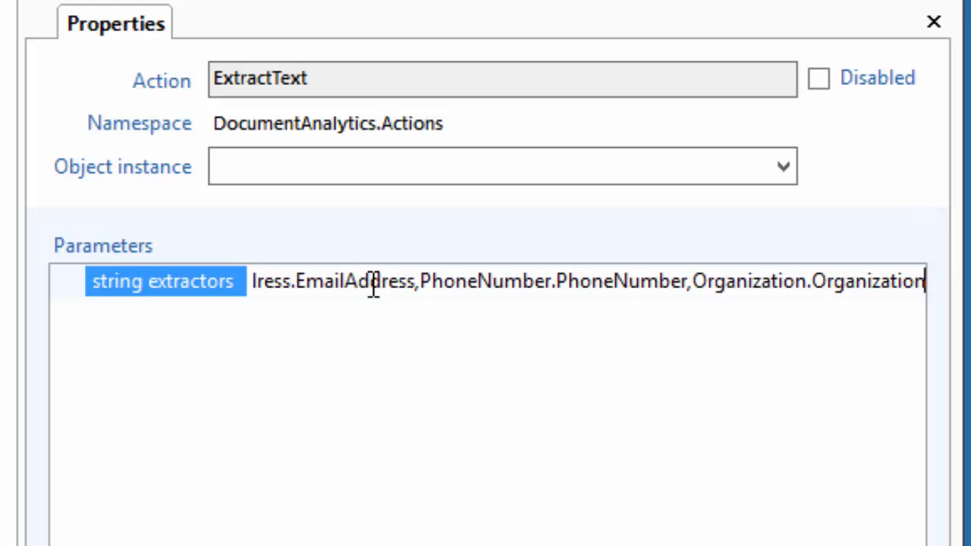
Set the ExtractTextAlchemyLanguage options parameter to keyword,entity,doc-sentiment,doc-emotion,dates.
{"action": "left_click", "coordinate": [356, 179]}
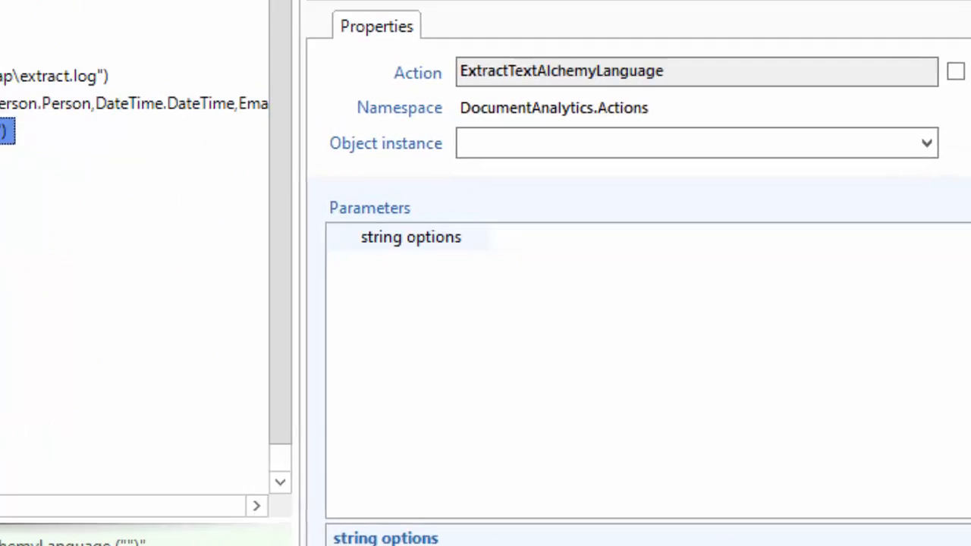
{"action": "left_click", "coordinate": [547, 249]}
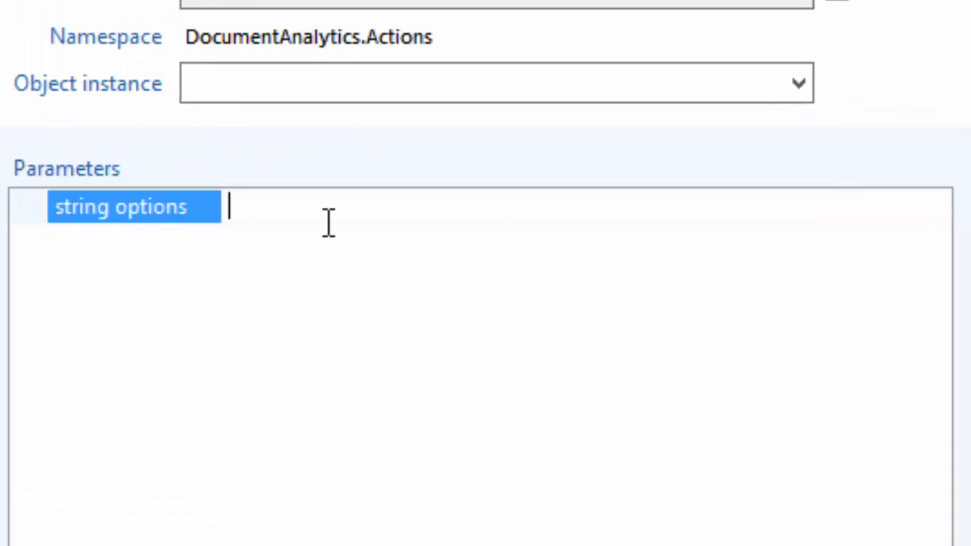
{"action": "type", "text": "key"}
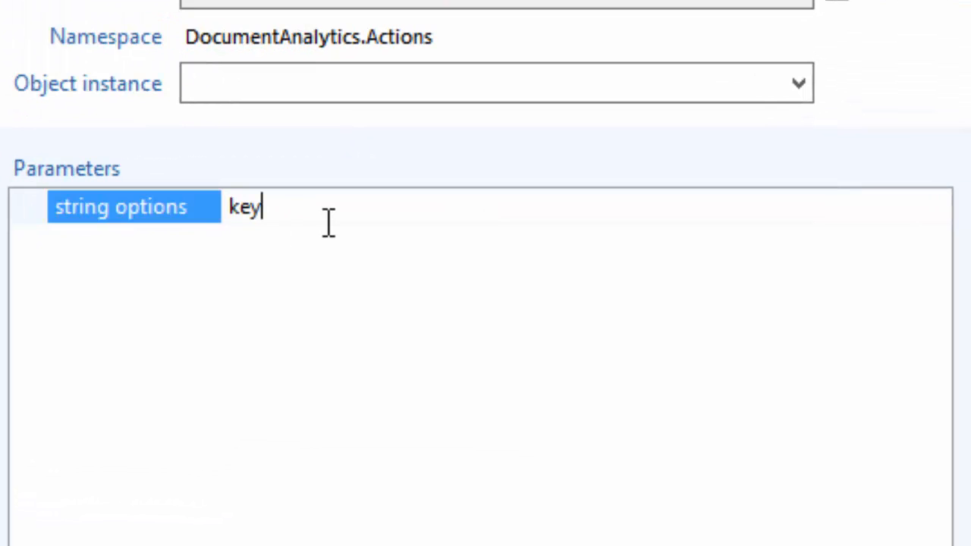
{"action": "type", "text": "word,entit"}
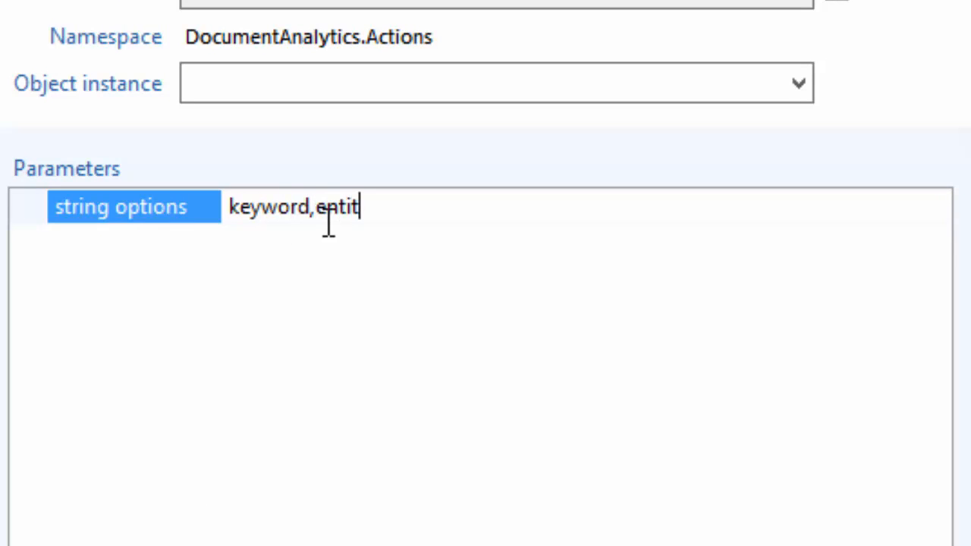
{"action": "type", "text": "y,doc-sent"}
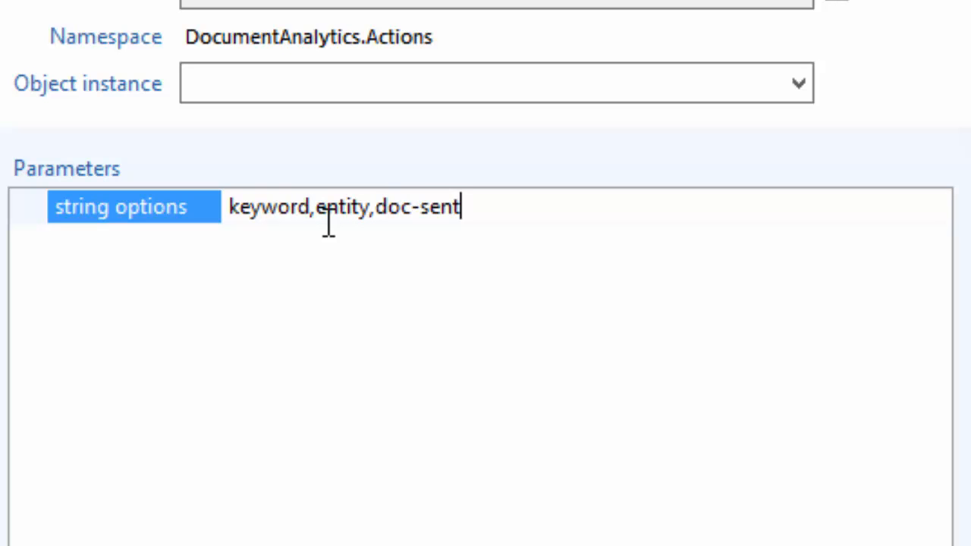
{"action": "type", "text": "iment,"}
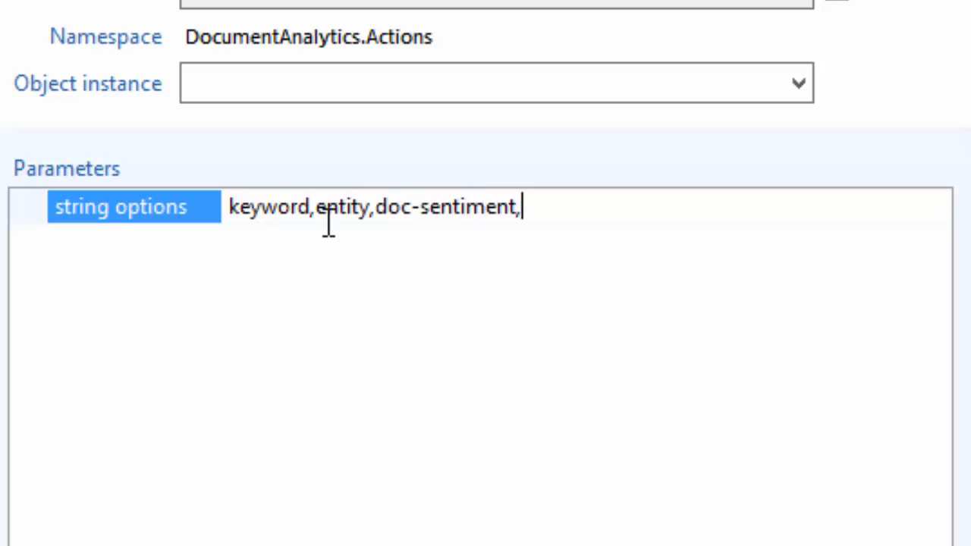
{"action": "type", "text": "doc-"}
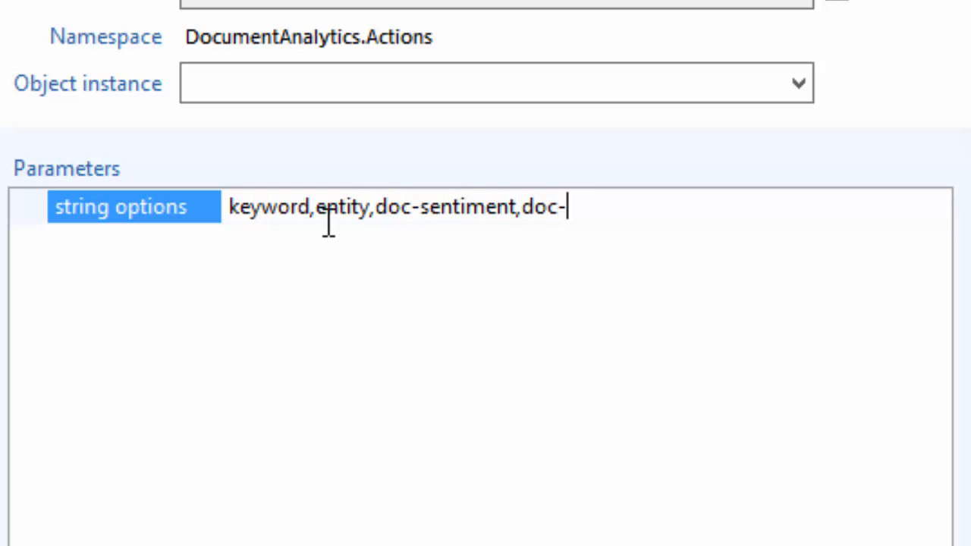
{"action": "type", "text": "emotion"}
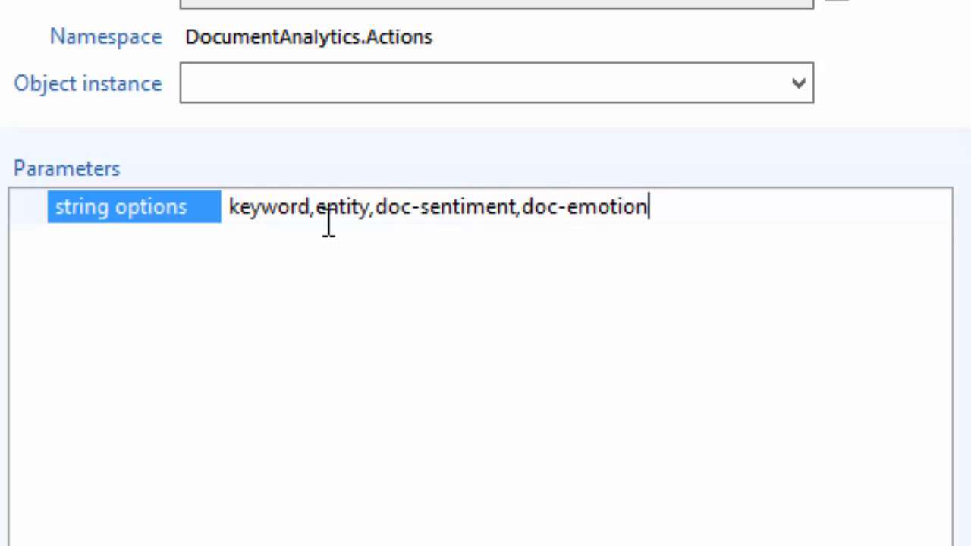
{"action": "type", "text": ",dates"}
{"action": "key", "text": "Return"}
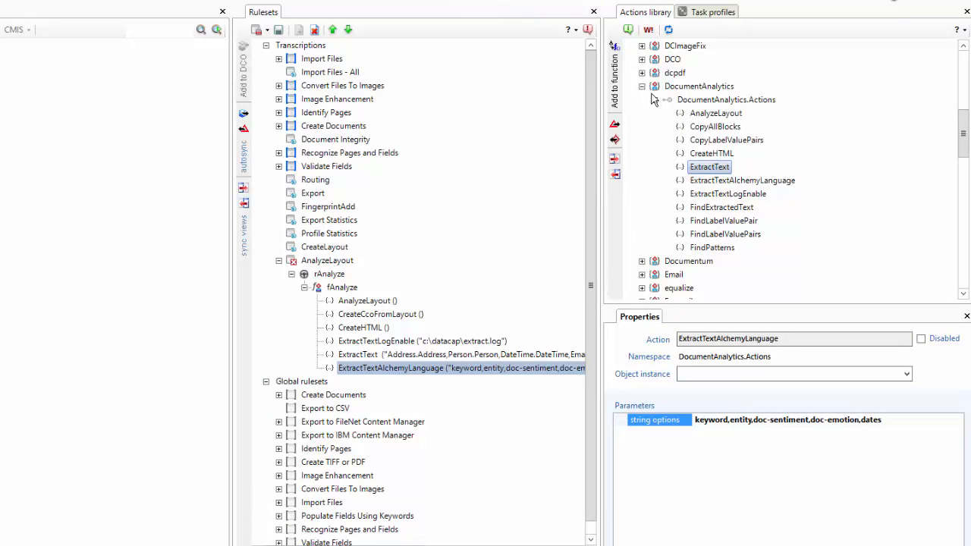
Add the DCO CreateFields action to fAnalyze and move it below ExtractTextAlchemyLanguage.
{"action": "left_click", "coordinate": [653, 99]}
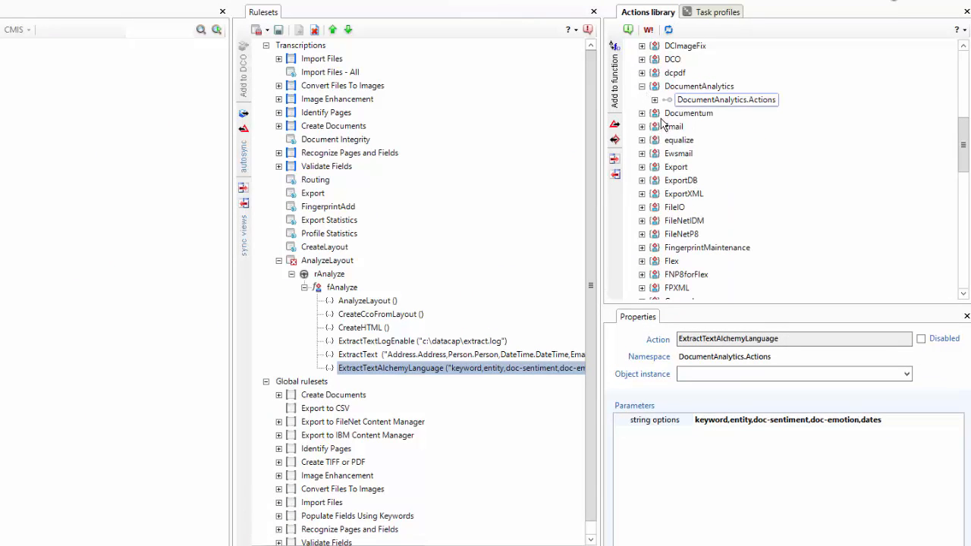
{"action": "left_click", "coordinate": [653, 100]}
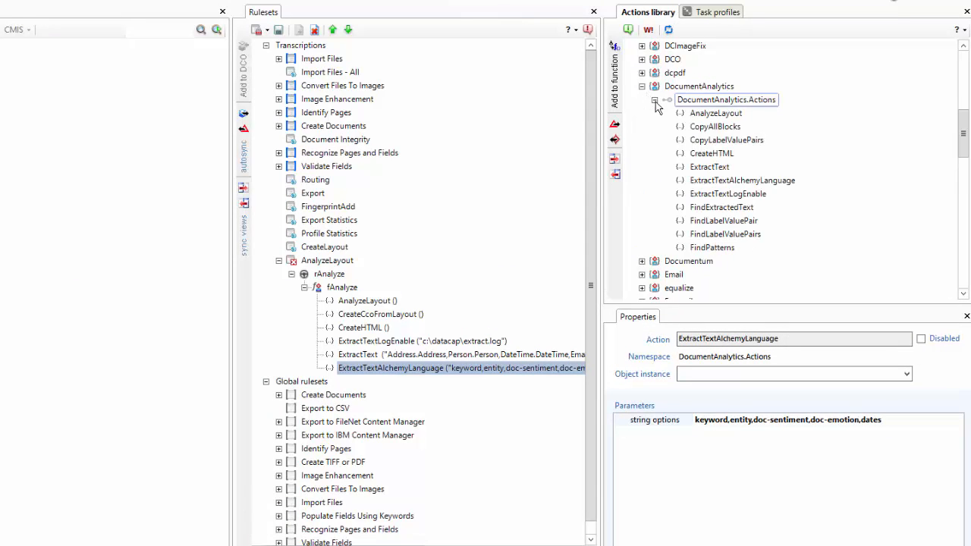
{"action": "left_click", "coordinate": [641, 60]}
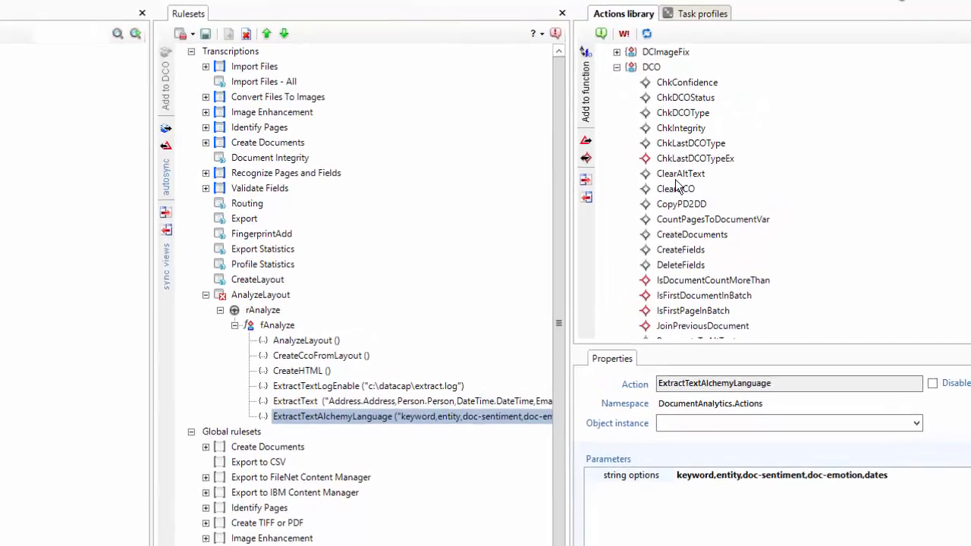
{"action": "left_click", "coordinate": [683, 251]}
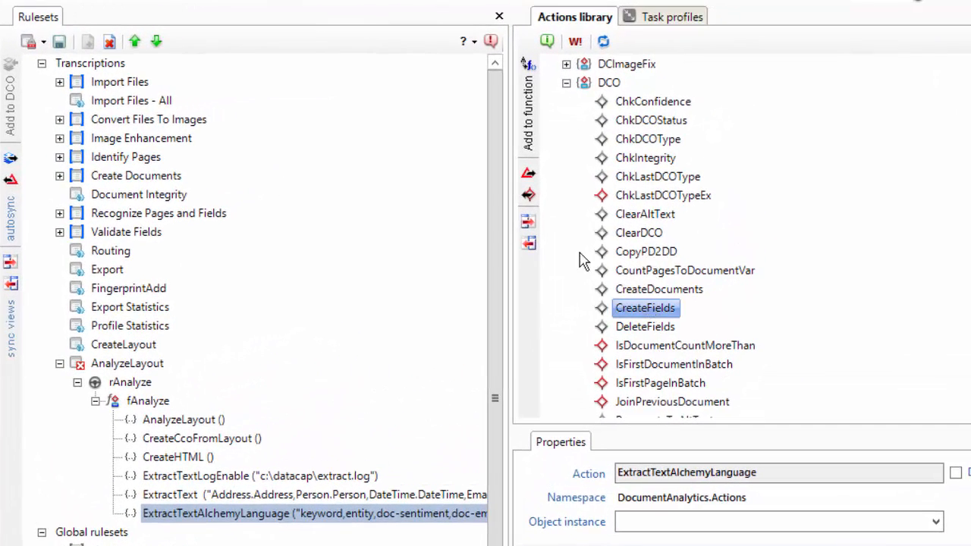
{"action": "left_click", "coordinate": [529, 129]}
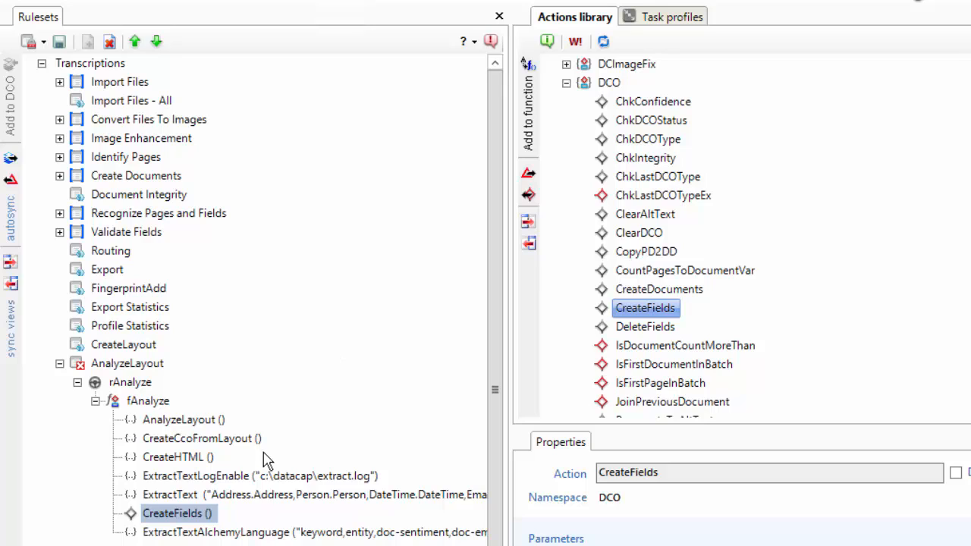
{"action": "left_click", "coordinate": [157, 41]}
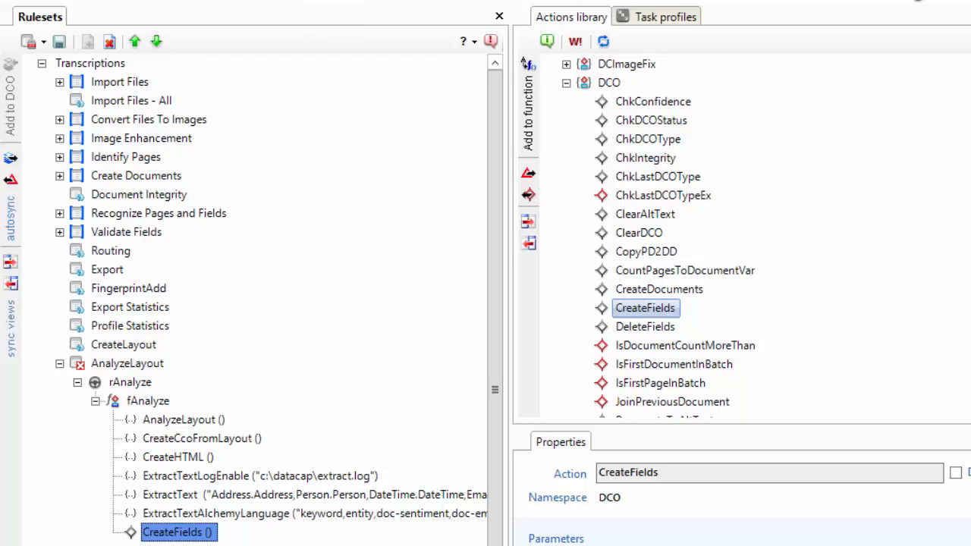
Publish the AnalyzeLayout ruleset.
{"action": "left_click", "coordinate": [39, 44]}
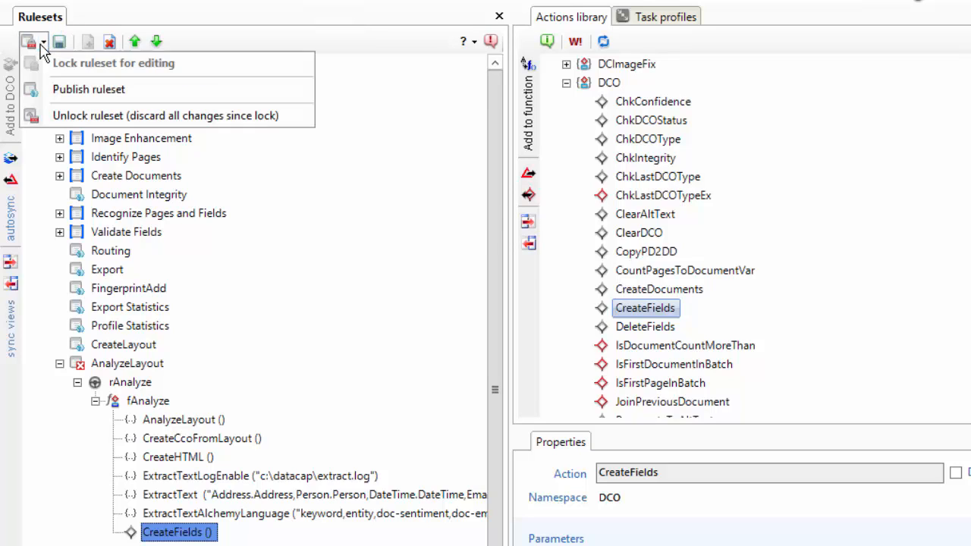
{"action": "left_click", "coordinate": [81, 84]}
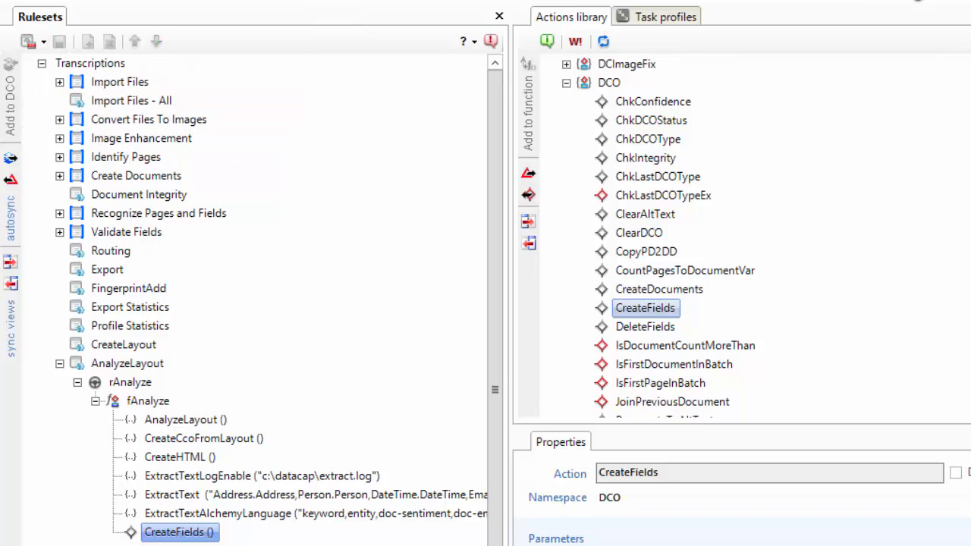
{"action": "left_click", "coordinate": [60, 365]}
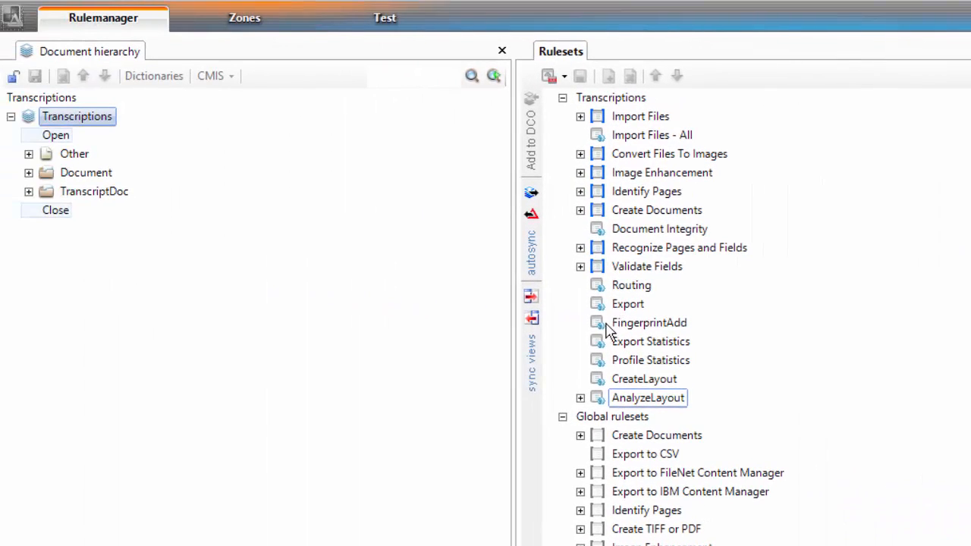
Lock the Routing ruleset, disable the SplitBatch action in the Split Batch between Verify and Quick Export rule, and publish it.
{"action": "left_click", "coordinate": [594, 293]}
{"action": "left_click", "coordinate": [580, 285]}
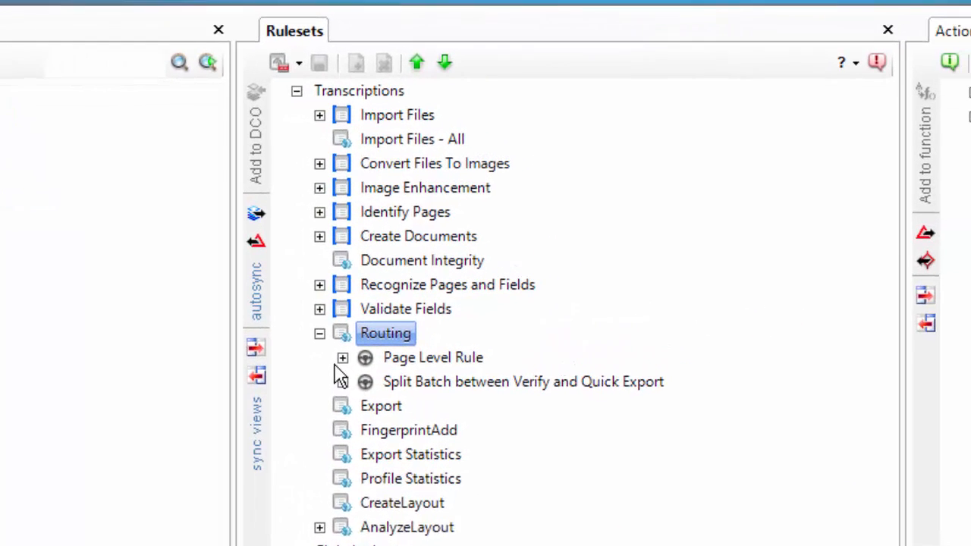
{"action": "left_click", "coordinate": [342, 382]}
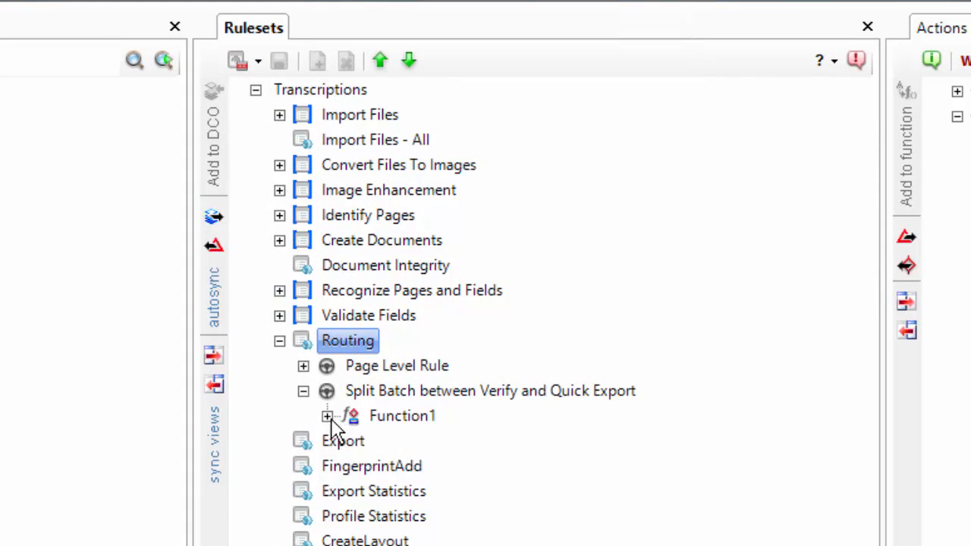
{"action": "left_click", "coordinate": [327, 416]}
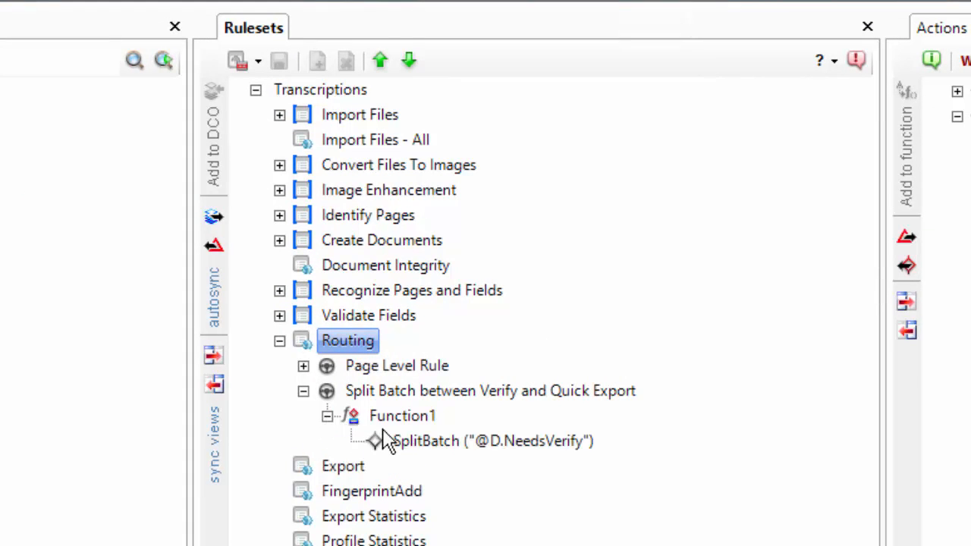
{"action": "left_click", "coordinate": [398, 446]}
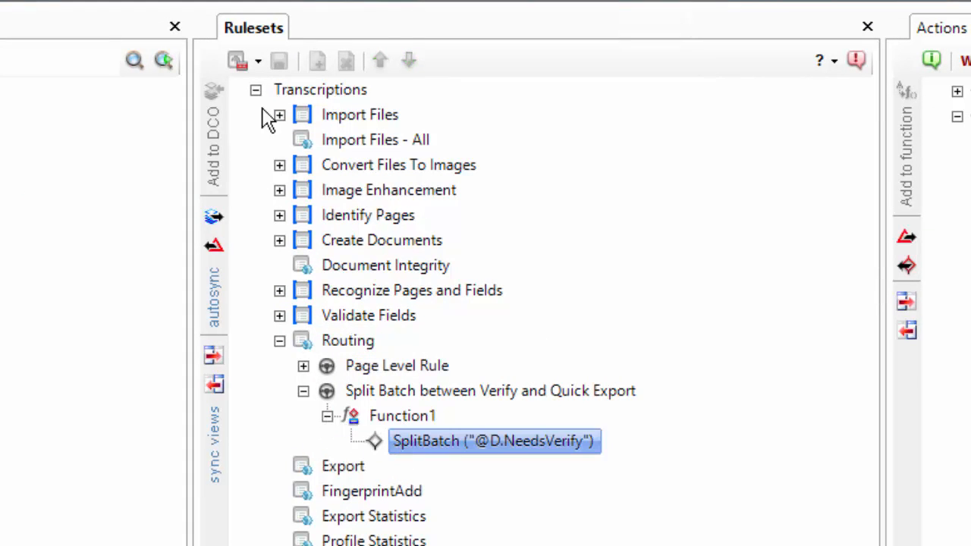
{"action": "left_click", "coordinate": [257, 60]}
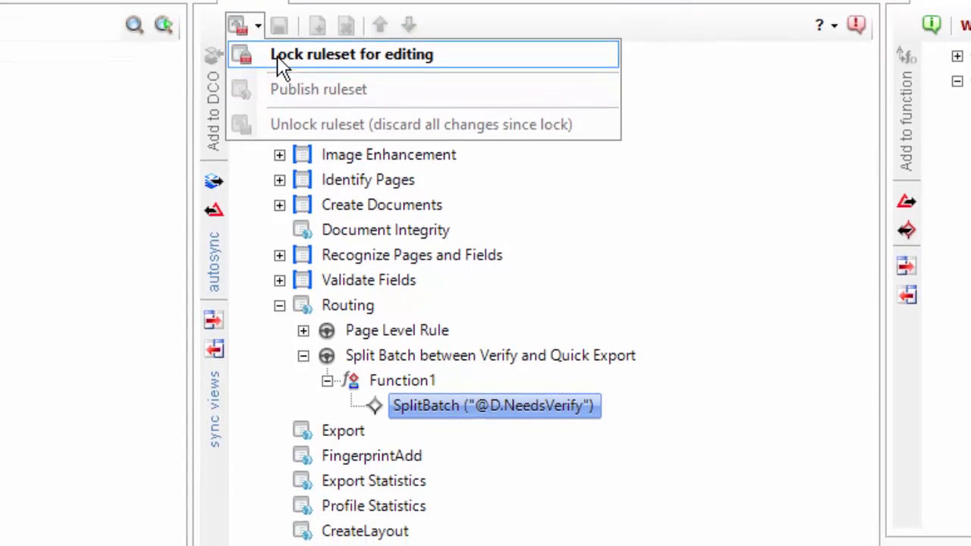
{"action": "left_click", "coordinate": [279, 89]}
{"action": "right_click", "coordinate": [419, 323]}
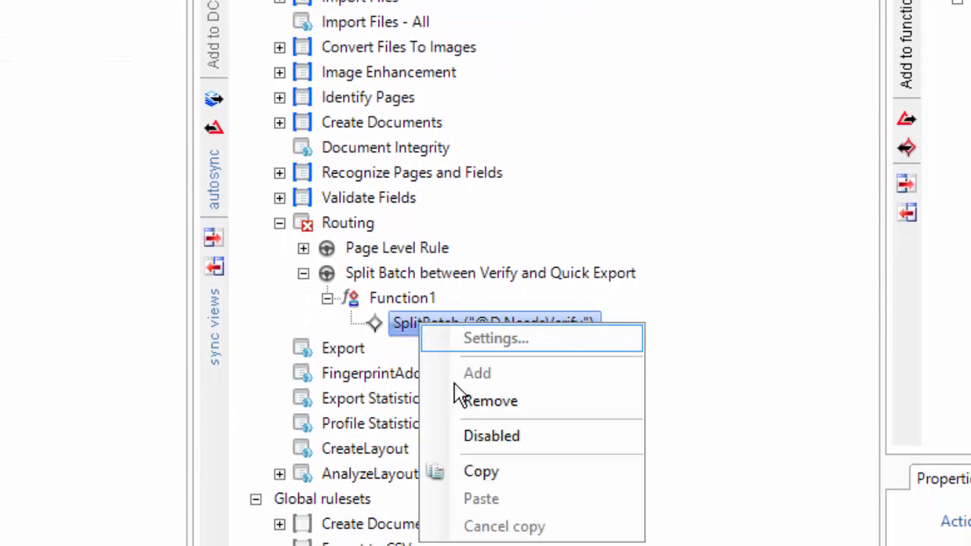
{"action": "left_click", "coordinate": [476, 446]}
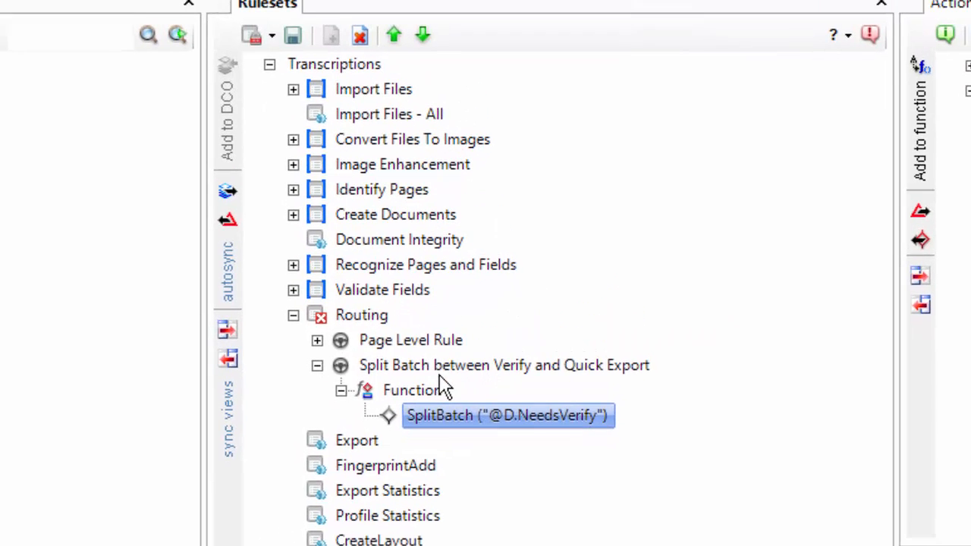
{"action": "left_click", "coordinate": [274, 47]}
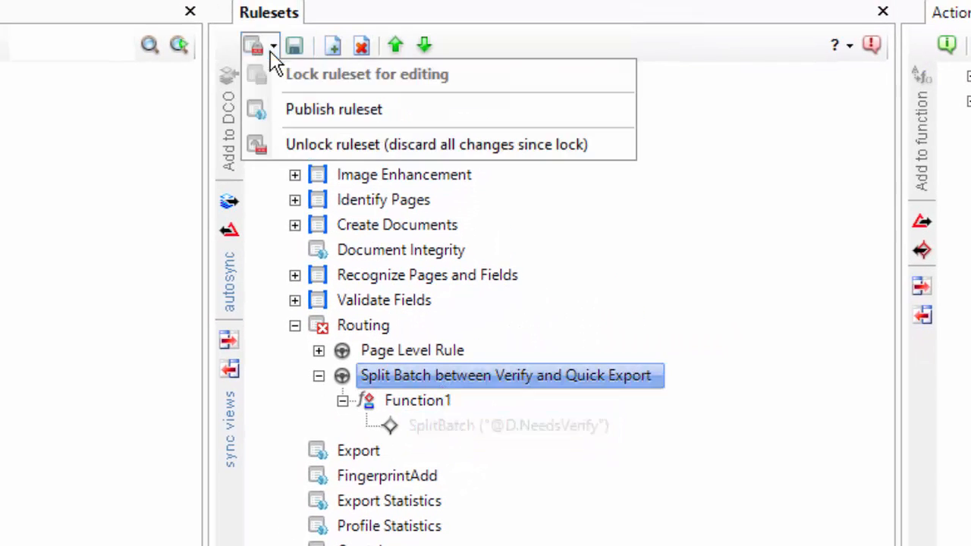
{"action": "left_click", "coordinate": [322, 114]}
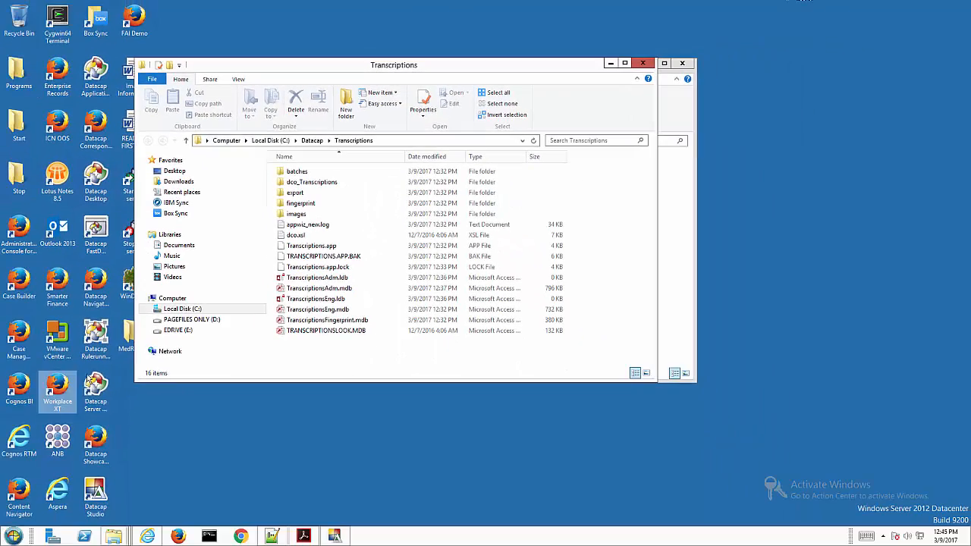
Copy CONSULTATION.pdf from the MedReports folder.
{"action": "double_click", "coordinate": [126, 334]}
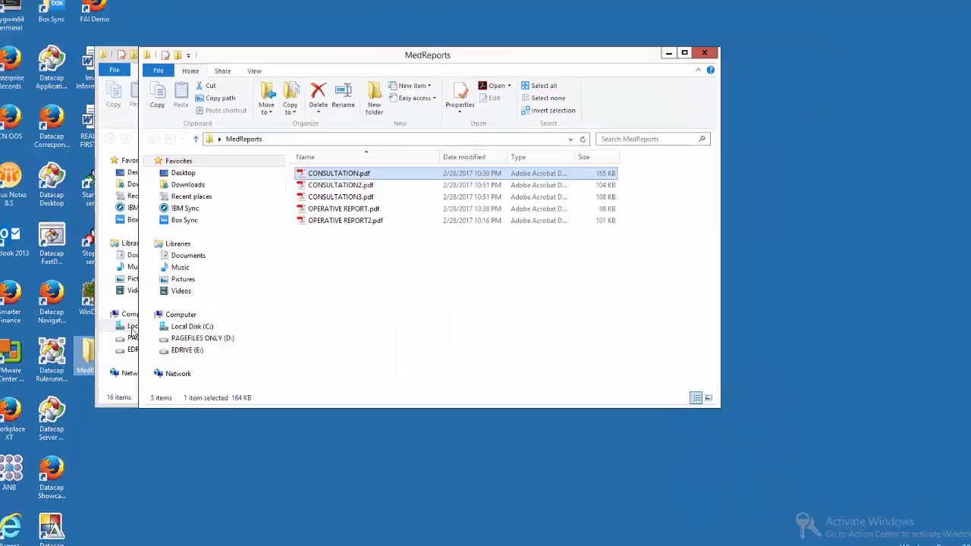
{"action": "left_click", "coordinate": [308, 154]}
{"action": "right_click", "coordinate": [311, 155]}
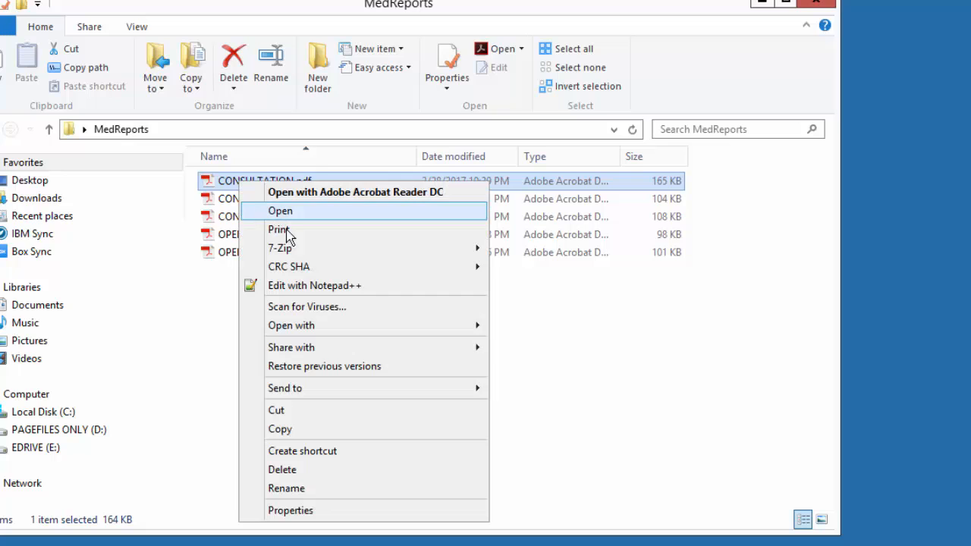
{"action": "left_click", "coordinate": [496, 403]}
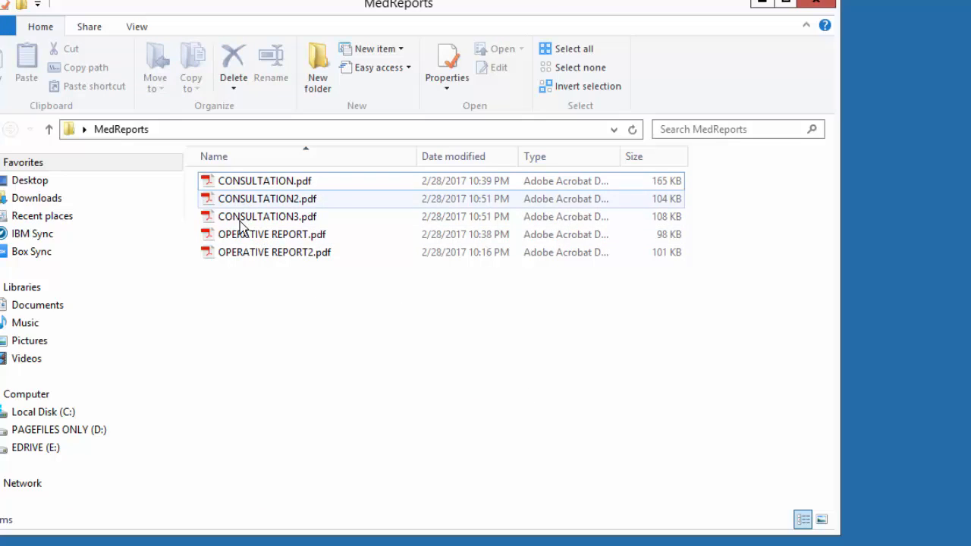
{"action": "right_click", "coordinate": [241, 182]}
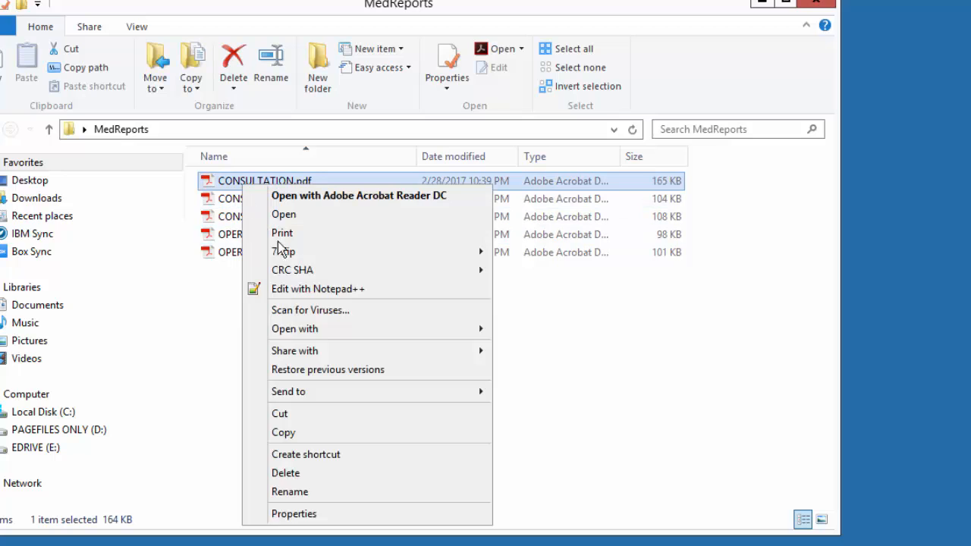
{"action": "left_click", "coordinate": [296, 433]}
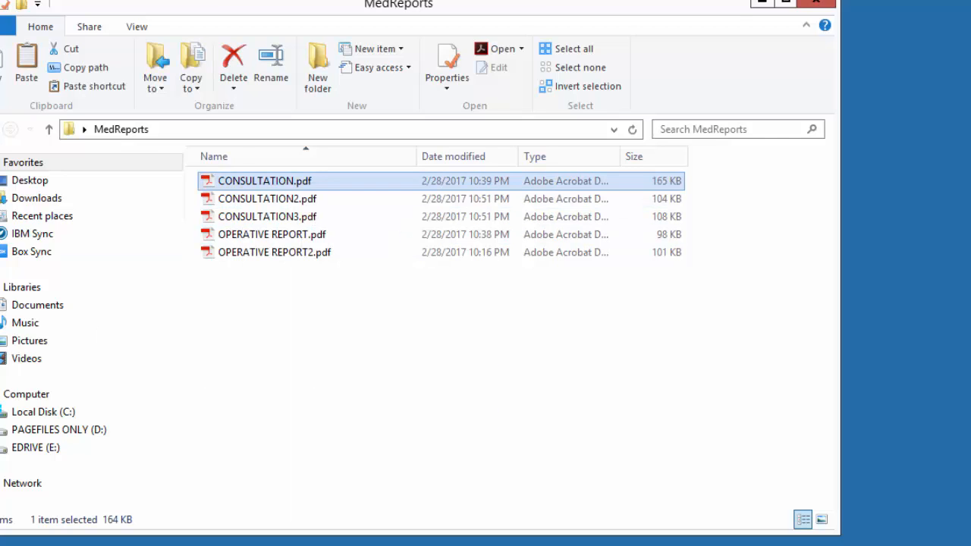
Paste the file into the Transcriptions images\Input_MultiFormat folder and return to Datacap Studio.
{"action": "left_click", "coordinate": [1, 232]}
{"action": "double_click", "coordinate": [168, 252]}
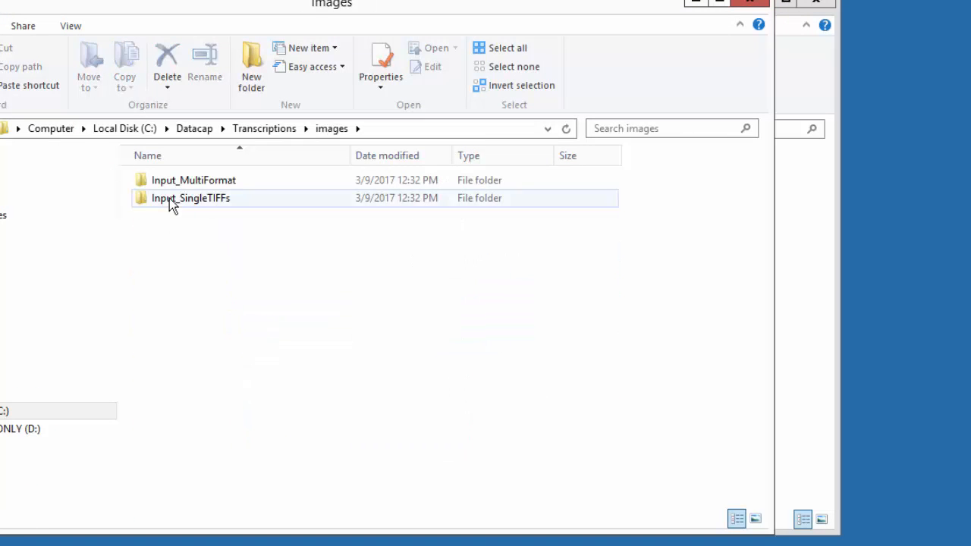
{"action": "double_click", "coordinate": [179, 182]}
{"action": "right_click", "coordinate": [207, 293]}
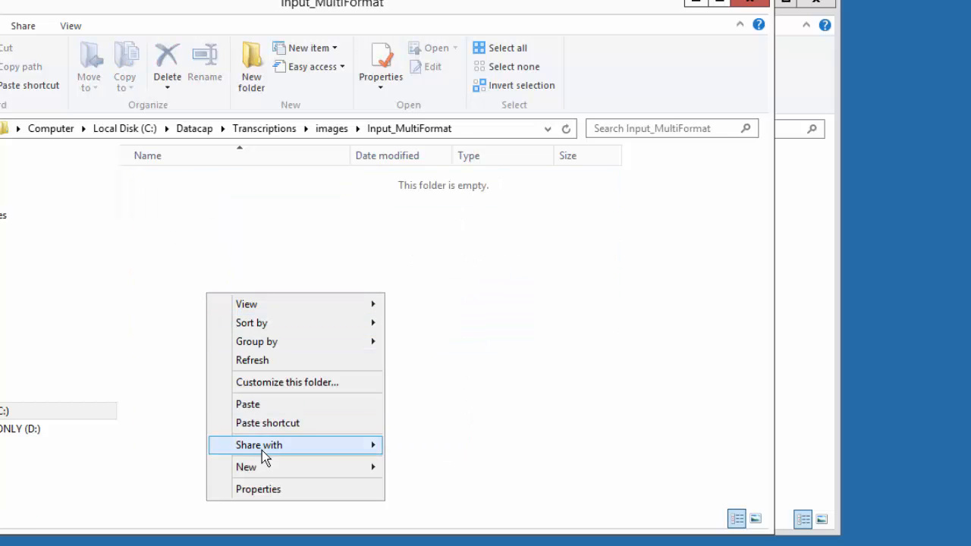
{"action": "left_click", "coordinate": [258, 405]}
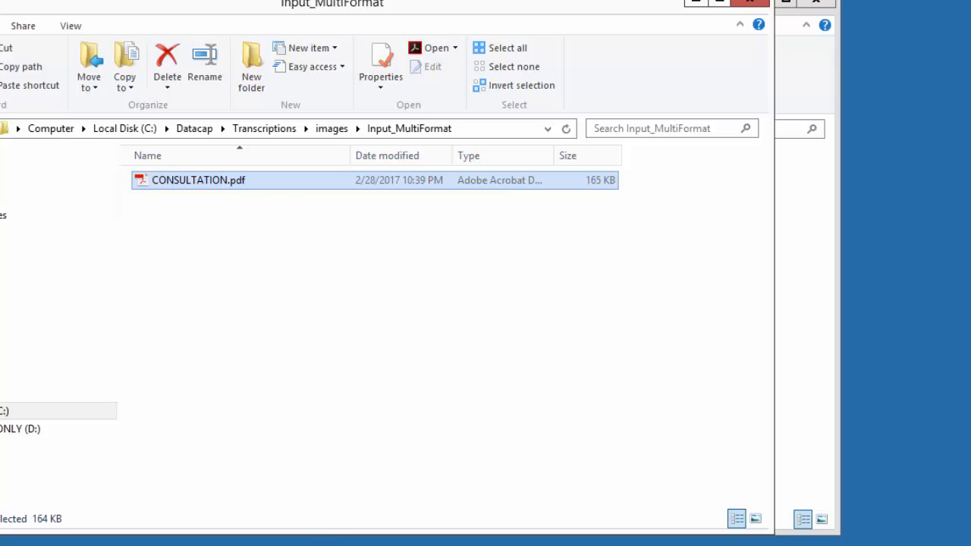
{"action": "left_click", "coordinate": [341, 545]}
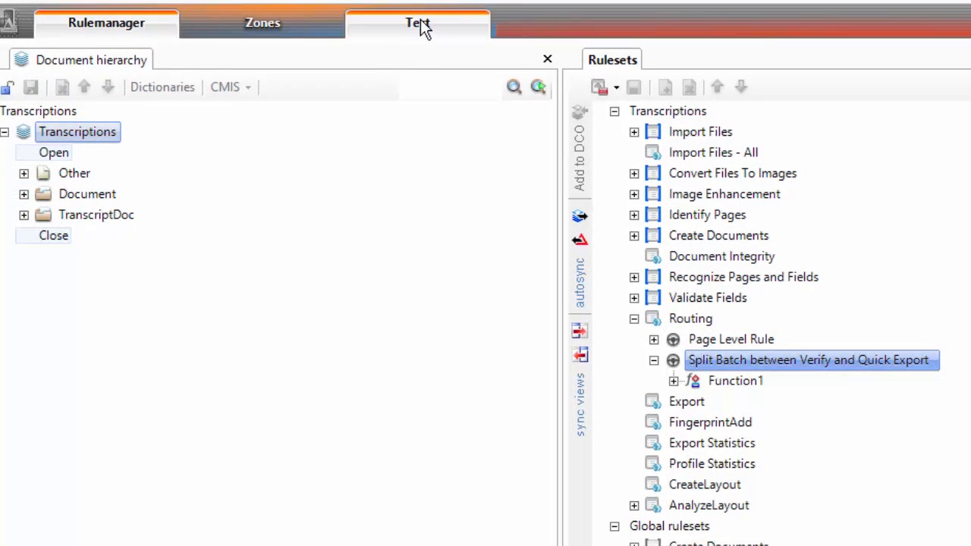
Create a new test batch at the VScanMulti task of the Demo_MultiFormat workflow.
{"action": "left_click", "coordinate": [420, 24]}
{"action": "scroll", "coordinate": [524, 307], "scroll_direction": "down", "scroll_amount": 3}
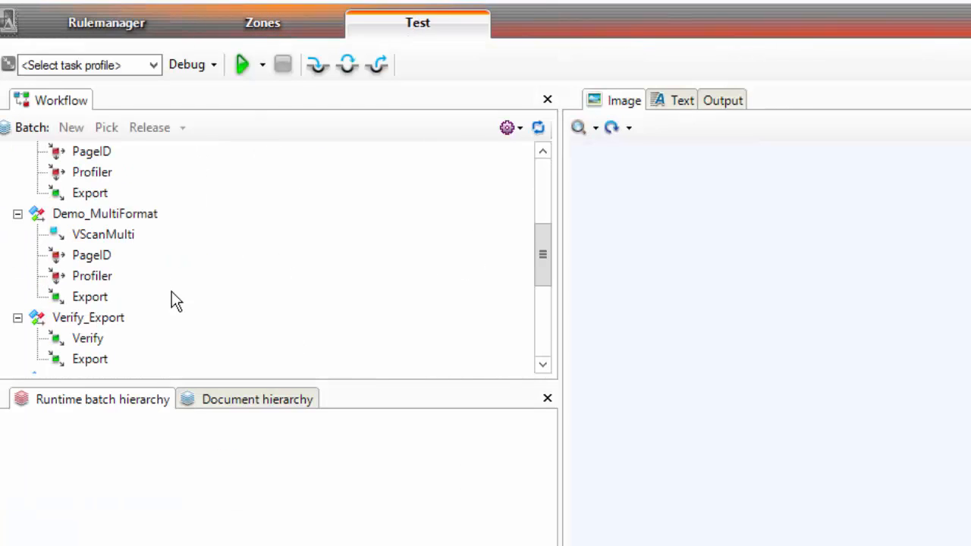
{"action": "right_click", "coordinate": [96, 234]}
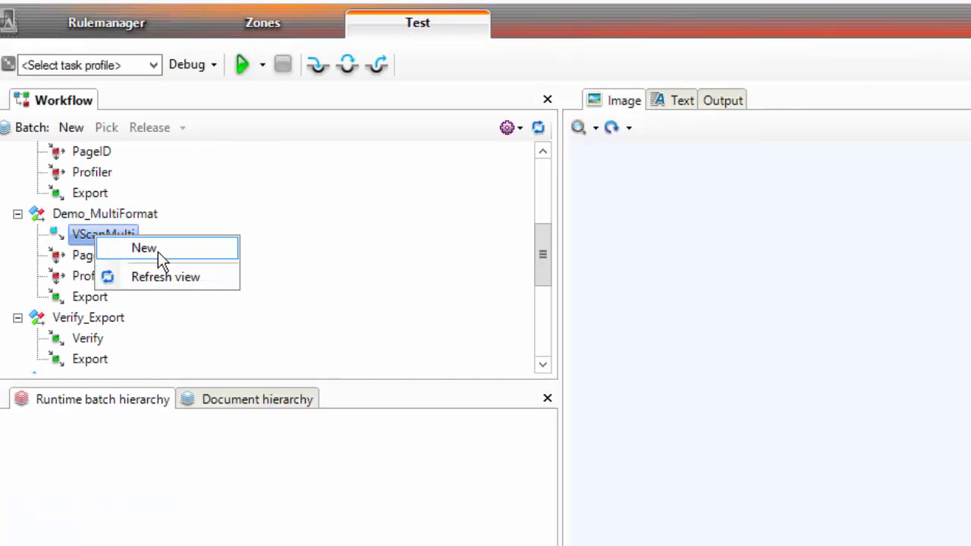
{"action": "left_click", "coordinate": [158, 254]}
Run the ScanFromDisk_MultiFormat and PageID task profiles on the batch, advancing it after each.
{"action": "left_click", "coordinate": [136, 66]}
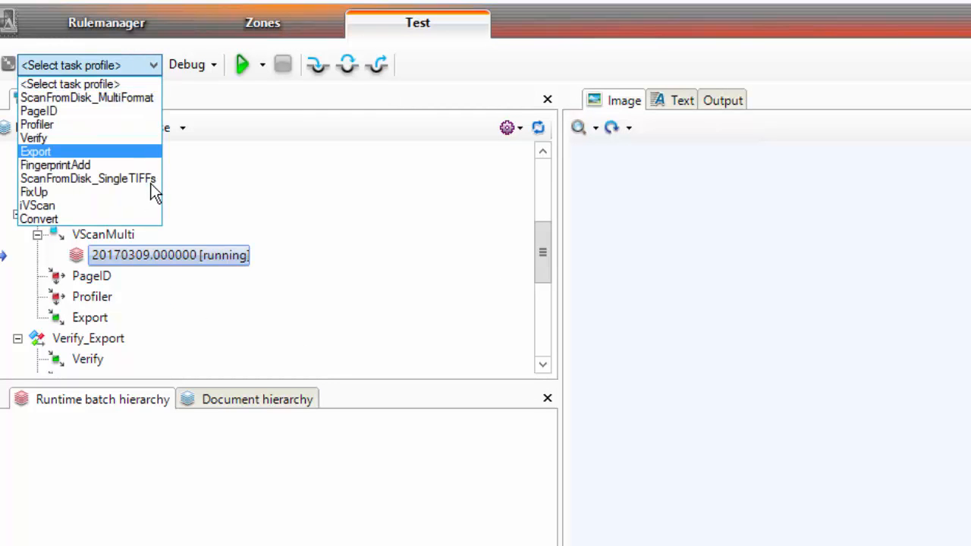
{"action": "left_click", "coordinate": [136, 97]}
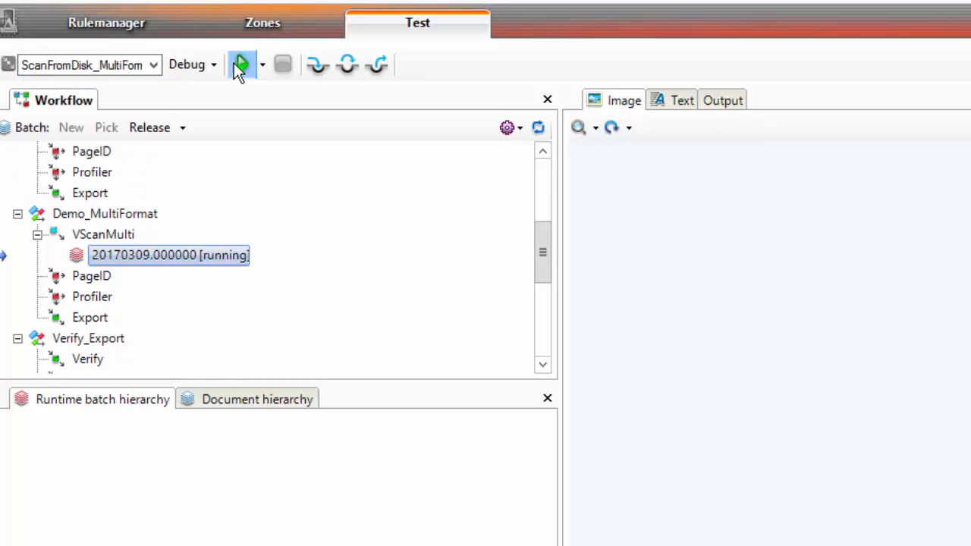
{"action": "left_click", "coordinate": [240, 65]}
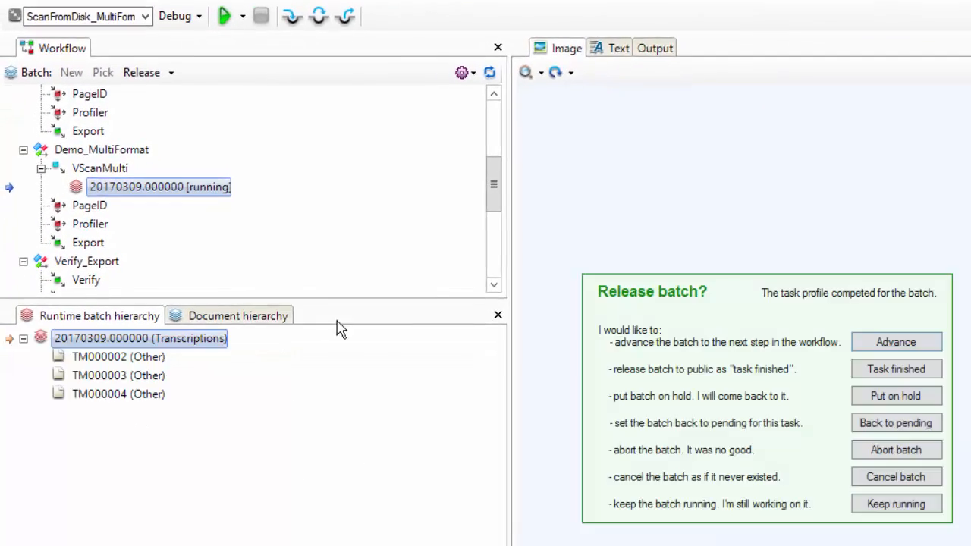
{"action": "left_click", "coordinate": [886, 343]}
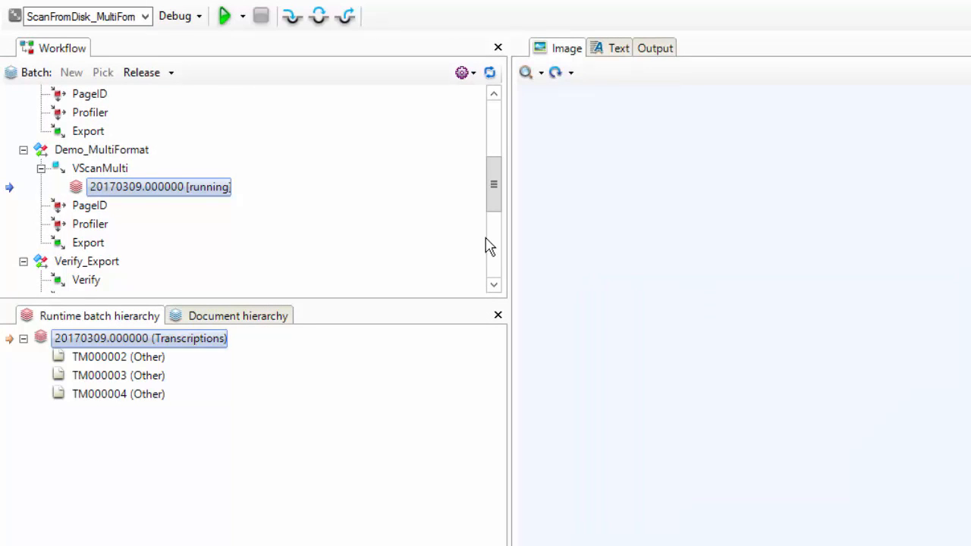
{"action": "left_click", "coordinate": [223, 19]}
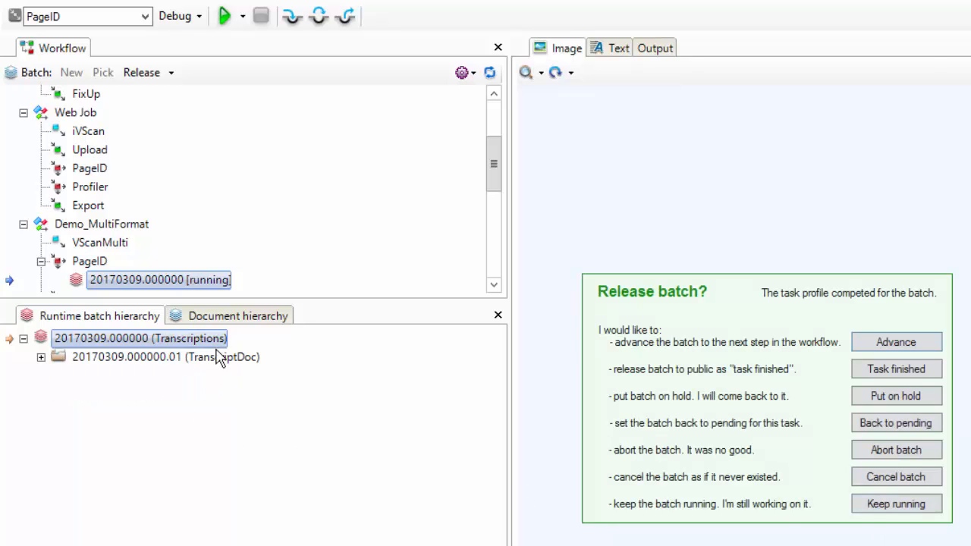
{"action": "left_click", "coordinate": [885, 346]}
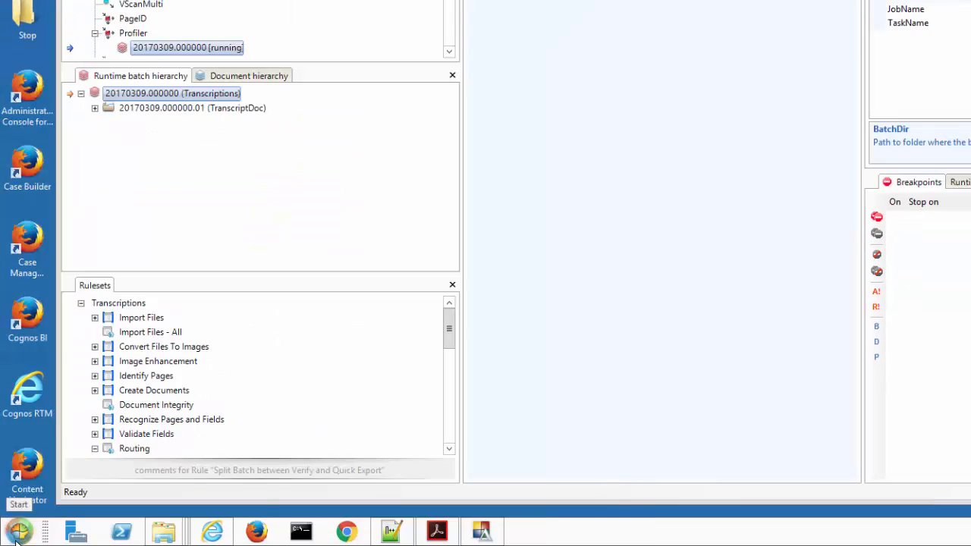
Open Datacap Application Manager and select the Transcriptions application.
{"action": "left_click", "coordinate": [20, 531]}
{"action": "mouse_move", "coordinate": [227, 197]}
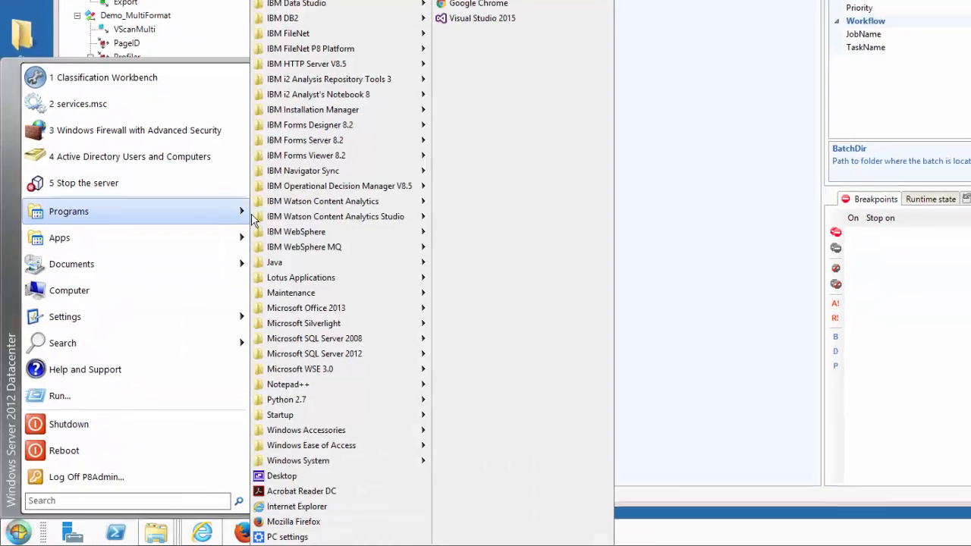
{"action": "mouse_move", "coordinate": [318, 52]}
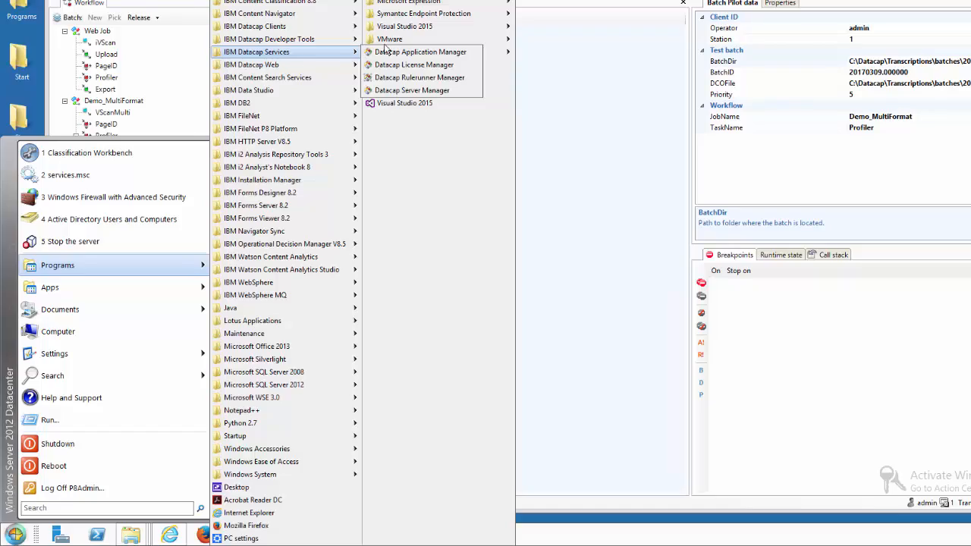
{"action": "left_click", "coordinate": [395, 52]}
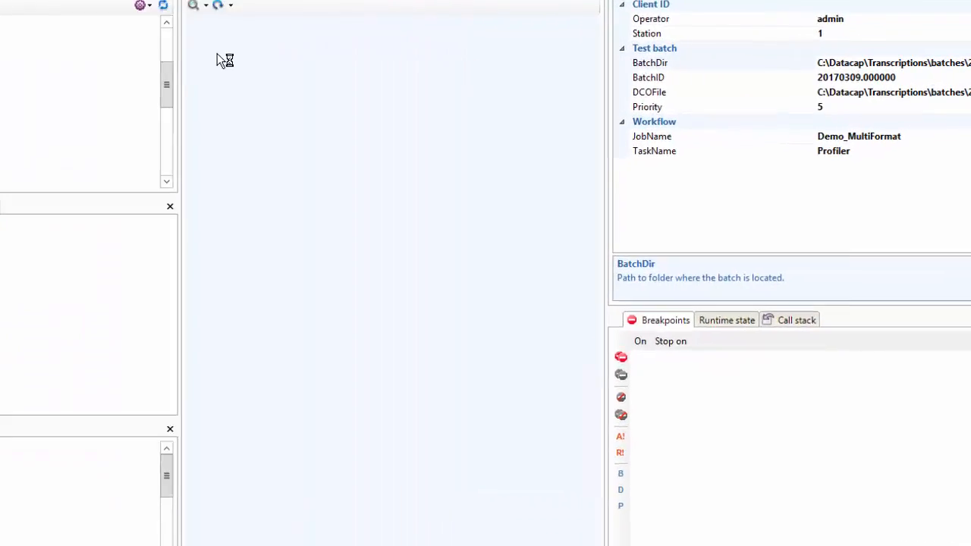
{"action": "scroll", "coordinate": [104, 478], "scroll_direction": "down", "scroll_amount": 10}
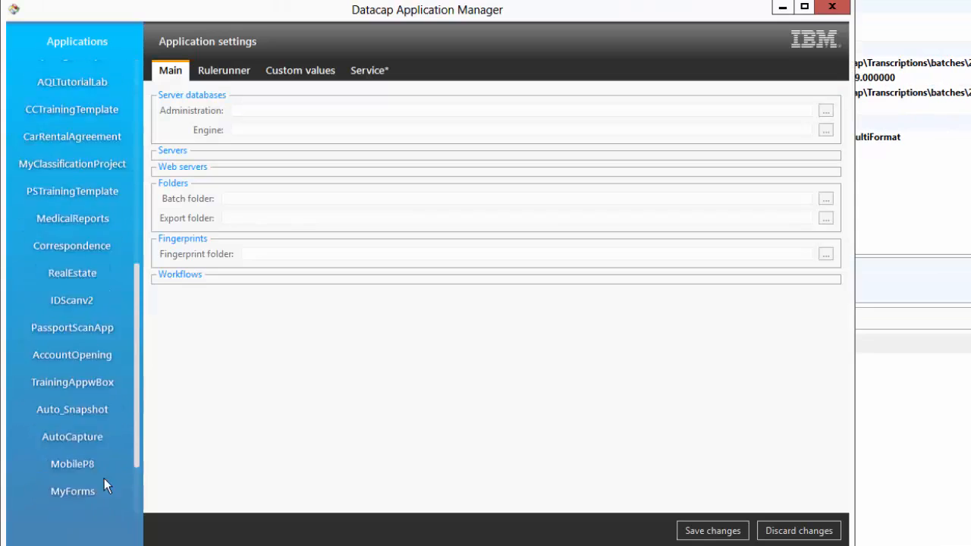
{"action": "scroll", "coordinate": [103, 478], "scroll_direction": "down", "scroll_amount": 3}
{"action": "left_click", "coordinate": [64, 499]}
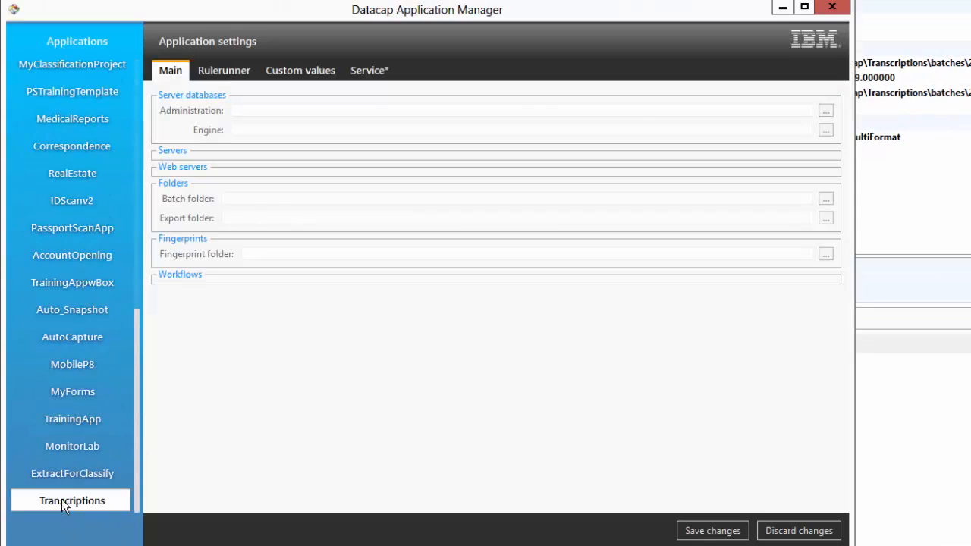
{"action": "left_click", "coordinate": [318, 75]}
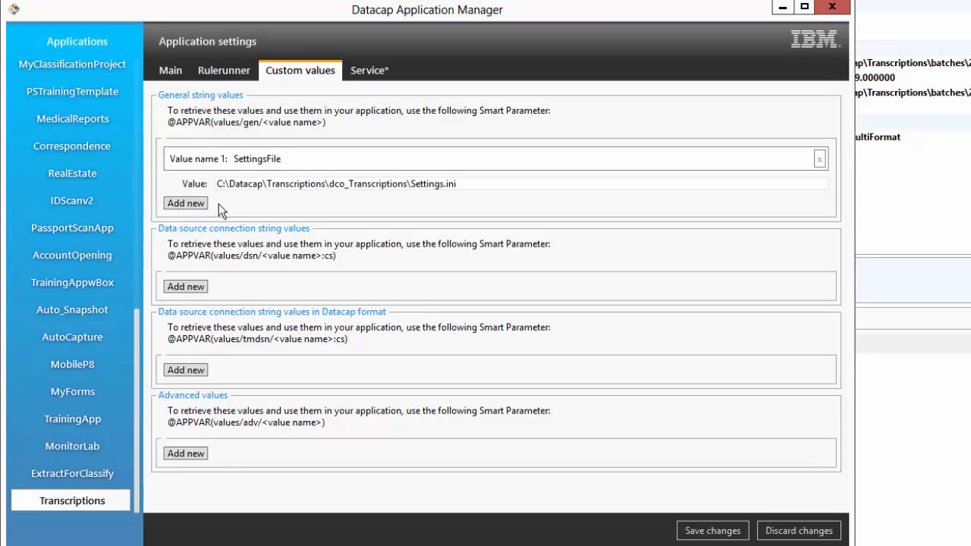
{"action": "left_click", "coordinate": [189, 203]}
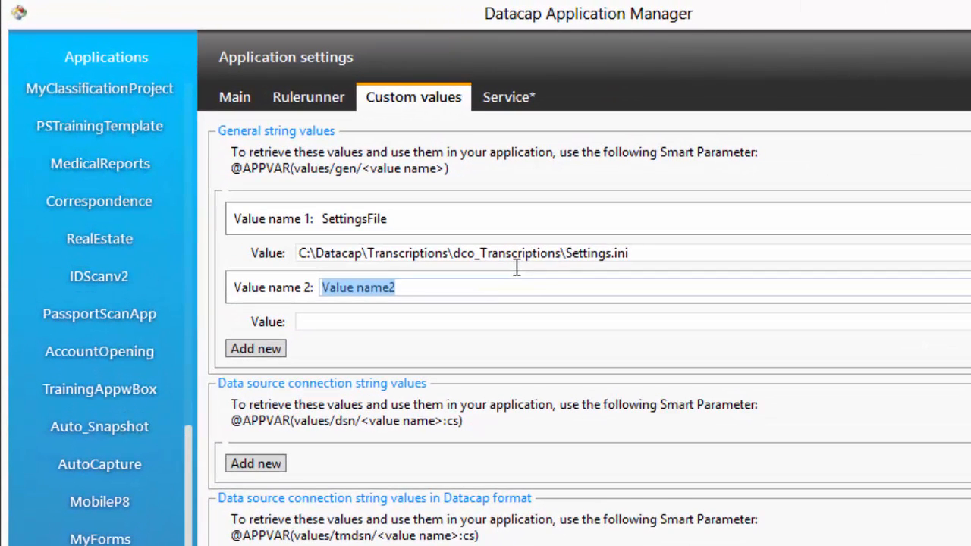
{"action": "type", "text": "Alchem"}
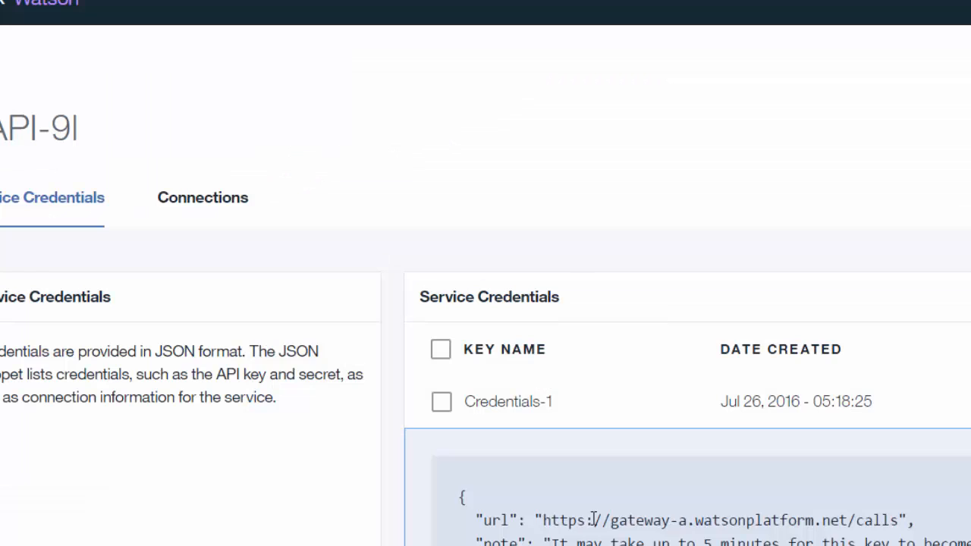
{"action": "left_click_drag", "start_coordinate": [541, 520], "coordinate": [900, 530]}
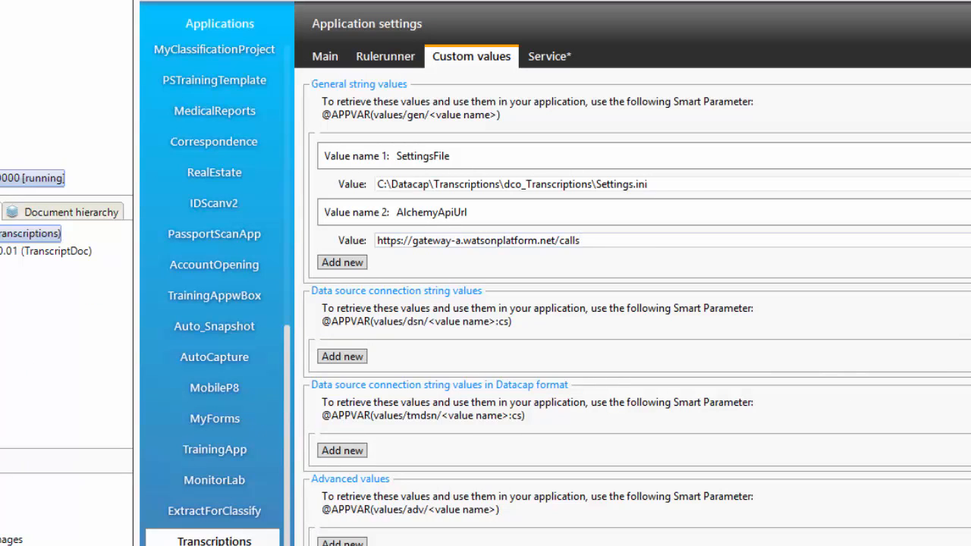
Add an advanced custom value named AlchemyApiKey.
{"action": "scroll", "coordinate": [868, 454], "scroll_direction": "down", "scroll_amount": 1}
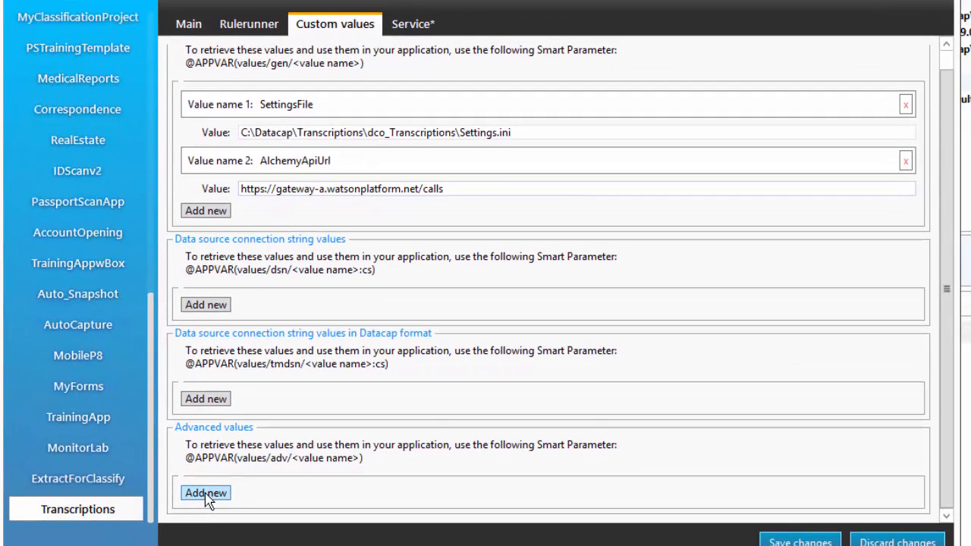
{"action": "left_click", "coordinate": [206, 493]}
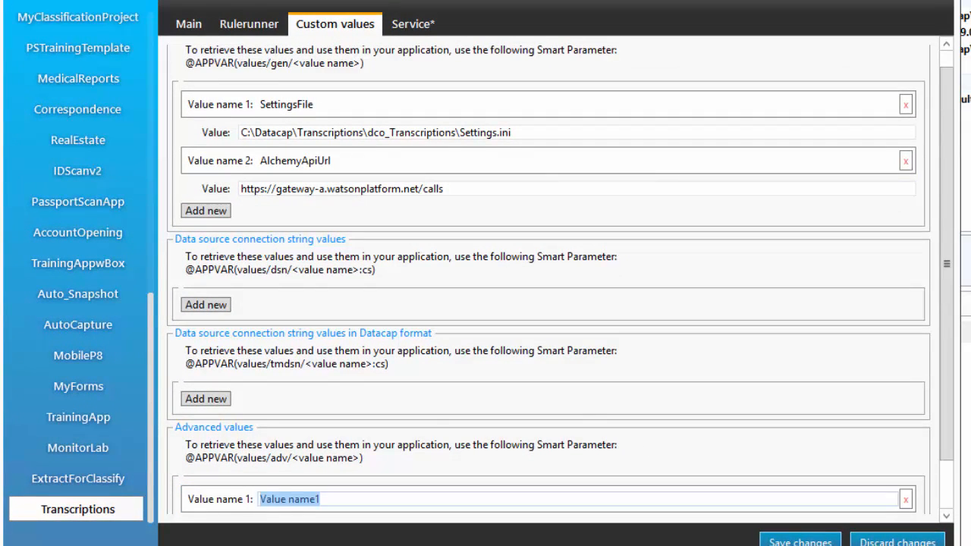
{"action": "type", "text": "AlchemyApiKey"}
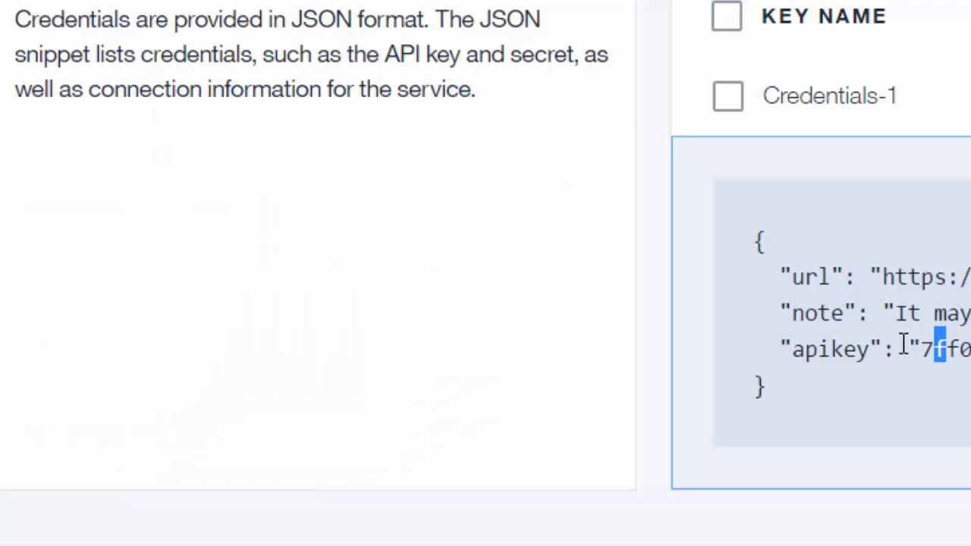
Paste the AlchemyAPI key as the AlchemyApiKey value and save the application settings.
{"action": "left_click_drag", "start_coordinate": [904, 345], "coordinate": [970, 348]}
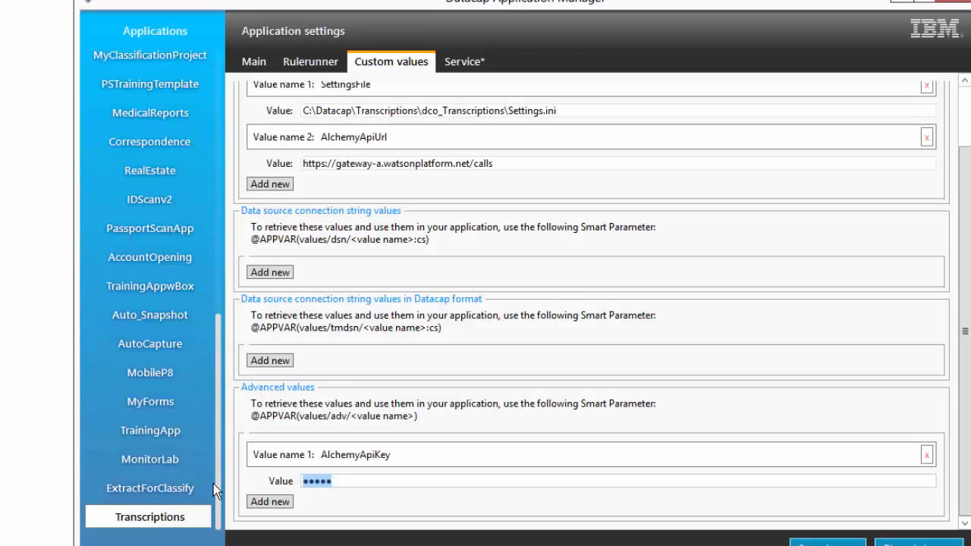
{"action": "type", "text": "***"}
{"action": "key", "text": "ctrl+v"}
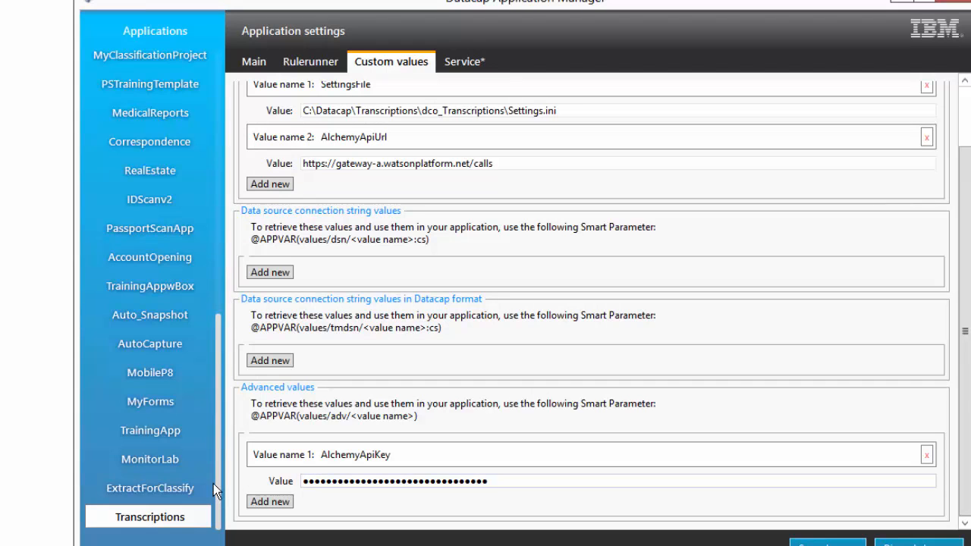
{"action": "type", "text": "******"}
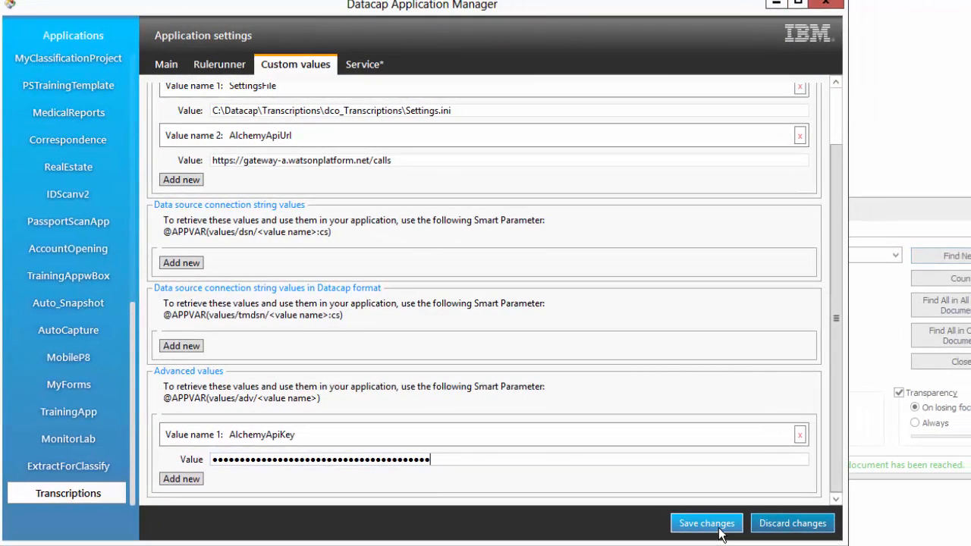
{"action": "left_click", "coordinate": [720, 525]}
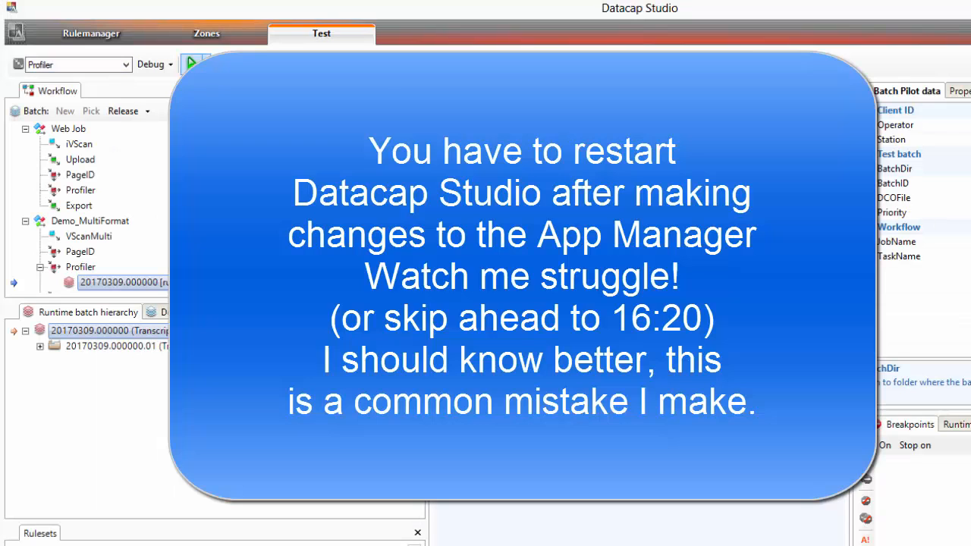
Run the Profiler task profile on the test batch.
{"action": "left_click", "coordinate": [193, 66]}
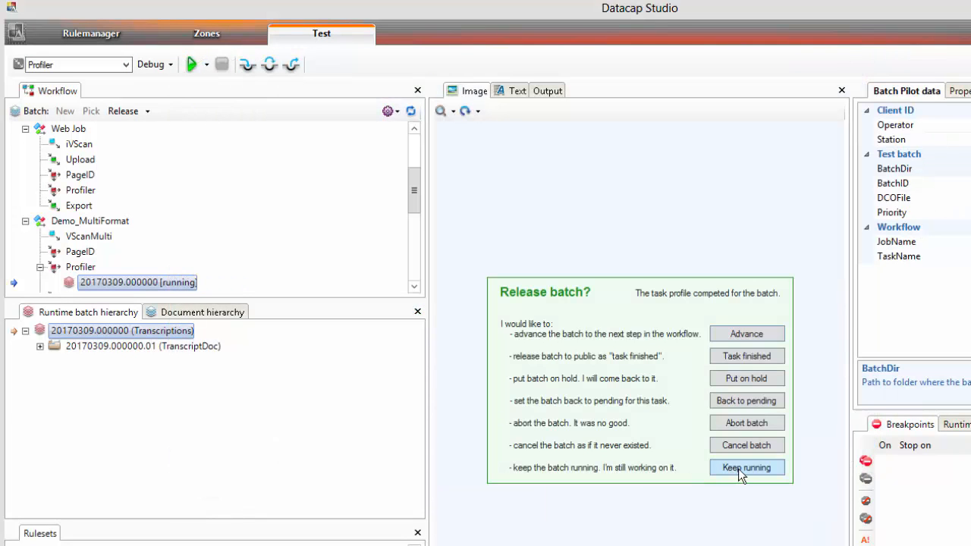
{"action": "left_click", "coordinate": [740, 468]}
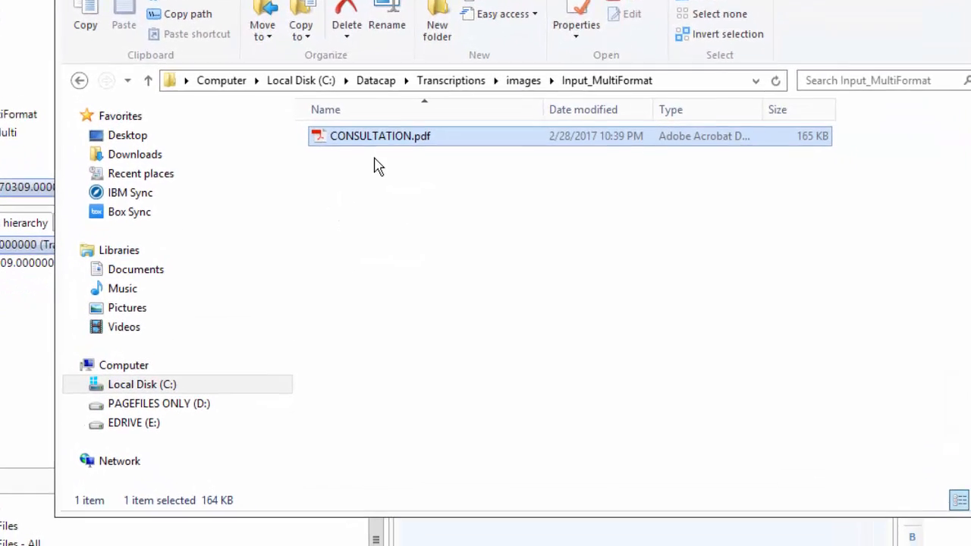
Open TM000002_layout.xml from the 20170309.000000 batch folder in Notepad++ and review its contents.
{"action": "key", "text": "alt+Up"}
{"action": "key", "text": "alt+Up"}
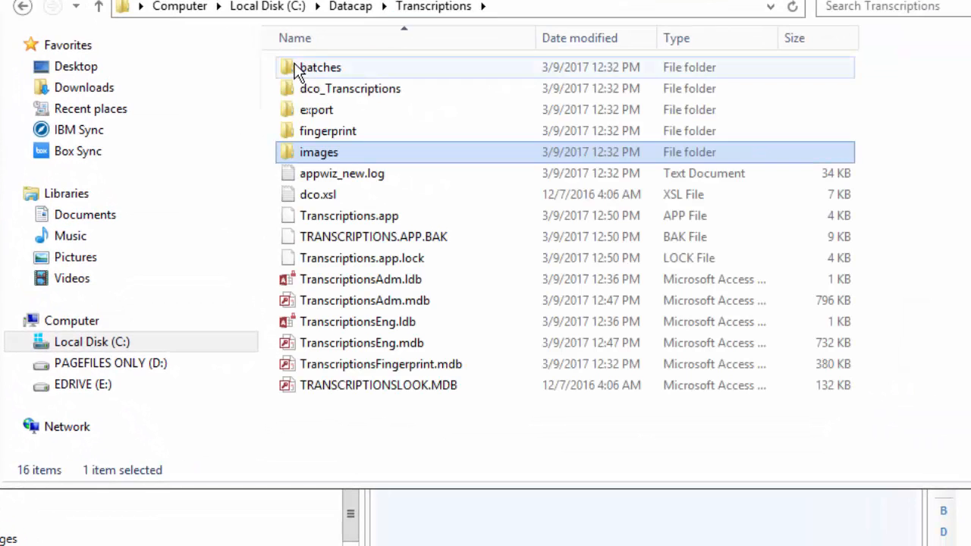
{"action": "left_click", "coordinate": [295, 65]}
{"action": "double_click", "coordinate": [316, 72]}
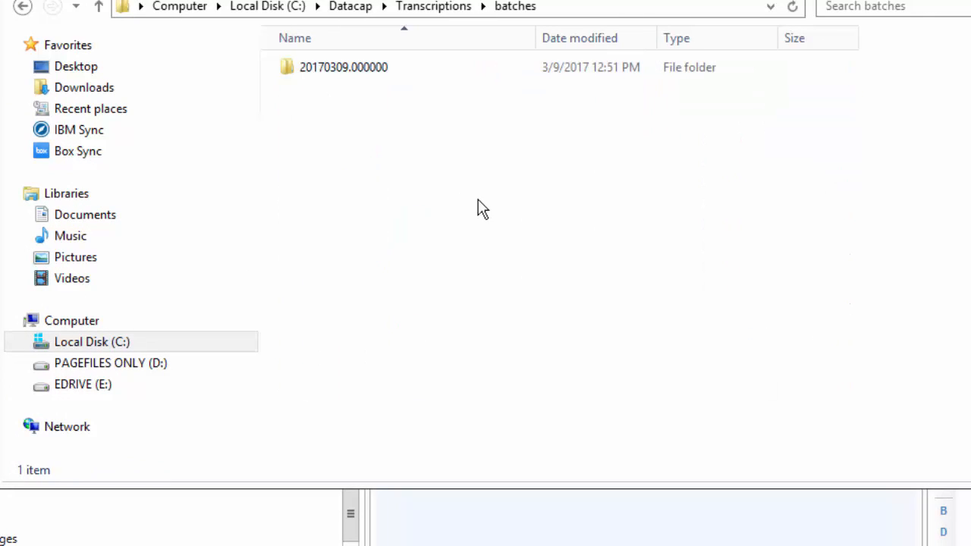
{"action": "double_click", "coordinate": [328, 72]}
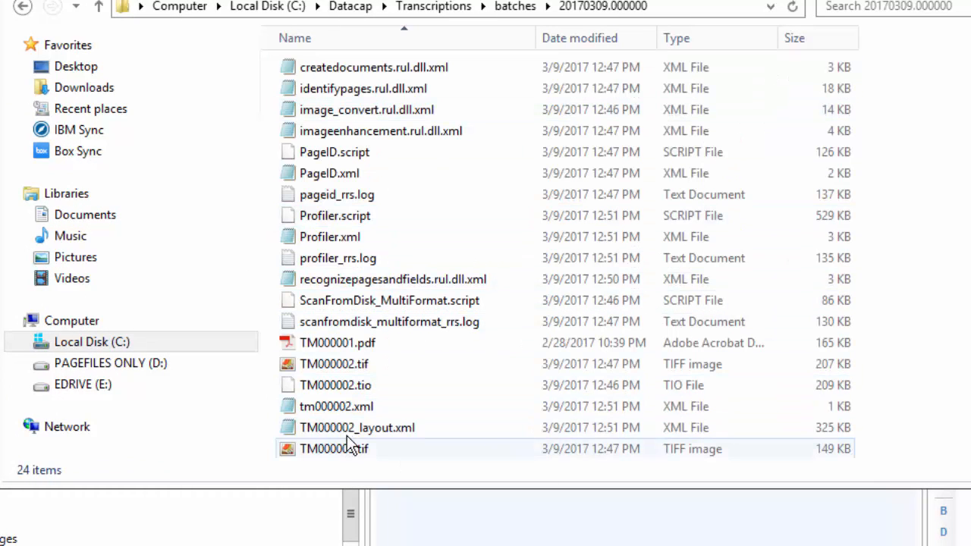
{"action": "left_click", "coordinate": [333, 429]}
{"action": "right_click", "coordinate": [331, 425]}
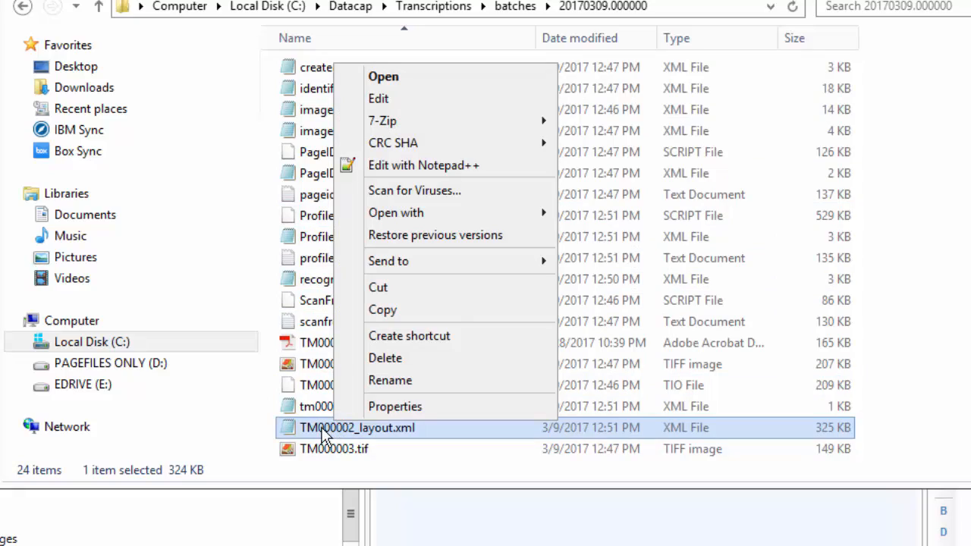
{"action": "left_click", "coordinate": [416, 166]}
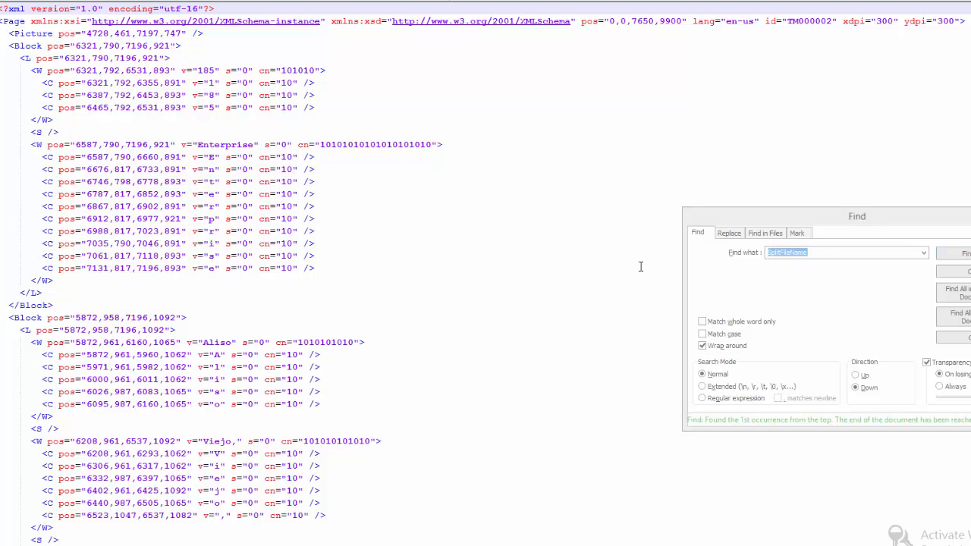
{"action": "scroll", "coordinate": [334, 273], "scroll_direction": "down", "scroll_amount": 20}
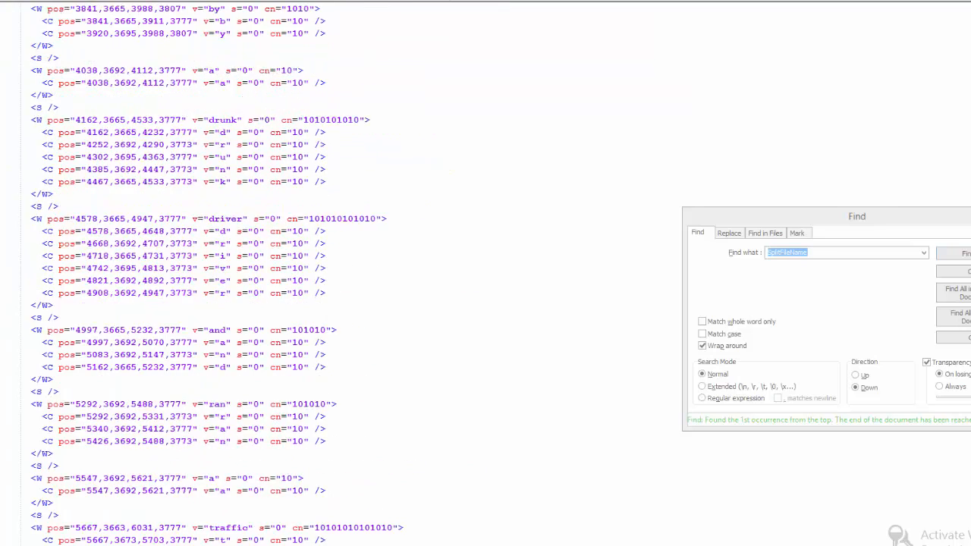
{"action": "scroll", "coordinate": [334, 273], "scroll_direction": "down", "scroll_amount": 15}
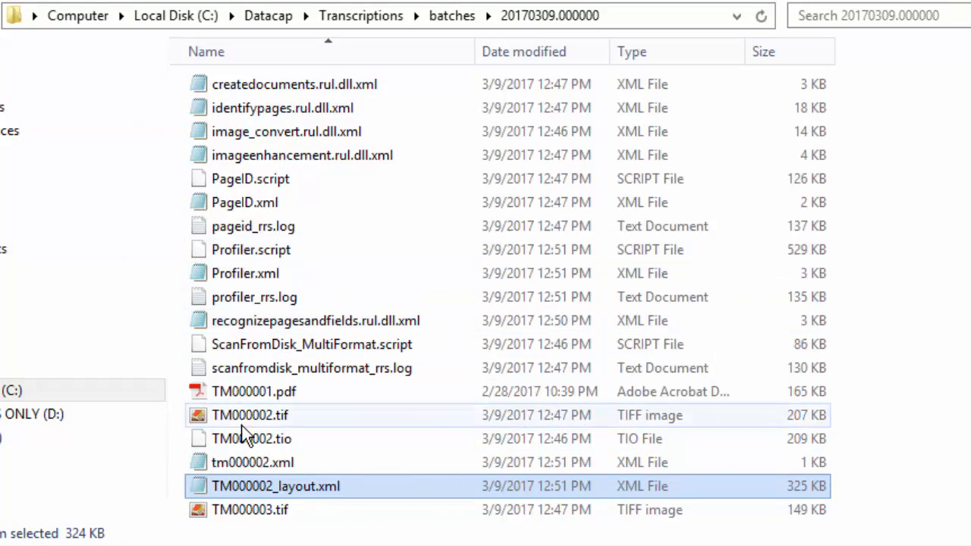
Open profiler_rrs.log in Notepad++ and return to the Rulemanager in Datacap Studio.
{"action": "right_click", "coordinate": [252, 294]}
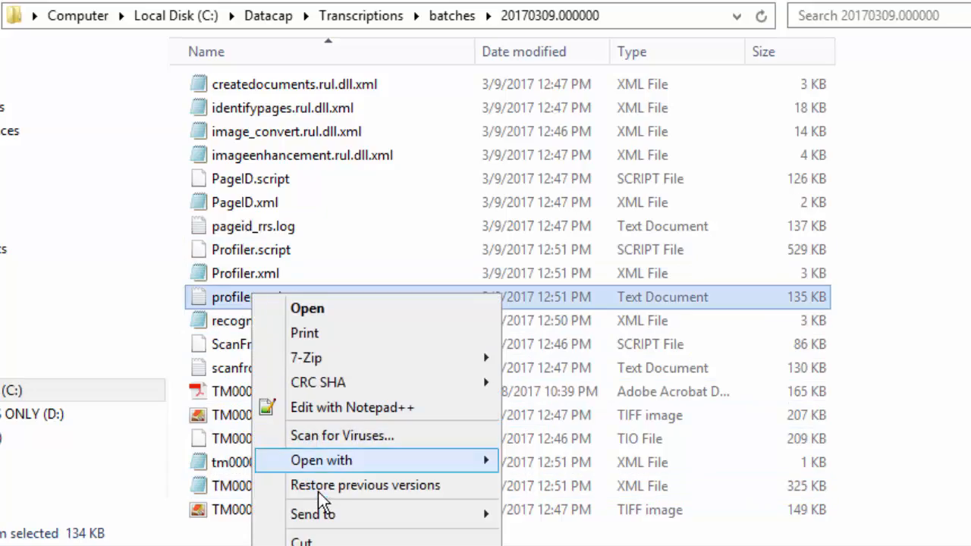
{"action": "left_click", "coordinate": [353, 406]}
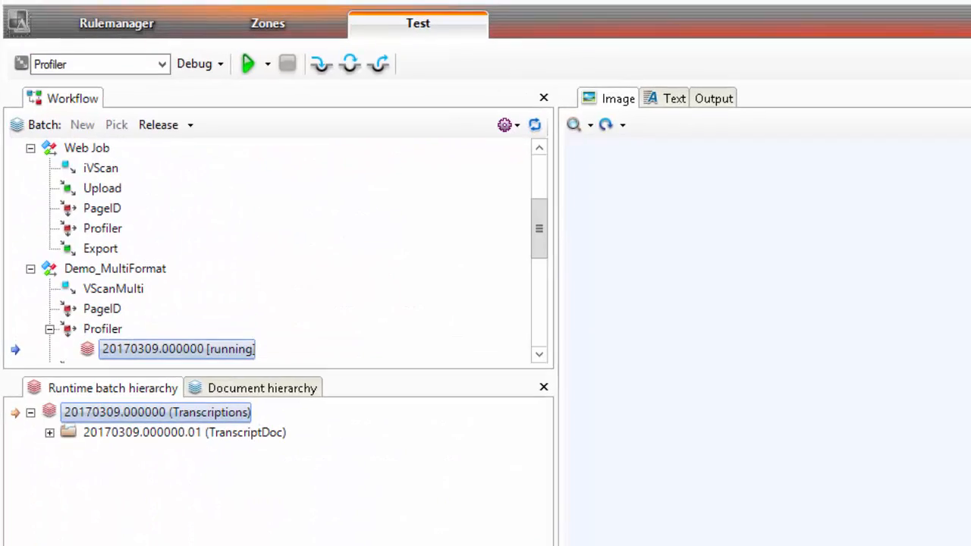
{"action": "left_click", "coordinate": [126, 30]}
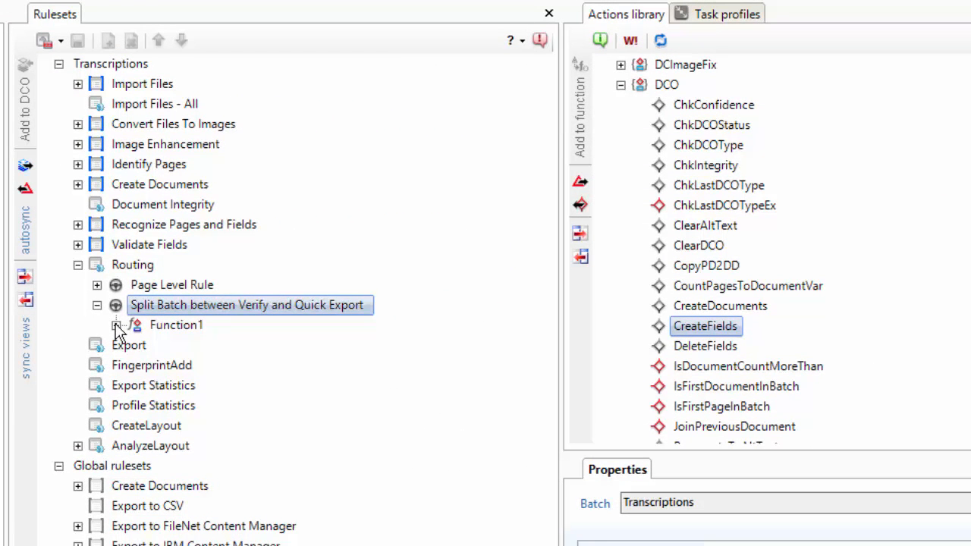
Switch to the profiler log and search it for fAnalyze.
{"action": "left_click", "coordinate": [77, 446]}
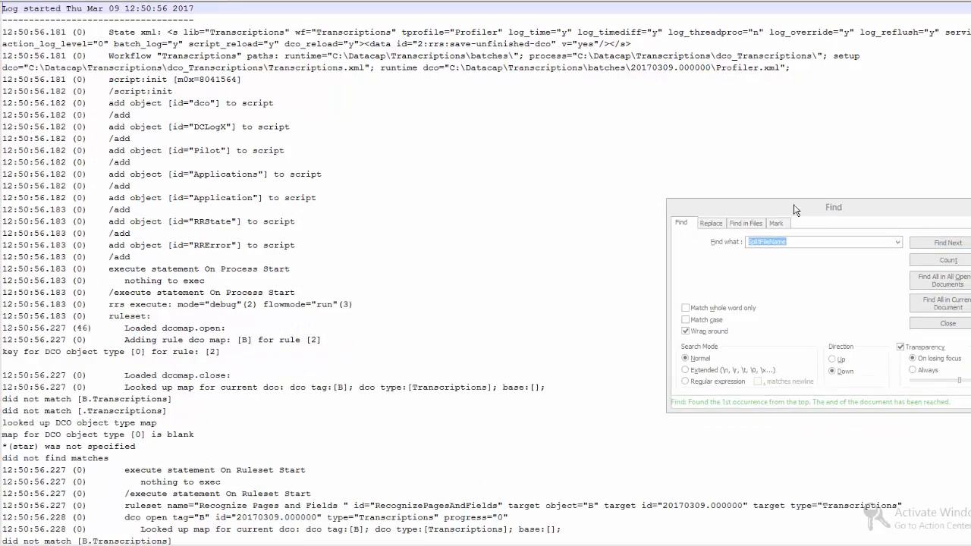
{"action": "type", "text": "fAnalyze"}
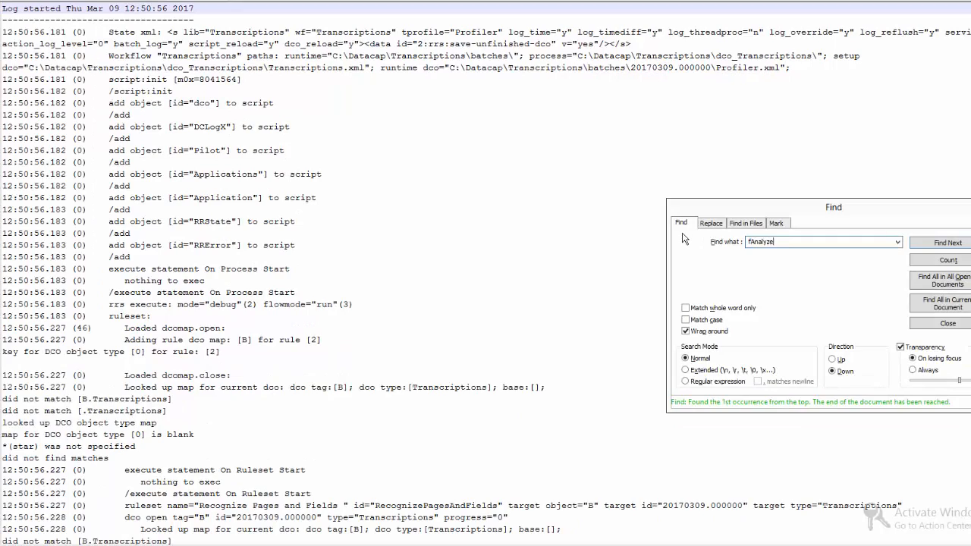
{"action": "key", "text": "Return"}
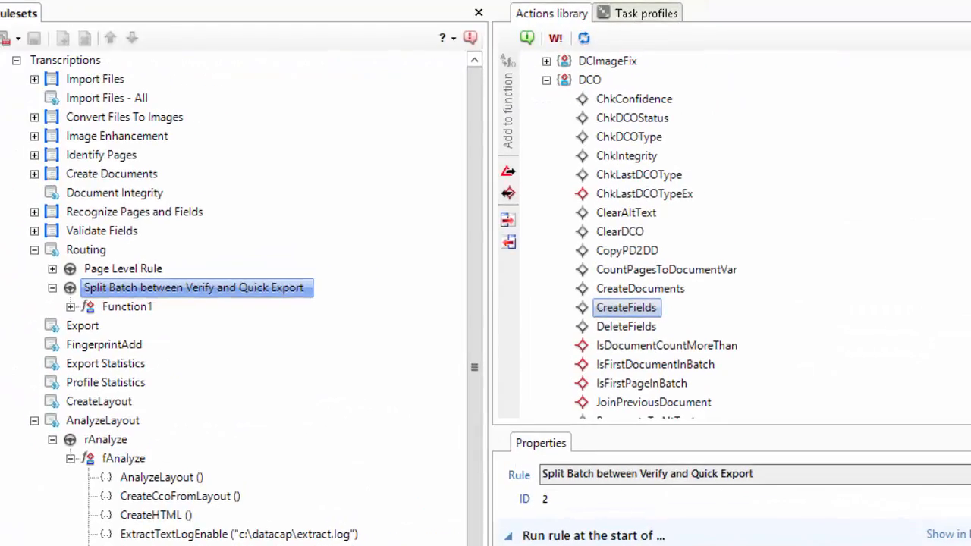
Add the AnalyzeLayout ruleset to the Profiler task profile, move it up to follow CreateLayout, and save the profile.
{"action": "left_click", "coordinate": [628, 16]}
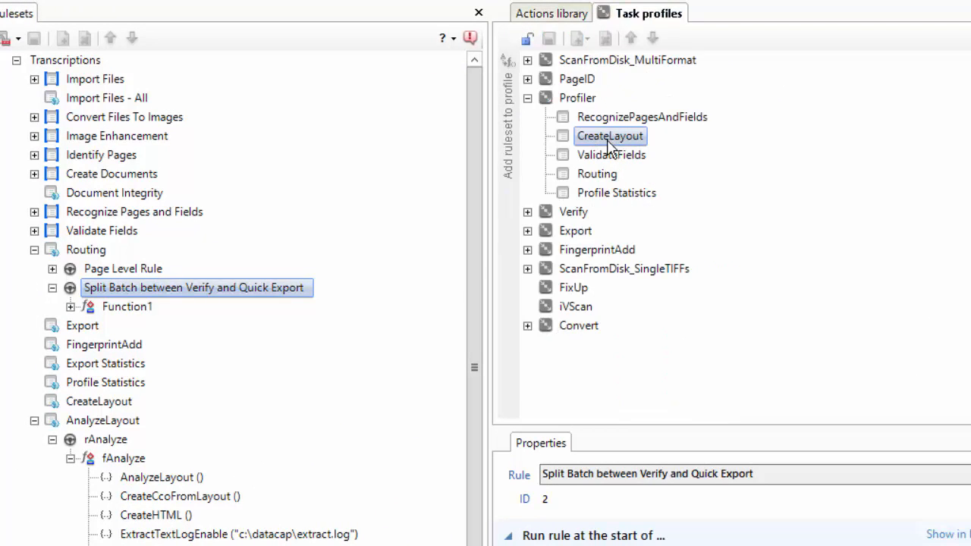
{"action": "left_click", "coordinate": [95, 422]}
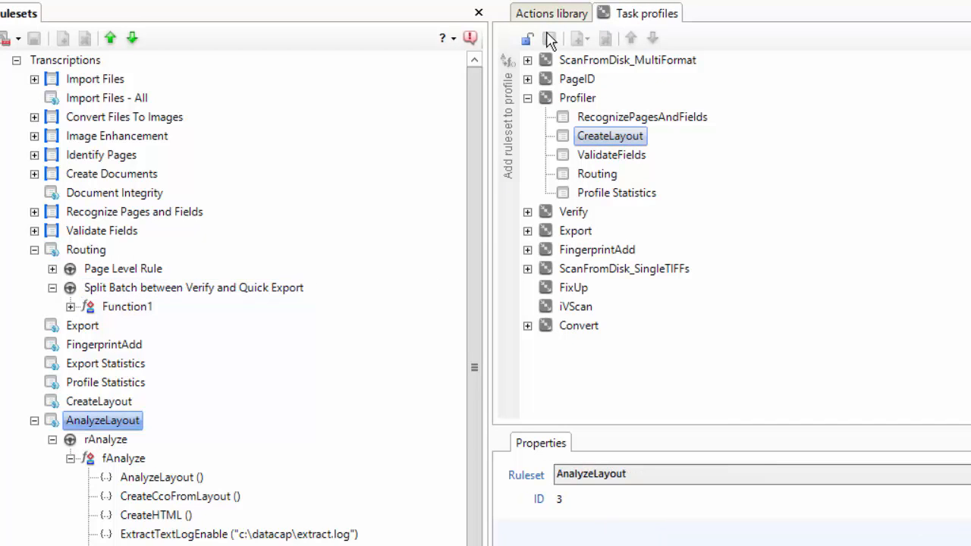
{"action": "left_click", "coordinate": [507, 129]}
{"action": "left_click", "coordinate": [599, 212]}
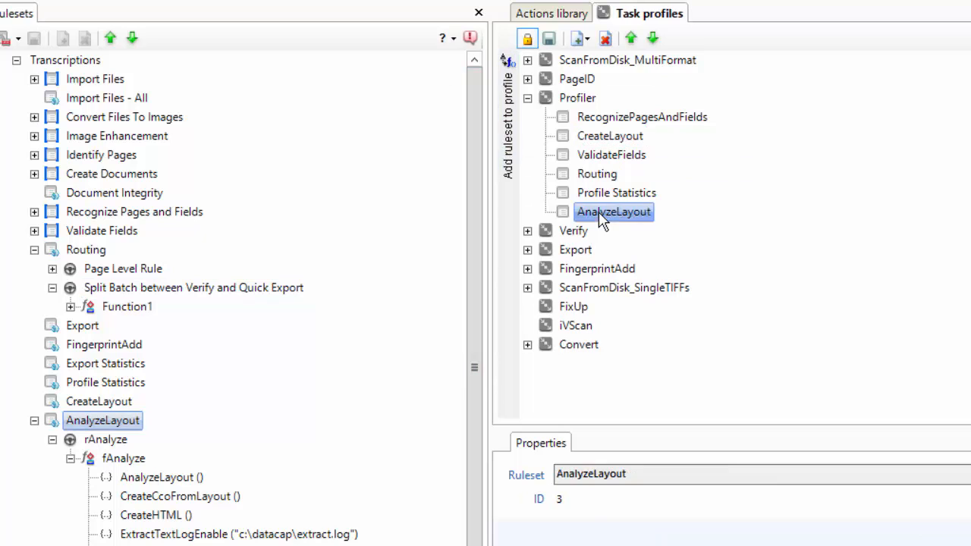
{"action": "left_click", "coordinate": [631, 39]}
{"action": "left_click", "coordinate": [630, 39]}
{"action": "left_click", "coordinate": [631, 38]}
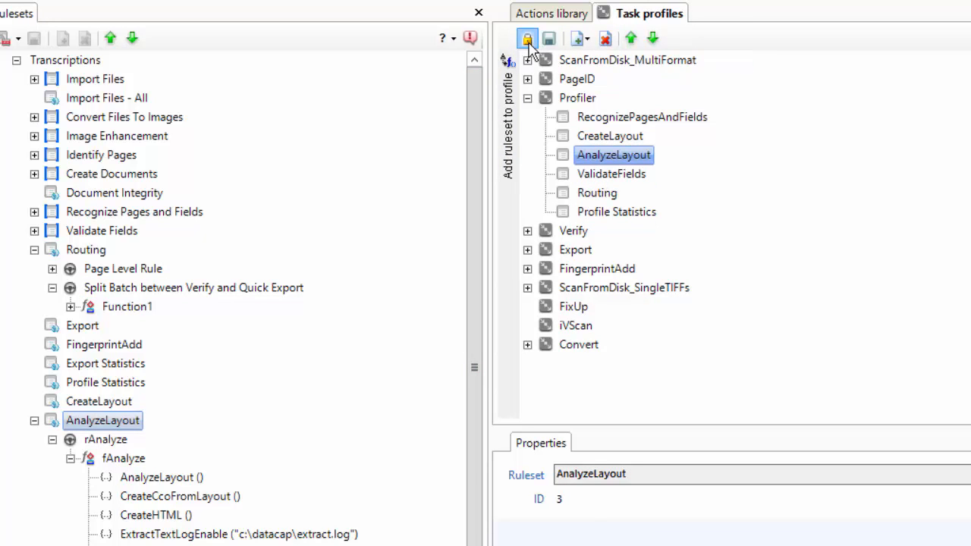
{"action": "left_click", "coordinate": [527, 38]}
Set the rAnalyze rule to run at the end of pages of type TranscriptMain.
{"action": "left_click", "coordinate": [87, 442]}
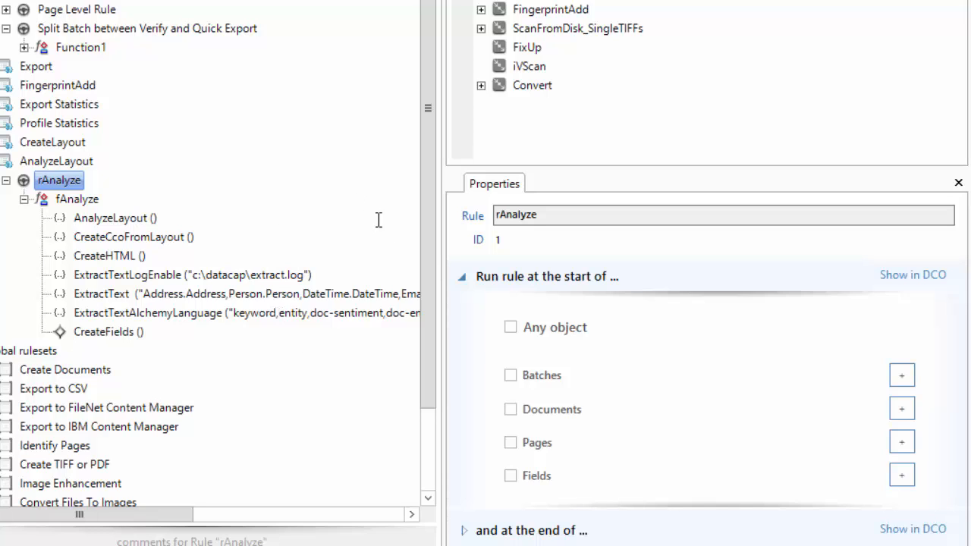
{"action": "left_click", "coordinate": [462, 277]}
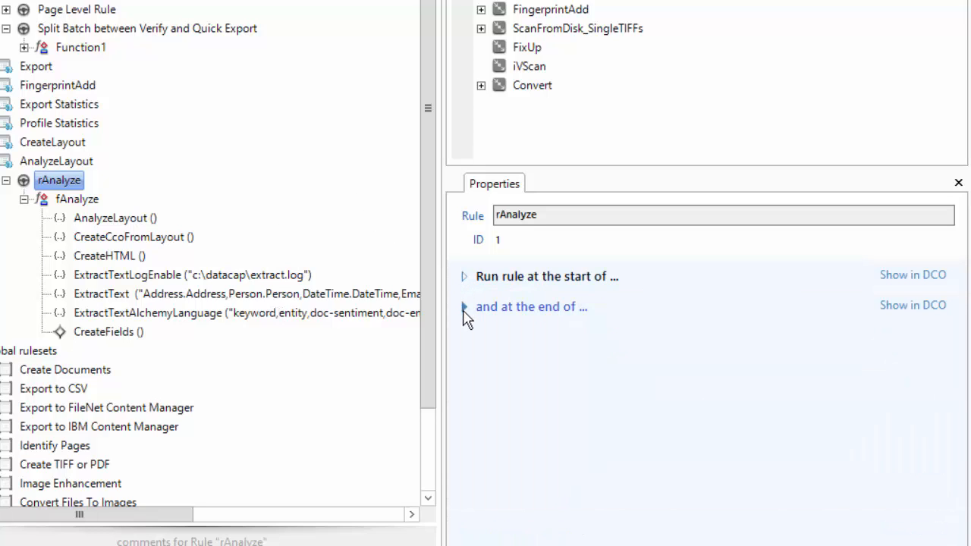
{"action": "left_click", "coordinate": [461, 307]}
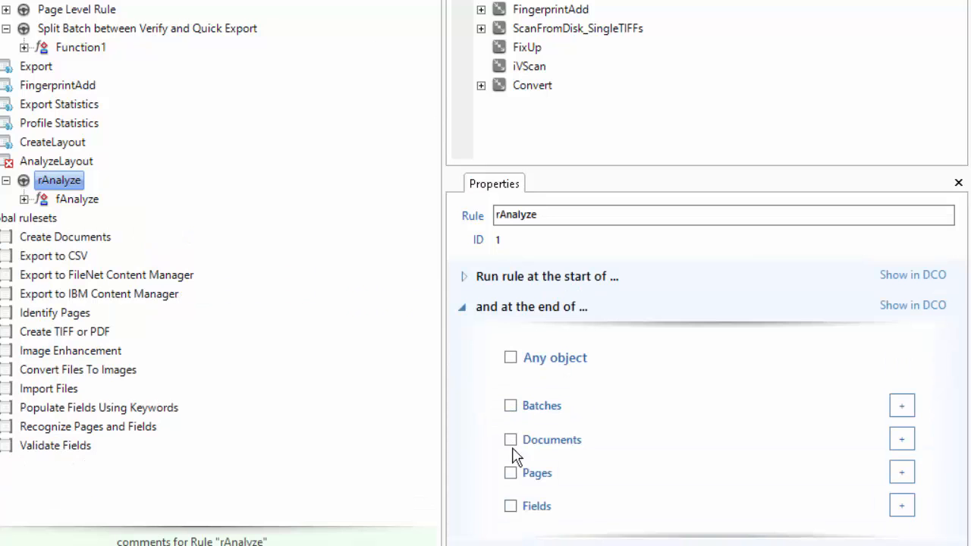
{"action": "left_click", "coordinate": [510, 472]}
{"action": "left_click", "coordinate": [902, 473]}
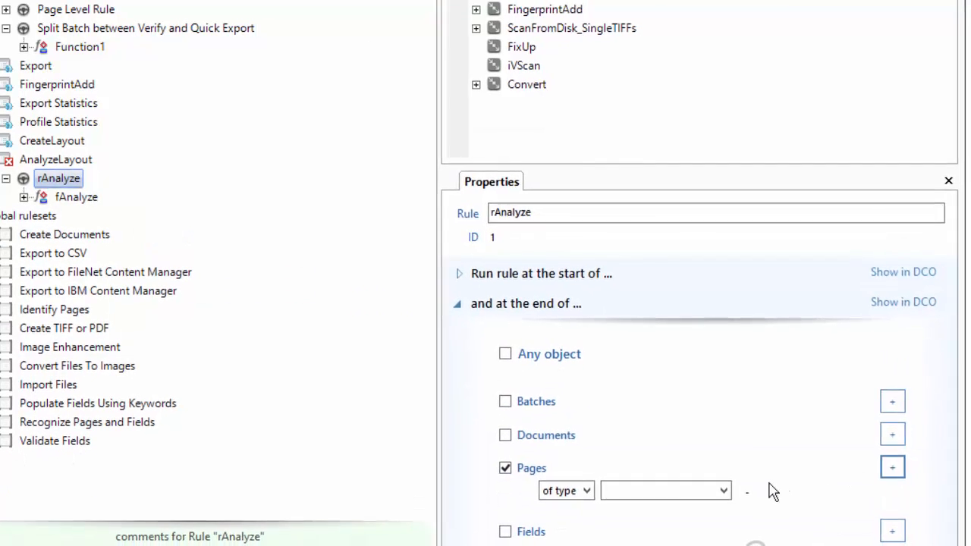
{"action": "left_click", "coordinate": [730, 496]}
{"action": "left_click", "coordinate": [644, 527]}
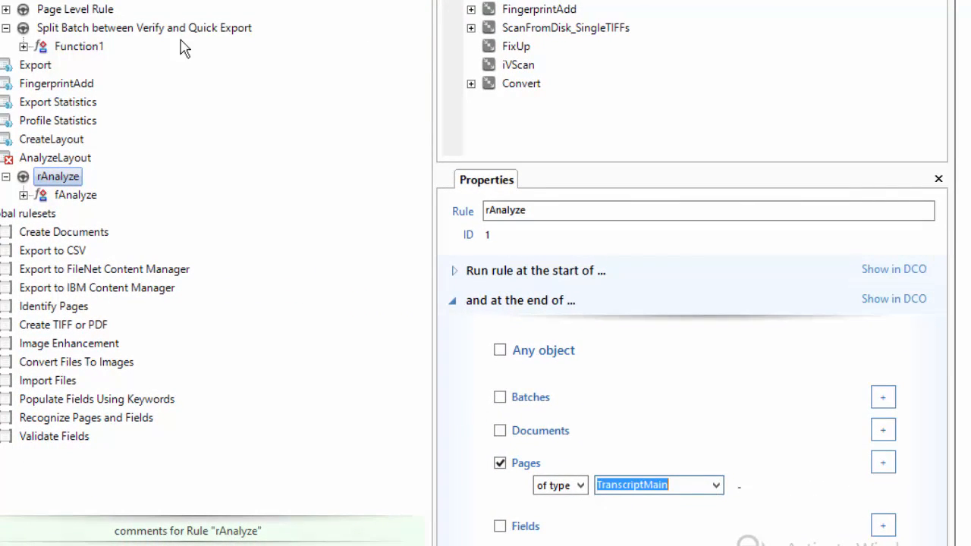
Run the Profiler task profile again on the test batch and keep the batch running.
{"action": "left_click", "coordinate": [58, 177]}
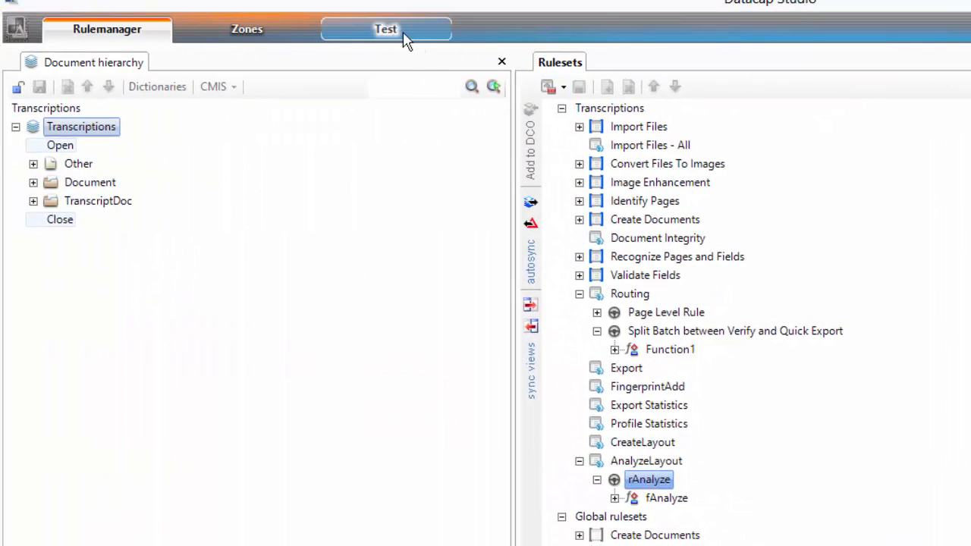
{"action": "left_click", "coordinate": [404, 35]}
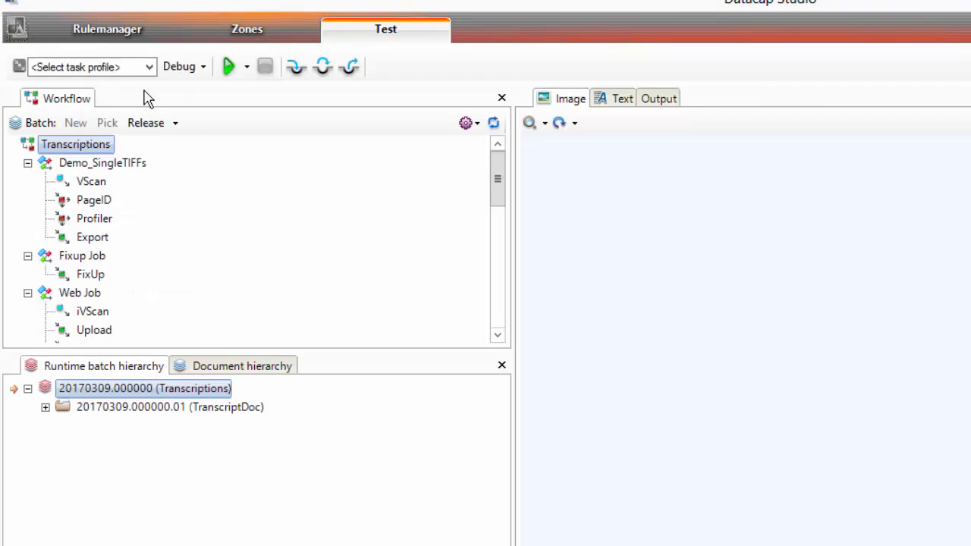
{"action": "left_click", "coordinate": [147, 70]}
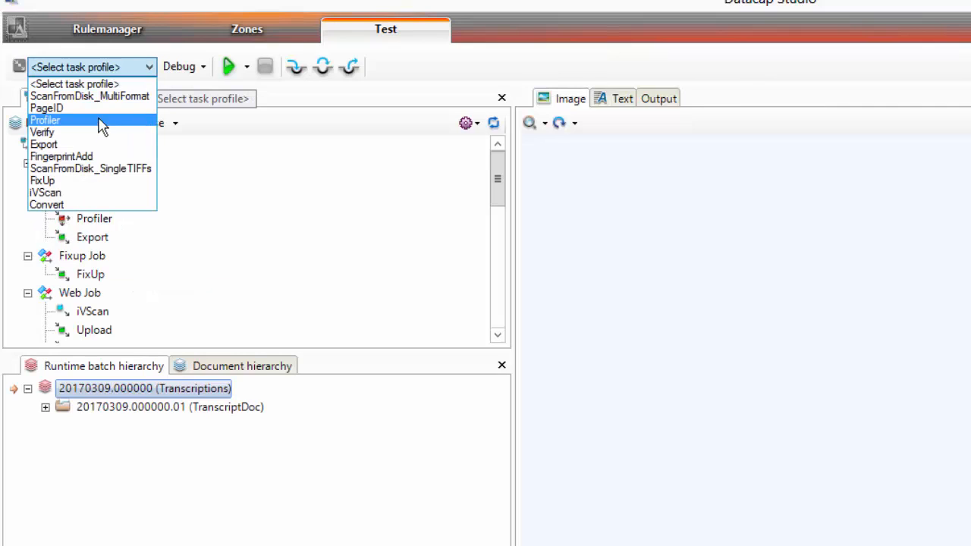
{"action": "left_click", "coordinate": [104, 120]}
{"action": "left_click", "coordinate": [228, 66]}
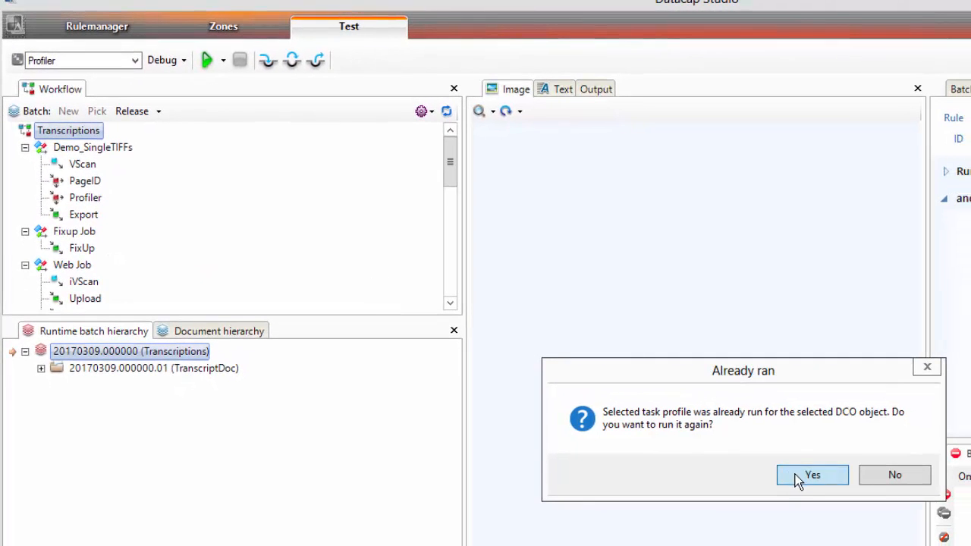
{"action": "left_click", "coordinate": [795, 474]}
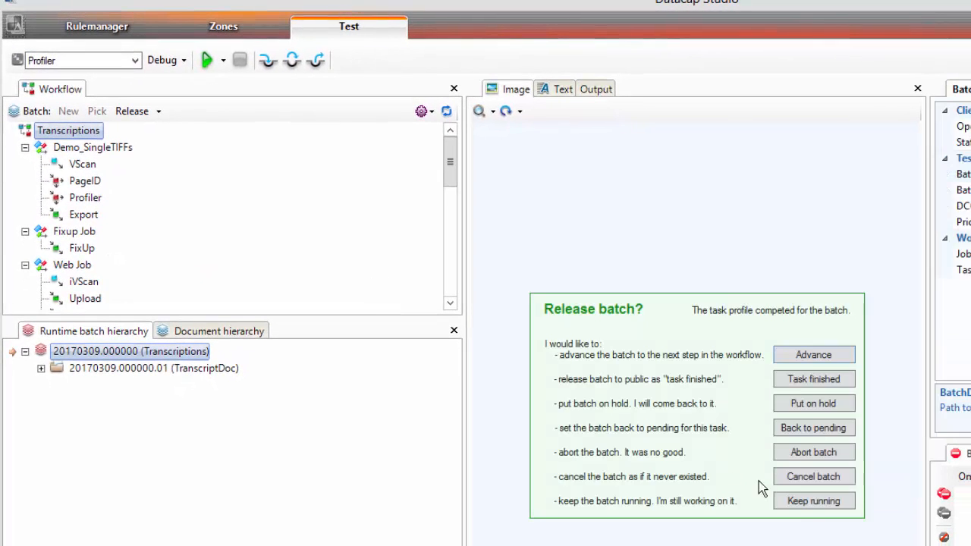
{"action": "left_click", "coordinate": [799, 500]}
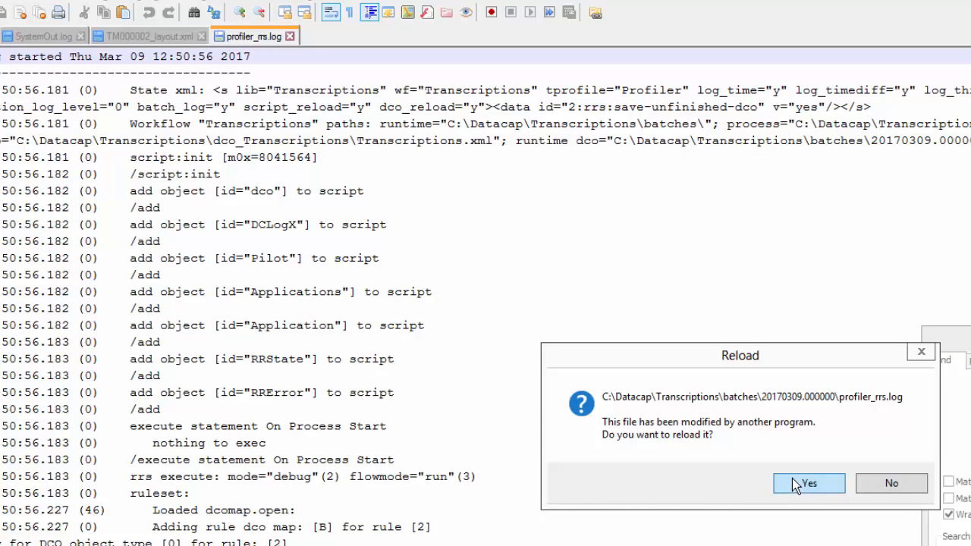
Reload the changed files and review the Entity elements at the end of TM000002_layout.xml.
{"action": "left_click", "coordinate": [792, 478]}
{"action": "left_click", "coordinate": [796, 490]}
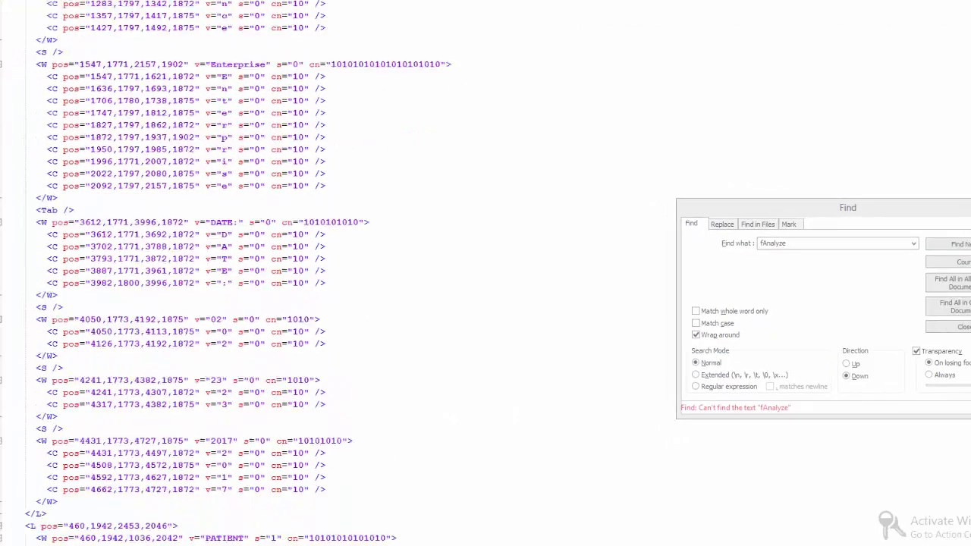
{"action": "scroll", "coordinate": [485, 273], "scroll_direction": "down", "scroll_amount": 20}
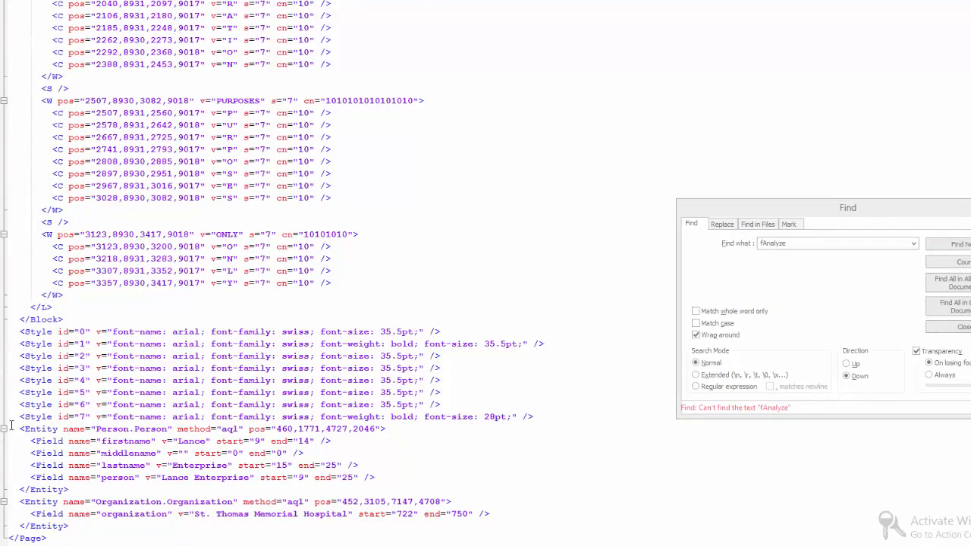
{"action": "left_click", "coordinate": [185, 428]}
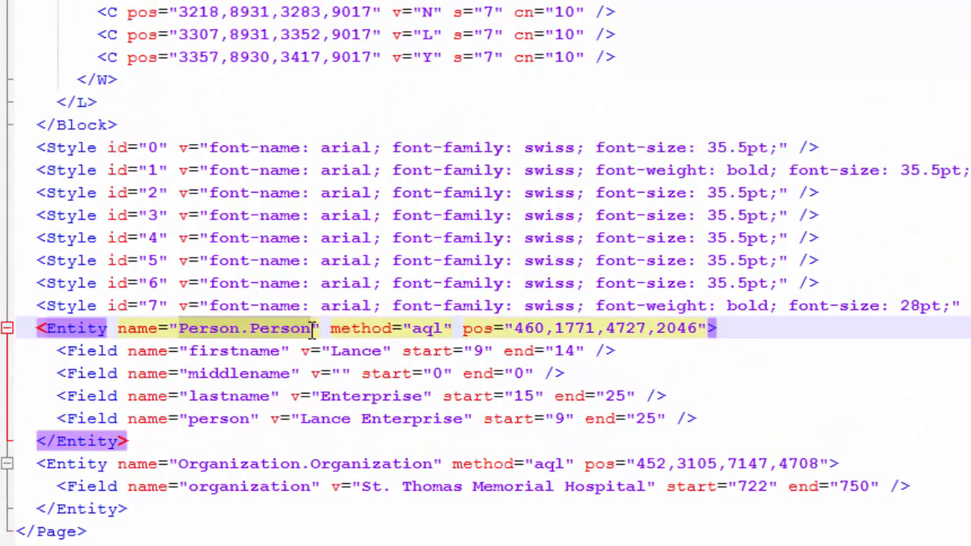
{"action": "left_click", "coordinate": [187, 461]}
{"action": "key", "text": "Up"}
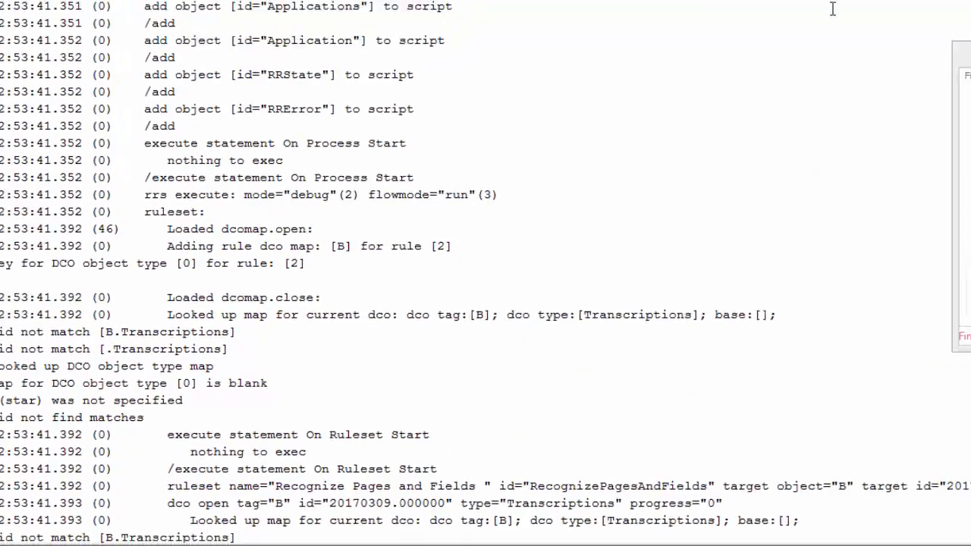
Search profiler_rrs.log for fAnalyze and read through the log entries of the rAnalyze actions.
{"action": "left_click", "coordinate": [758, 225]}
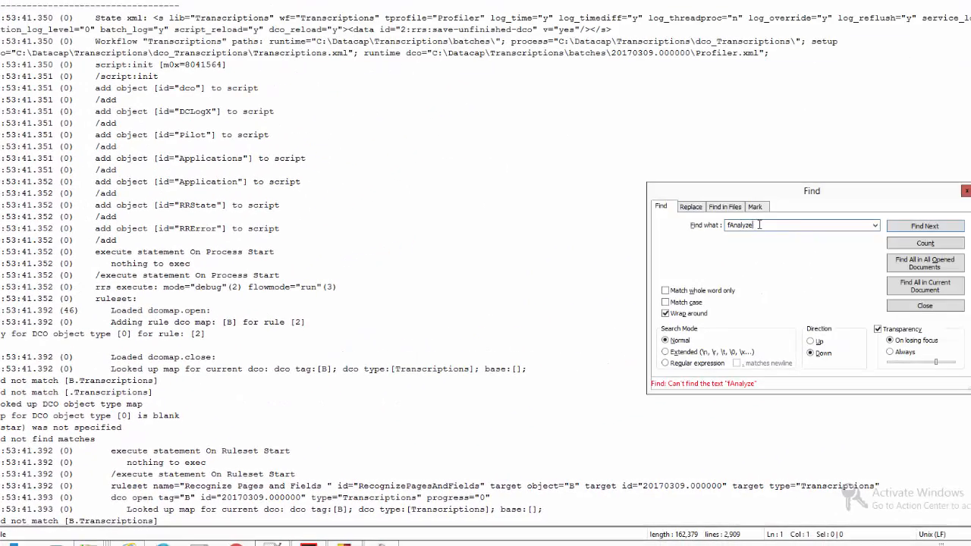
{"action": "left_click", "coordinate": [925, 226]}
{"action": "left_click", "coordinate": [322, 345]}
{"action": "scroll", "coordinate": [327, 345], "scroll_direction": "down", "scroll_amount": 6}
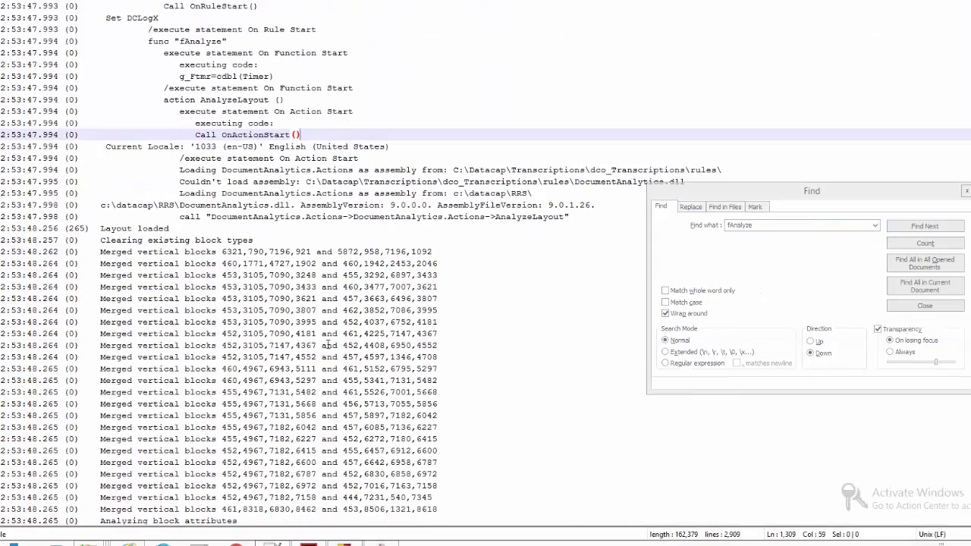
{"action": "scroll", "coordinate": [328, 345], "scroll_direction": "down", "scroll_amount": 18}
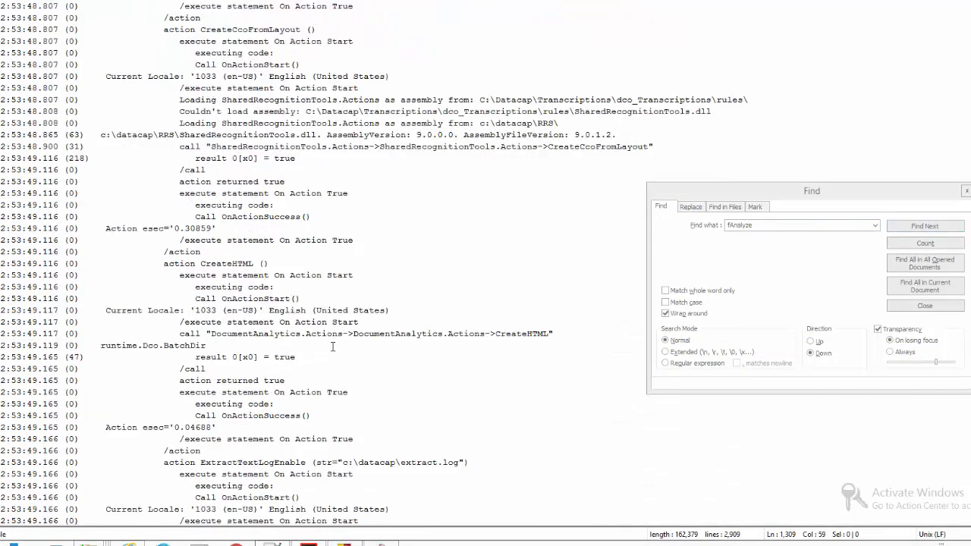
{"action": "scroll", "coordinate": [332, 347], "scroll_direction": "down", "scroll_amount": 20}
{"action": "scroll", "coordinate": [334, 345], "scroll_direction": "up", "scroll_amount": 4}
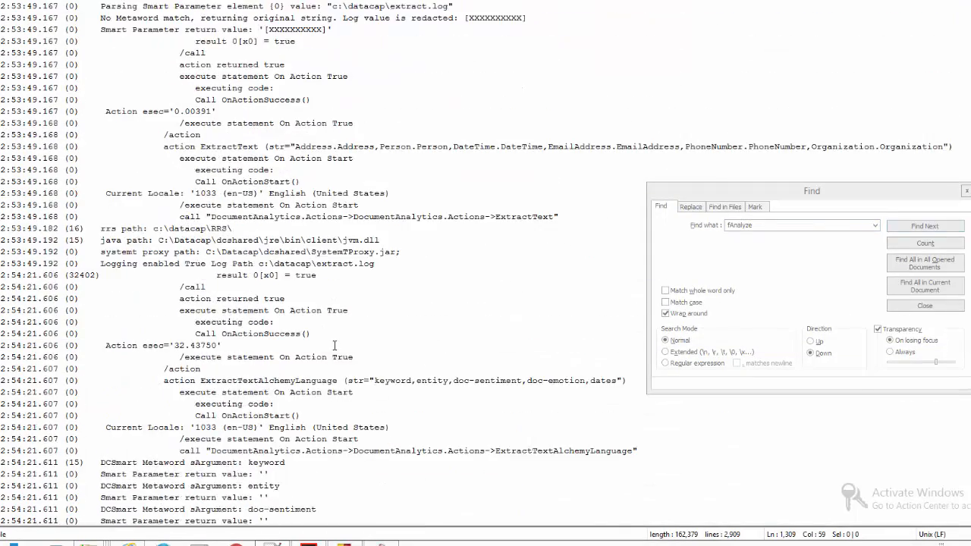
{"action": "scroll", "coordinate": [335, 345], "scroll_direction": "up", "scroll_amount": 20}
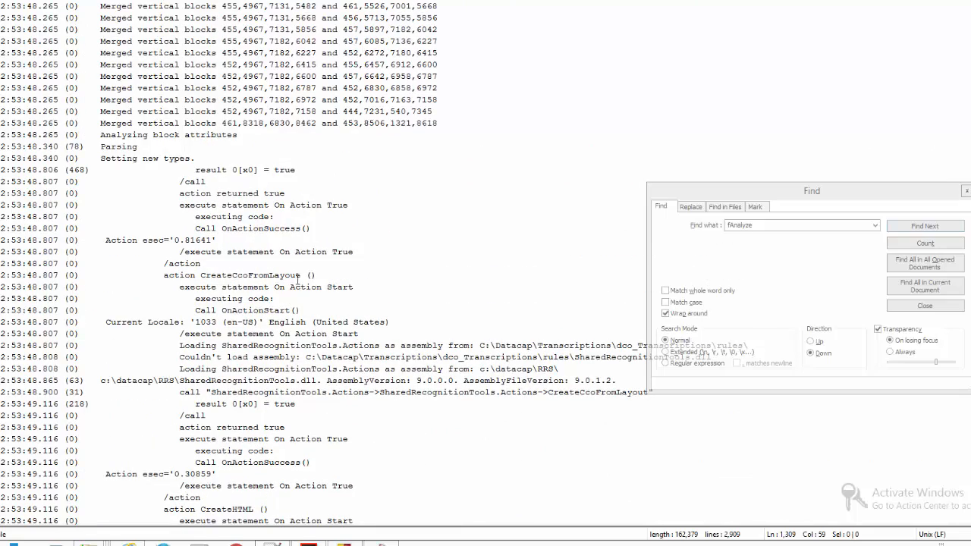
{"action": "scroll", "coordinate": [292, 327], "scroll_direction": "down", "scroll_amount": 10}
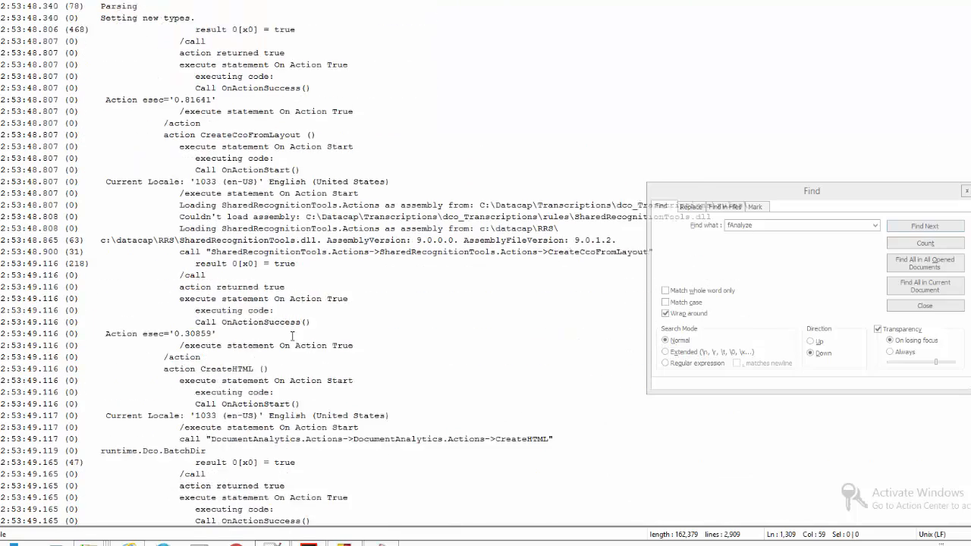
{"action": "scroll", "coordinate": [292, 337], "scroll_direction": "down", "scroll_amount": 6}
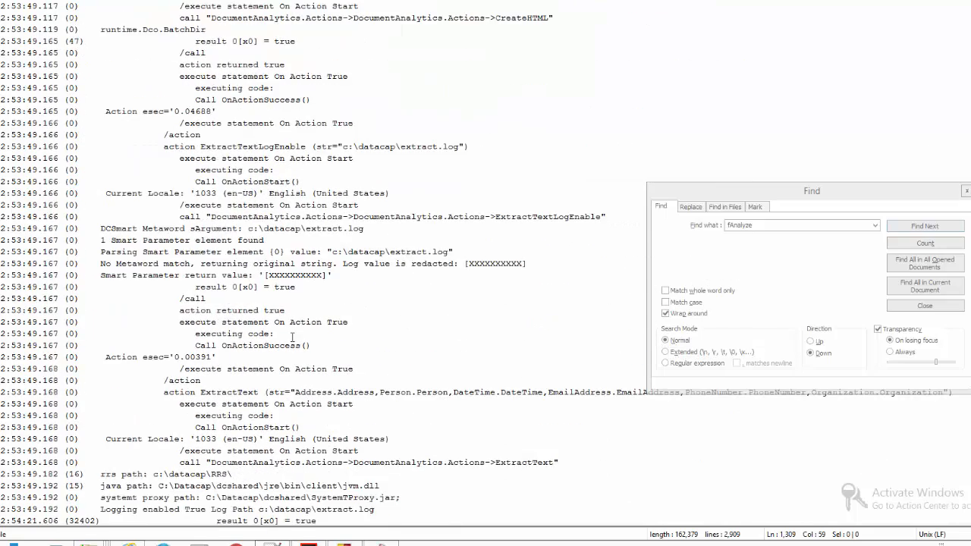
{"action": "scroll", "coordinate": [292, 337], "scroll_direction": "down", "scroll_amount": 4}
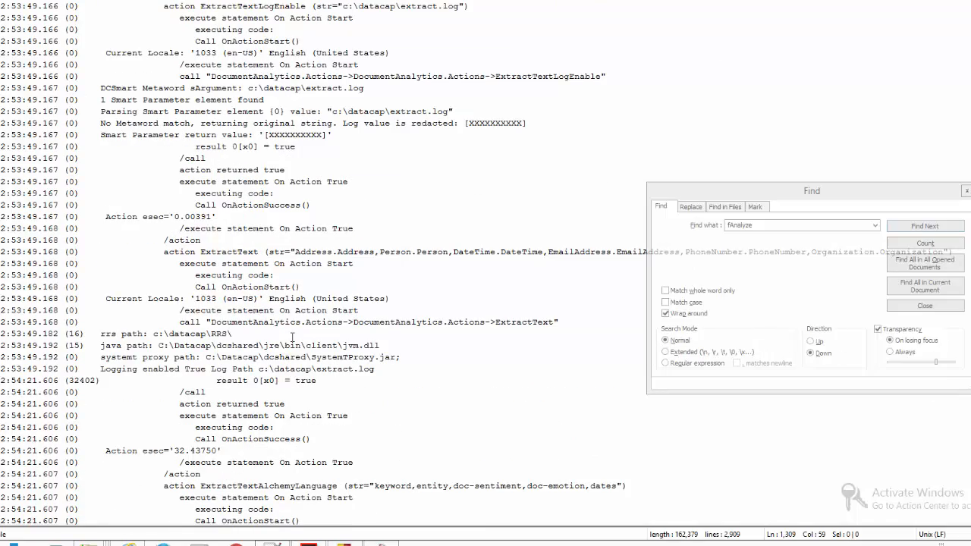
{"action": "scroll", "coordinate": [292, 337], "scroll_direction": "down", "scroll_amount": 8}
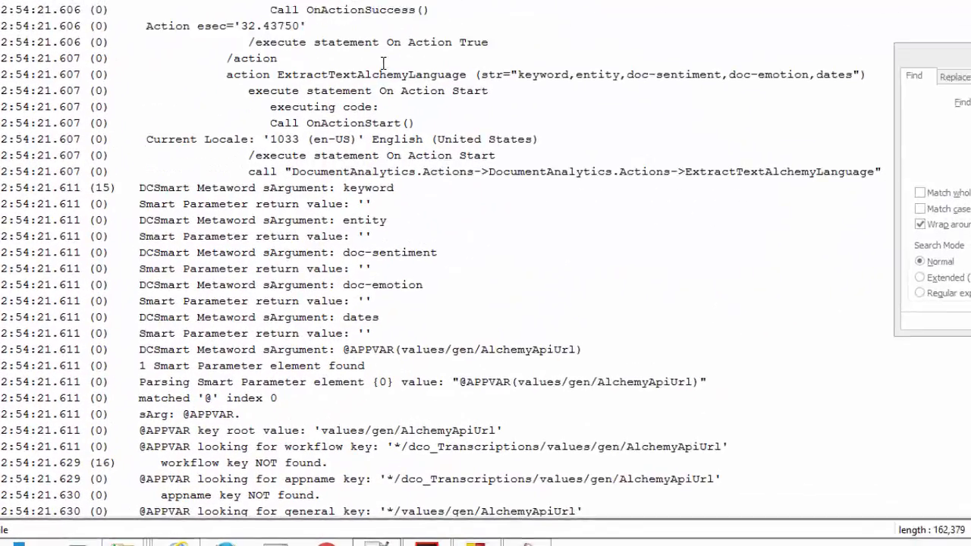
Examine the ExtractTextAlchemyLanguage log entries, including the AlchemyApiKey lookup and the action's result.
{"action": "left_click", "coordinate": [298, 48]}
{"action": "double_click", "coordinate": [485, 49]}
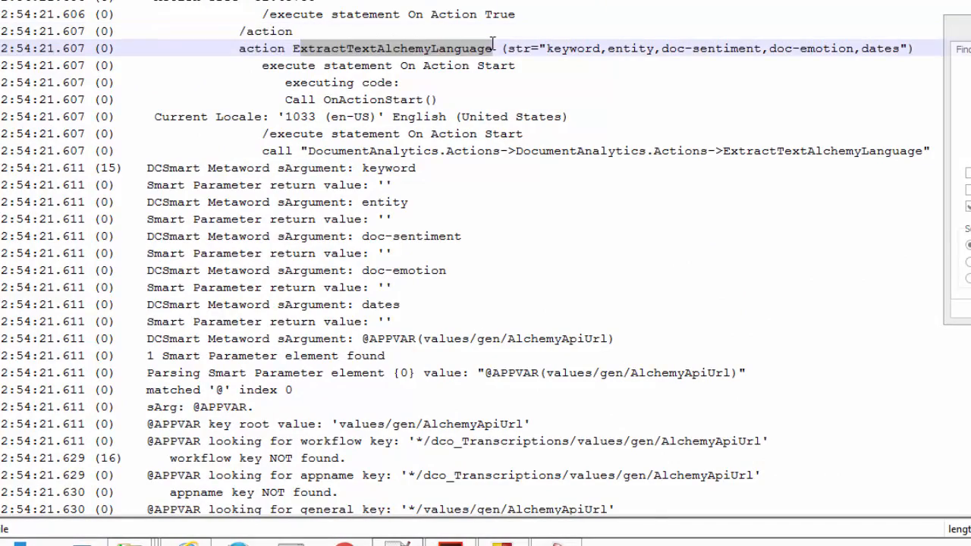
{"action": "left_click", "coordinate": [453, 163]}
{"action": "scroll", "coordinate": [453, 163], "scroll_direction": "down", "scroll_amount": 15}
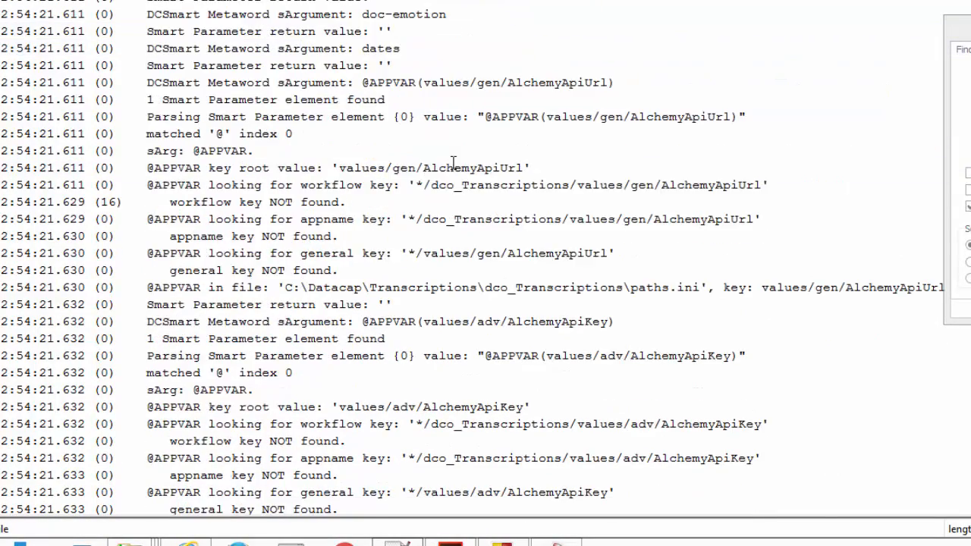
{"action": "scroll", "coordinate": [452, 167], "scroll_direction": "up", "scroll_amount": 2}
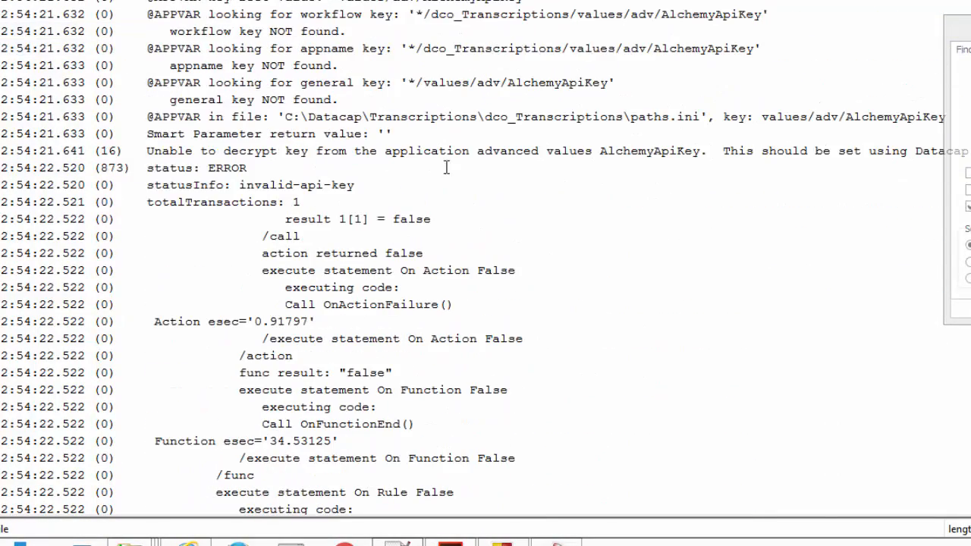
{"action": "double_click", "coordinate": [397, 221]}
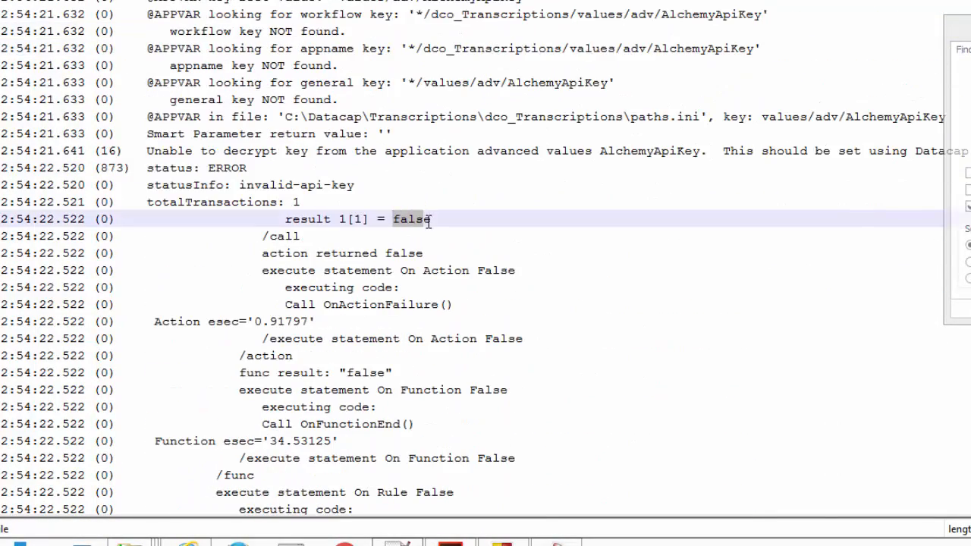
{"action": "left_click", "coordinate": [426, 172]}
{"action": "scroll", "coordinate": [432, 167], "scroll_direction": "up", "scroll_amount": 3}
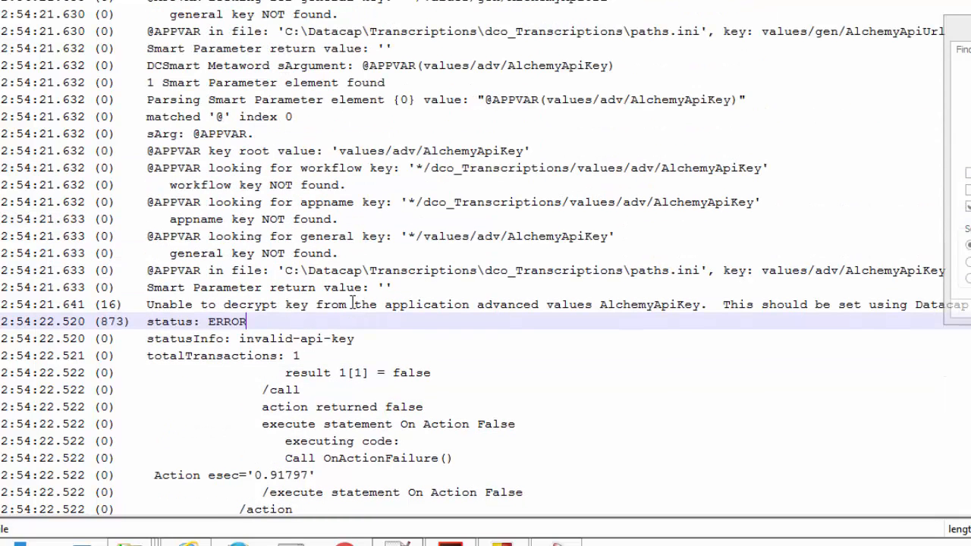
{"action": "scroll", "coordinate": [343, 309], "scroll_direction": "up", "scroll_amount": 2}
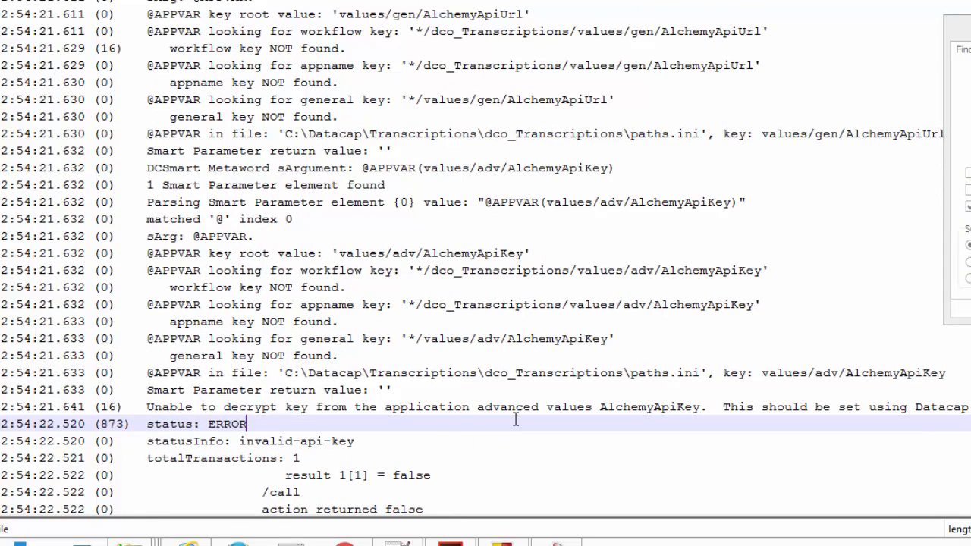
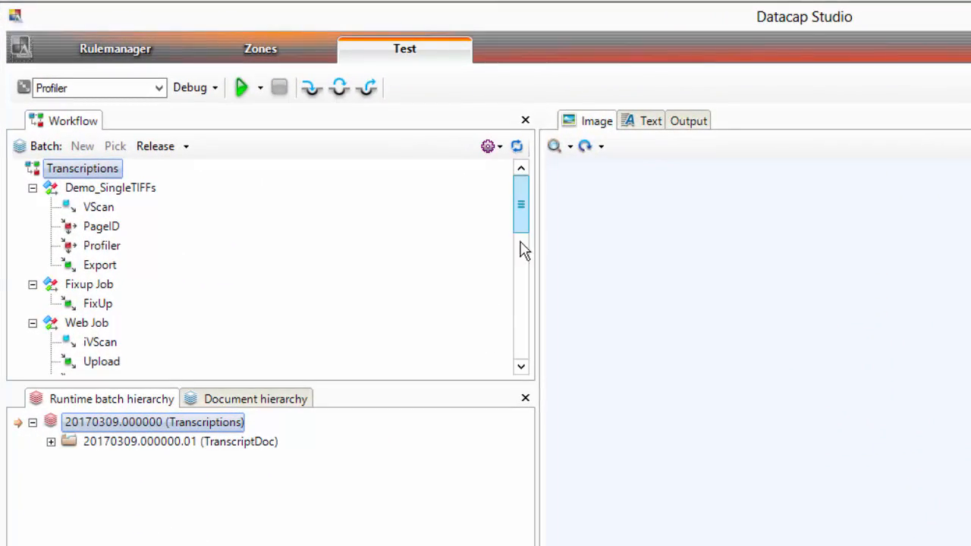
Put the running test batch under the Profiler task on hold.
{"action": "scroll", "coordinate": [523, 262], "scroll_direction": "down", "scroll_amount": 4}
{"action": "right_click", "coordinate": [157, 303]}
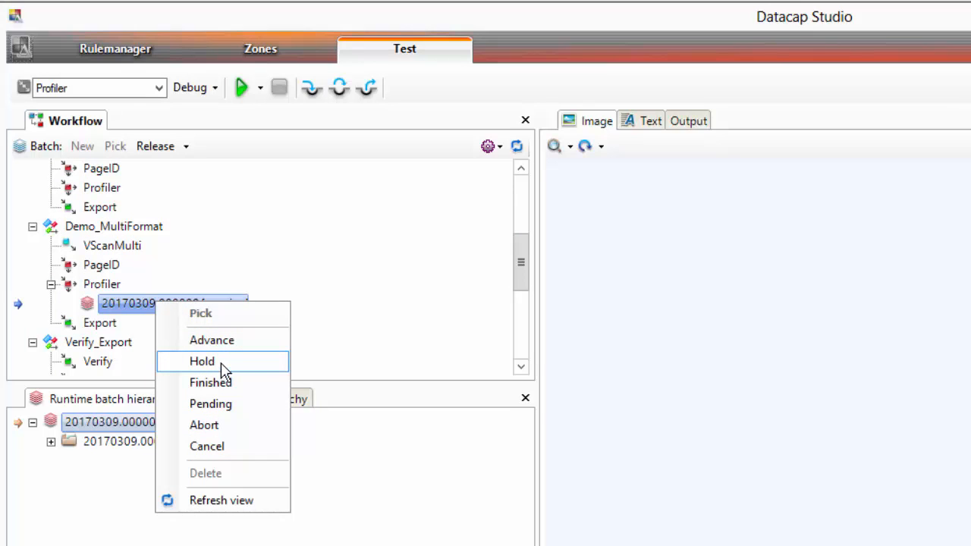
{"action": "left_click", "coordinate": [221, 364]}
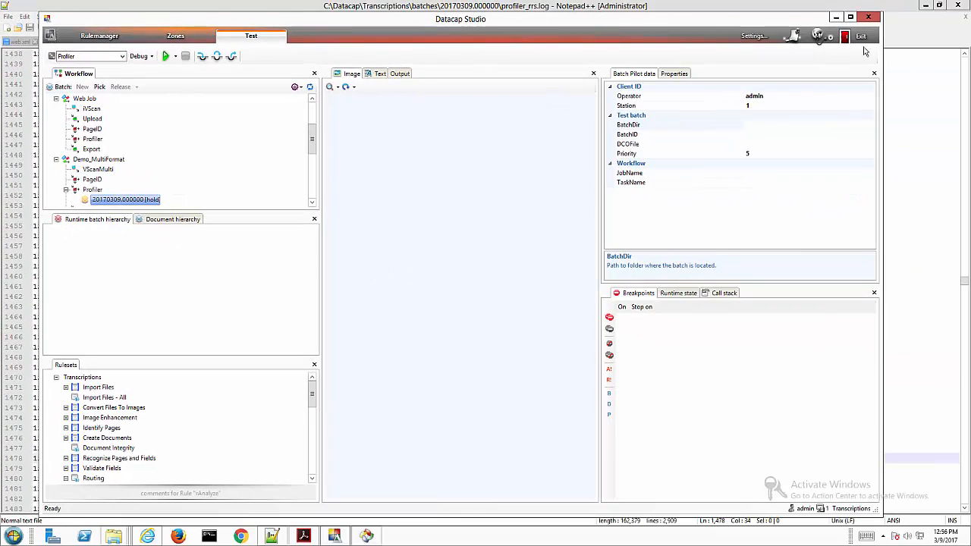
Restart Datacap Studio and log in to Taskmaster with user ID admin and the account password.
{"action": "left_click", "coordinate": [861, 38]}
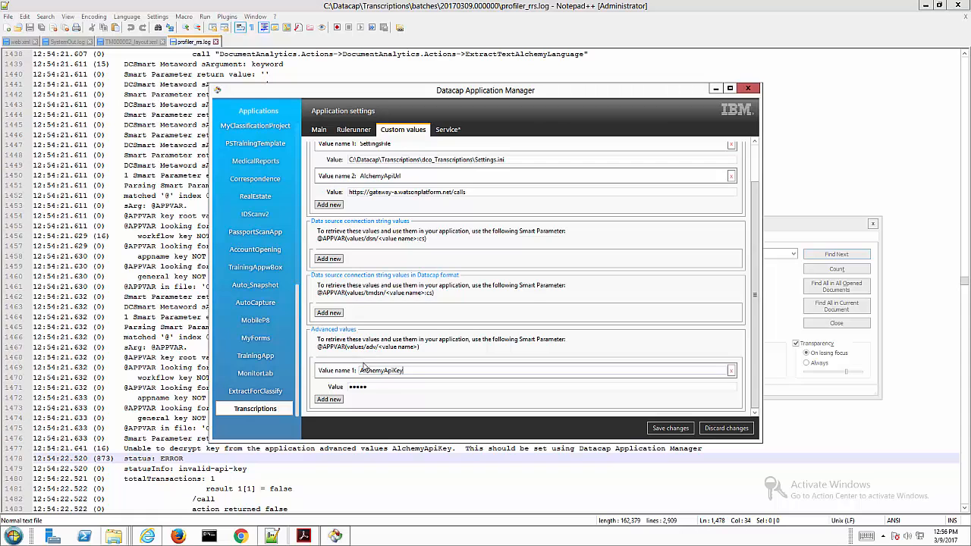
{"action": "left_click", "coordinate": [10, 536]}
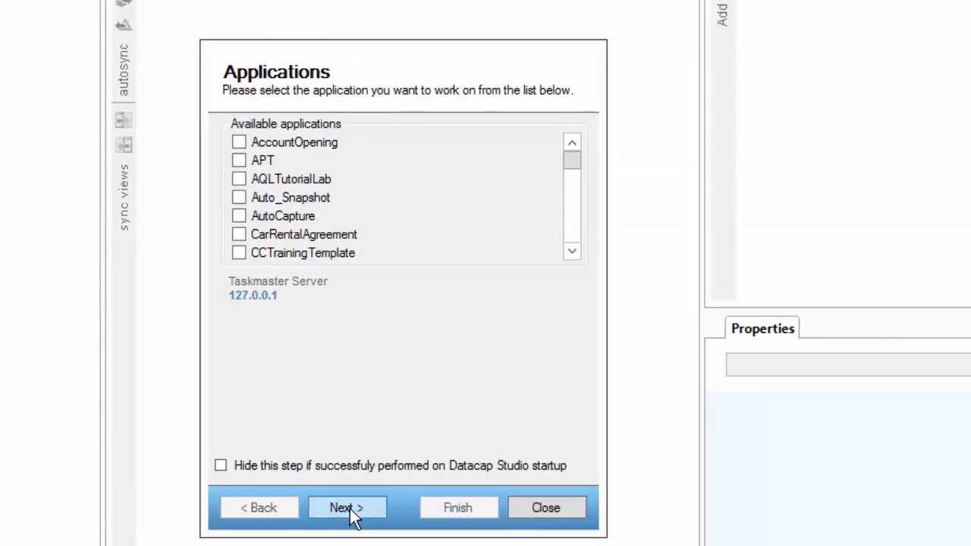
{"action": "left_click", "coordinate": [349, 508]}
{"action": "type", "text": "admin"}
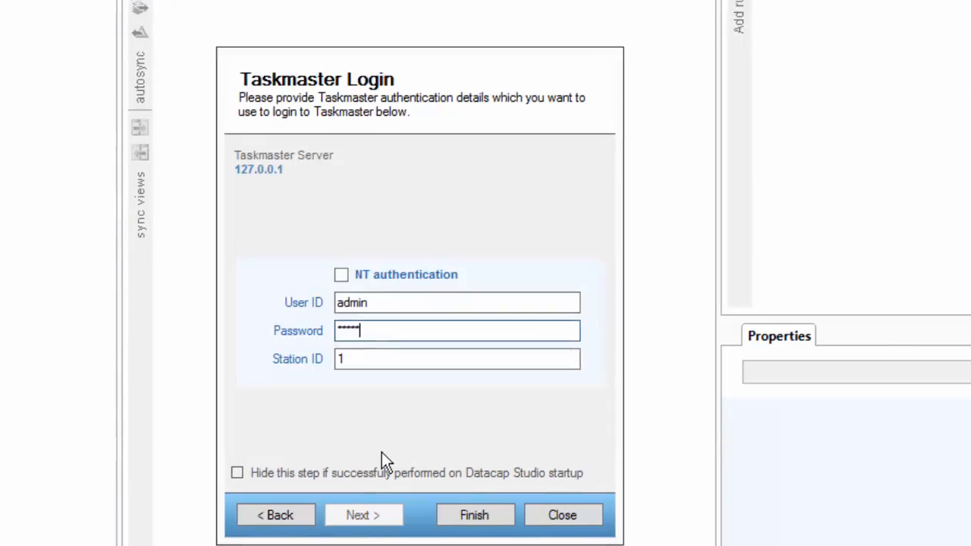
{"action": "key", "text": "Return"}
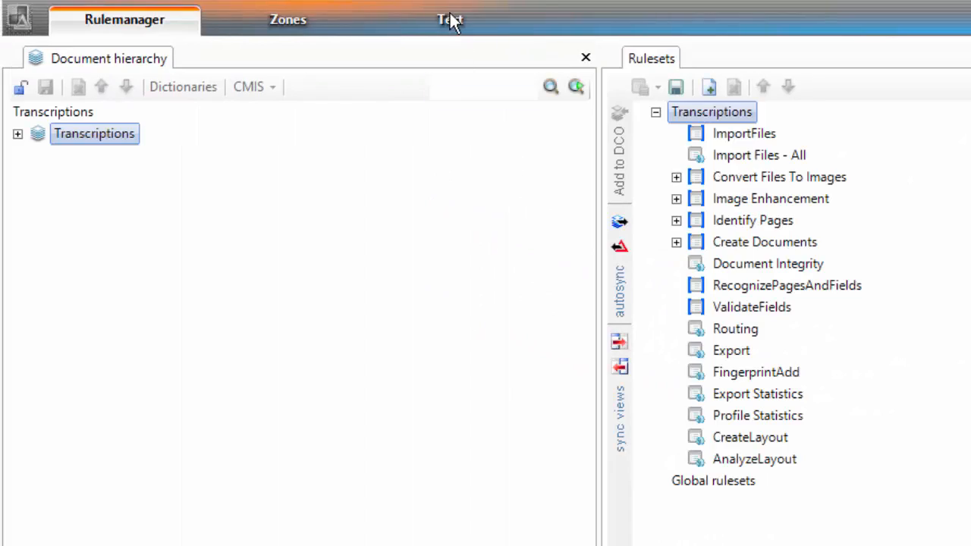
Pick the held test batch under the Profiler task of Demo_MultiFormat.
{"action": "left_click", "coordinate": [451, 20]}
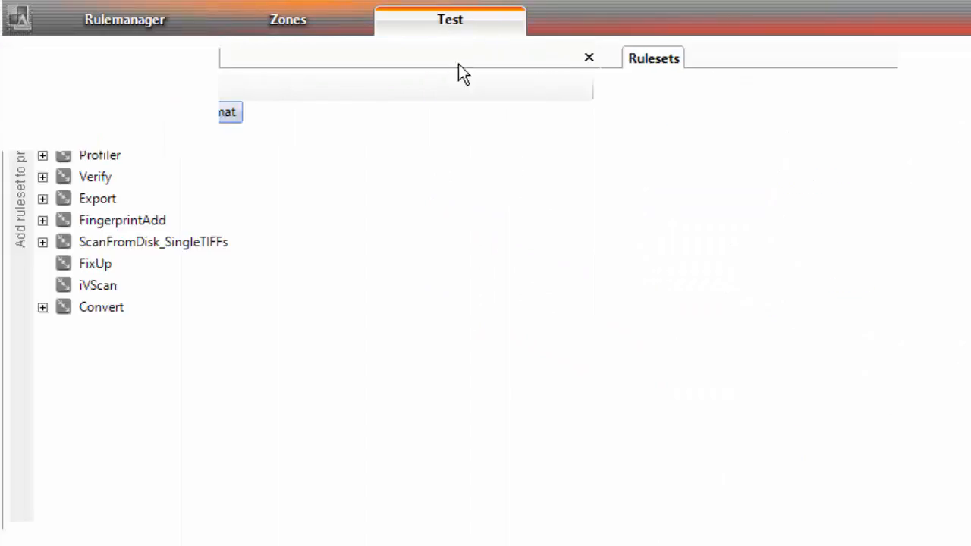
{"action": "left_click_drag", "start_coordinate": [583, 197], "coordinate": [396, 290]}
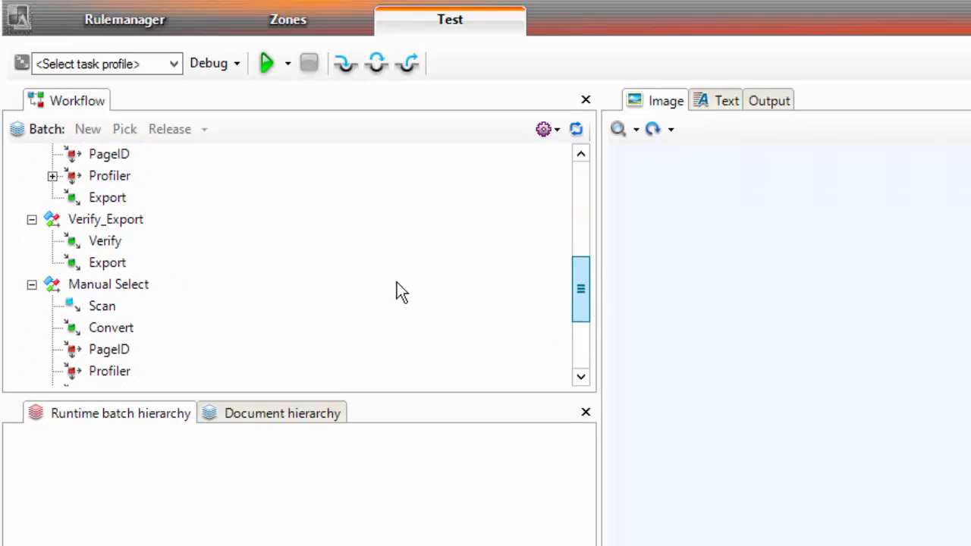
{"action": "left_click", "coordinate": [52, 176]}
{"action": "left_click", "coordinate": [155, 197]}
{"action": "right_click", "coordinate": [163, 198]}
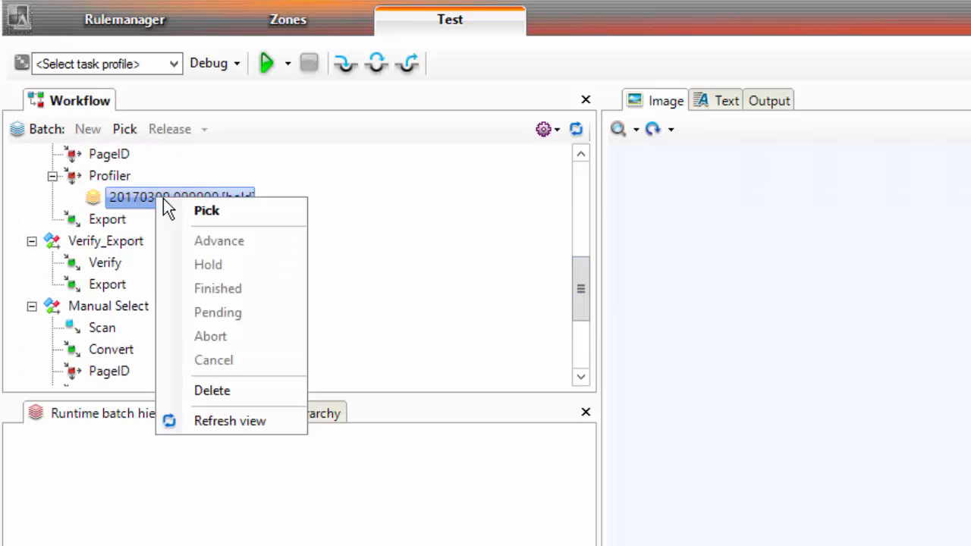
{"action": "left_click", "coordinate": [184, 210]}
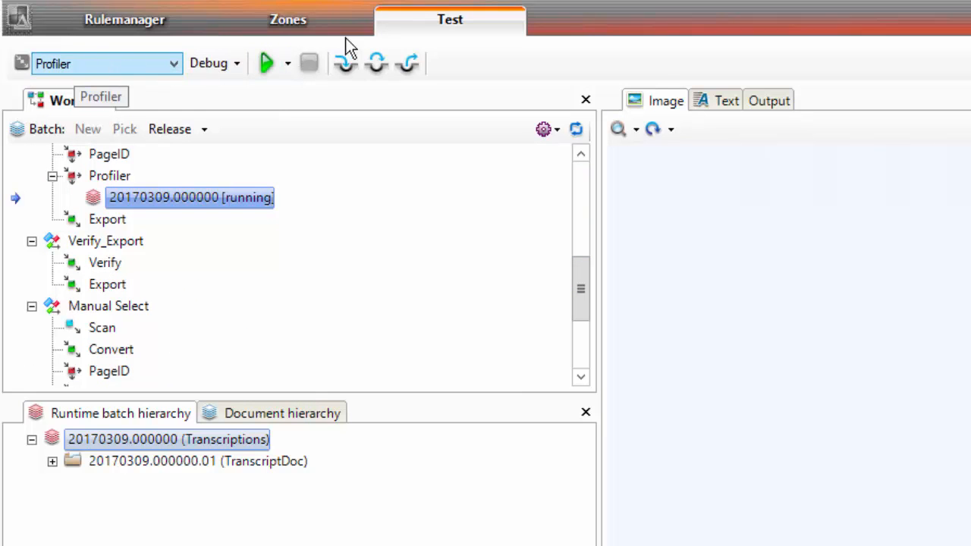
Run the Profiler task profile again on the picked batch and choose to keep it running.
{"action": "left_click", "coordinate": [269, 64]}
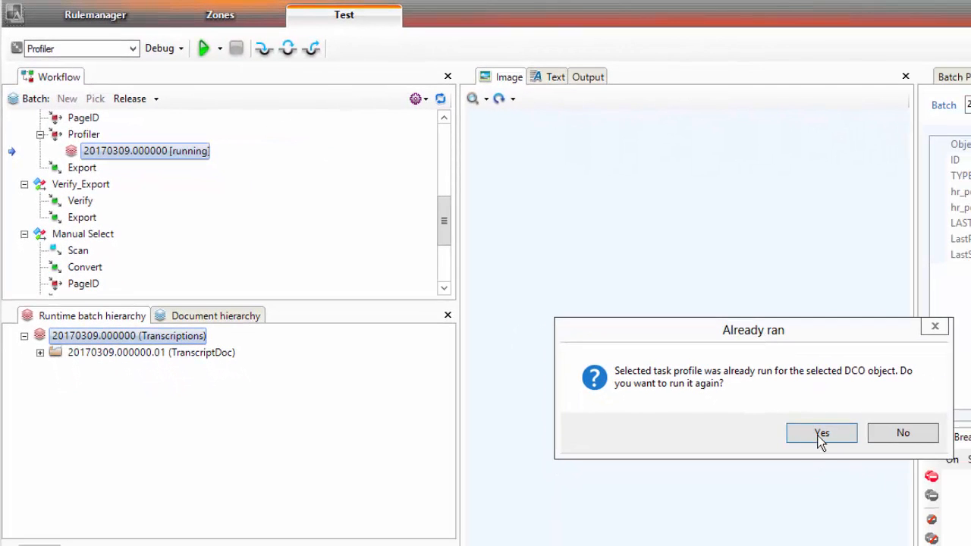
{"action": "left_click", "coordinate": [821, 436]}
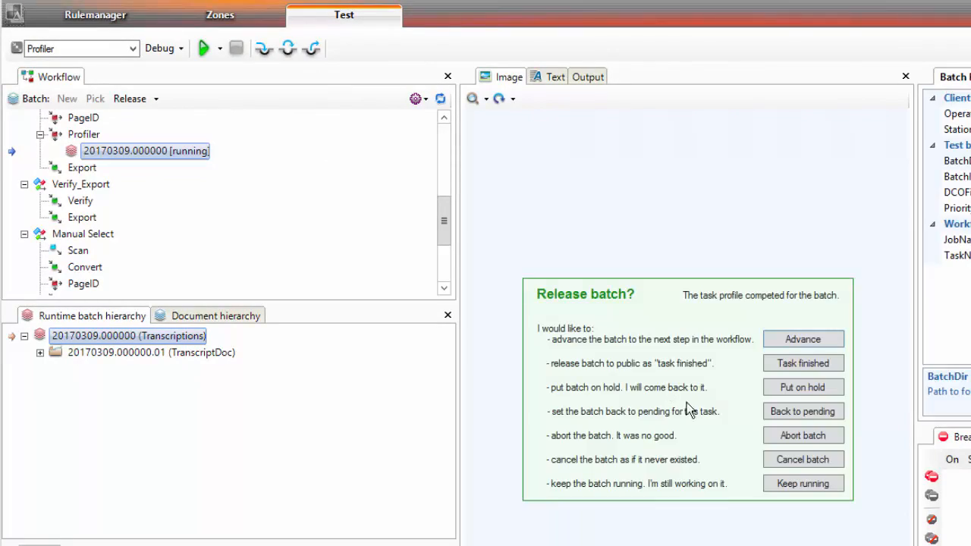
{"action": "left_click", "coordinate": [788, 483]}
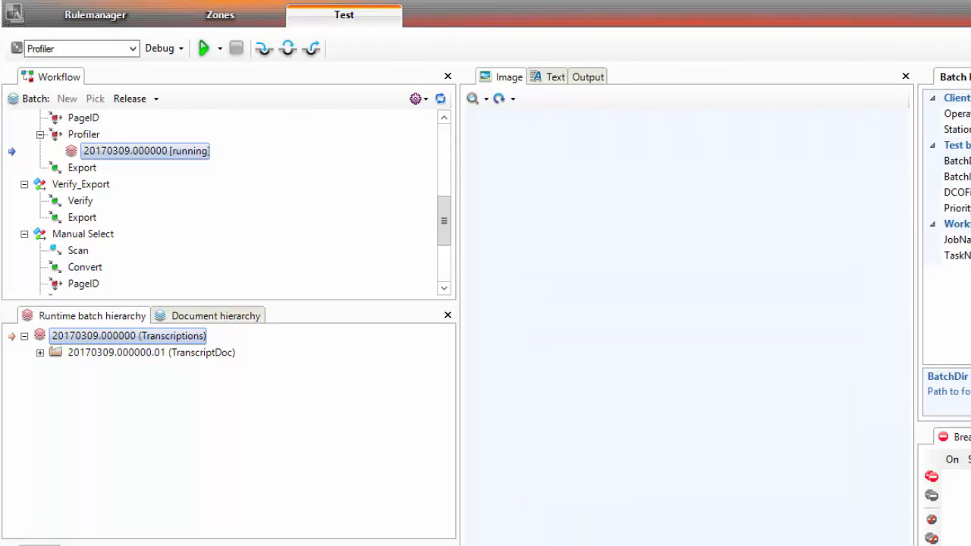
Switch to Notepad++ and reload the modified profiler_rrs.log and TM000002_layout.xml files.
{"action": "key", "text": "alt+Tab"}
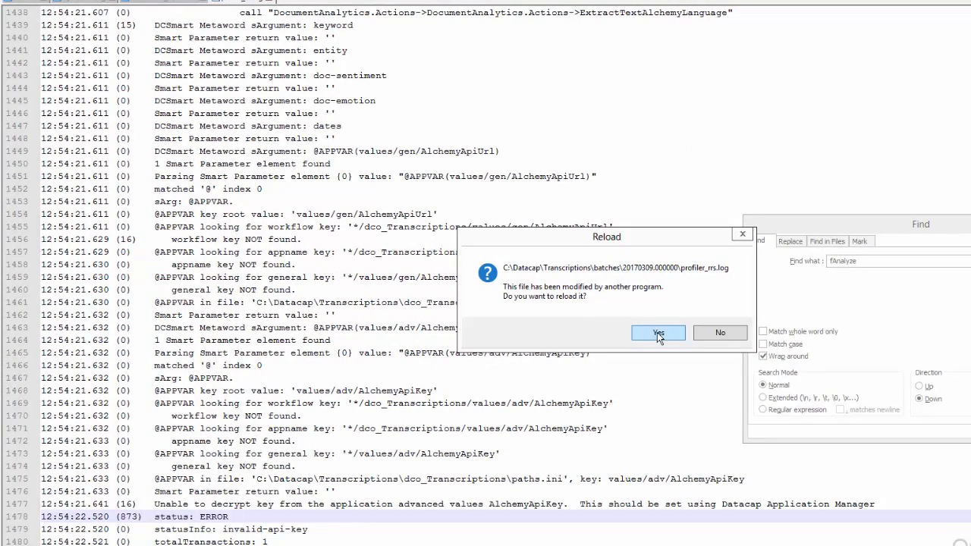
{"action": "left_click", "coordinate": [657, 332]}
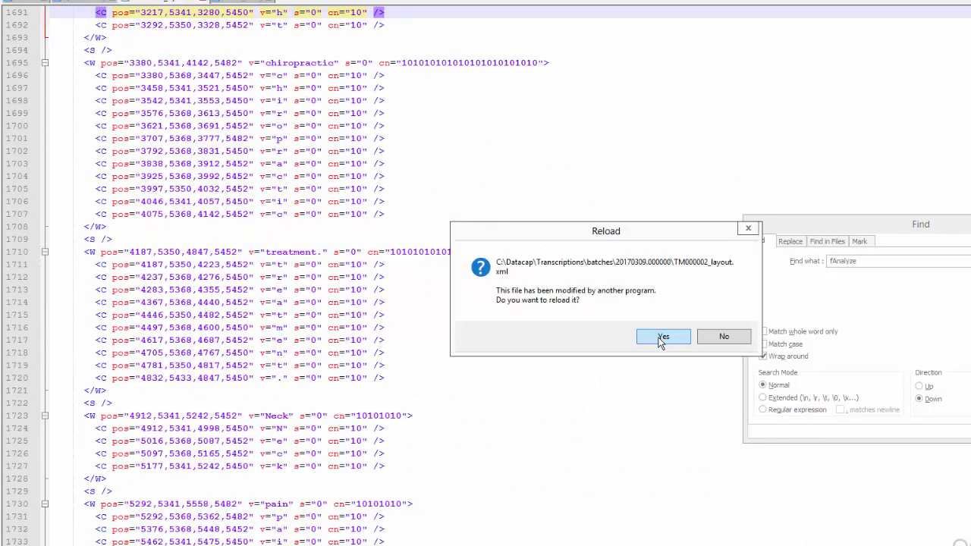
{"action": "left_click", "coordinate": [660, 338]}
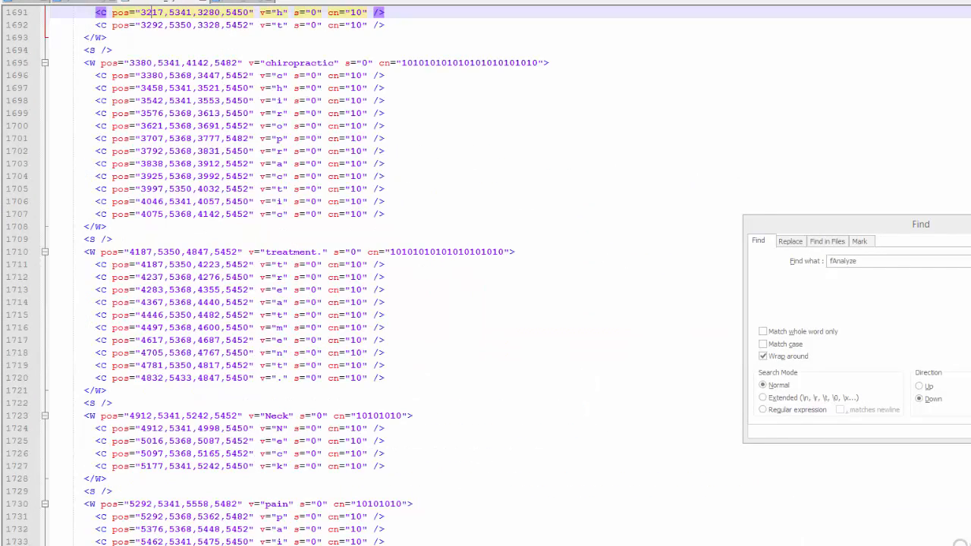
Review the docSentiment and entities results near the end of TM000002_layout.xml.
{"action": "scroll", "coordinate": [395, 276], "scroll_direction": "down", "scroll_amount": 20}
{"action": "scroll", "coordinate": [394, 276], "scroll_direction": "up", "scroll_amount": 20}
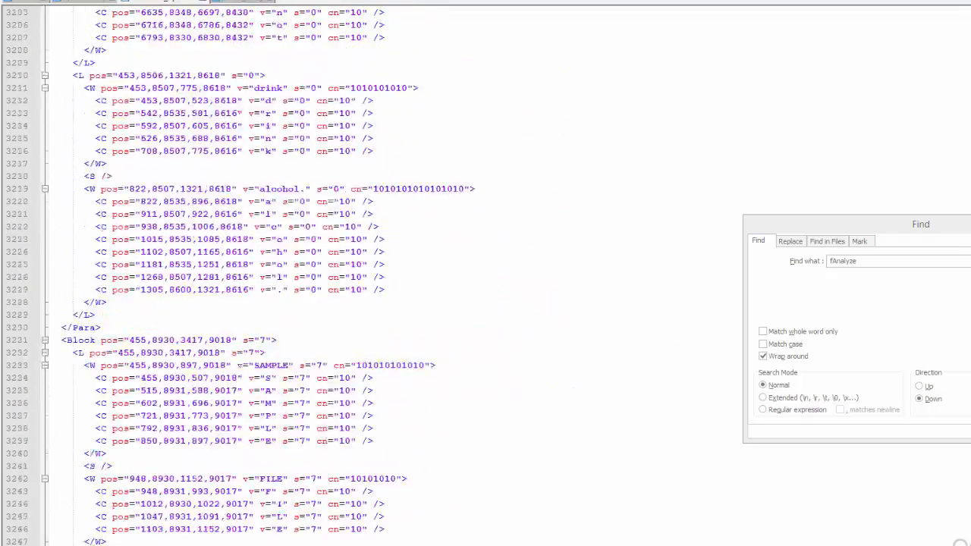
{"action": "scroll", "coordinate": [339, 388], "scroll_direction": "up", "scroll_amount": 3}
{"action": "scroll", "coordinate": [339, 388], "scroll_direction": "down", "scroll_amount": 15}
{"action": "left_click", "coordinate": [288, 393]}
{"action": "scroll", "coordinate": [288, 393], "scroll_direction": "down", "scroll_amount": 15}
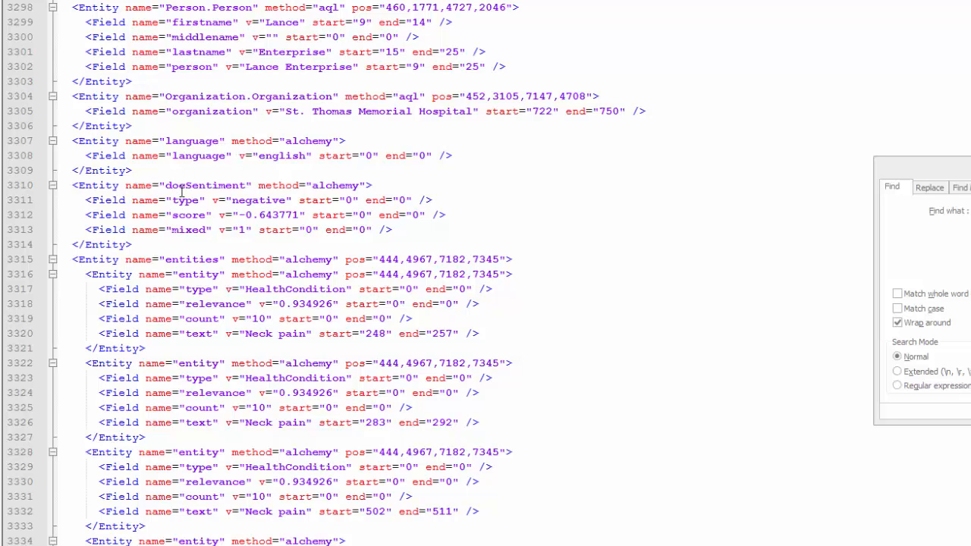
{"action": "left_click", "coordinate": [276, 201]}
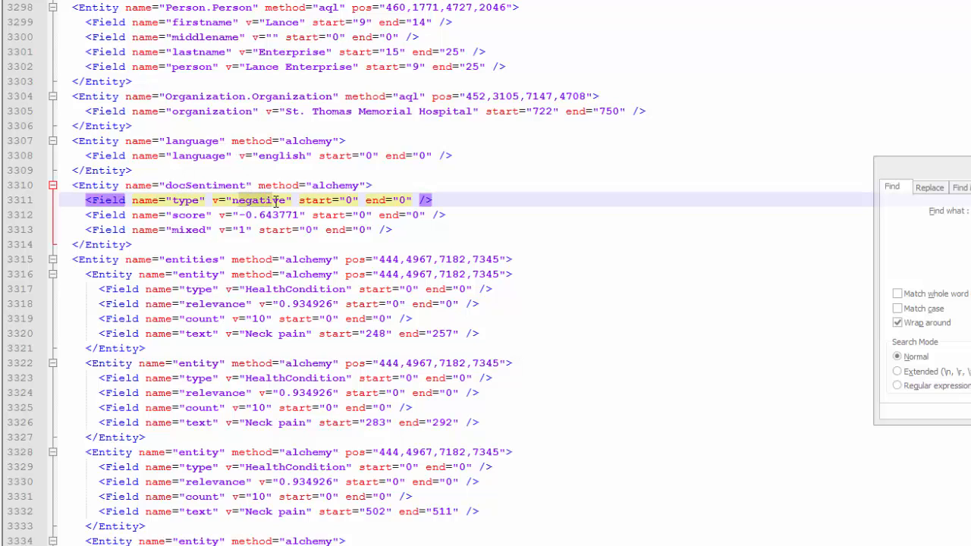
{"action": "left_click", "coordinate": [240, 215]}
{"action": "type", "text": "-"}
{"action": "left_click", "coordinate": [244, 334]}
{"action": "scroll", "coordinate": [250, 349], "scroll_direction": "down", "scroll_amount": 2}
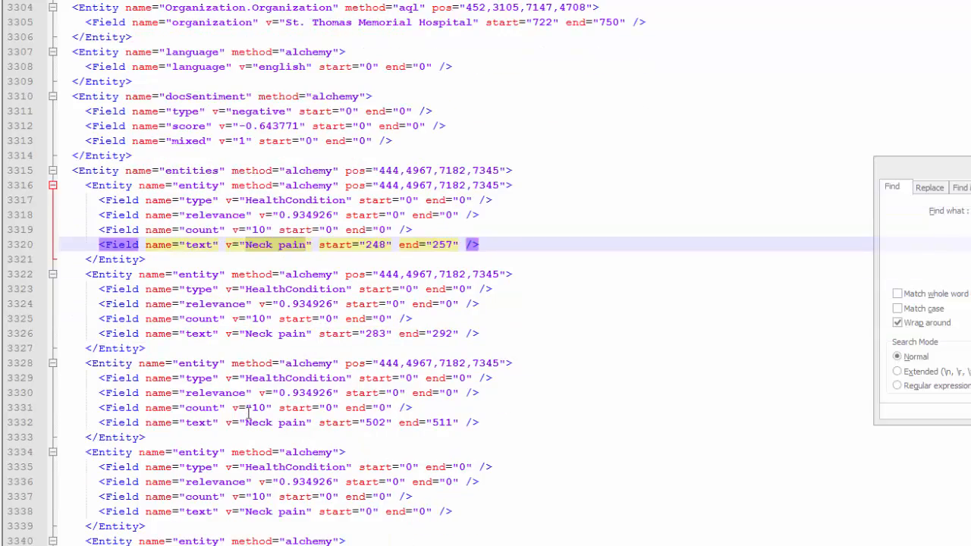
Scroll through the remaining entity, keywords and docEmotions entries returned by AlchemyAPI.
{"action": "scroll", "coordinate": [251, 414], "scroll_direction": "down", "scroll_amount": 8}
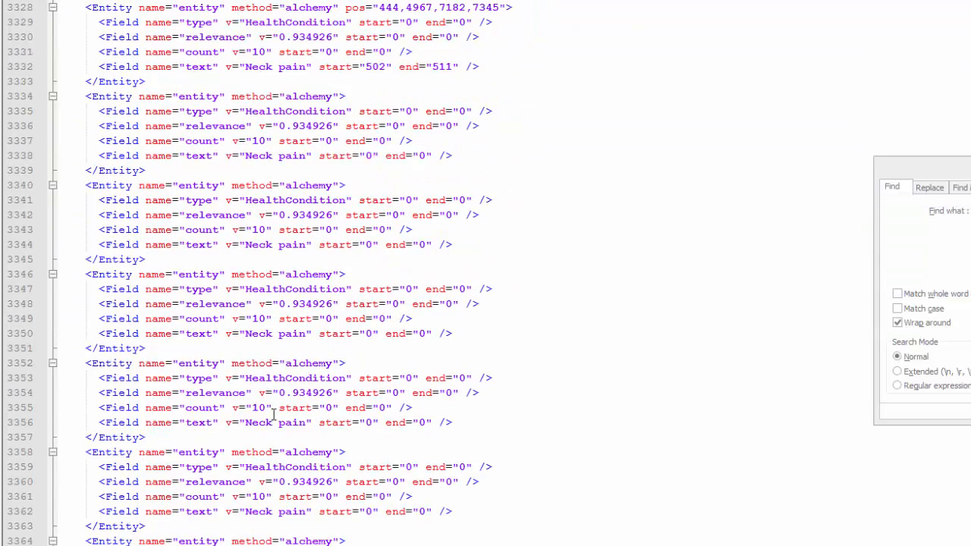
{"action": "scroll", "coordinate": [275, 402], "scroll_direction": "down", "scroll_amount": 9}
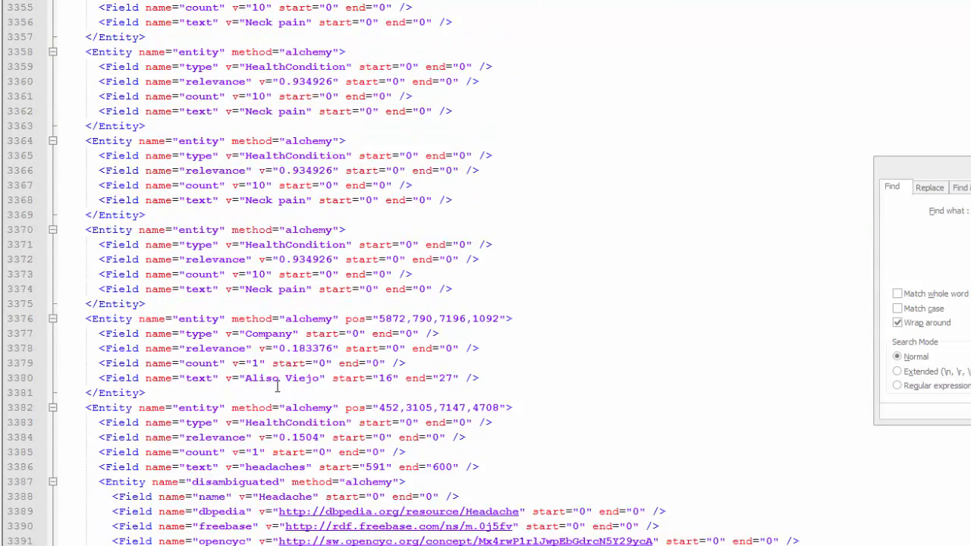
{"action": "scroll", "coordinate": [280, 377], "scroll_direction": "down", "scroll_amount": 2}
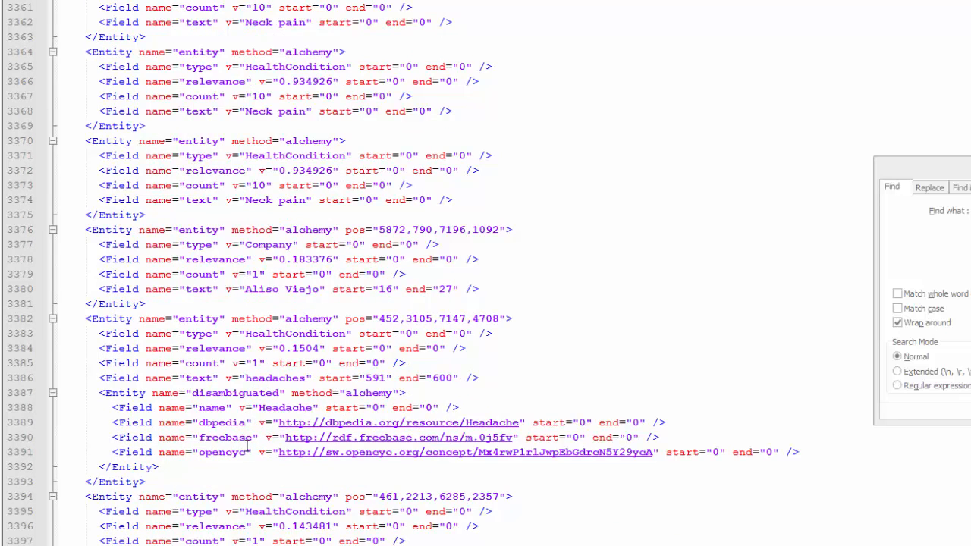
{"action": "scroll", "coordinate": [248, 444], "scroll_direction": "down", "scroll_amount": 5}
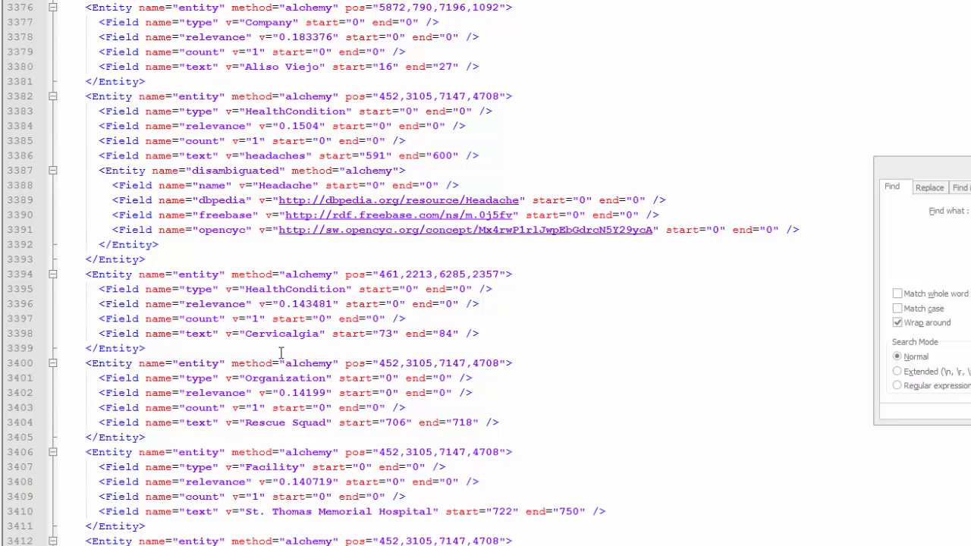
{"action": "scroll", "coordinate": [296, 485], "scroll_direction": "down", "scroll_amount": 1}
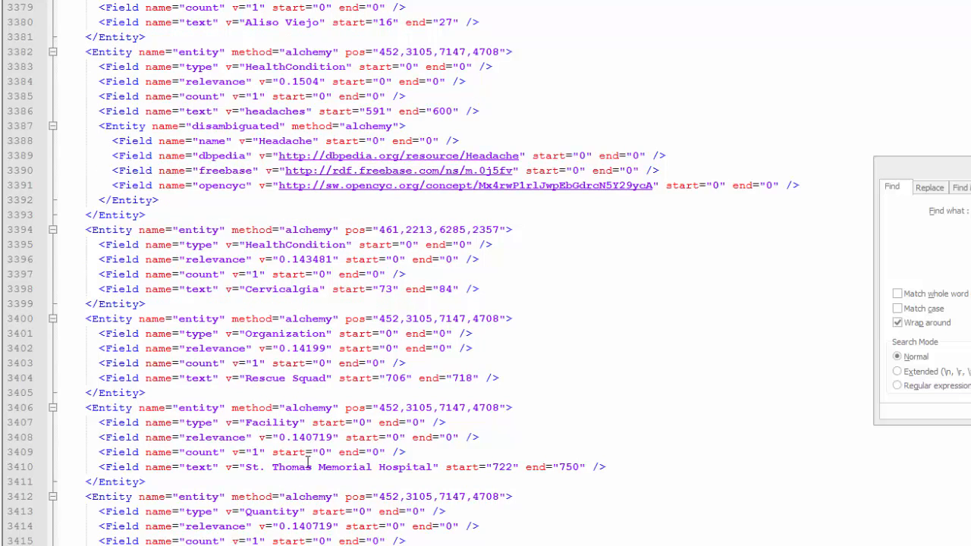
{"action": "scroll", "coordinate": [325, 498], "scroll_direction": "down", "scroll_amount": 2}
{"action": "scroll", "coordinate": [325, 498], "scroll_direction": "down", "scroll_amount": 1}
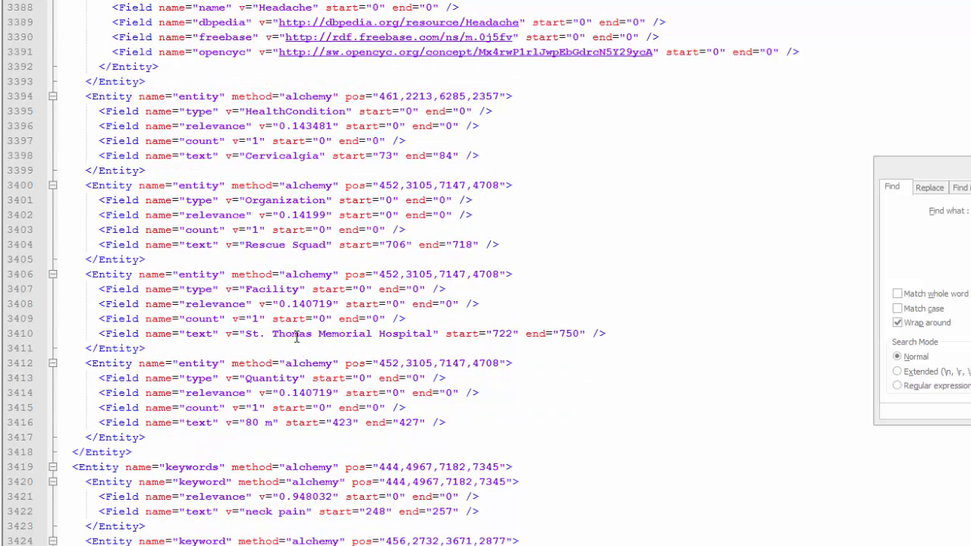
{"action": "scroll", "coordinate": [306, 482], "scroll_direction": "down", "scroll_amount": 8}
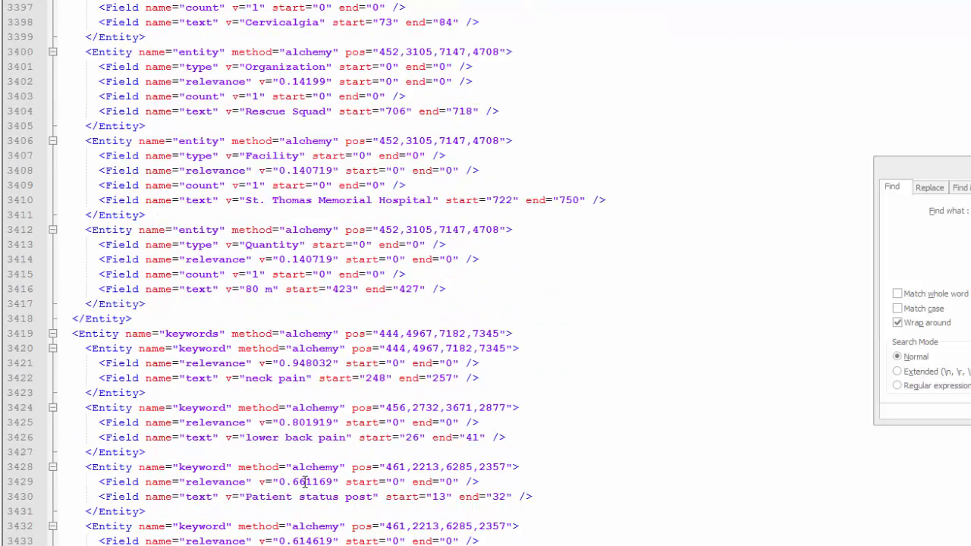
{"action": "scroll", "coordinate": [306, 482], "scroll_direction": "down", "scroll_amount": 2}
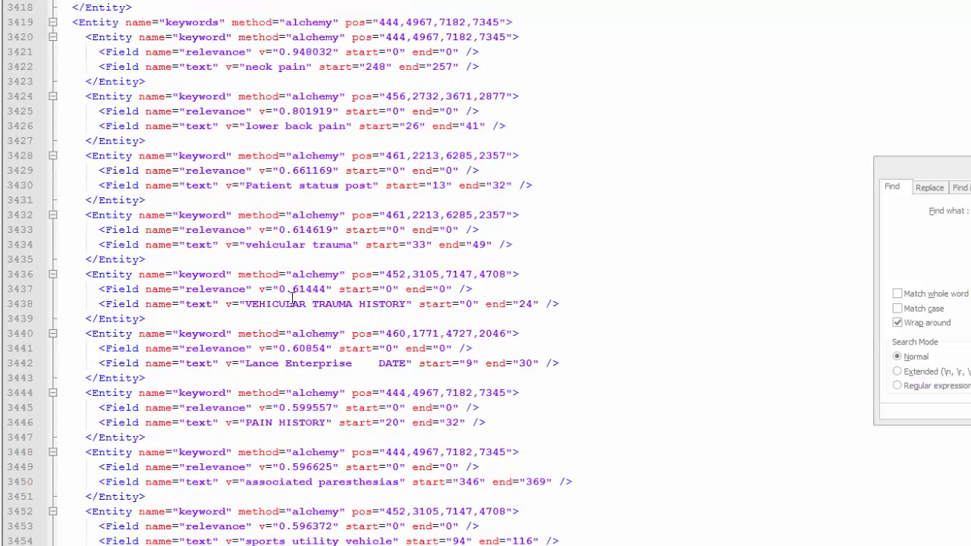
{"action": "left_click_drag", "start_coordinate": [245, 304], "coordinate": [408, 304]}
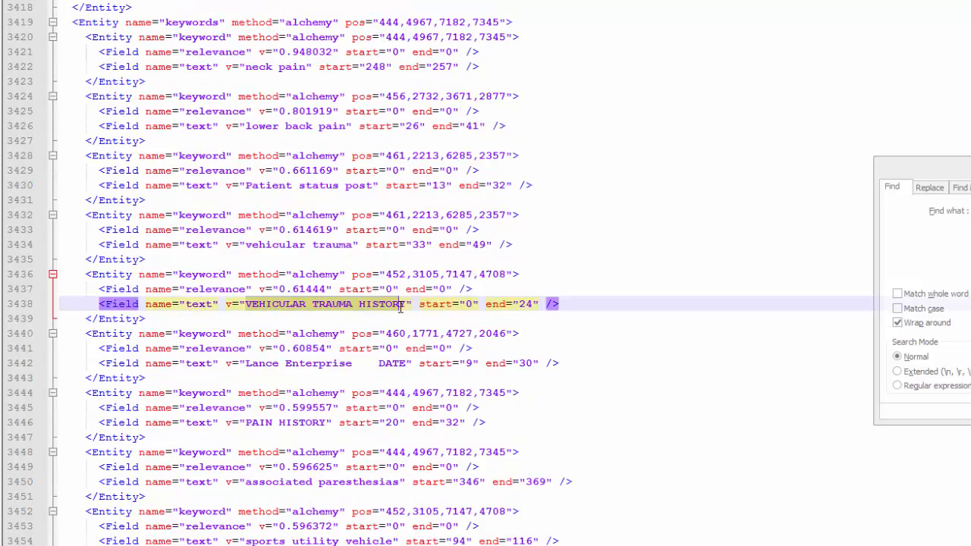
{"action": "scroll", "coordinate": [364, 364], "scroll_direction": "down", "scroll_amount": 20}
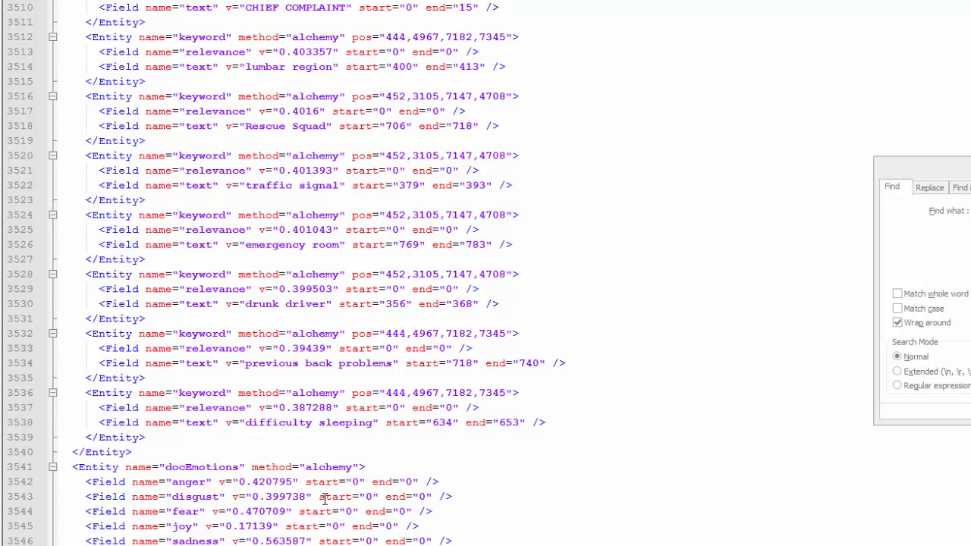
Search the layout file for name and review the Person and keyword Entity elements.
{"action": "scroll", "coordinate": [370, 414], "scroll_direction": "up", "scroll_amount": 4}
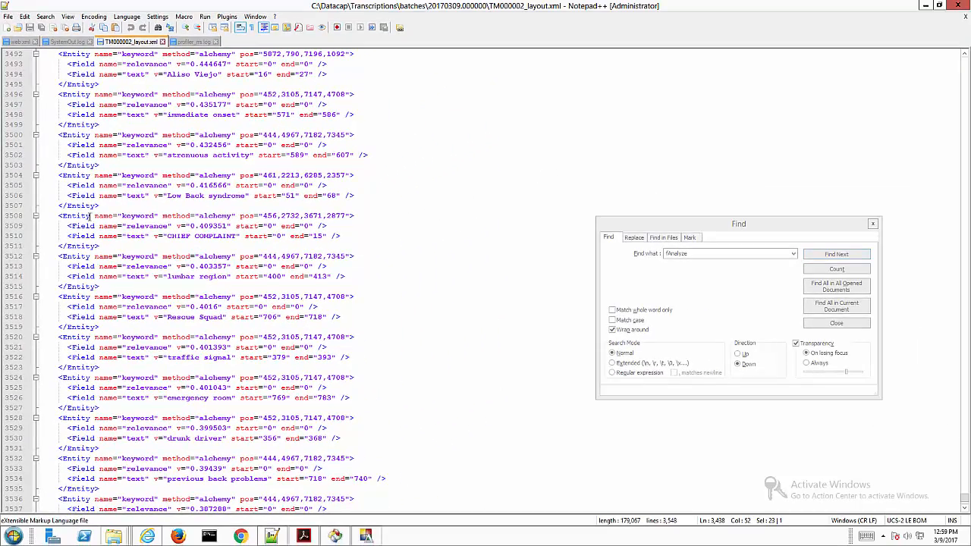
{"action": "scroll", "coordinate": [414, 220], "scroll_direction": "up", "scroll_amount": 20}
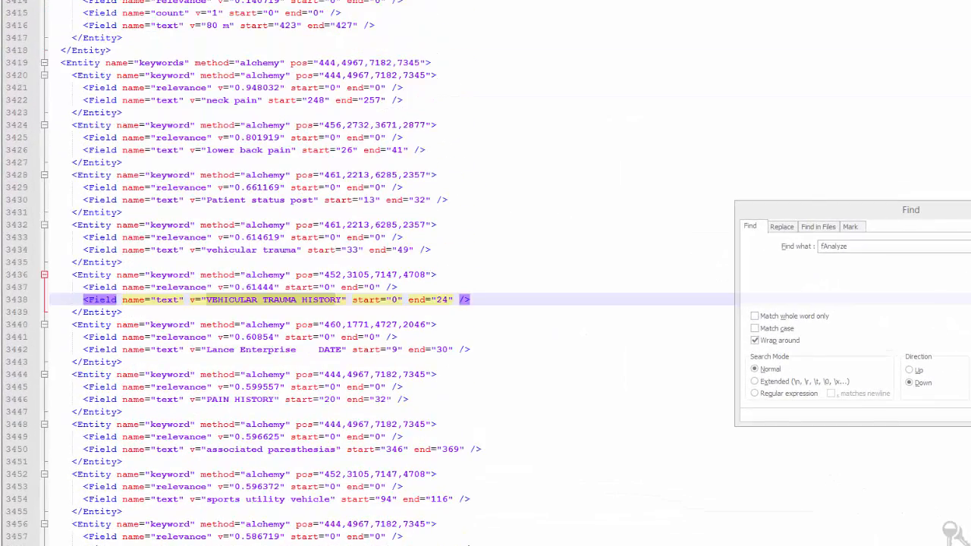
{"action": "scroll", "coordinate": [740, 298], "scroll_direction": "up", "scroll_amount": 20}
{"action": "left_click_drag", "start_coordinate": [853, 245], "coordinate": [755, 249]}
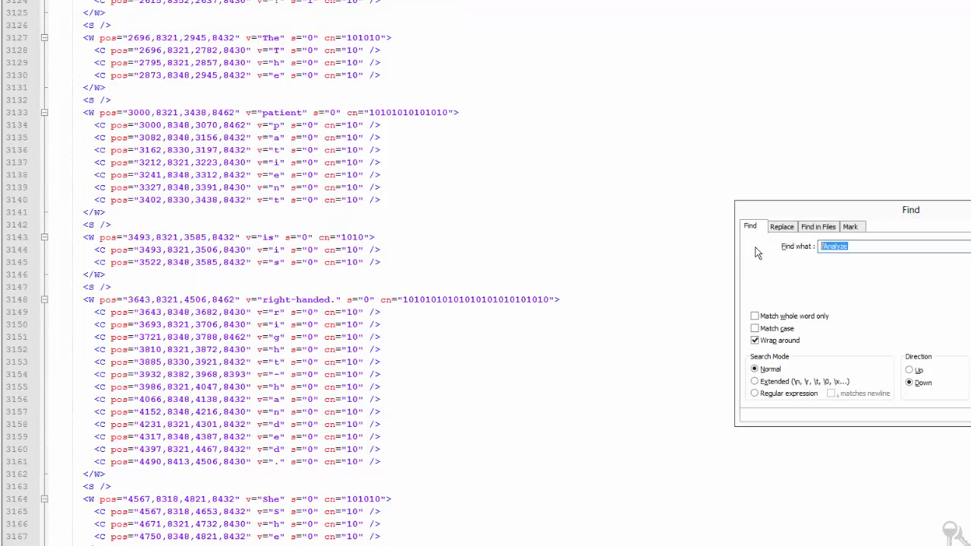
{"action": "type", "text": "name"}
{"action": "key", "text": "Return"}
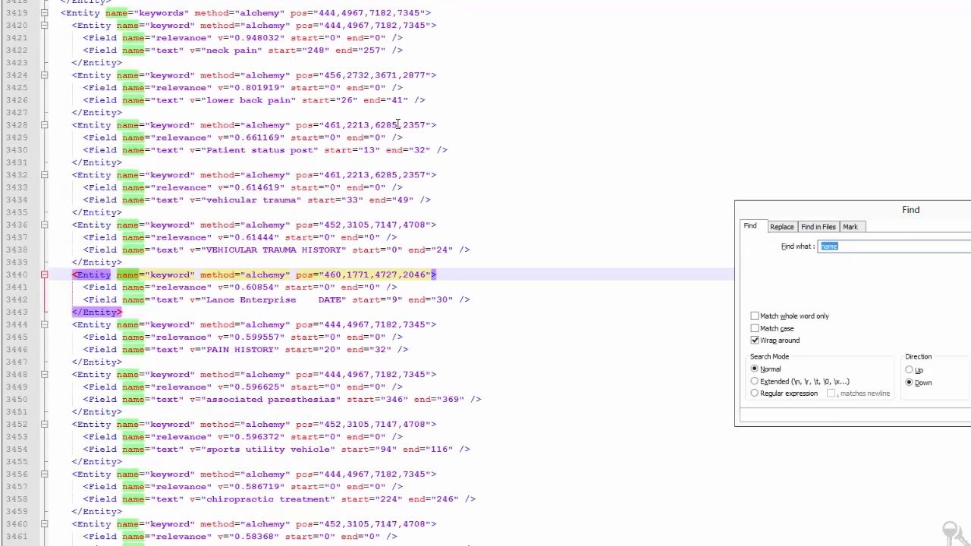
{"action": "left_click", "coordinate": [268, 262]}
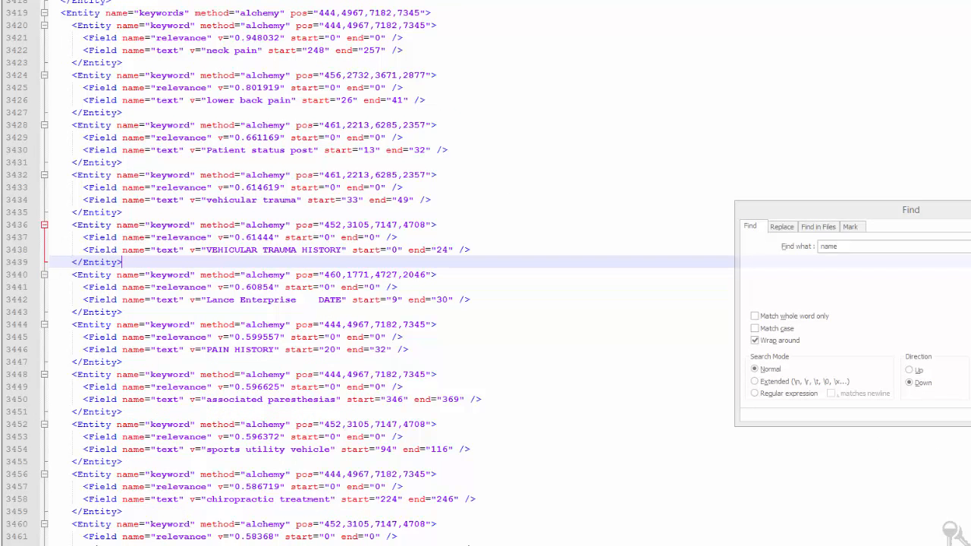
{"action": "scroll", "coordinate": [268, 262], "scroll_direction": "up", "scroll_amount": 20}
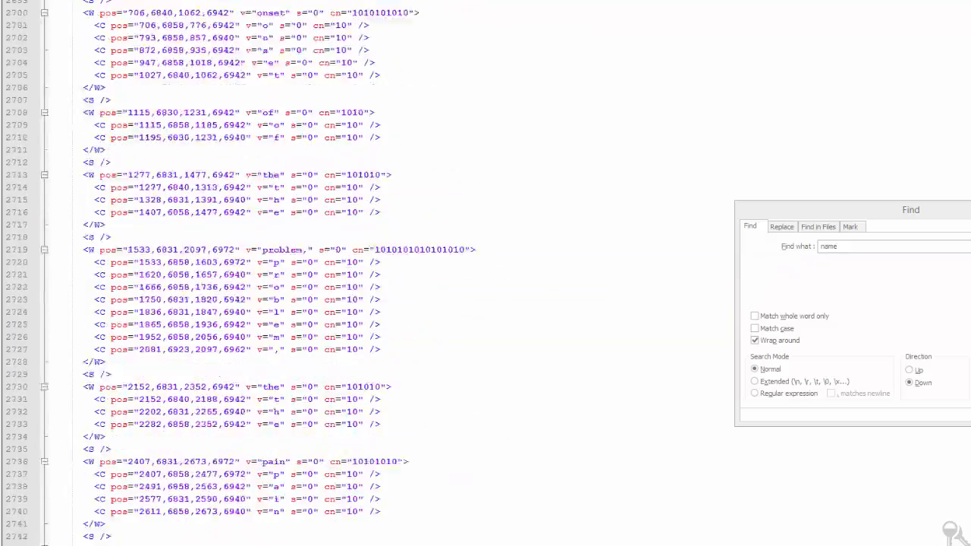
{"action": "scroll", "coordinate": [267, 261], "scroll_direction": "down", "scroll_amount": 20}
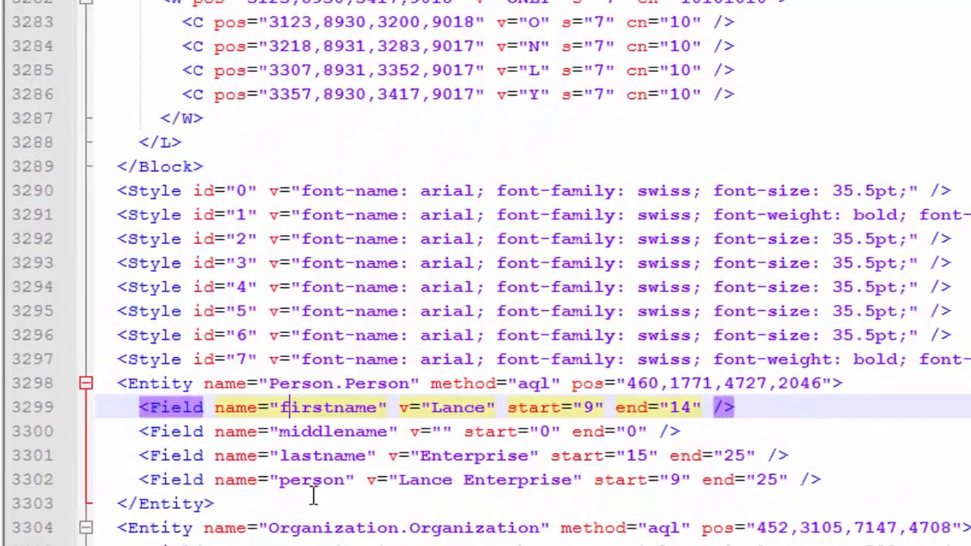
Review the Person and Organization entity fields near the end of the layout file.
{"action": "left_click_drag", "start_coordinate": [311, 496], "coordinate": [311, 490]}
{"action": "left_click", "coordinate": [421, 501]}
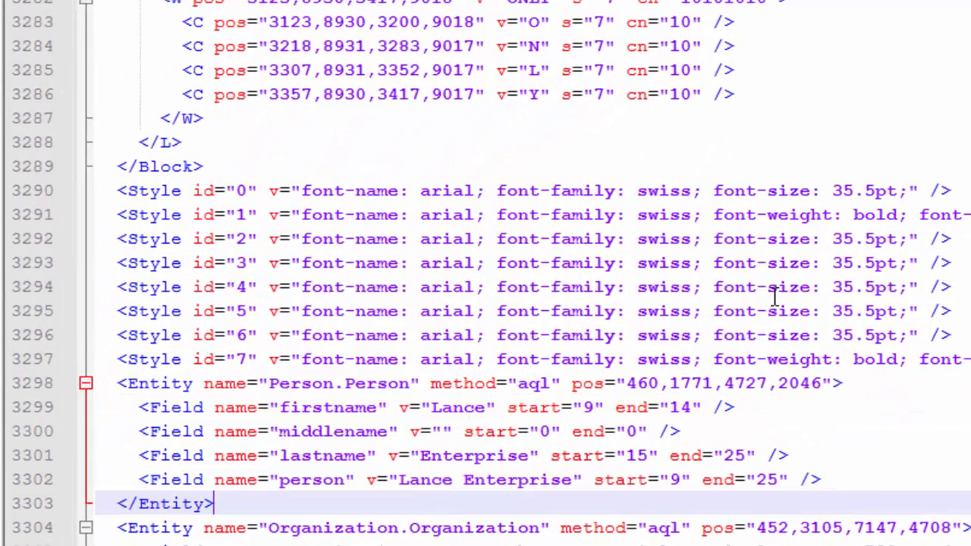
{"action": "scroll", "coordinate": [551, 407], "scroll_direction": "down", "scroll_amount": 6}
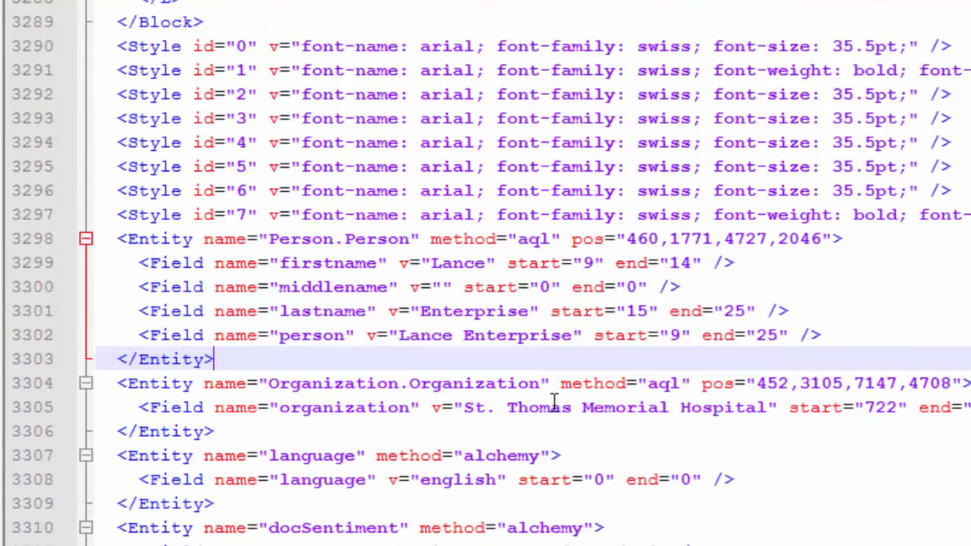
{"action": "scroll", "coordinate": [554, 414], "scroll_direction": "down", "scroll_amount": 4}
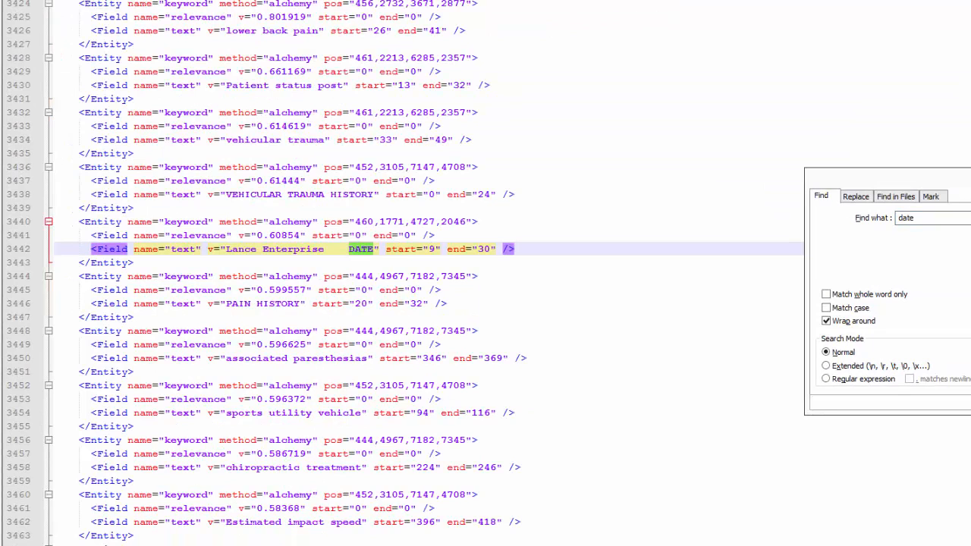
Search the layout file for each occurrence of date and review the matches.
{"action": "key", "text": "Return"}
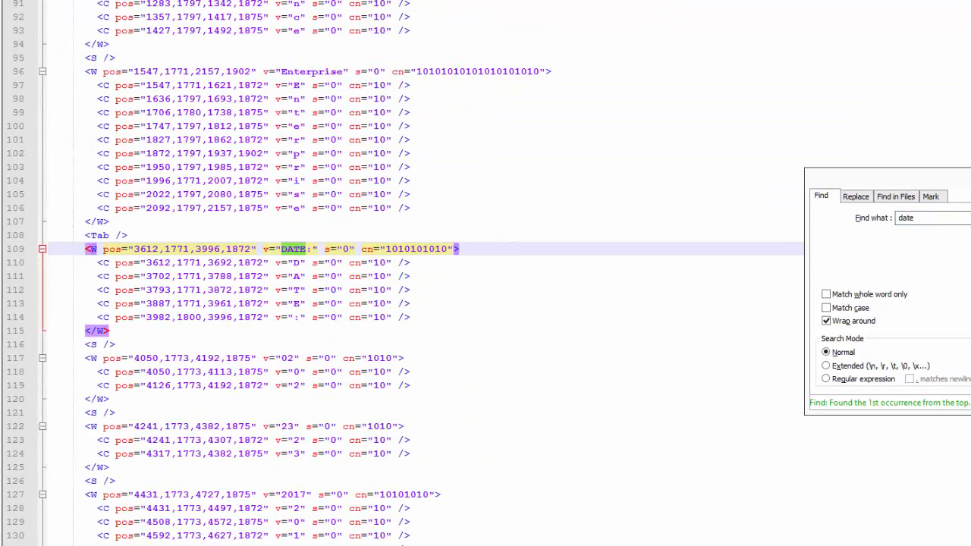
{"action": "key", "text": "Return"}
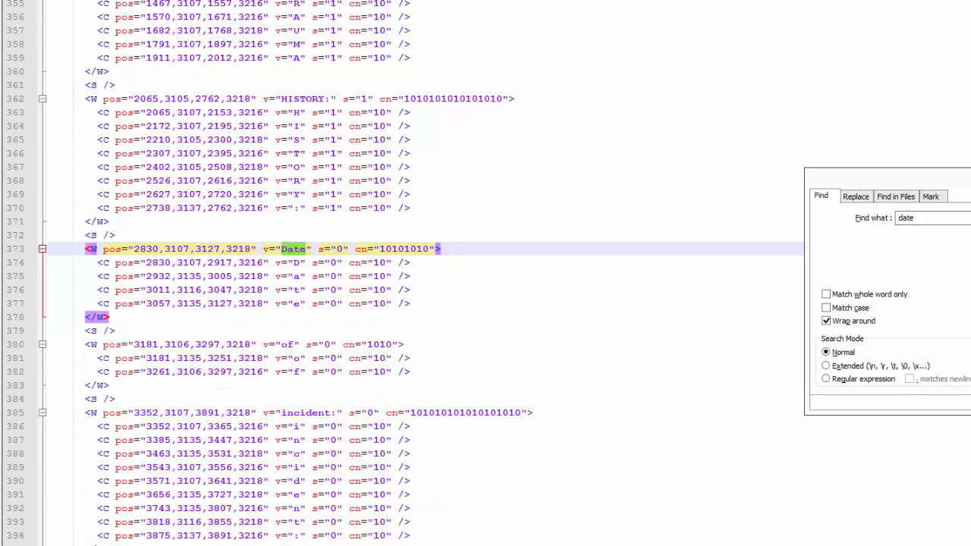
{"action": "key", "text": "Return"}
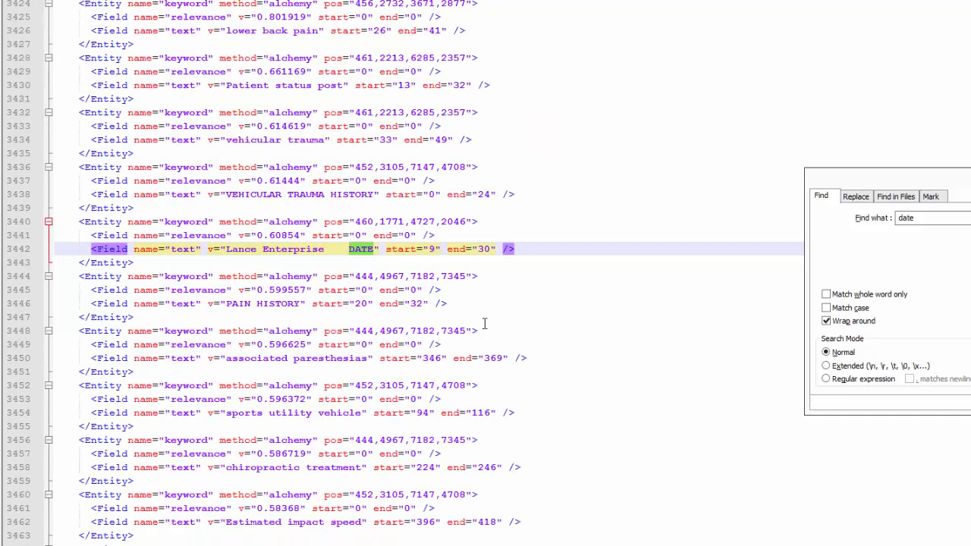
{"action": "double_click", "coordinate": [916, 220]}
{"action": "scroll", "coordinate": [429, 273], "scroll_direction": "up", "scroll_amount": 20}
{"action": "scroll", "coordinate": [429, 273], "scroll_direction": "down", "scroll_amount": 20}
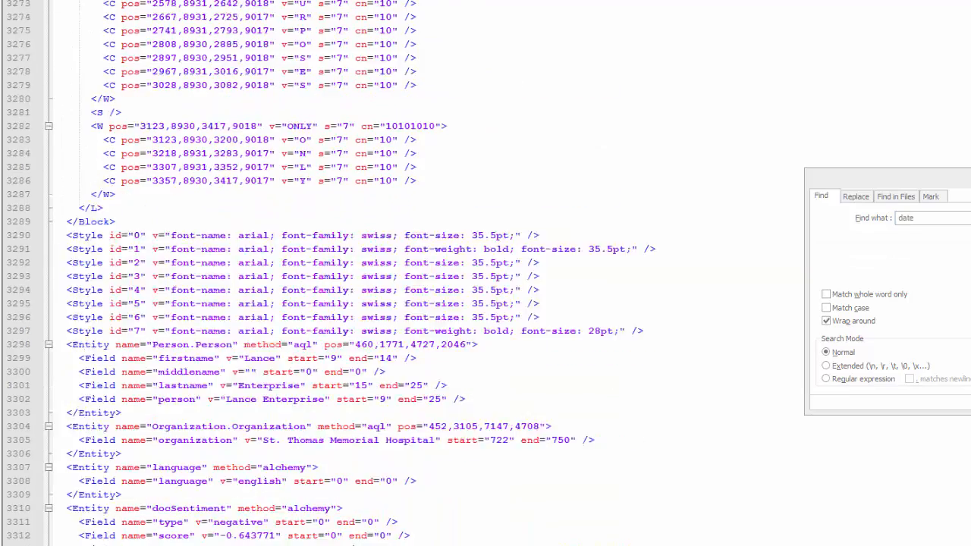
{"action": "scroll", "coordinate": [303, 273], "scroll_direction": "down", "scroll_amount": 2}
{"action": "scroll", "coordinate": [565, 398], "scroll_direction": "up", "scroll_amount": 7}
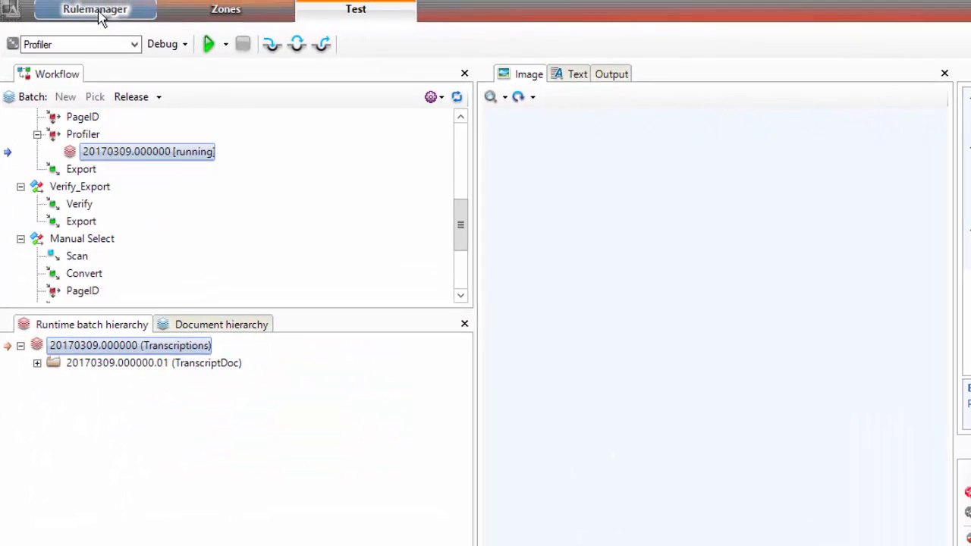
Return to Rulemanager and add a new ruleset under Transcriptions named PopulateWithInsight.
{"action": "left_click", "coordinate": [93, 11]}
{"action": "right_click", "coordinate": [546, 87]}
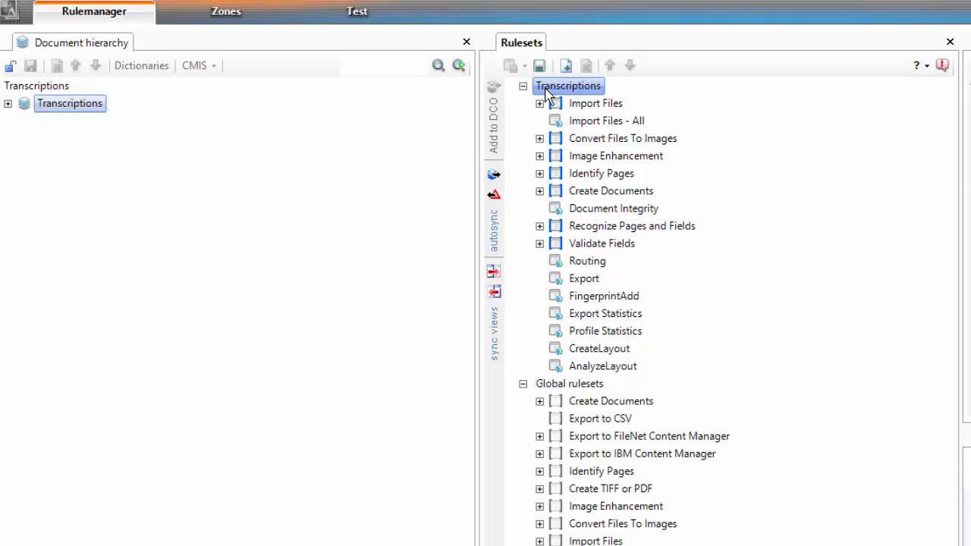
{"action": "left_click", "coordinate": [603, 98]}
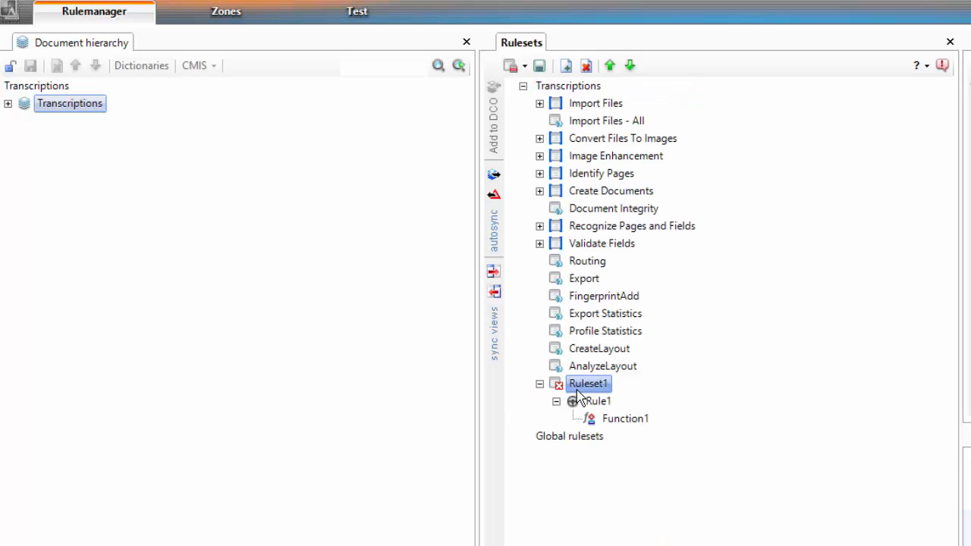
{"action": "left_click", "coordinate": [587, 385]}
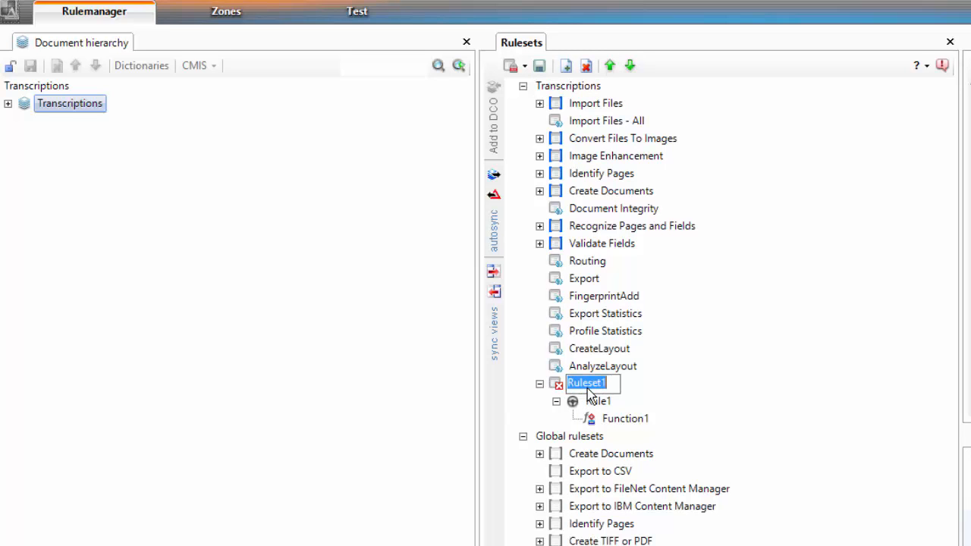
{"action": "type", "text": "PopulateWith"}
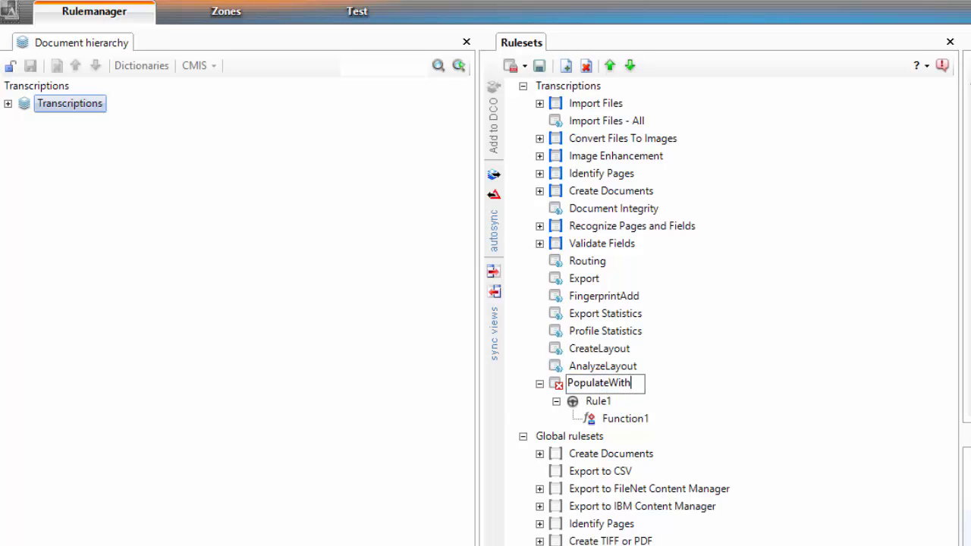
{"action": "type", "text": "Insight"}
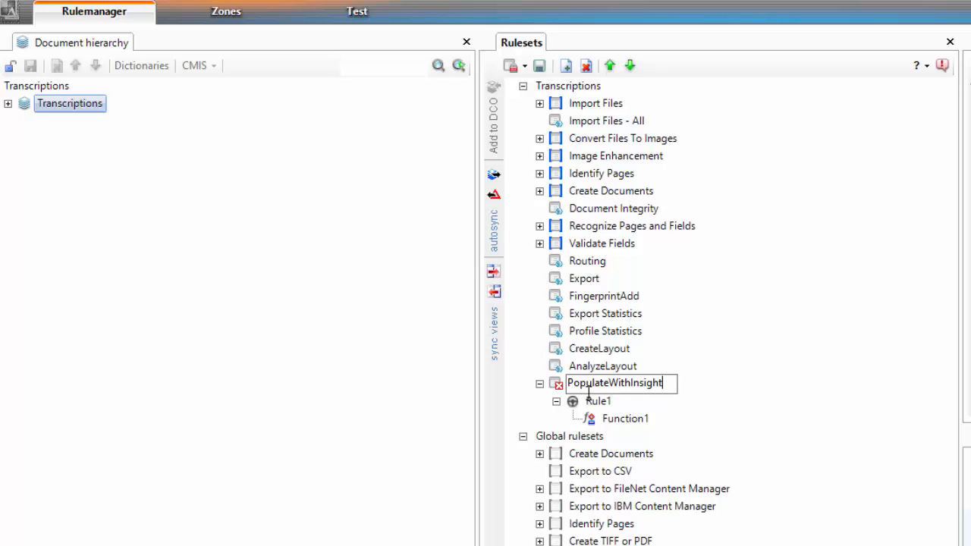
Expand the TranscriptDoc hierarchy down to TranscriptMain and rename the new ruleset's rule as rPopulateName.
{"action": "left_click", "coordinate": [7, 103]}
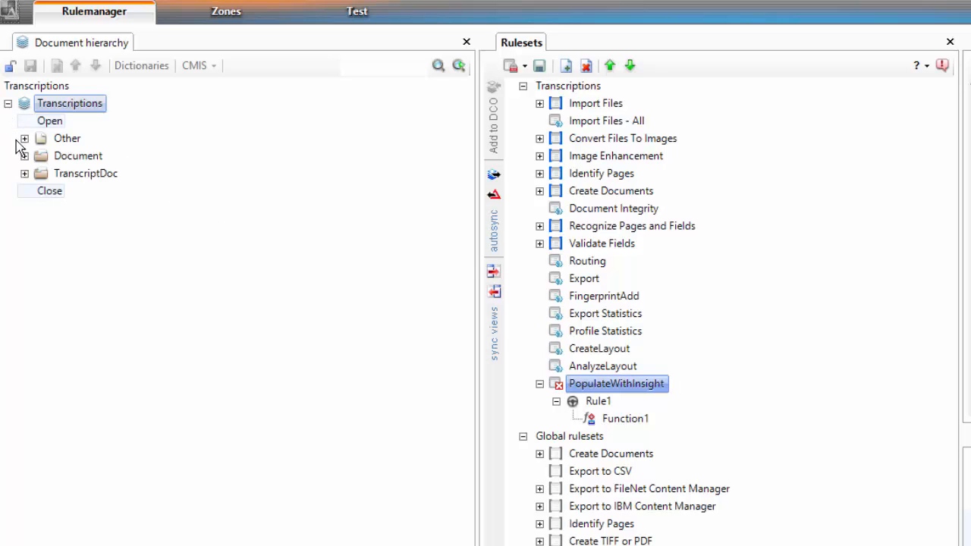
{"action": "left_click", "coordinate": [24, 172]}
{"action": "left_click", "coordinate": [41, 209]}
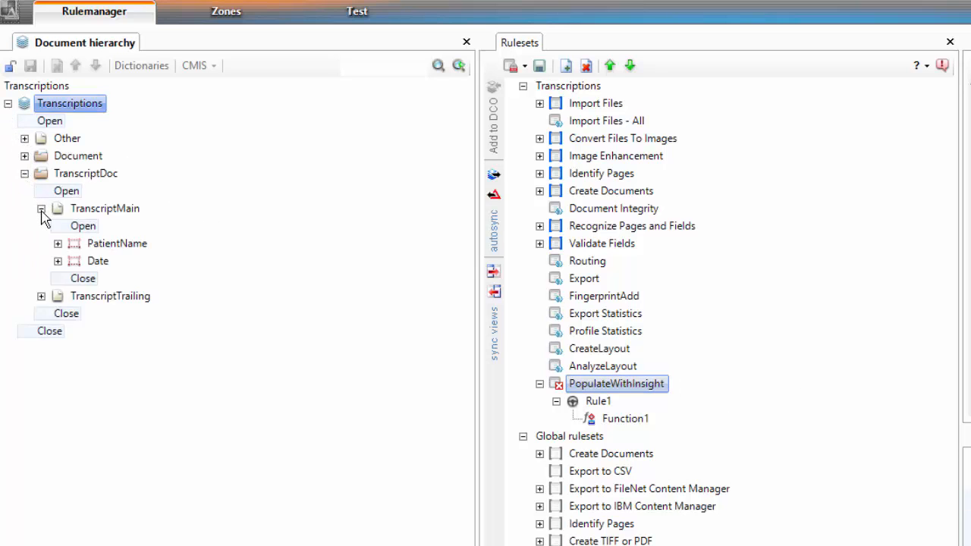
{"action": "left_click", "coordinate": [596, 401]}
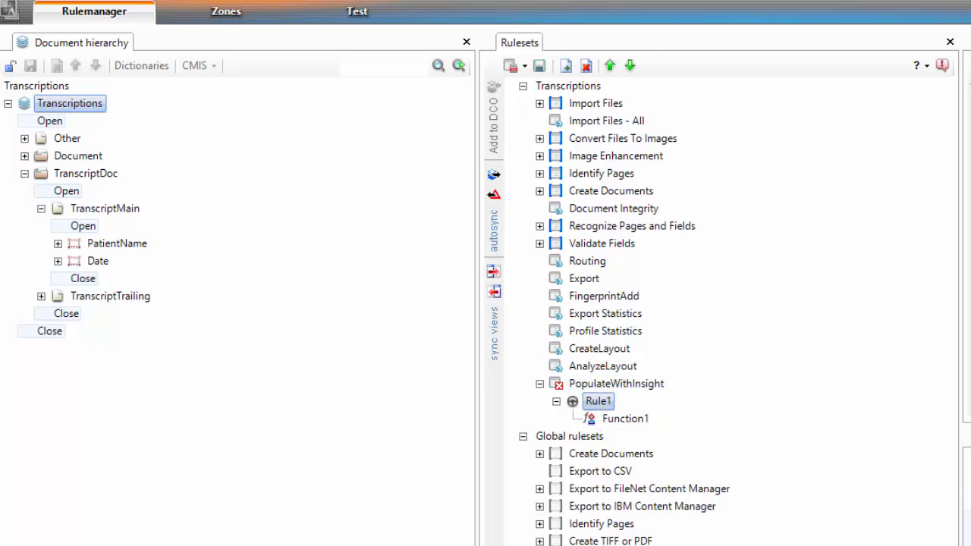
{"action": "left_click", "coordinate": [599, 402]}
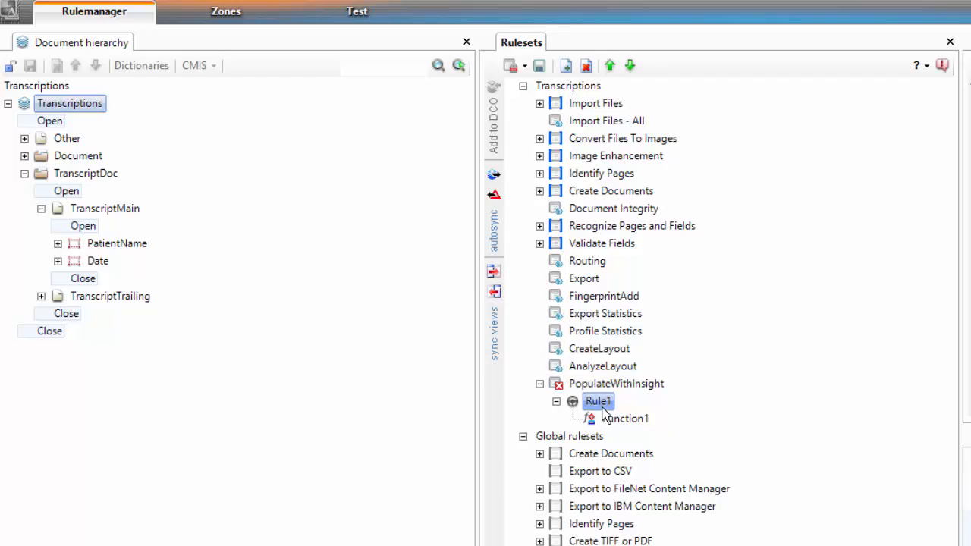
{"action": "type", "text": "r"}
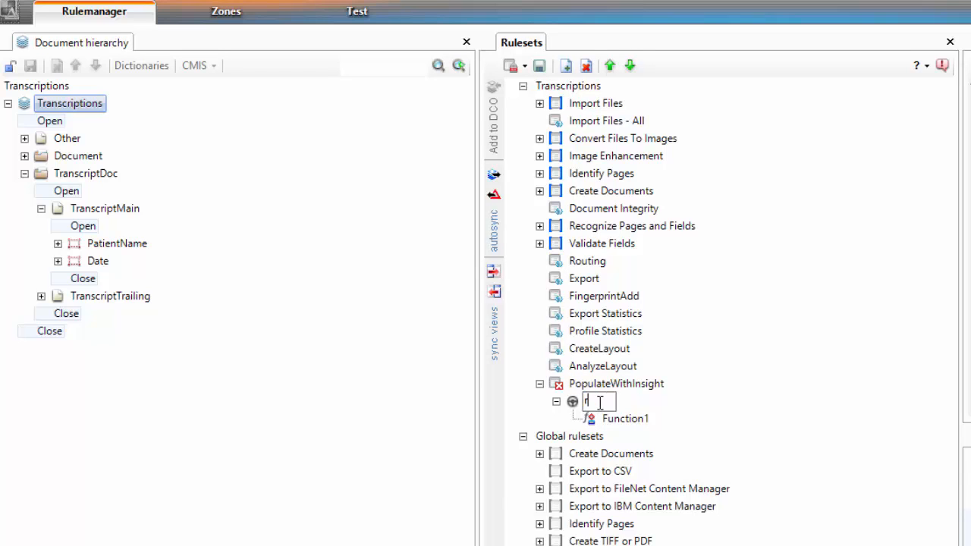
{"action": "type", "text": "PopulateN"}
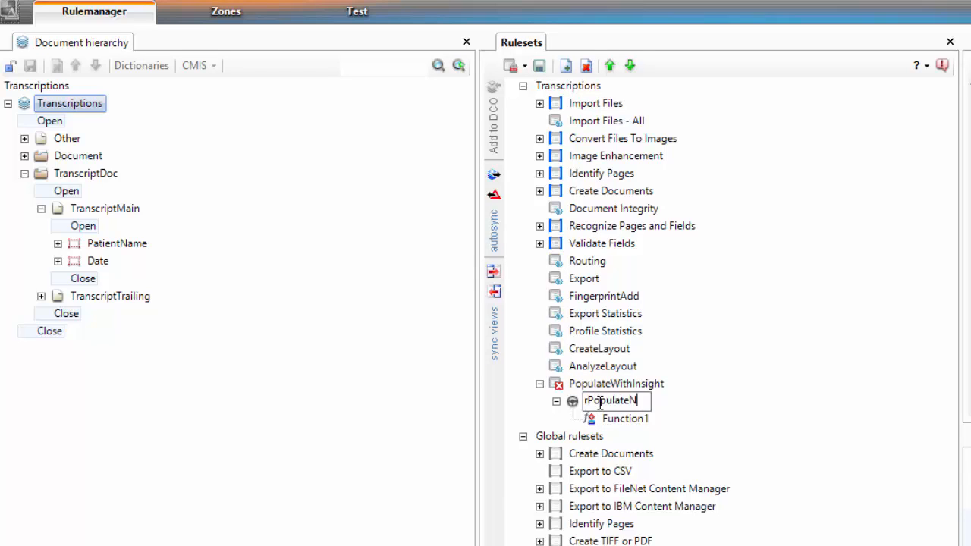
{"action": "type", "text": "ame"}
{"action": "key", "text": "Return"}
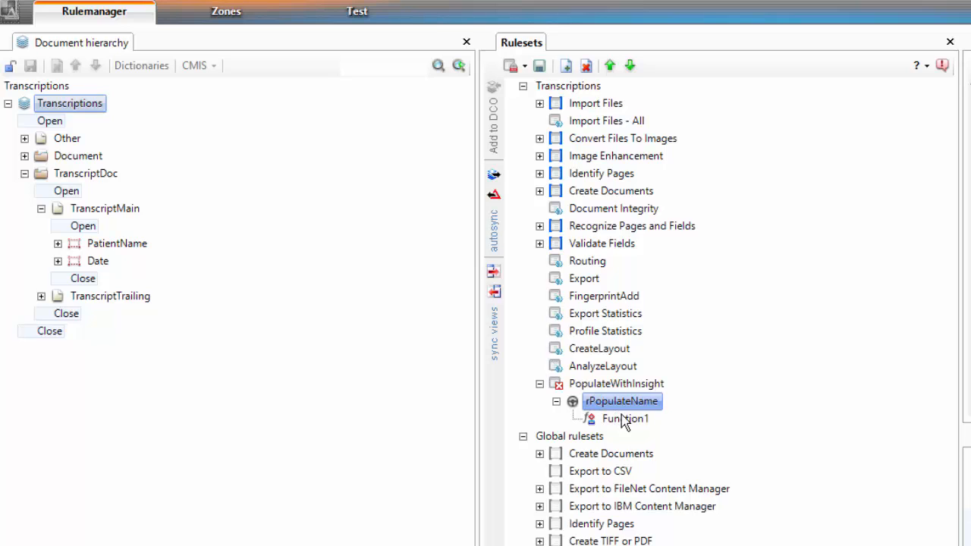
Rename the rule's function as fPopulateName.
{"action": "left_click", "coordinate": [624, 422]}
{"action": "left_click", "coordinate": [625, 419]}
{"action": "type", "text": "fP"}
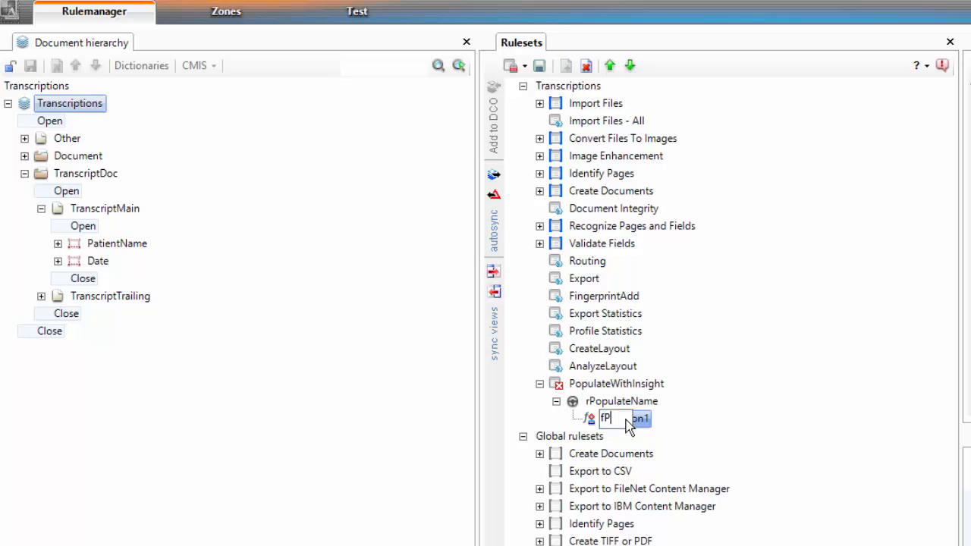
{"action": "type", "text": "opulateName"}
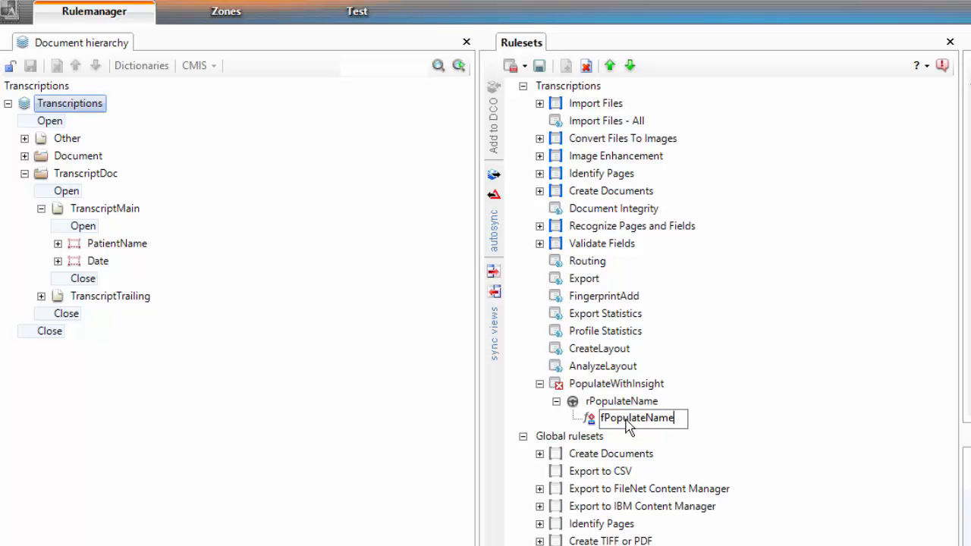
{"action": "key", "text": "Return"}
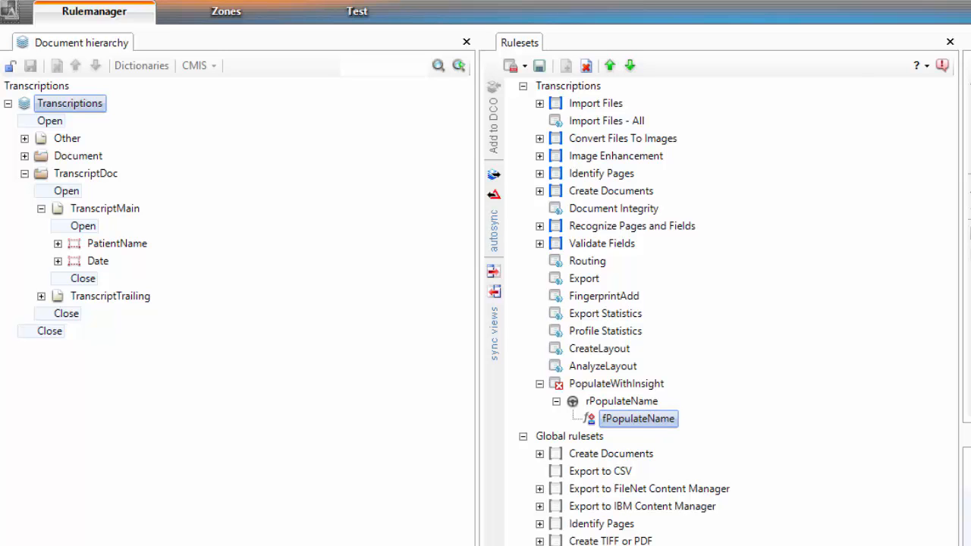
Add the DocumentAnalytics FindExtractedText action to the fPopulateName function.
{"action": "left_click_drag", "start_coordinate": [968, 110], "coordinate": [969, 170]}
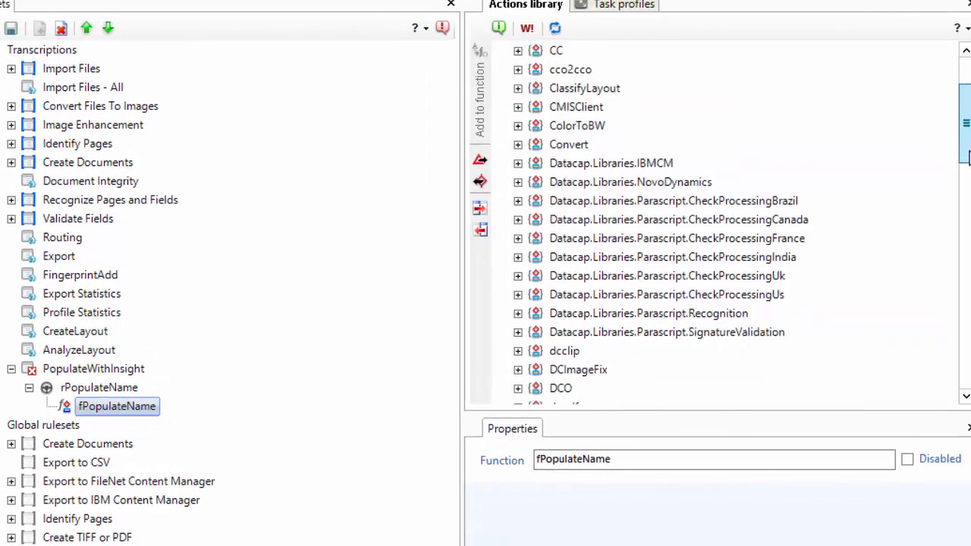
{"action": "left_click", "coordinate": [518, 258]}
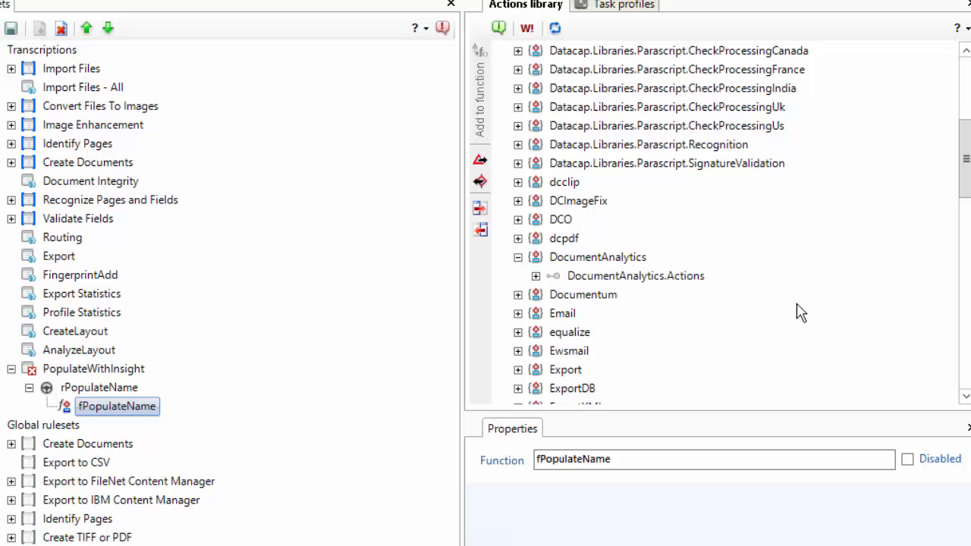
{"action": "left_click", "coordinate": [535, 276]}
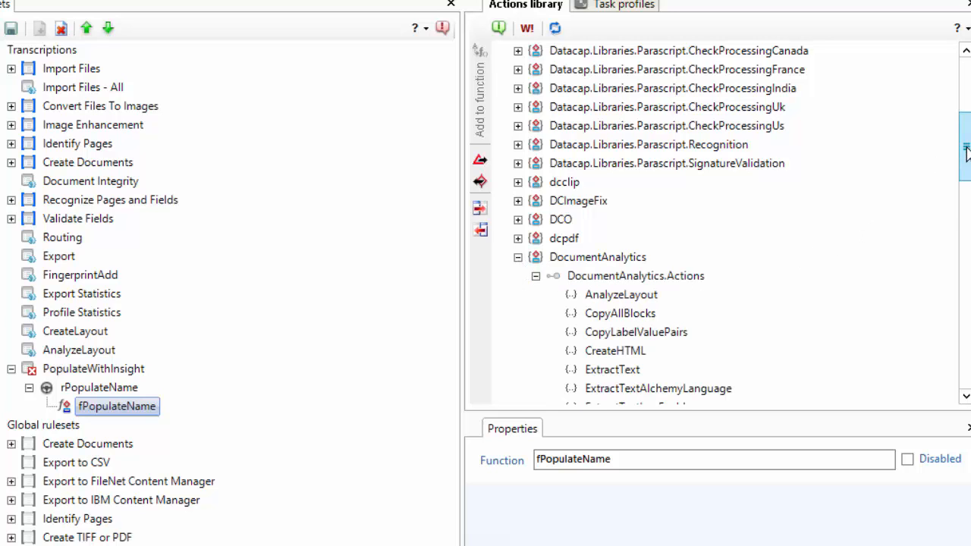
{"action": "left_click_drag", "start_coordinate": [965, 148], "coordinate": [966, 182]}
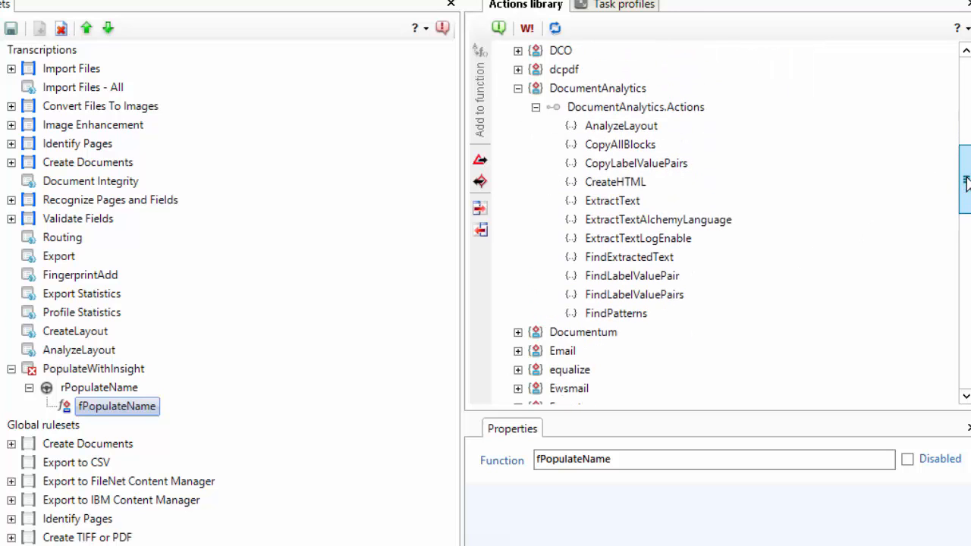
{"action": "left_click", "coordinate": [620, 263]}
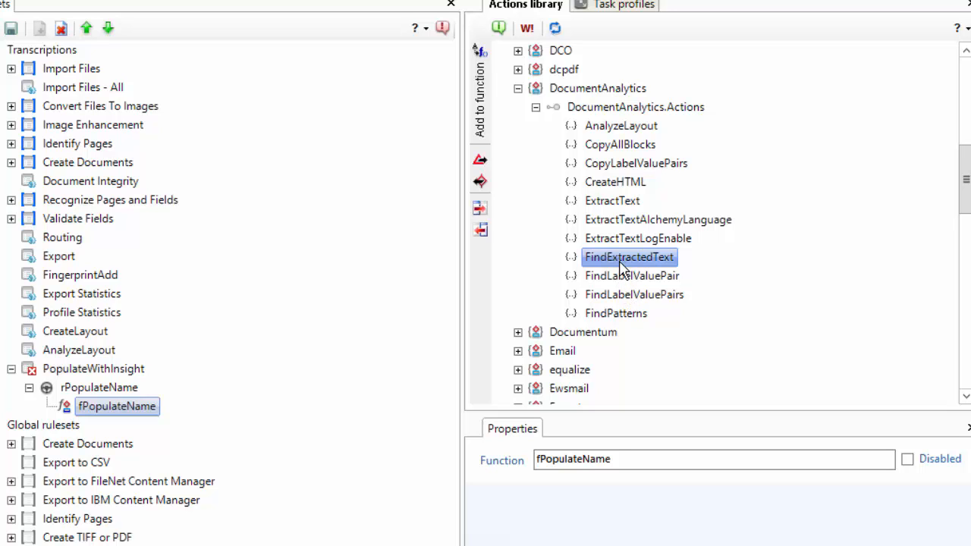
{"action": "left_click", "coordinate": [483, 102]}
Set the FindExtractedText parameters Target to @F, Scope to First and Entity to entity.
{"action": "left_click", "coordinate": [171, 425]}
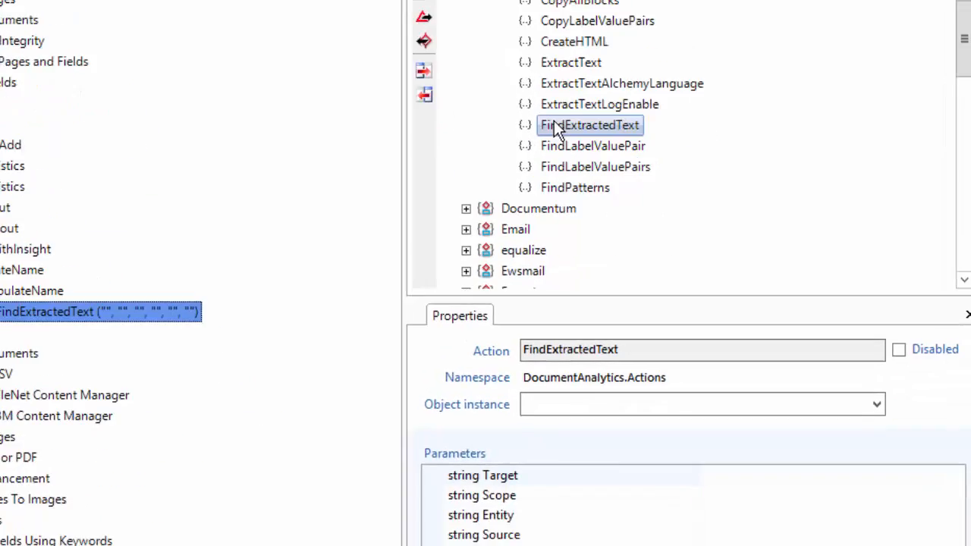
{"action": "left_click_drag", "start_coordinate": [700, 475], "coordinate": [577, 480]}
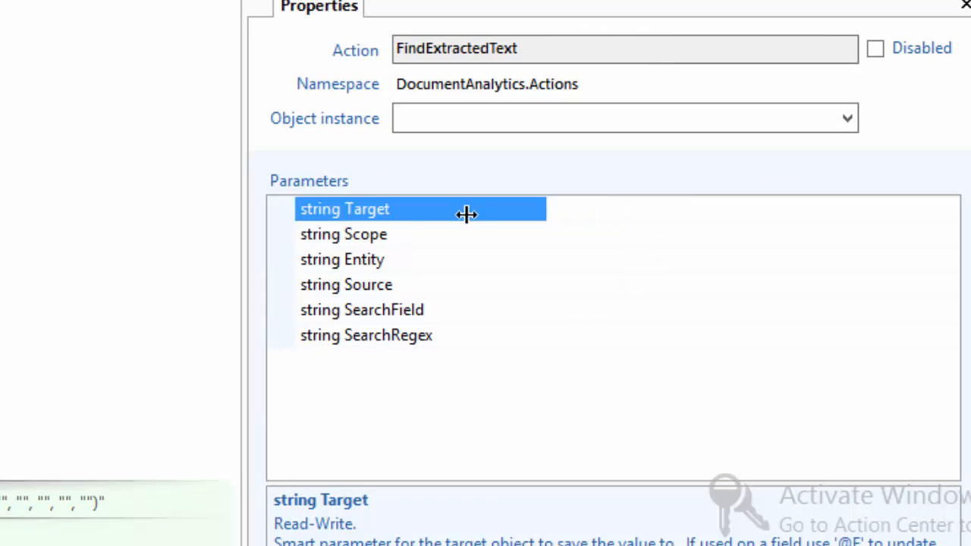
{"action": "left_click_drag", "start_coordinate": [467, 214], "coordinate": [438, 217]}
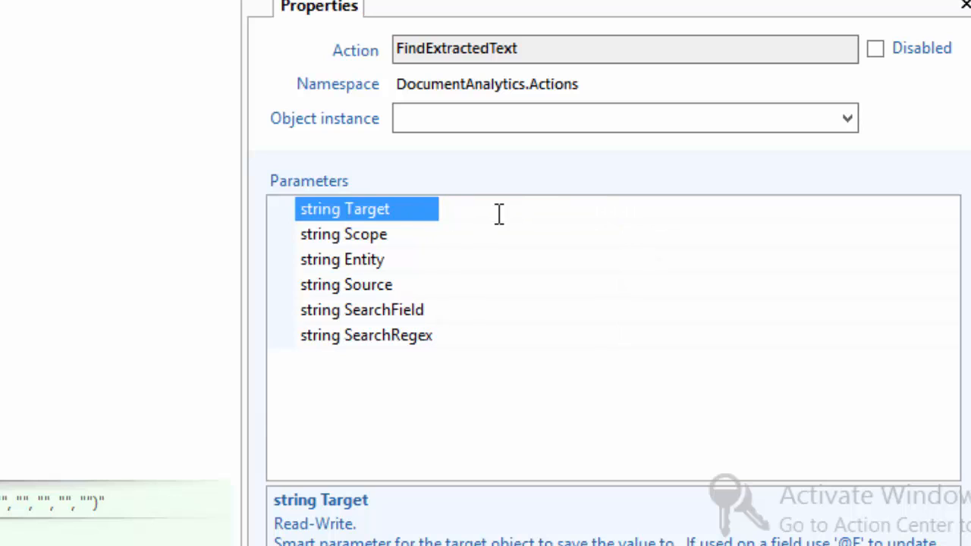
{"action": "left_click", "coordinate": [503, 212]}
{"action": "type", "text": "@F"}
{"action": "left_click", "coordinate": [491, 234]}
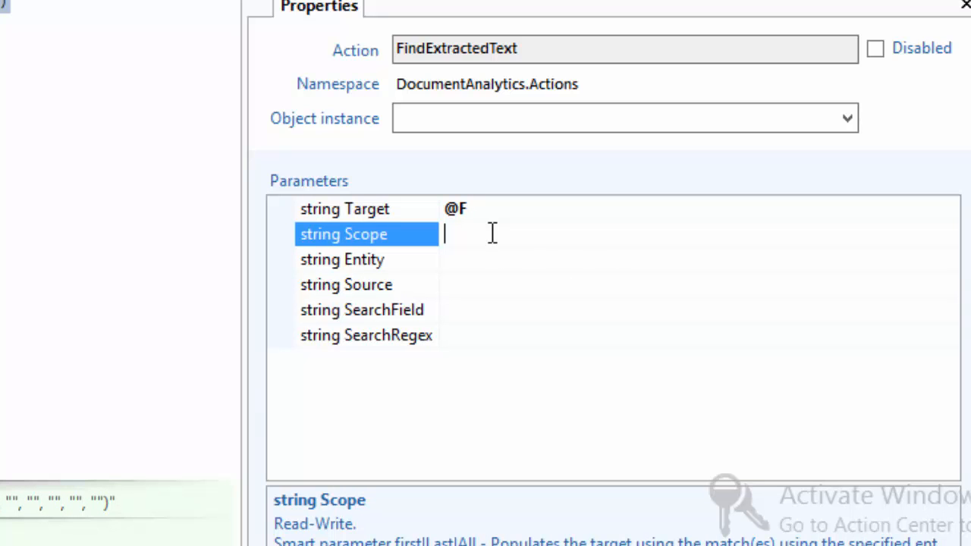
{"action": "type", "text": "First"}
{"action": "left_click", "coordinate": [515, 262]}
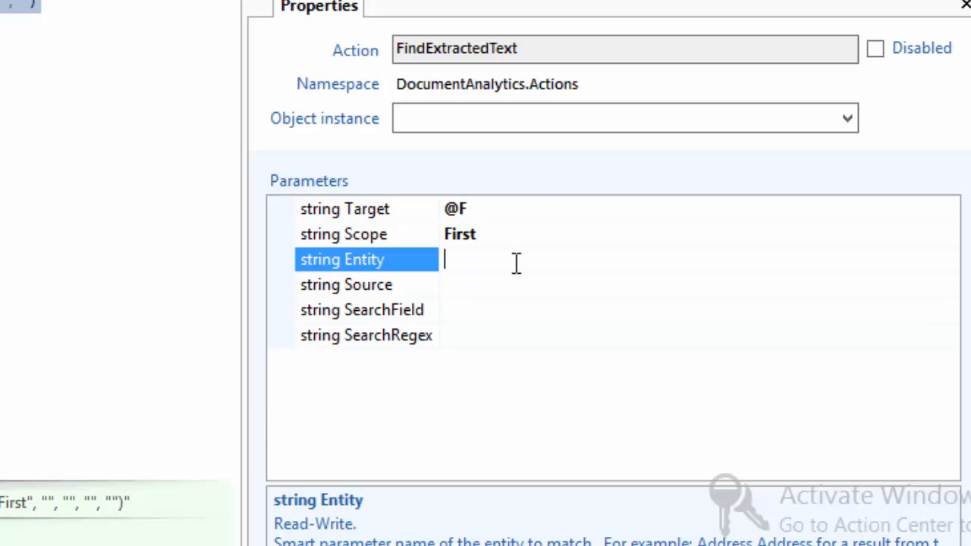
{"action": "type", "text": "entity"}
Check the layout file's entity fields, then set Source to text and SearchField to type.
{"action": "key", "text": "alt+Tab"}
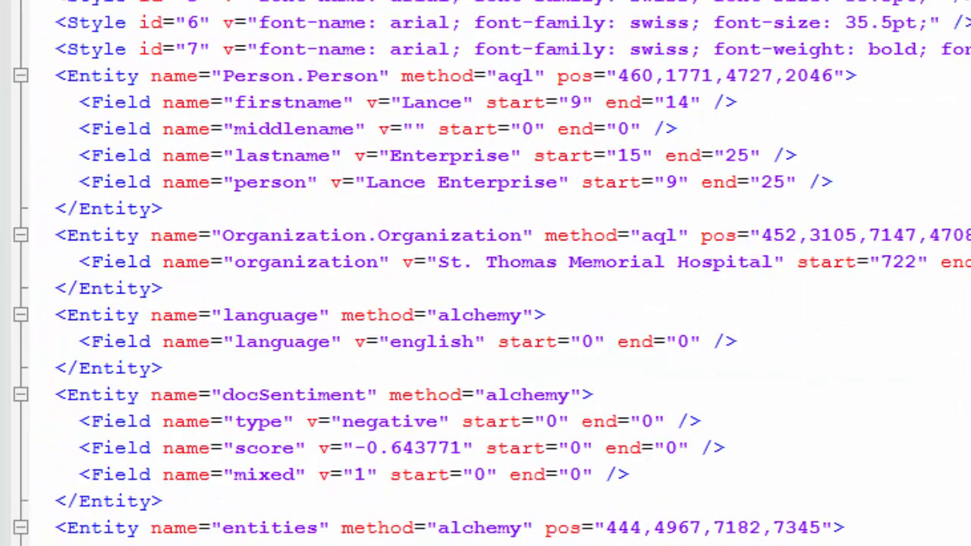
{"action": "key", "text": "alt+Tab"}
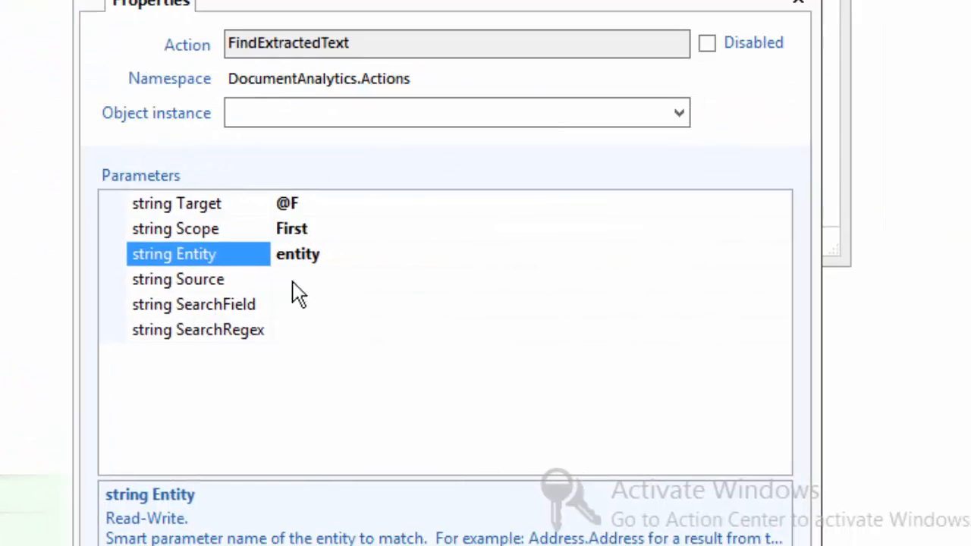
{"action": "left_click", "coordinate": [316, 281]}
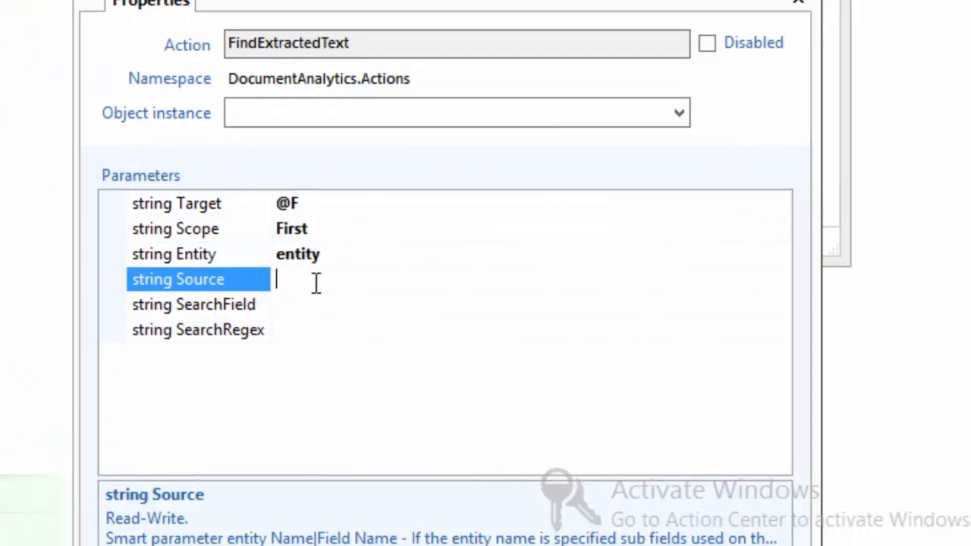
{"action": "type", "text": "text"}
{"action": "left_click", "coordinate": [310, 310]}
{"action": "type", "text": "type"}
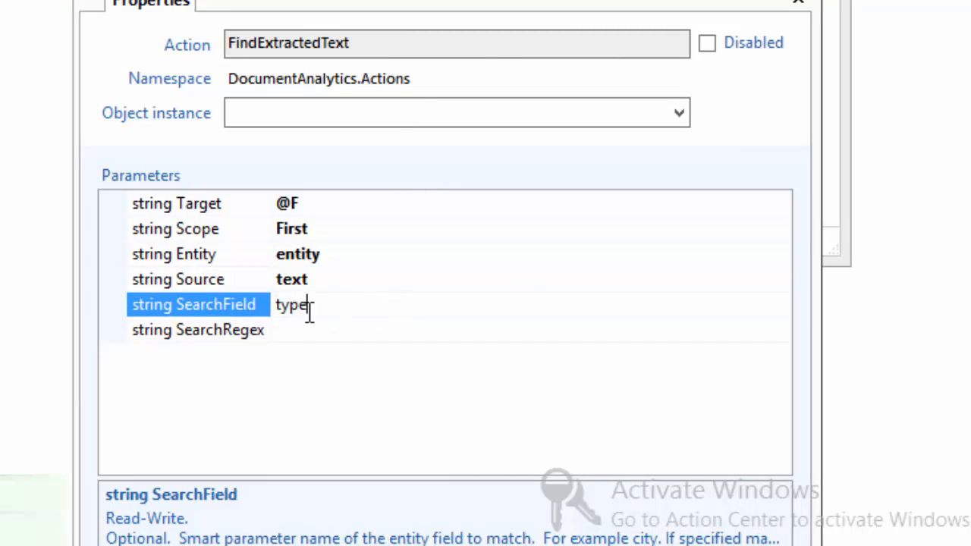
Set the FindExtractedText SearchRegex parameter to person.
{"action": "left_click", "coordinate": [318, 330]}
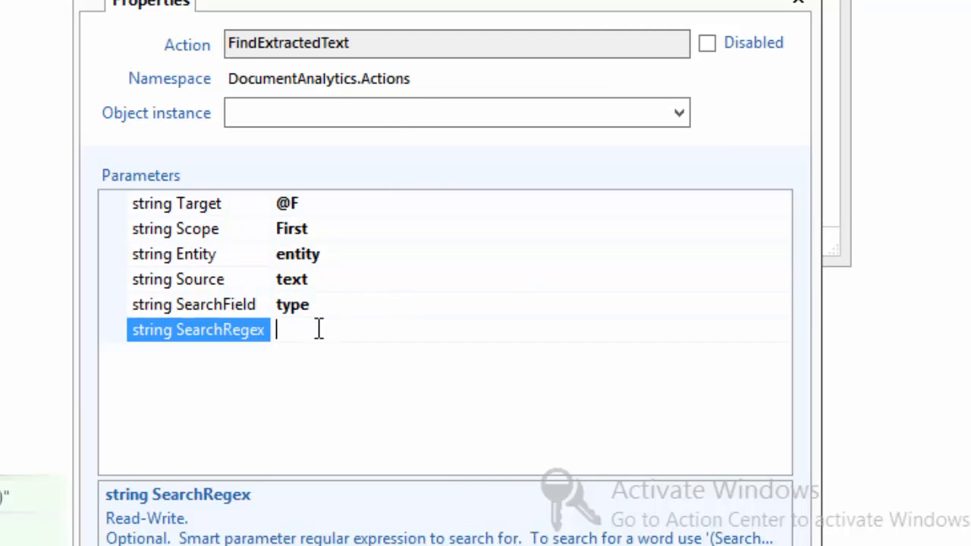
{"action": "type", "text": "person"}
{"action": "key", "text": "Return"}
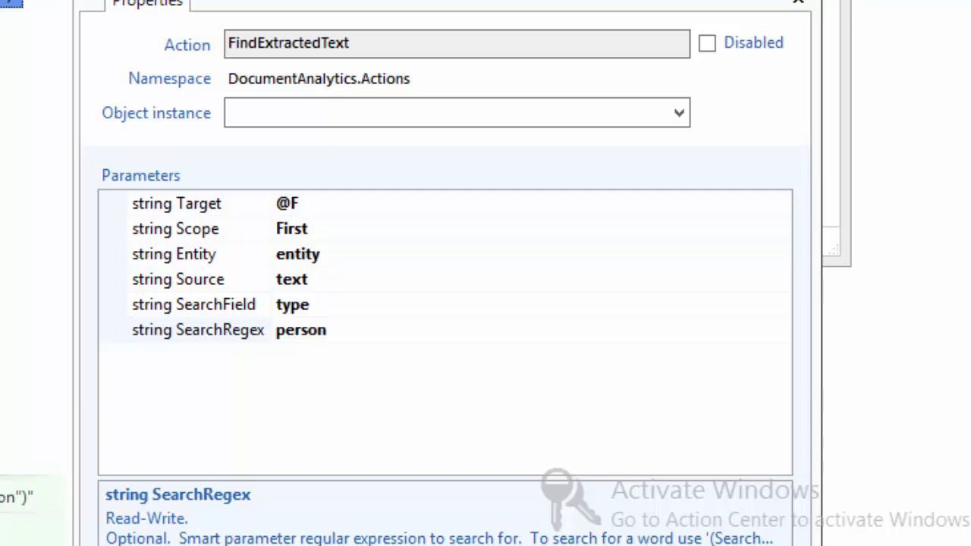
Set rule rPopulateName to run at the start of Fields of type PatientName.
{"action": "left_click", "coordinate": [3, 2]}
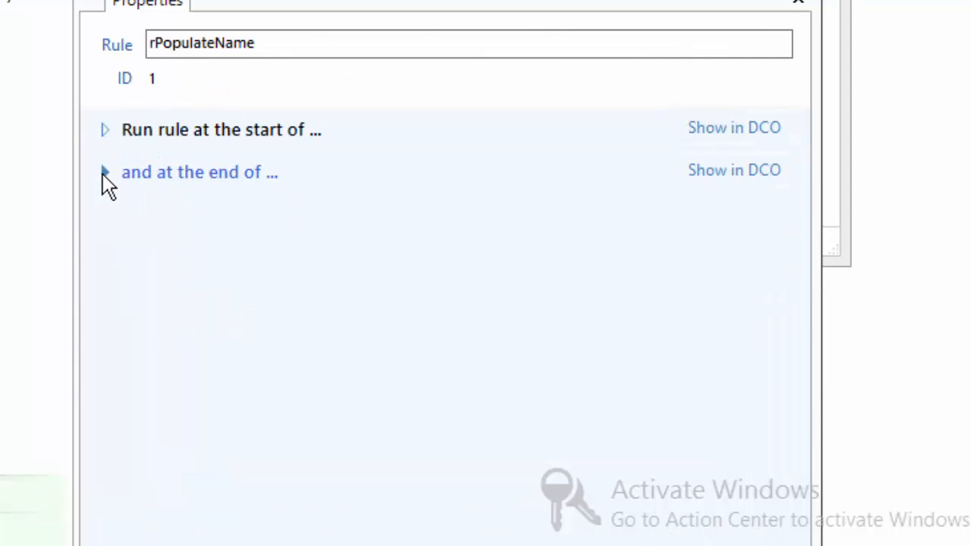
{"action": "left_click", "coordinate": [103, 132]}
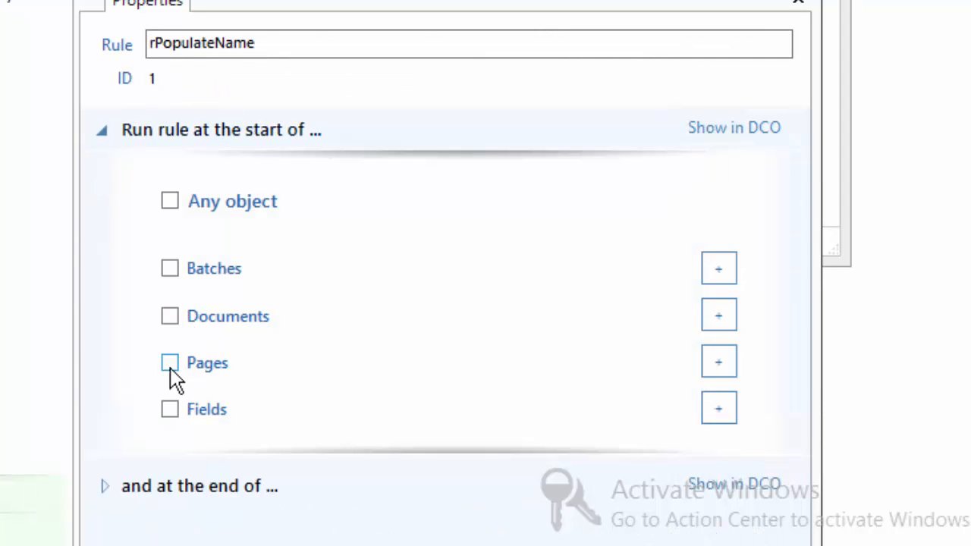
{"action": "left_click", "coordinate": [170, 409]}
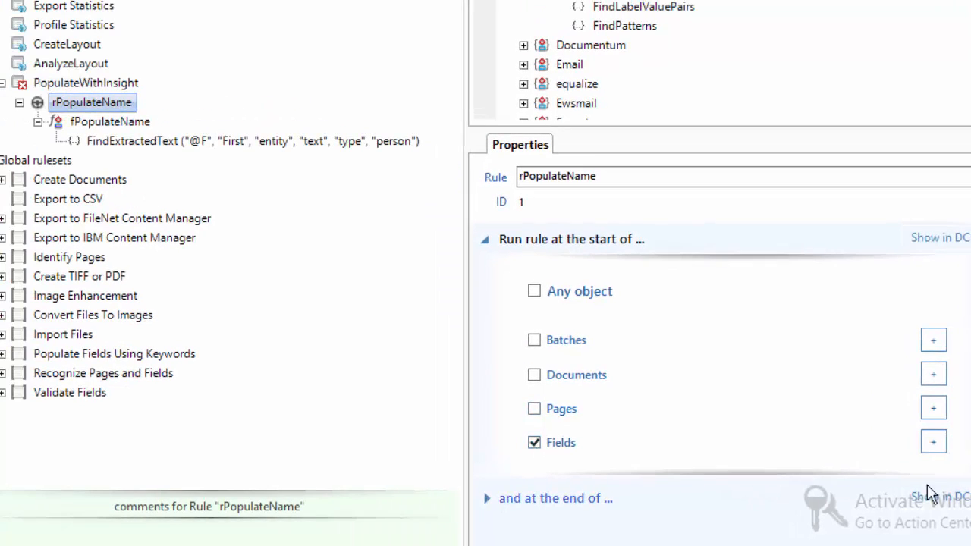
{"action": "left_click", "coordinate": [933, 442]}
{"action": "left_click", "coordinate": [679, 464]}
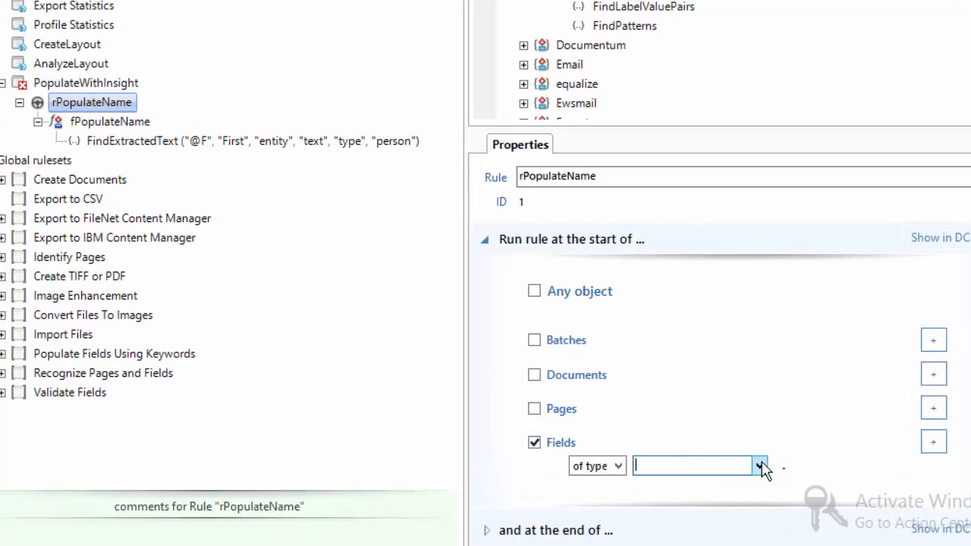
{"action": "left_click", "coordinate": [759, 466]}
{"action": "left_click", "coordinate": [675, 497]}
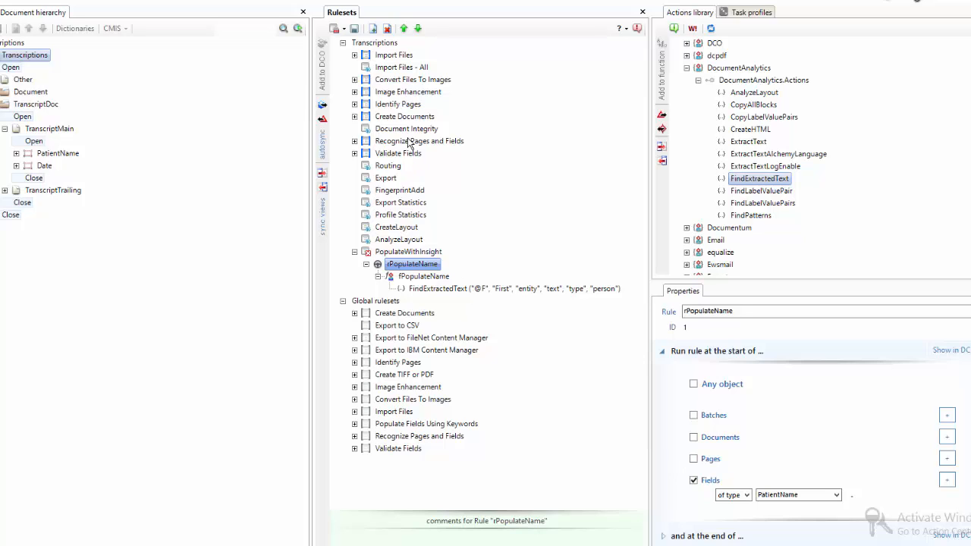
Save the rulesets and add PopulateWithInsight to the Profiler task profile, moving it above ValidateFields.
{"action": "left_click", "coordinate": [342, 30]}
{"action": "left_click", "coordinate": [357, 60]}
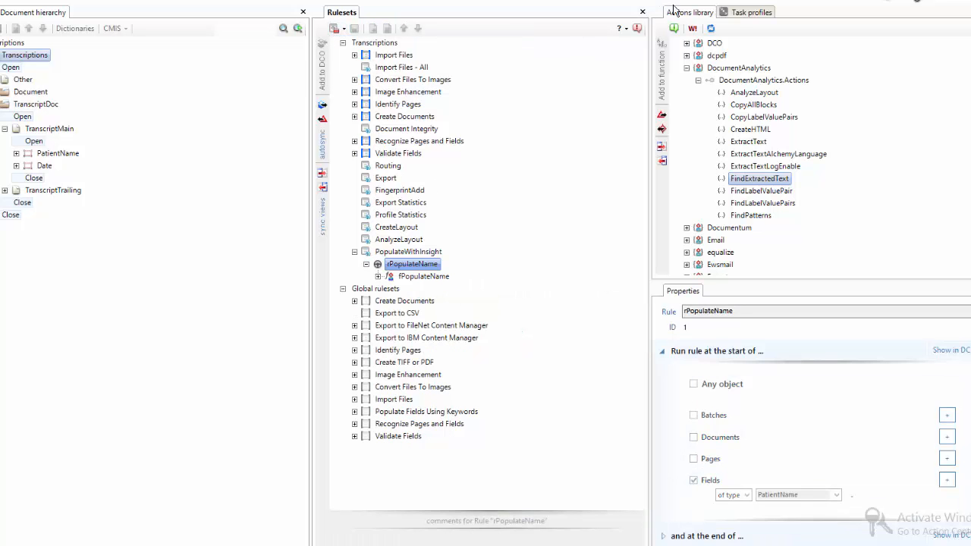
{"action": "left_click", "coordinate": [740, 12]}
{"action": "left_click", "coordinate": [674, 66]}
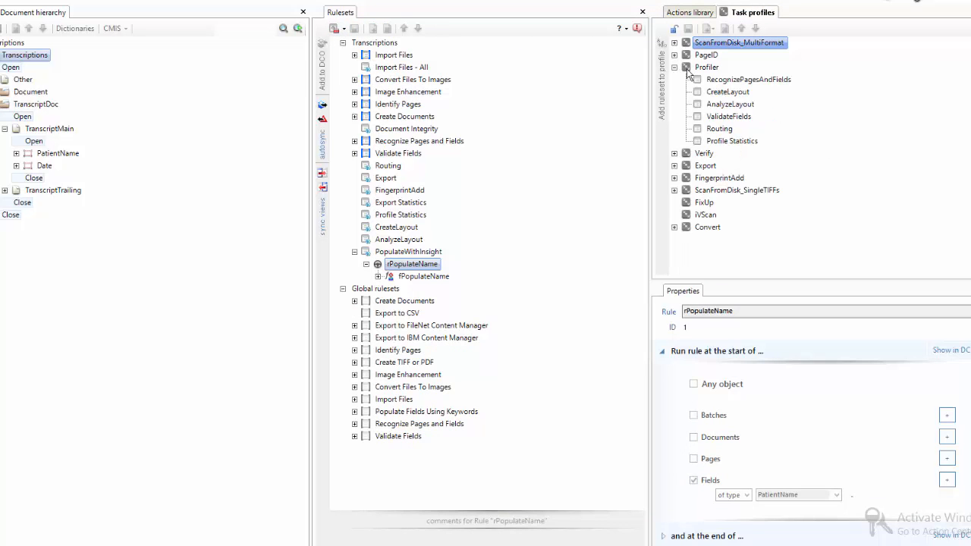
{"action": "left_click", "coordinate": [689, 70]}
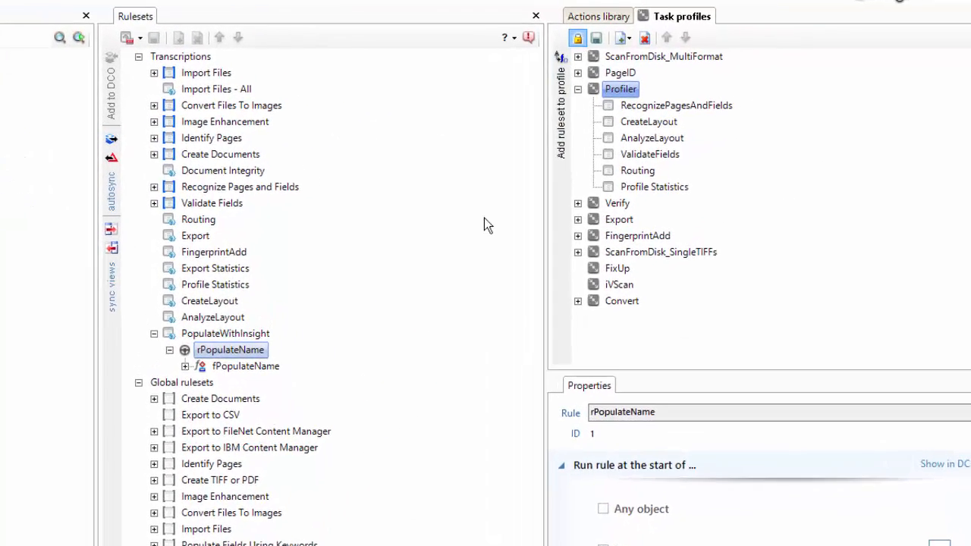
{"action": "left_click", "coordinate": [409, 252]}
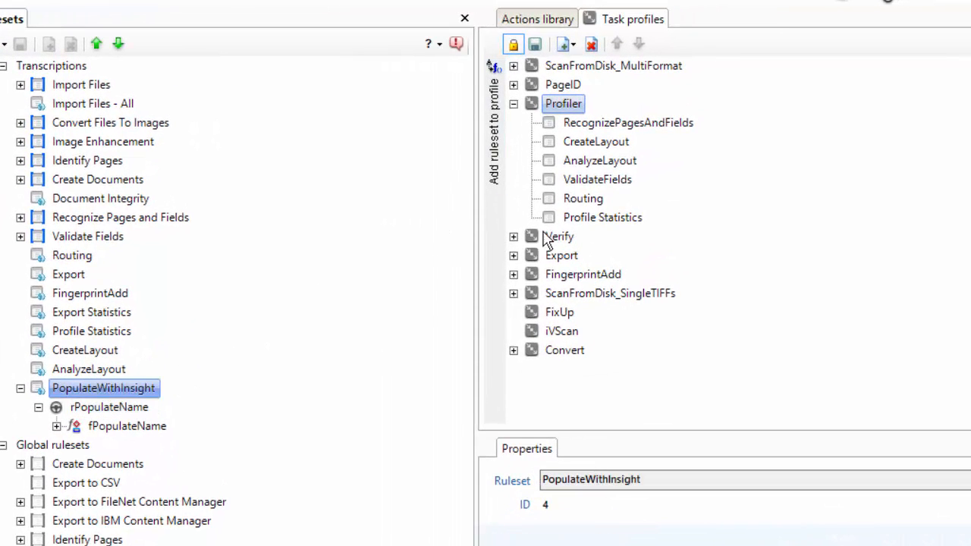
{"action": "left_click", "coordinate": [492, 158]}
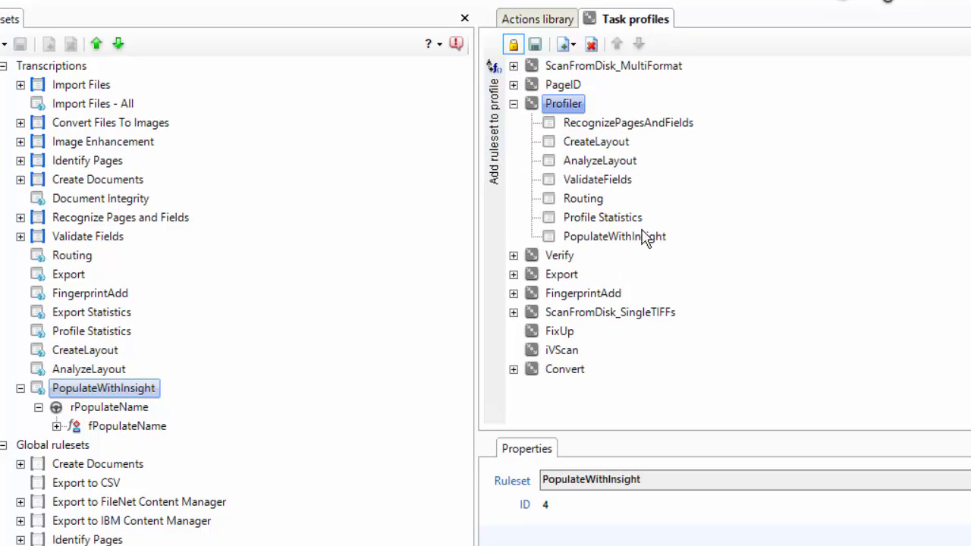
{"action": "left_click", "coordinate": [623, 237]}
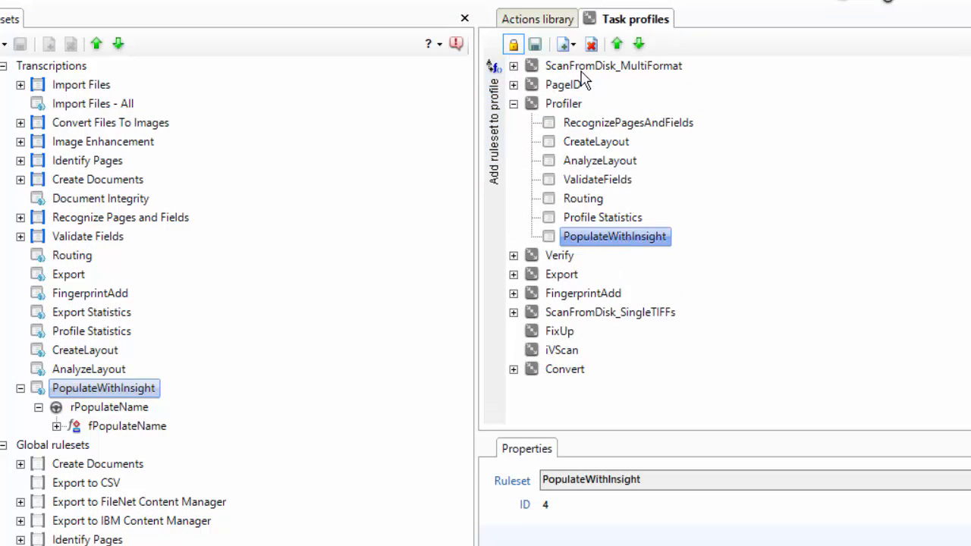
{"action": "double_click", "coordinate": [617, 44]}
{"action": "left_click", "coordinate": [616, 44]}
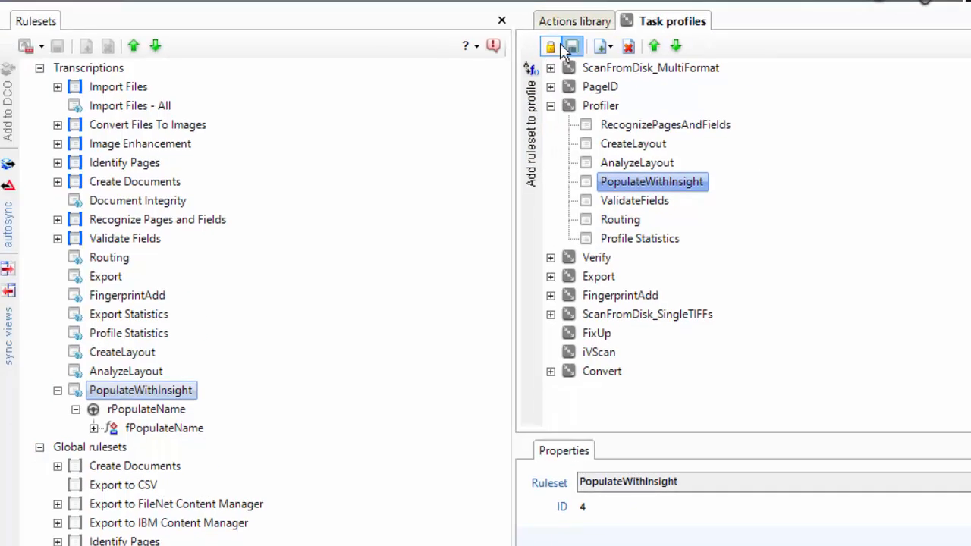
Rerun the Profiler task profile on the test batch and expand the resulting document's pages.
{"action": "left_click", "coordinate": [380, 16]}
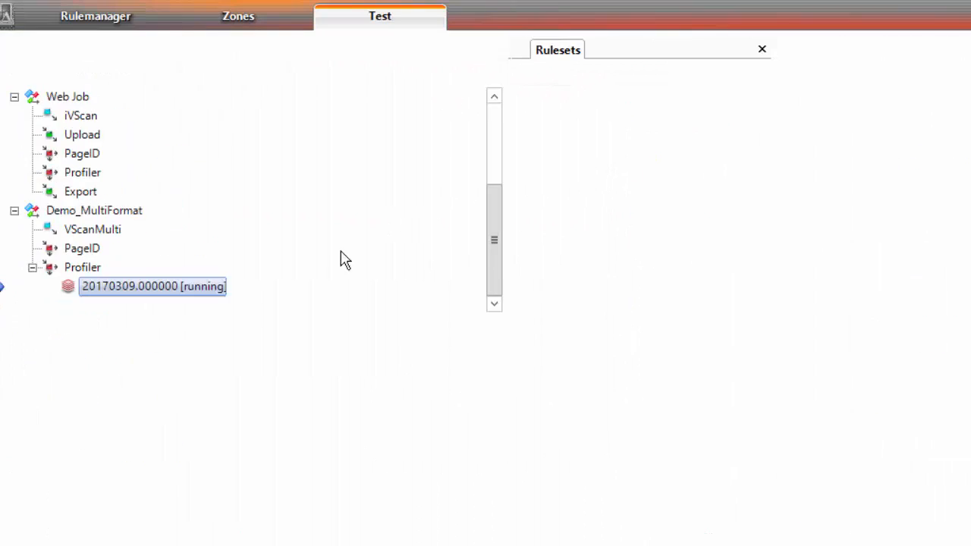
{"action": "left_click", "coordinate": [129, 59]}
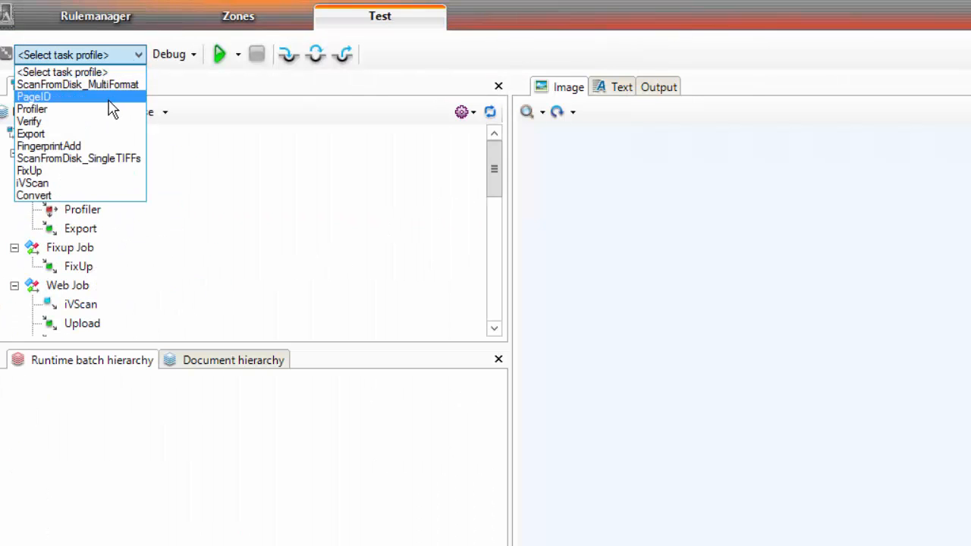
{"action": "left_click", "coordinate": [91, 115]}
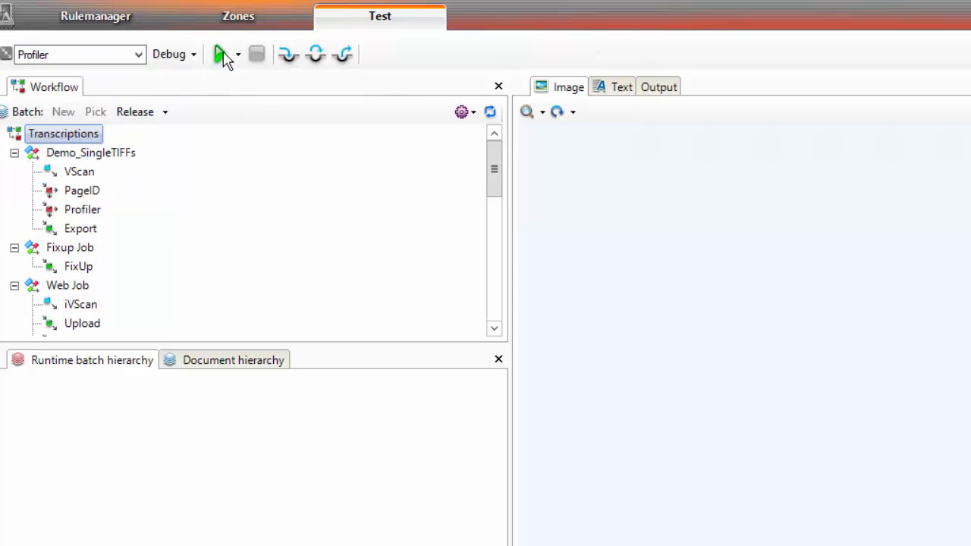
{"action": "left_click", "coordinate": [220, 55]}
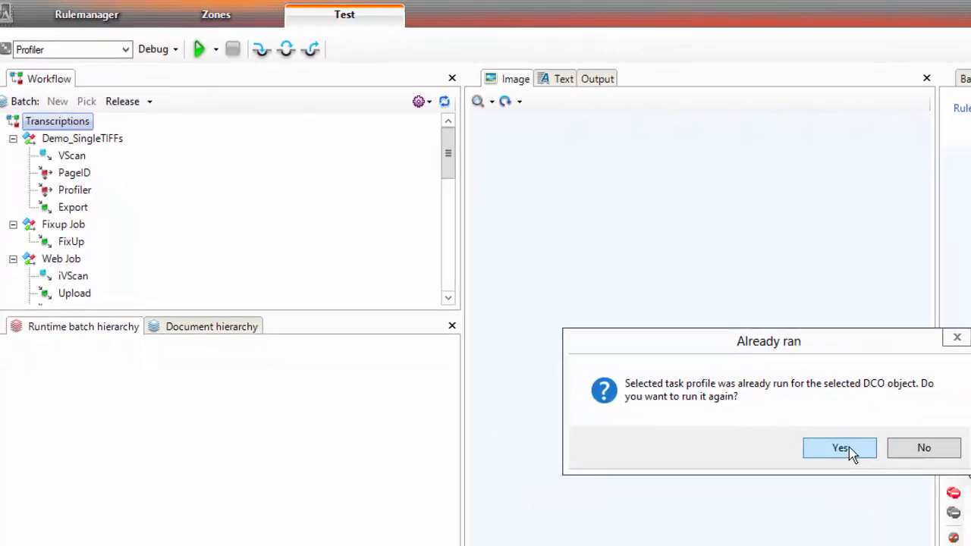
{"action": "left_click", "coordinate": [926, 494]}
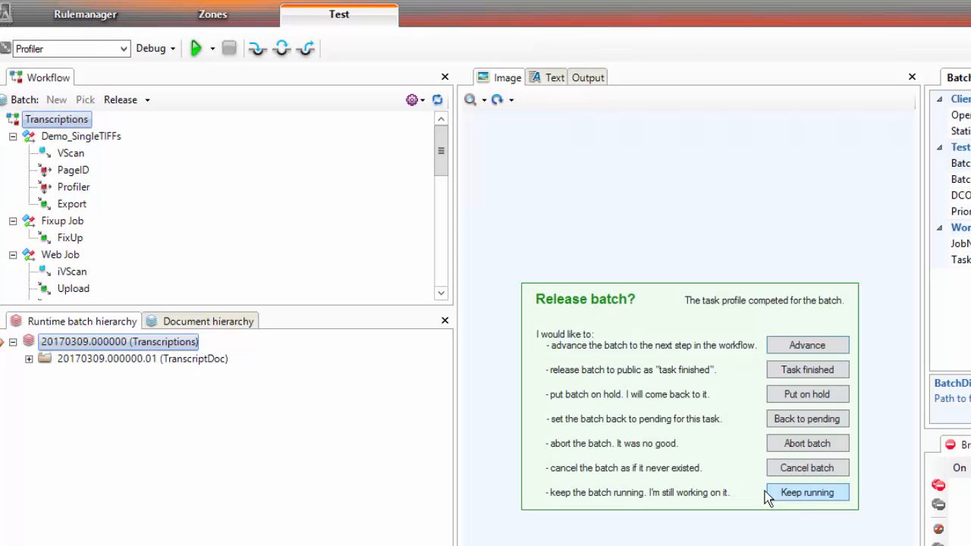
{"action": "left_click", "coordinate": [765, 493]}
{"action": "left_click", "coordinate": [28, 360]}
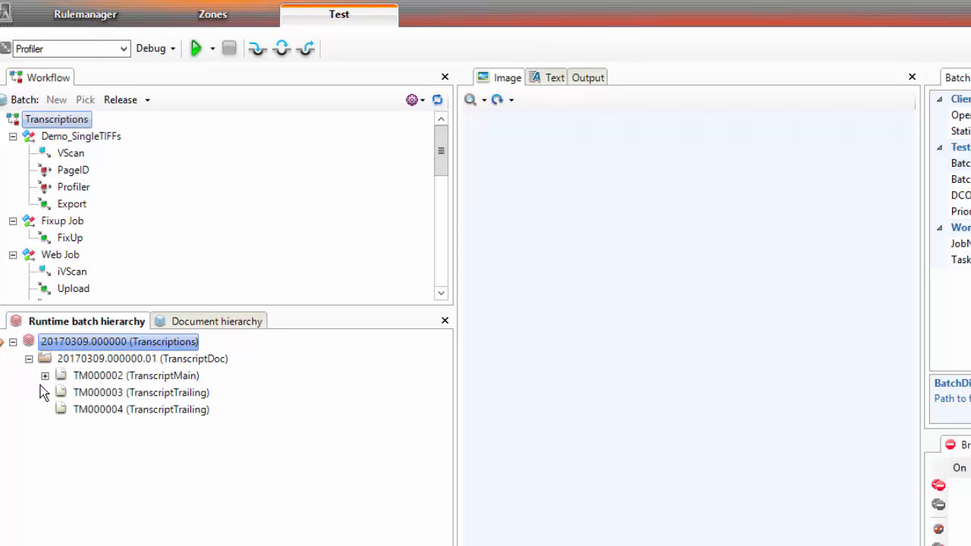
{"action": "left_click", "coordinate": [45, 376]}
{"action": "left_click", "coordinate": [78, 394]}
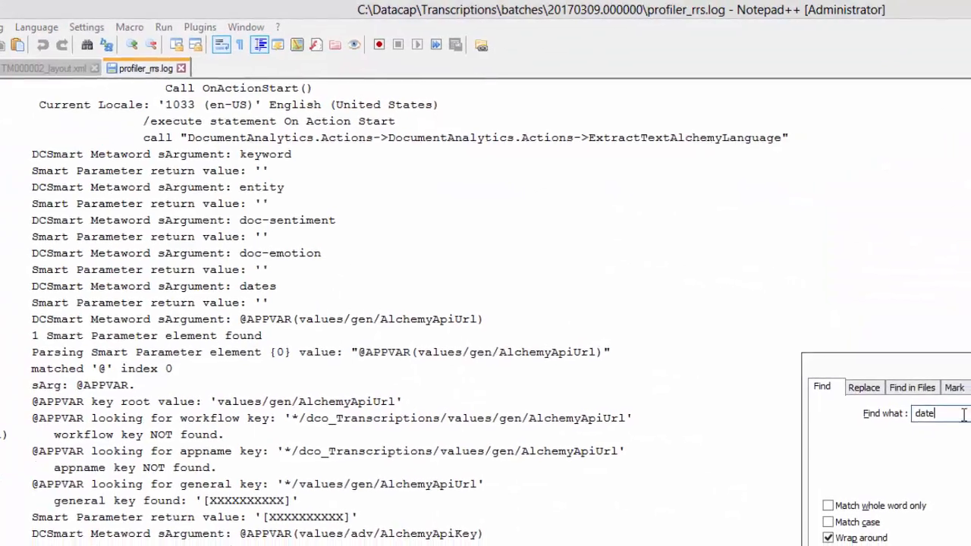
Switch to Notepad++ and search profiler_rrs.log for fPopulateName to examine the FindExtractedText arguments.
{"action": "key", "text": "BackSpace"}
{"action": "key", "text": "BackSpace"}
{"action": "key", "text": "BackSpace"}
{"action": "key", "text": "BackSpace"}
{"action": "type", "text": "fPopulateName"}
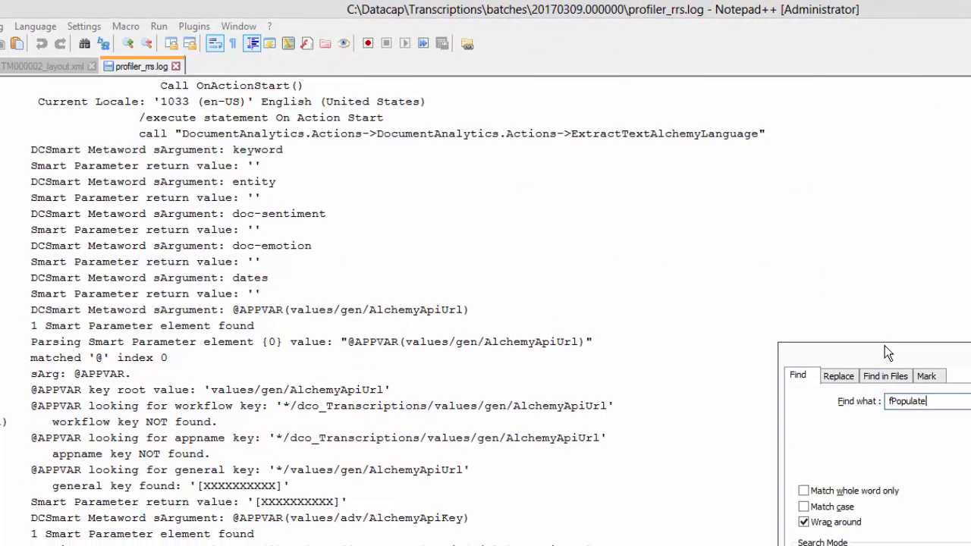
{"action": "key", "text": "Return"}
{"action": "left_click", "coordinate": [207, 518]}
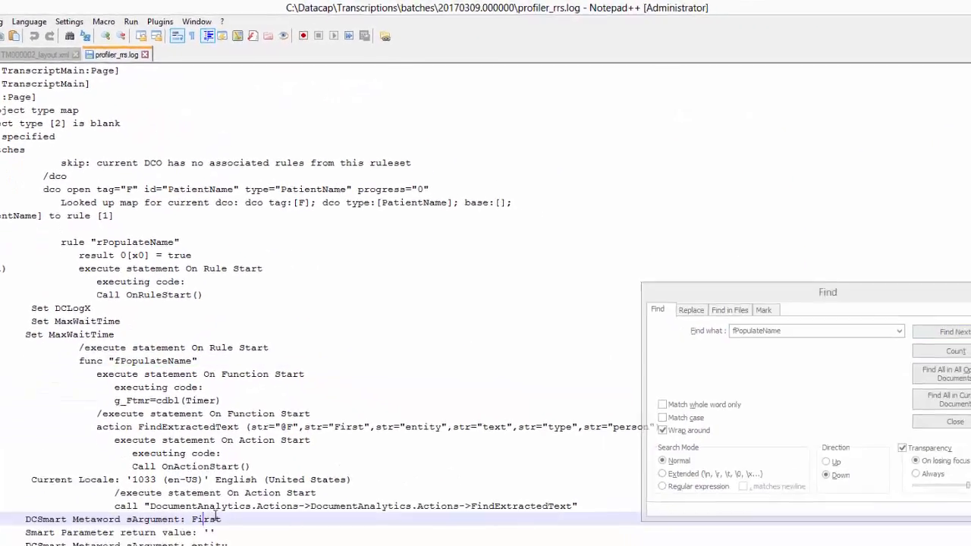
{"action": "scroll", "coordinate": [198, 473], "scroll_direction": "down", "scroll_amount": 3}
{"action": "scroll", "coordinate": [208, 443], "scroll_direction": "down", "scroll_amount": 1}
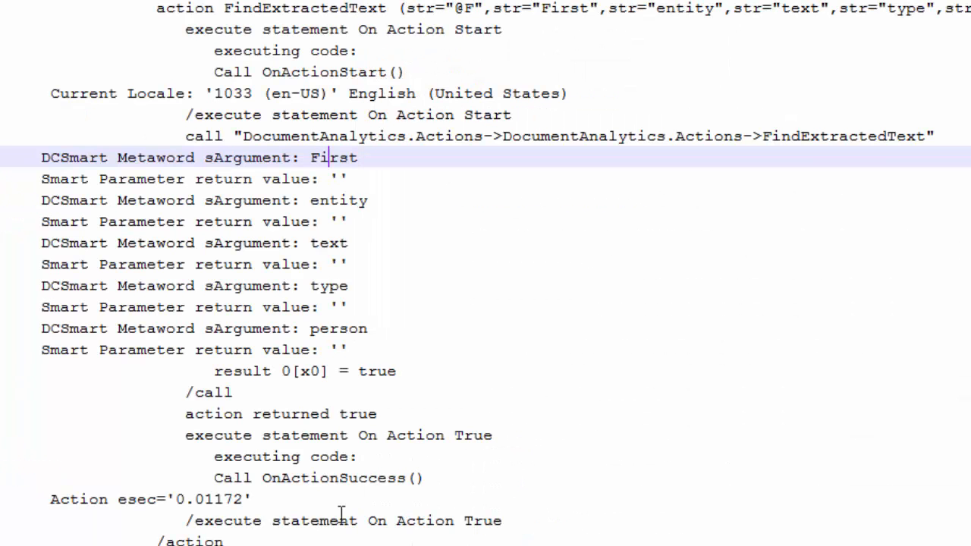
{"action": "mouse_move", "coordinate": [354, 545]}
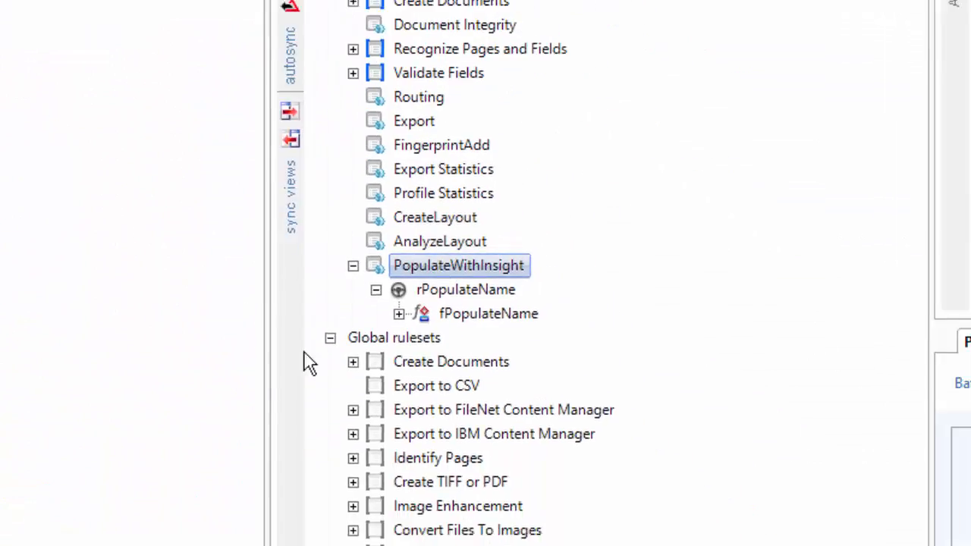
Set the FindExtractedText action's Entity parameter to Person.Person.
{"action": "left_click", "coordinate": [398, 313]}
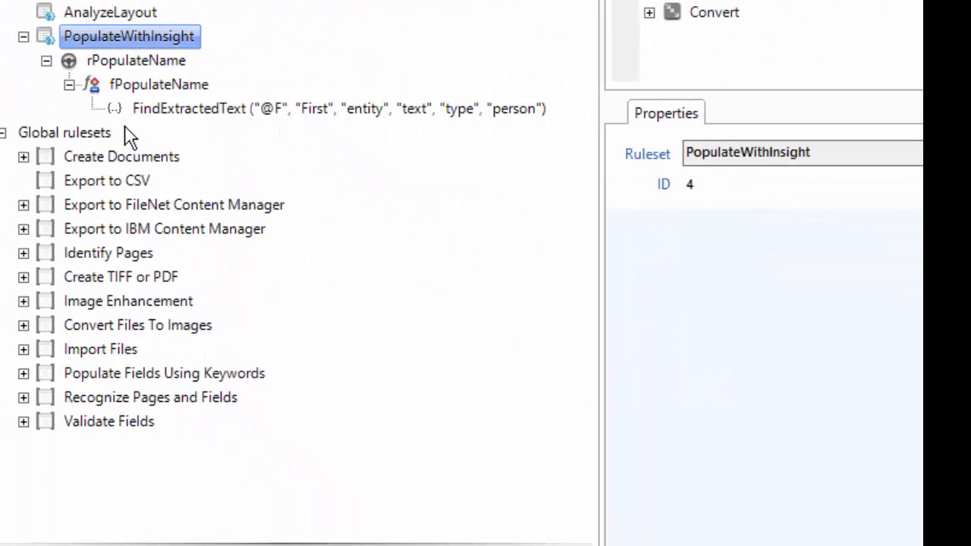
{"action": "left_click", "coordinate": [142, 110]}
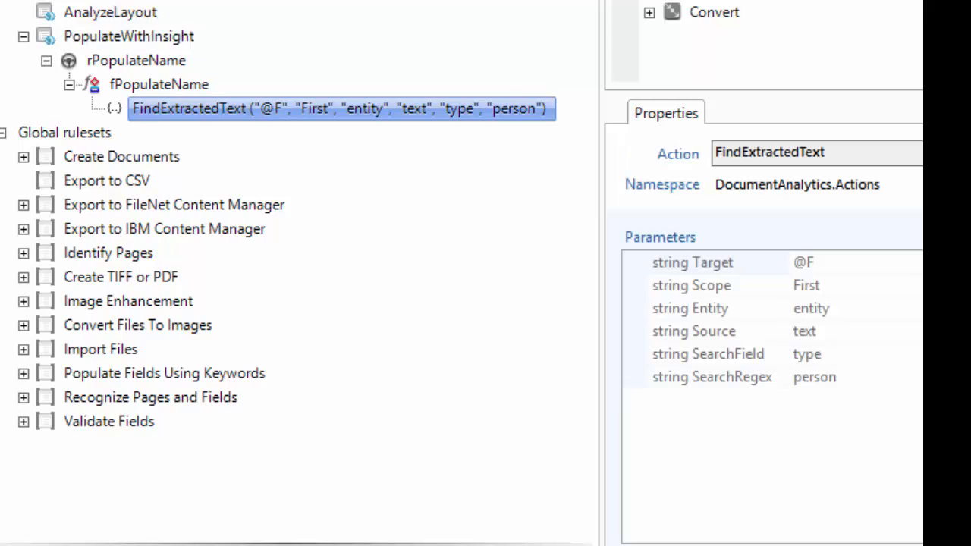
{"action": "left_click", "coordinate": [842, 265]}
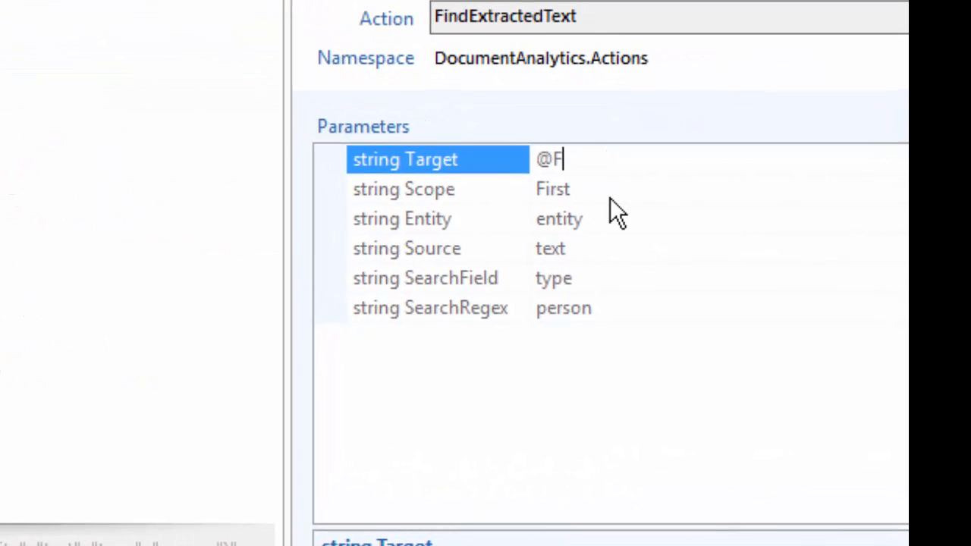
{"action": "left_click", "coordinate": [610, 198]}
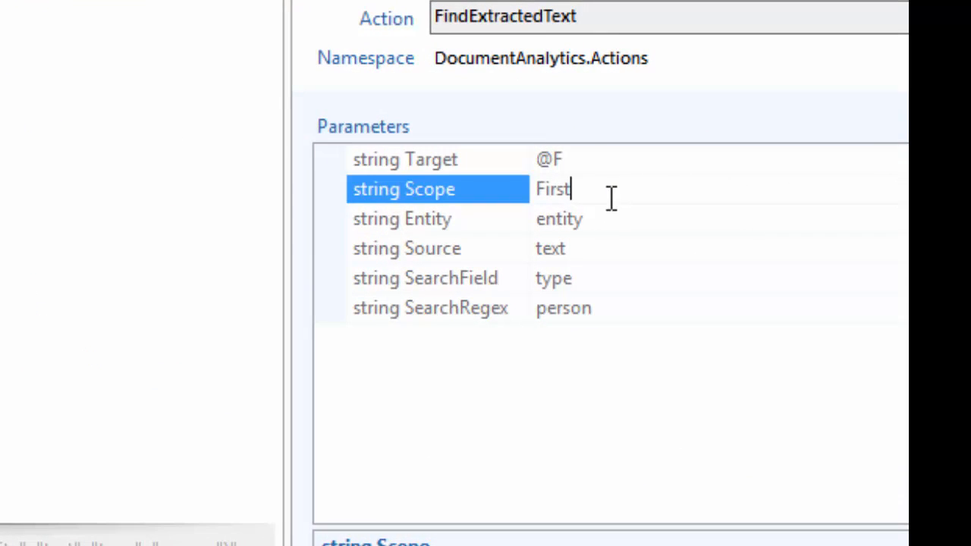
{"action": "left_click", "coordinate": [596, 216]}
{"action": "double_click", "coordinate": [600, 216]}
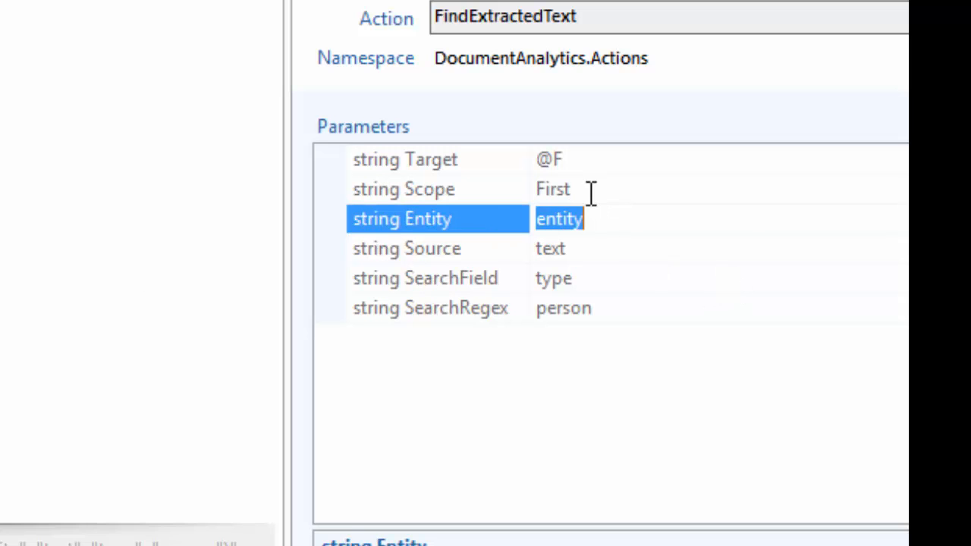
{"action": "left_click", "coordinate": [596, 217]}
{"action": "key", "text": "ctrl+a"}
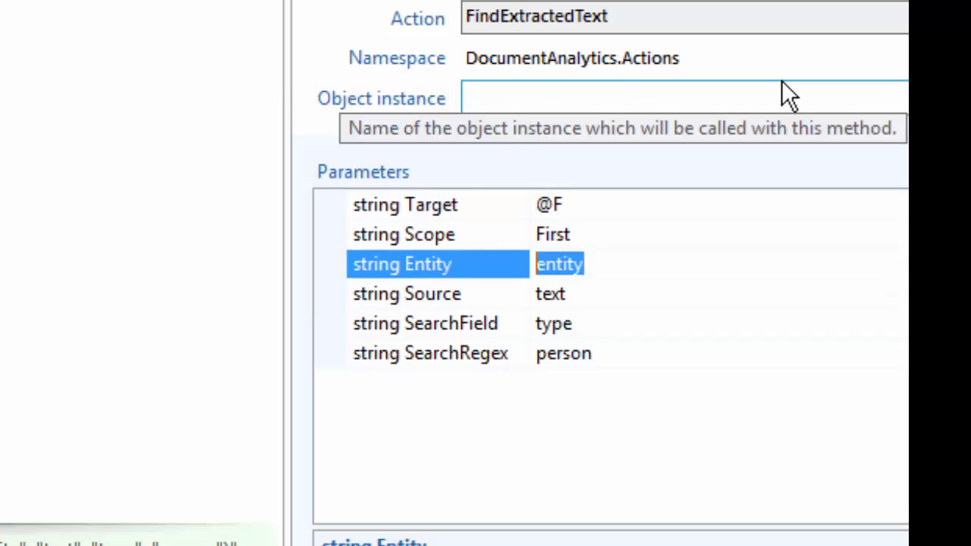
{"action": "type", "text": "Person.Person"}
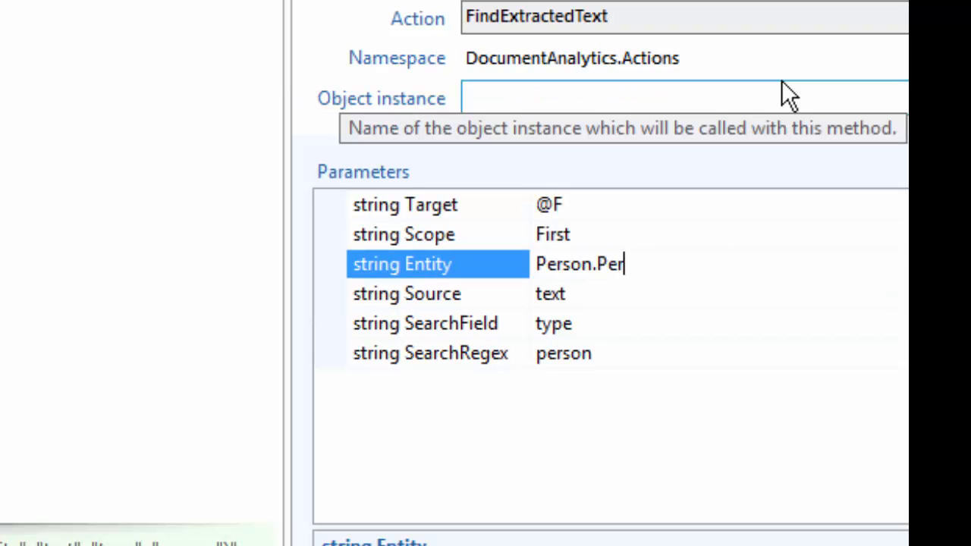
Set the Source parameter to person and clear the SearchField value.
{"action": "left_click", "coordinate": [630, 301]}
{"action": "left_click", "coordinate": [479, 306]}
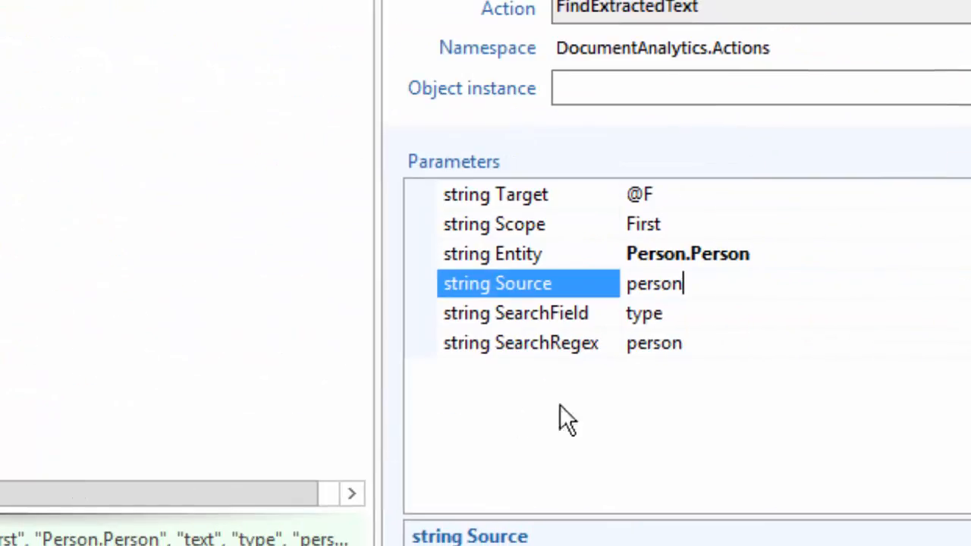
{"action": "left_click", "coordinate": [644, 314]}
{"action": "left_click_drag", "start_coordinate": [693, 319], "coordinate": [541, 313]}
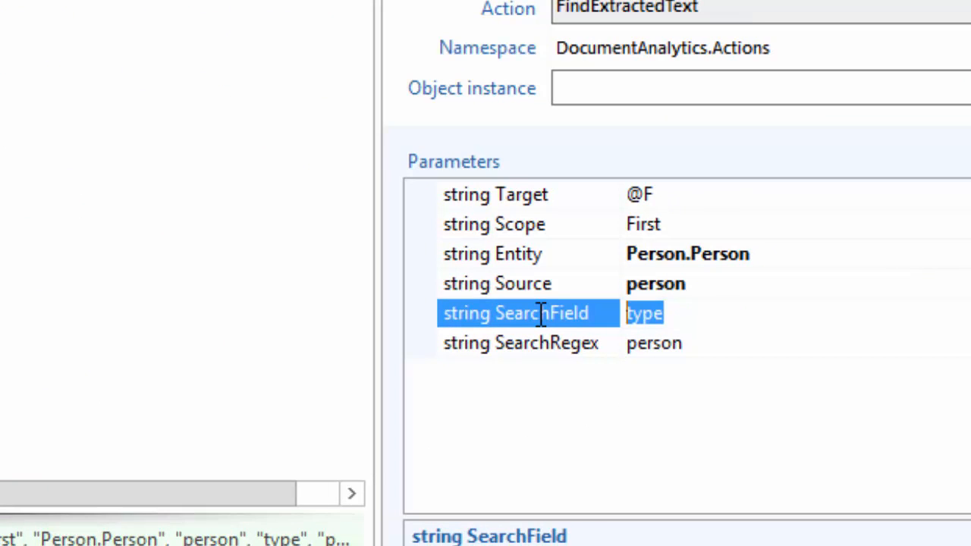
{"action": "key", "text": "Delete"}
Clear the SearchRegex parameter value of the FindExtractedText action.
{"action": "left_click", "coordinate": [691, 342]}
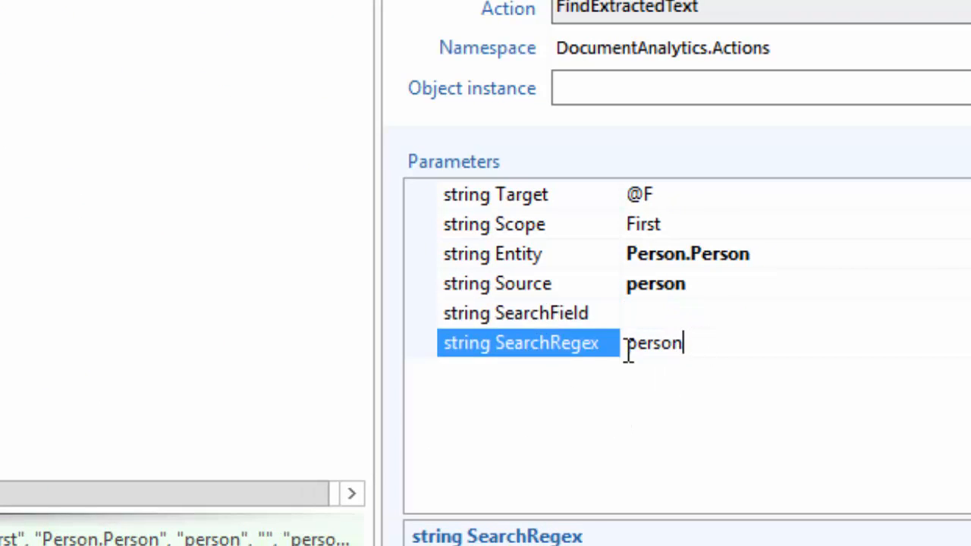
{"action": "left_click_drag", "start_coordinate": [628, 350], "coordinate": [494, 324]}
{"action": "key", "text": "Delete"}
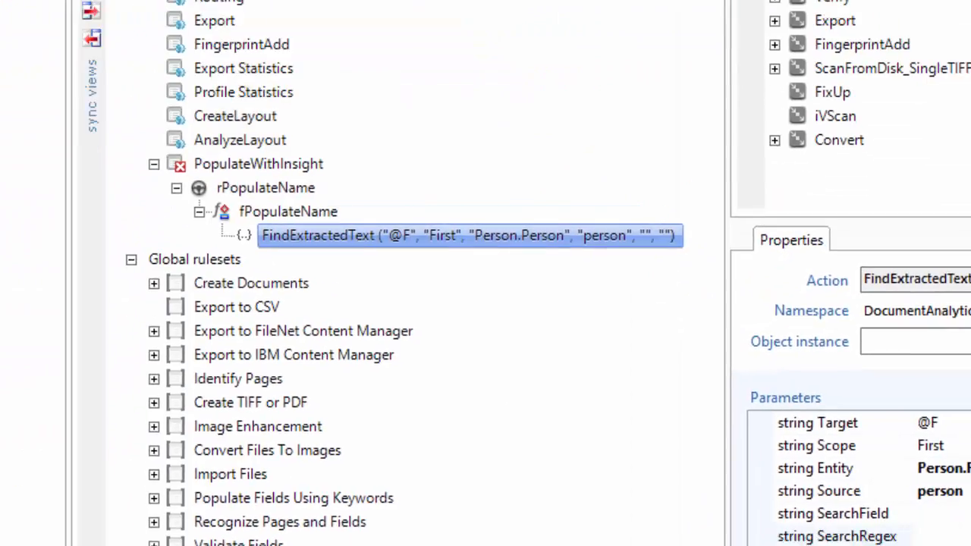
{"action": "left_click", "coordinate": [541, 69]}
{"action": "left_click", "coordinate": [584, 115]}
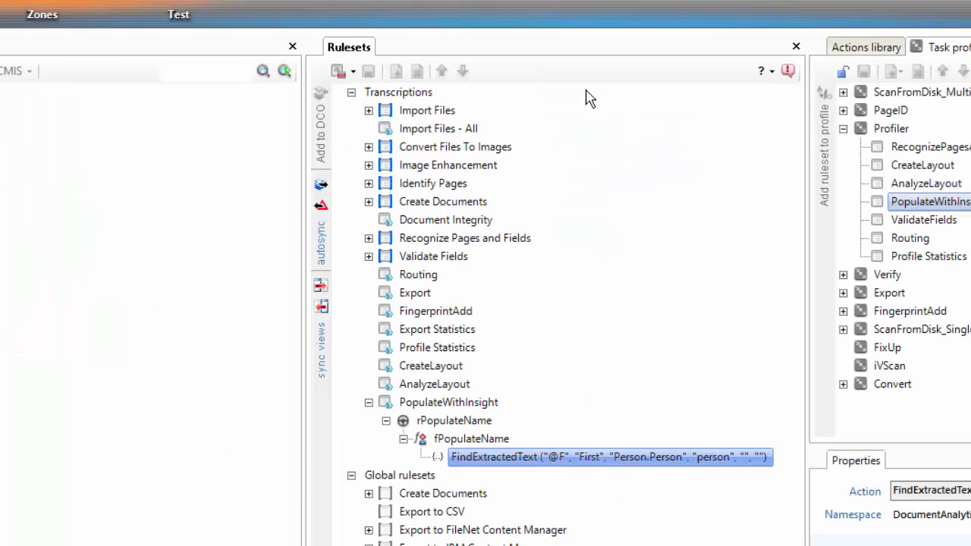
Rerun the Profiler task profile on the Transcriptions test batch, confirming the rerun and keeping the batch running.
{"action": "left_click", "coordinate": [201, 20]}
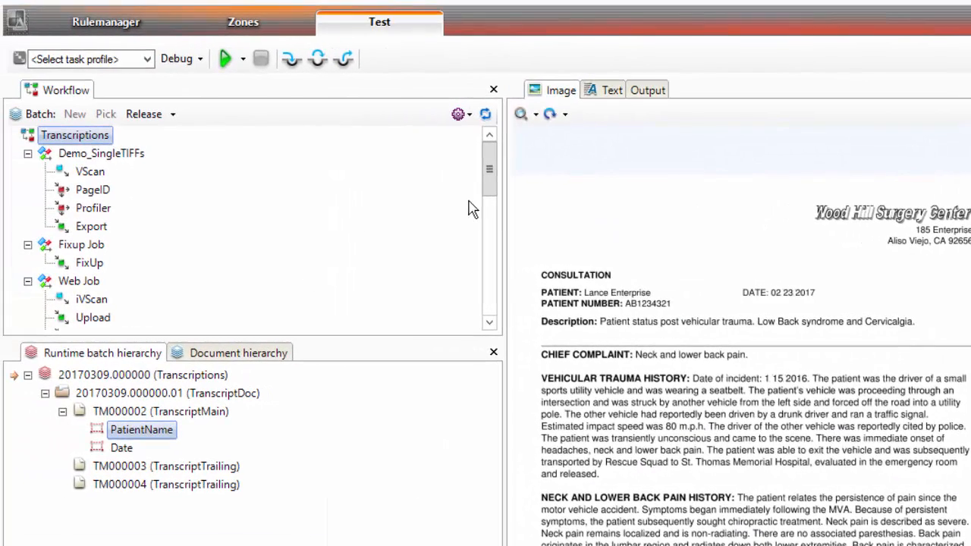
{"action": "left_click", "coordinate": [135, 60]}
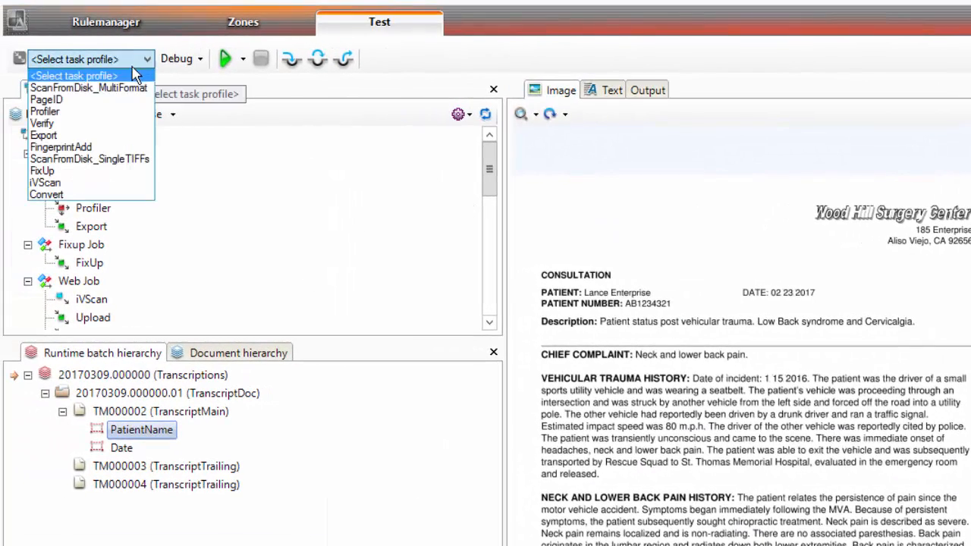
{"action": "left_click", "coordinate": [81, 112]}
{"action": "left_click", "coordinate": [224, 59]}
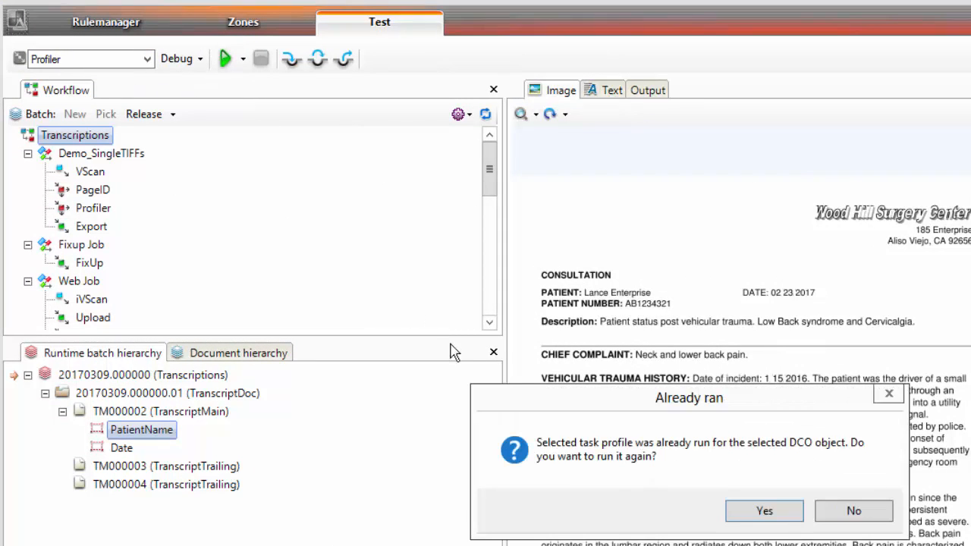
{"action": "left_click", "coordinate": [742, 511]}
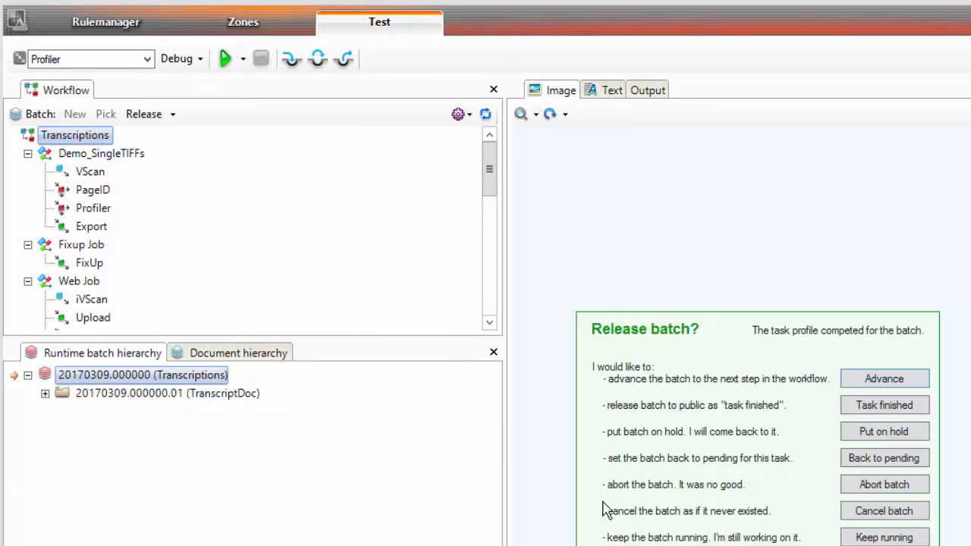
{"action": "left_click", "coordinate": [887, 537]}
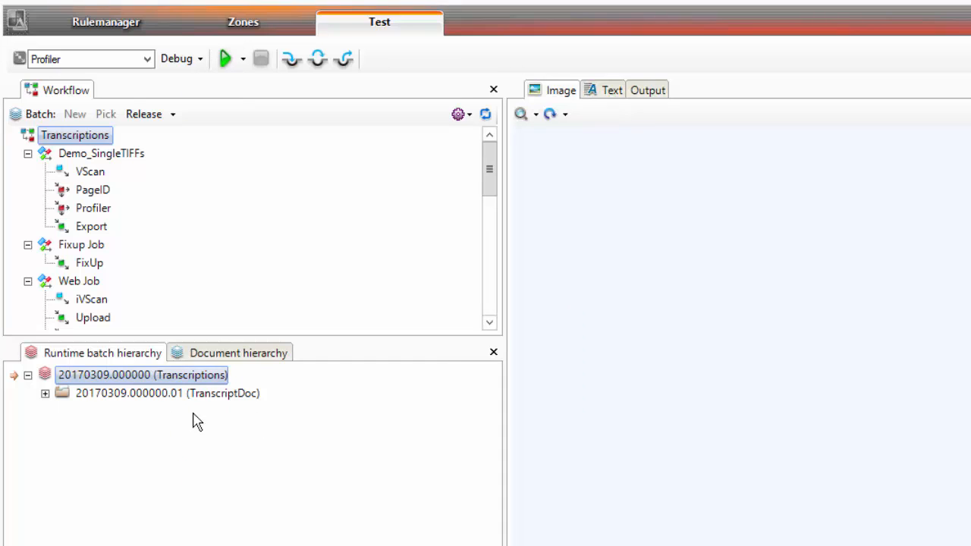
Expand the runtime batch hierarchy to the TranscriptMain page and select the PatientName field to inspect its populated value.
{"action": "left_click", "coordinate": [50, 402]}
{"action": "left_click", "coordinate": [45, 393]}
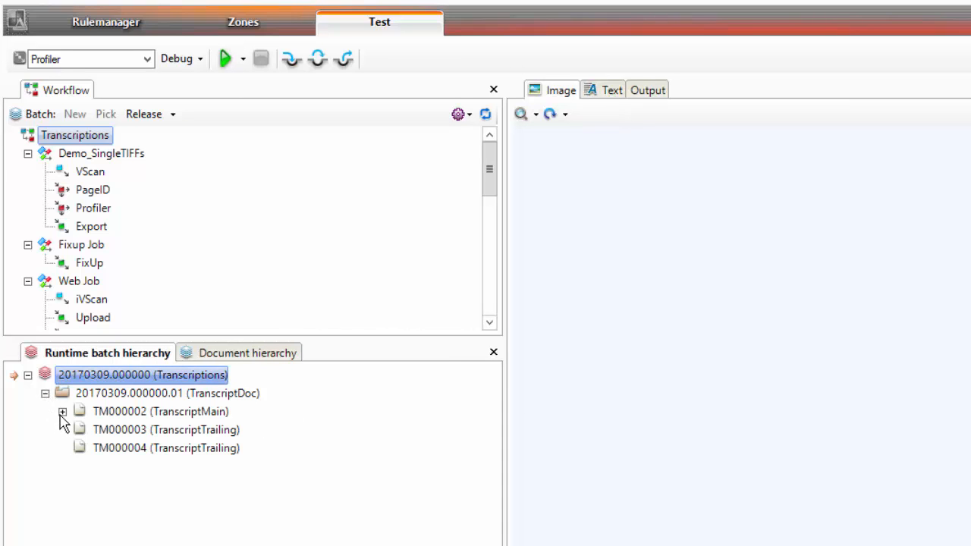
{"action": "left_click", "coordinate": [62, 411]}
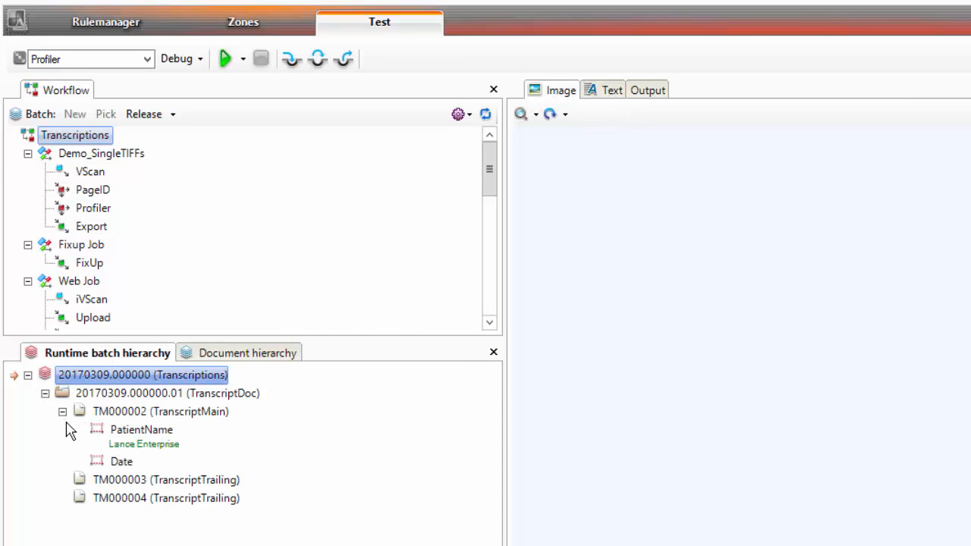
{"action": "left_click", "coordinate": [143, 442]}
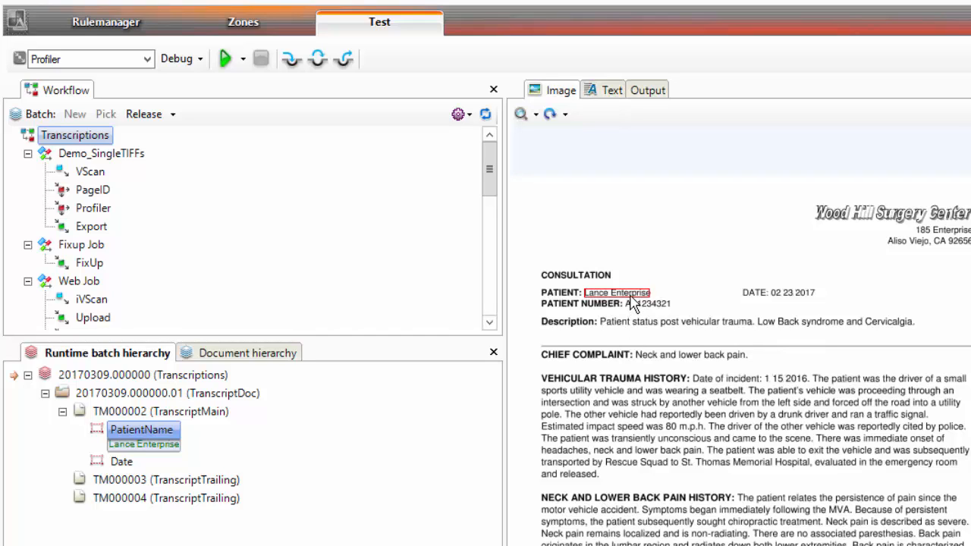